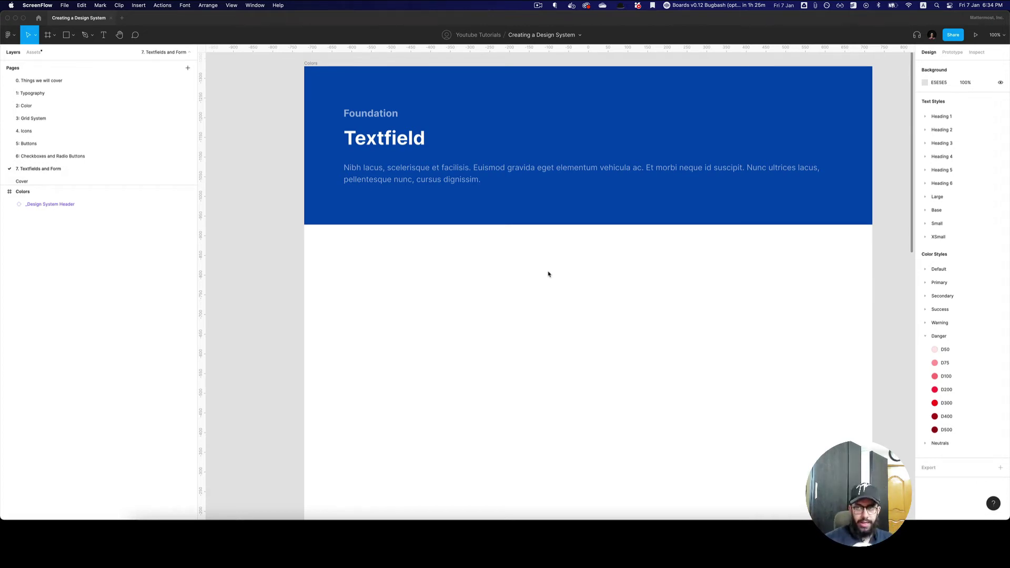
Step: Copy the Base Button frame from the Buttons page onto the Textfields and Form page, below the header at X 100, Y 479
{"action": "left_click", "coordinate": [71, 153]}
{"action": "left_click", "coordinate": [64, 156]}
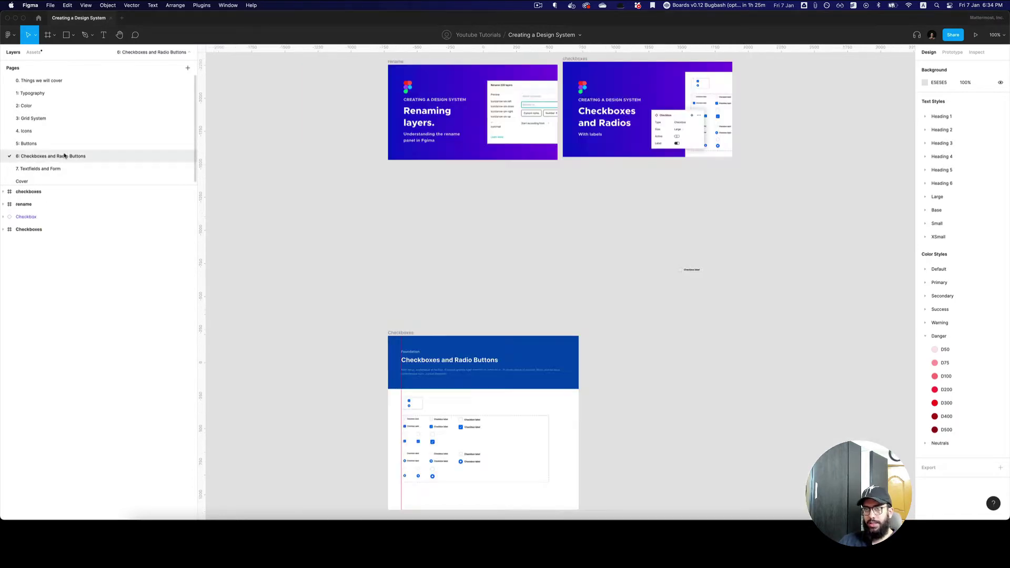
{"action": "left_click", "coordinate": [64, 147]}
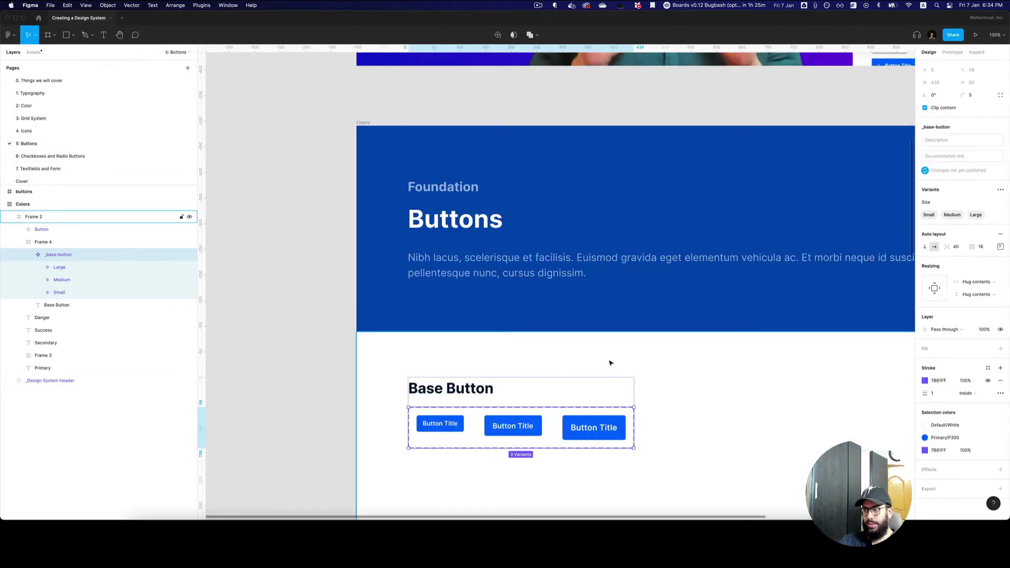
{"action": "left_click", "coordinate": [579, 403]}
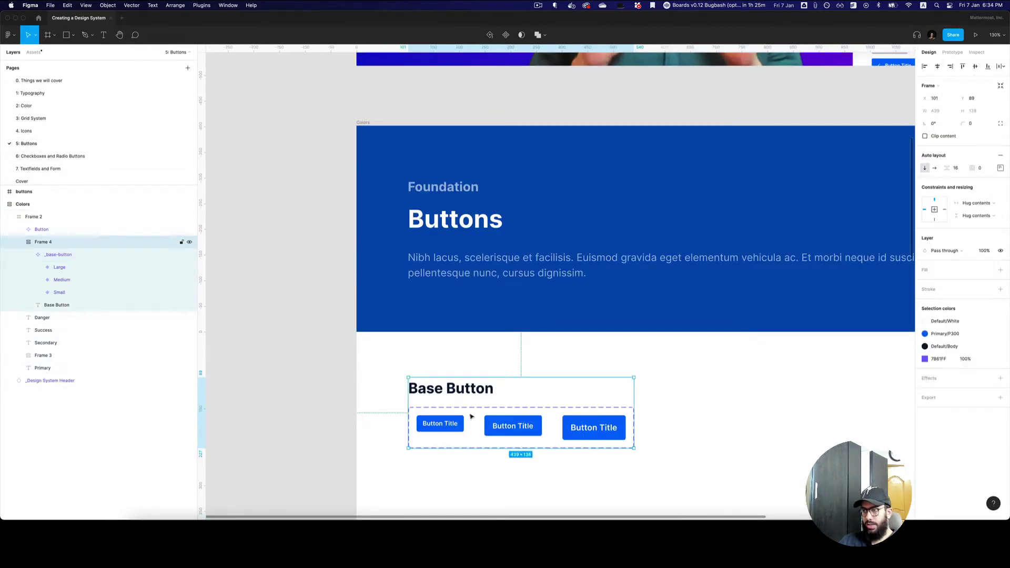
{"action": "left_click", "coordinate": [79, 169]}
{"action": "key", "text": "super+v"}
{"action": "left_click_drag", "start_coordinate": [521, 297], "coordinate": [409, 301]}
{"action": "key", "text": "plus"}
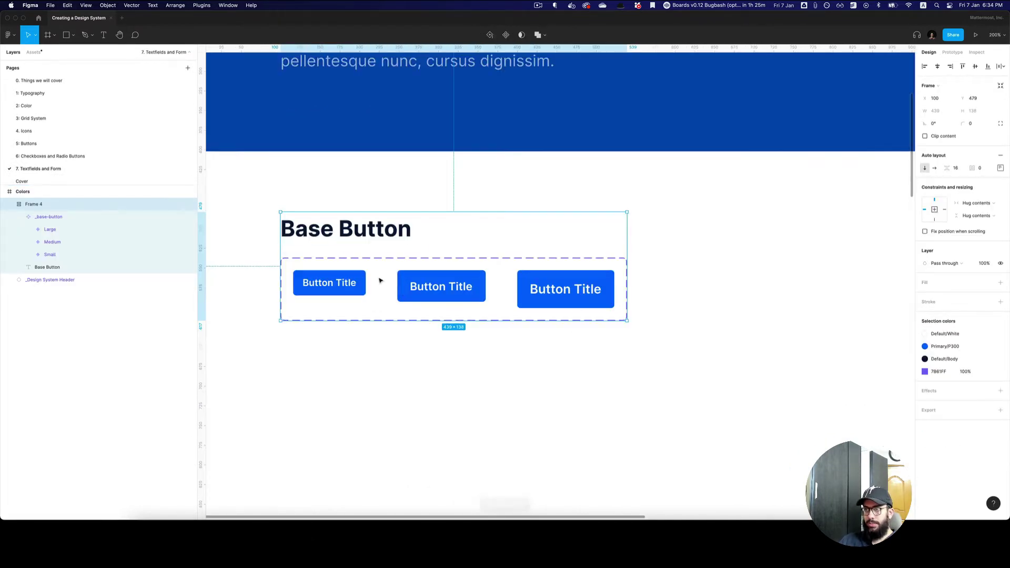
Step: Change the pasted frame's heading text to "Base Textfield"
{"action": "double_click", "coordinate": [359, 230]}
{"action": "double_click", "coordinate": [359, 230]}
{"action": "type", "text": "Textfield"}
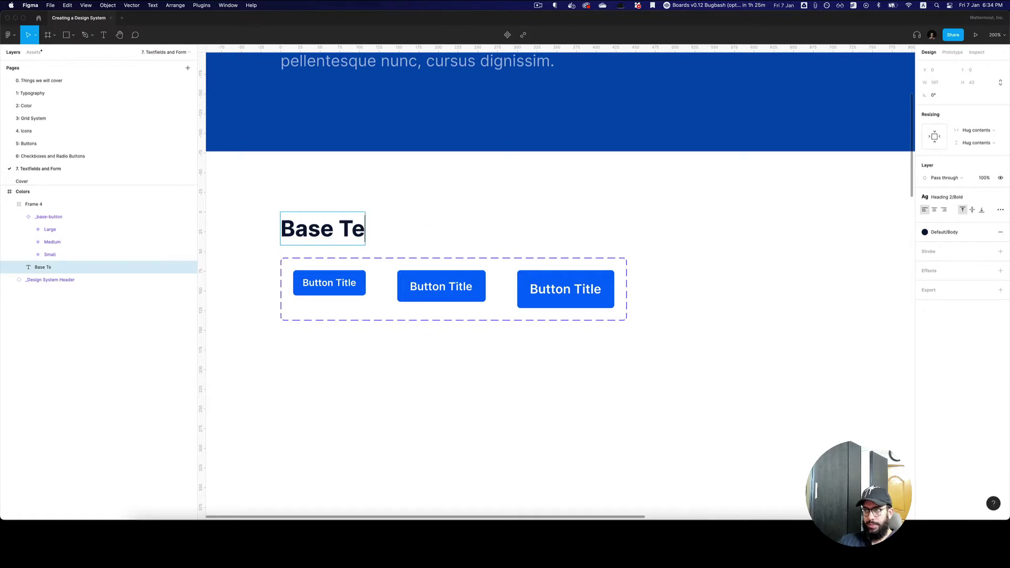
{"action": "key", "text": "Escape"}
{"action": "left_click", "coordinate": [392, 375]}
Step: Draw a frame about 202 × 36 below the button variants and align its left edge with them at X 100
{"action": "scroll", "coordinate": [410, 347], "scroll_direction": "down", "scroll_amount": 2}
{"action": "scroll", "coordinate": [410, 347], "scroll_direction": "left", "scroll_amount": 2}
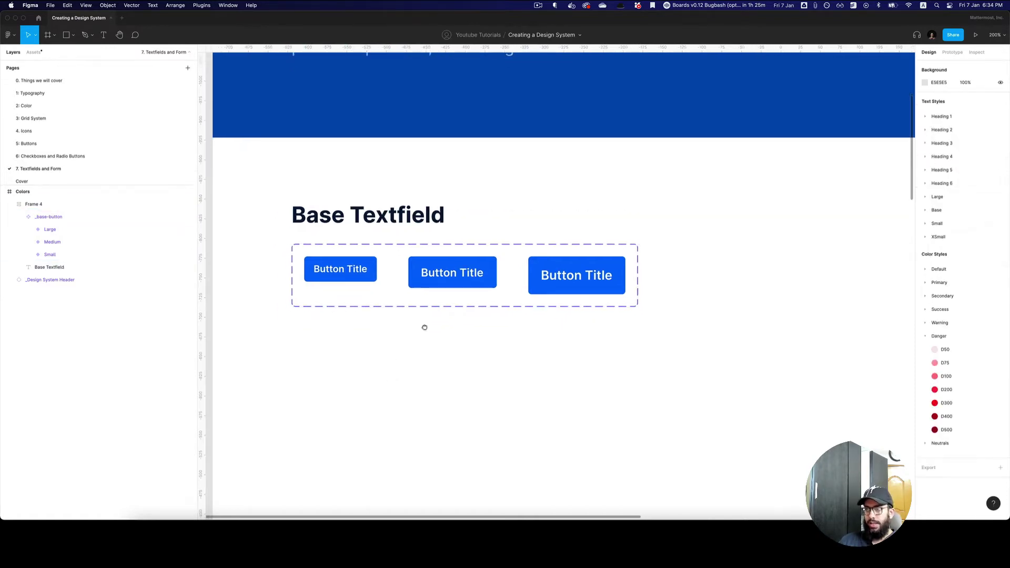
{"action": "key", "text": "f"}
{"action": "left_click_drag", "start_coordinate": [337, 321], "coordinate": [495, 350]}
{"action": "left_click_drag", "start_coordinate": [390, 336], "coordinate": [379, 336]}
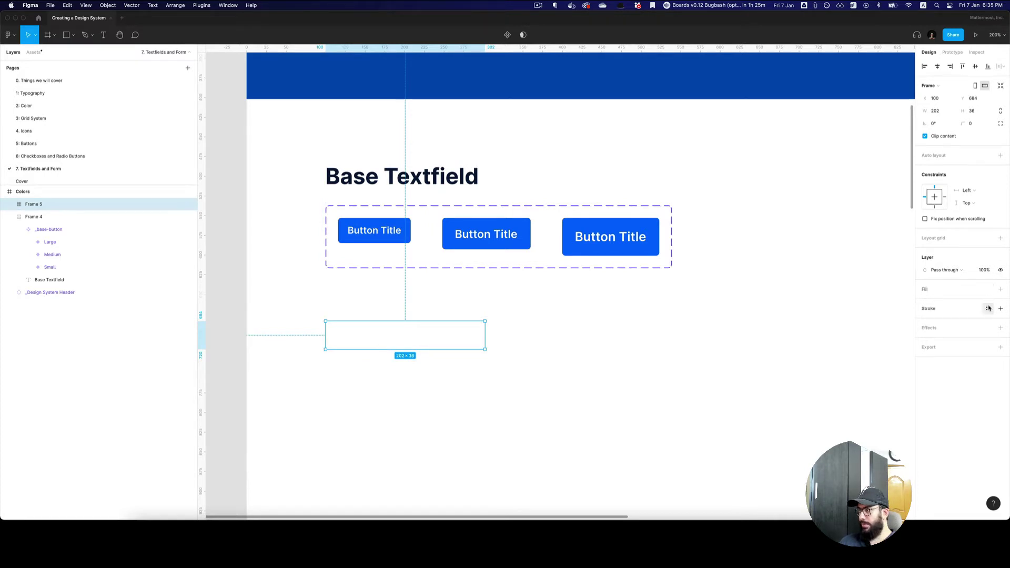
Step: Add a stroke to the new frame using the Neutrals/N80 color style
{"action": "left_click", "coordinate": [988, 308]}
{"action": "type", "text": "n"}
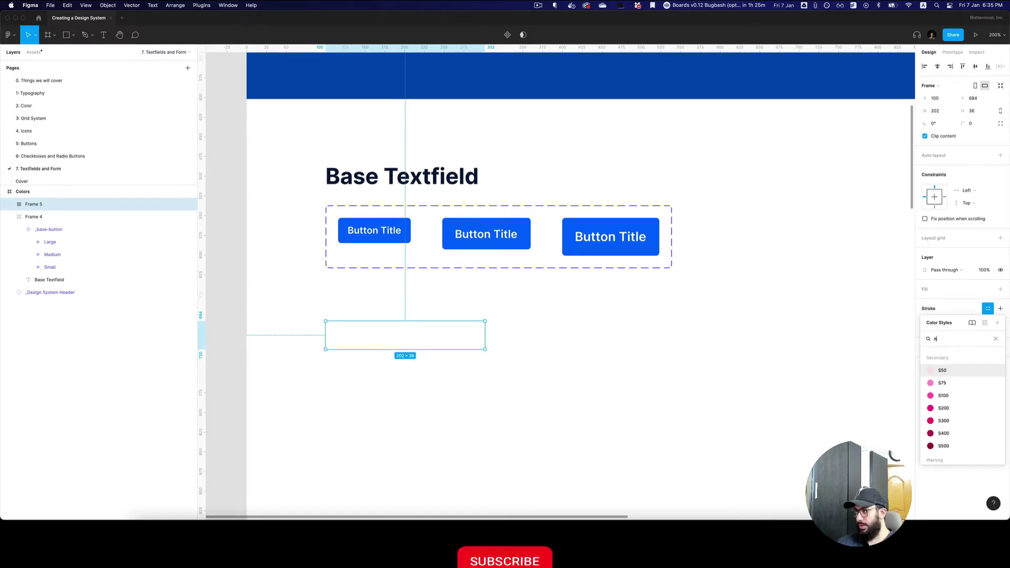
{"action": "type", "text": "80"}
{"action": "key", "text": "Return"}
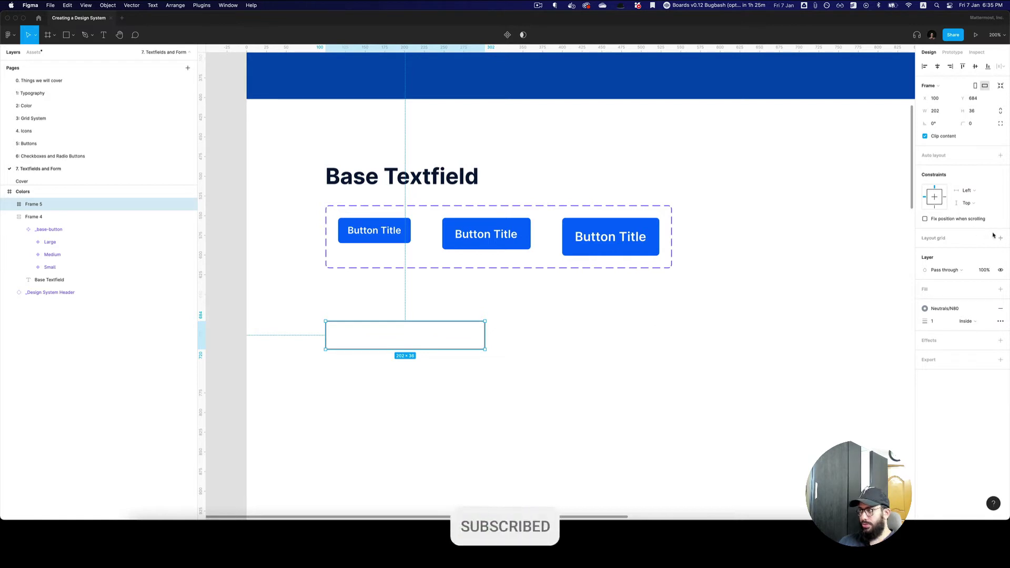
Step: Change the frame's stroke color style to Neutrals/N60 and view it unselected at 100% zoom
{"action": "left_click", "coordinate": [944, 308]}
{"action": "scroll", "coordinate": [960, 374], "scroll_direction": "up", "scroll_amount": 2}
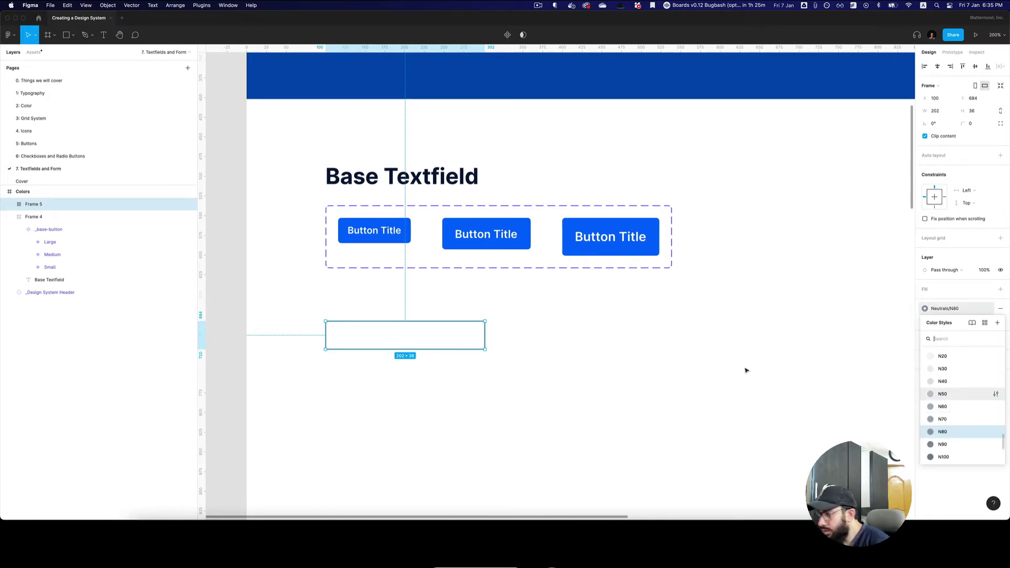
{"action": "left_click", "coordinate": [595, 350]}
{"action": "left_click", "coordinate": [459, 335]}
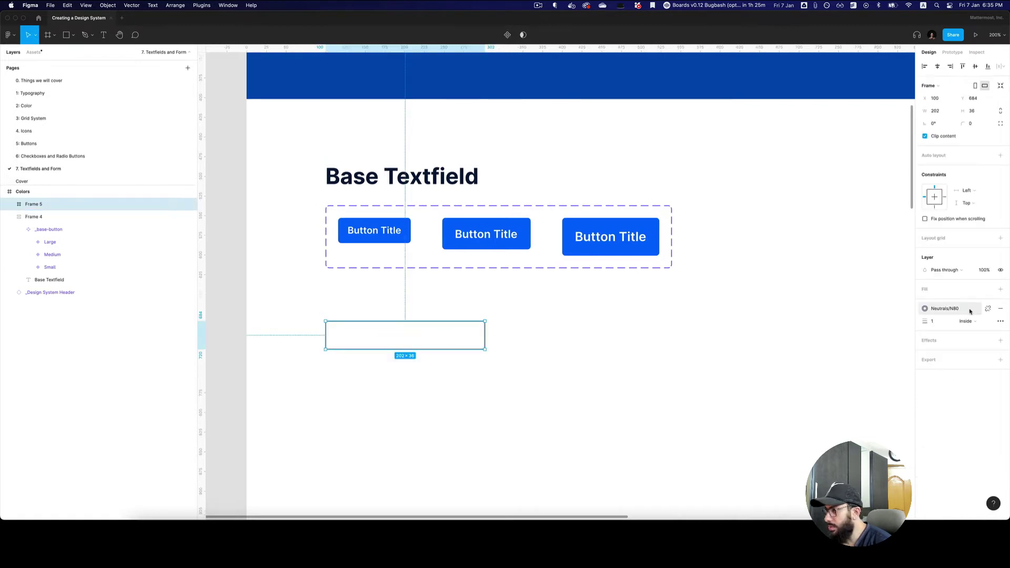
{"action": "left_click", "coordinate": [944, 308]}
{"action": "left_click", "coordinate": [674, 379]}
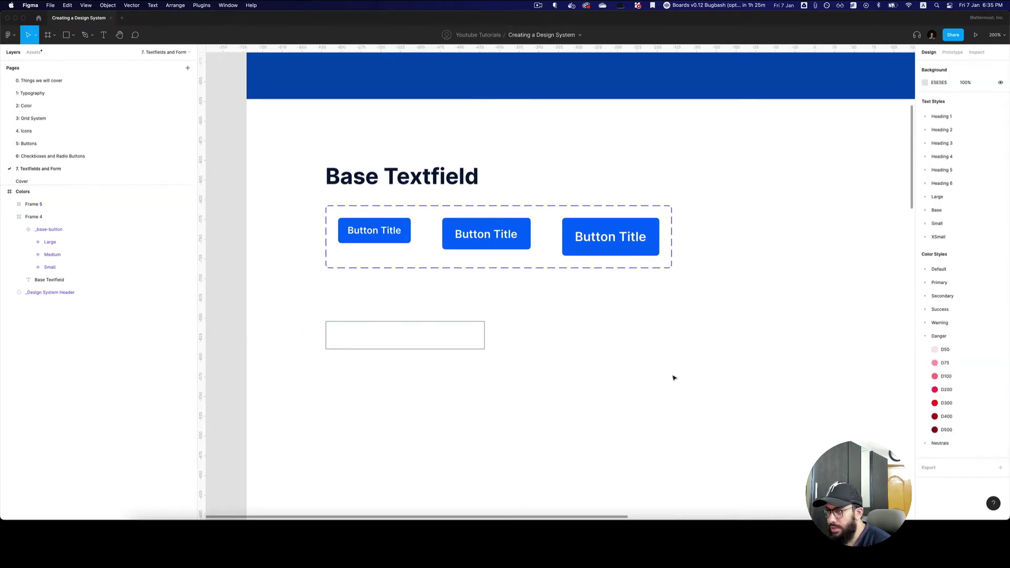
{"action": "key", "text": "shift+0"}
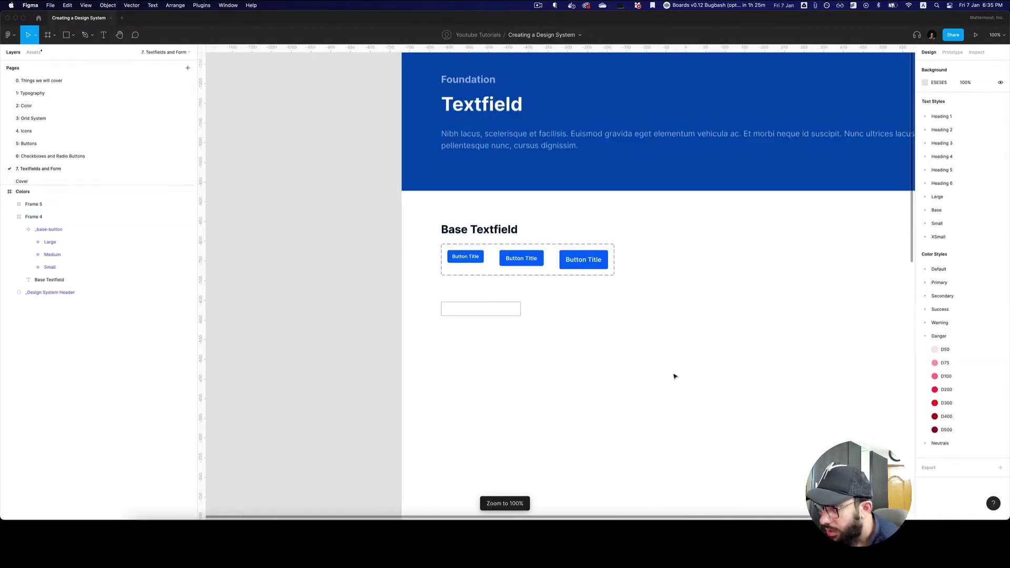
Step: Lighten the frame's stroke to the Neutrals/N40 color style and deselect the frame
{"action": "left_click", "coordinate": [501, 313]}
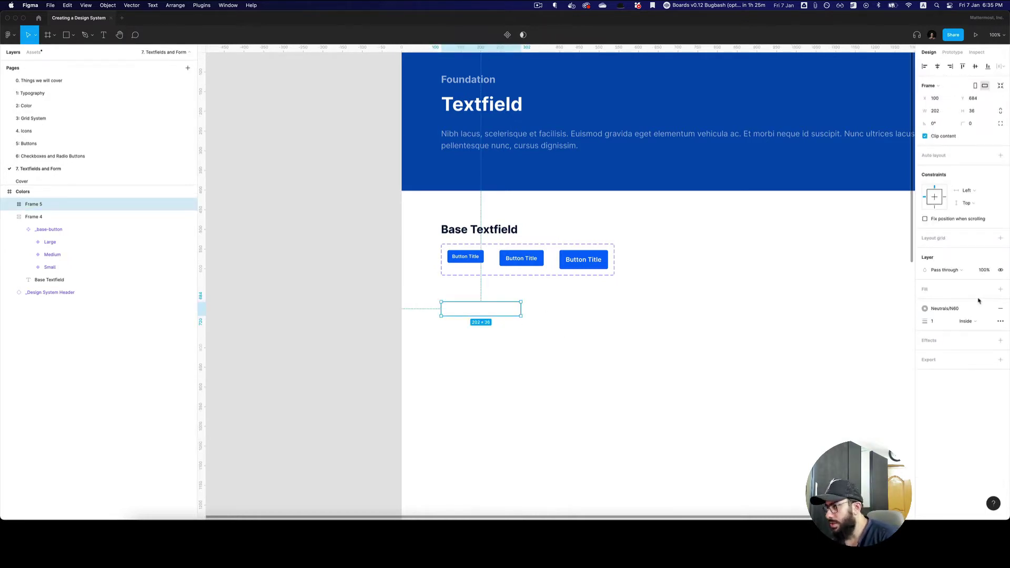
{"action": "left_click", "coordinate": [945, 309]}
{"action": "scroll", "coordinate": [963, 404], "scroll_direction": "up", "scroll_amount": 2}
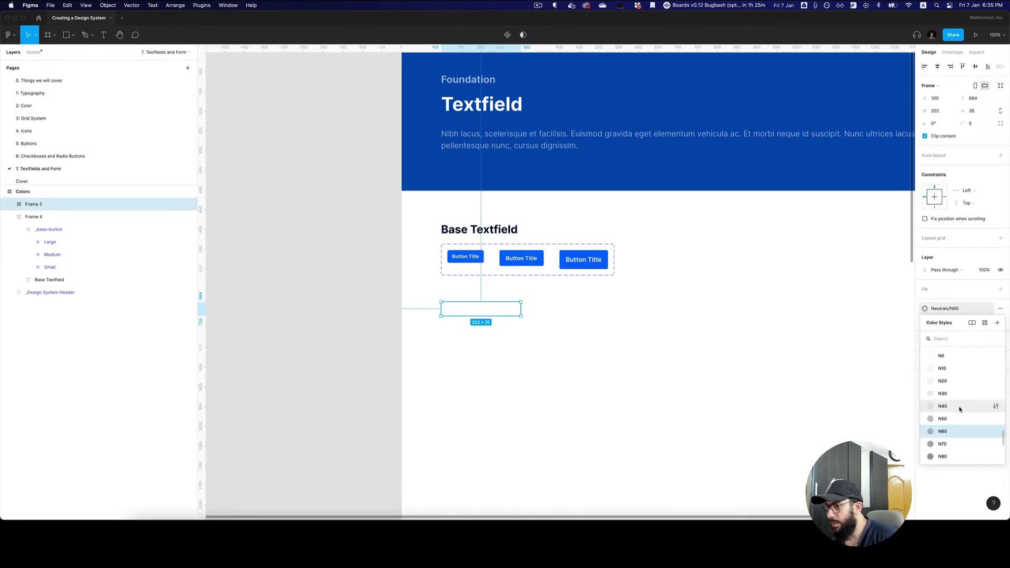
{"action": "left_click", "coordinate": [661, 342]}
{"action": "left_click", "coordinate": [661, 343]}
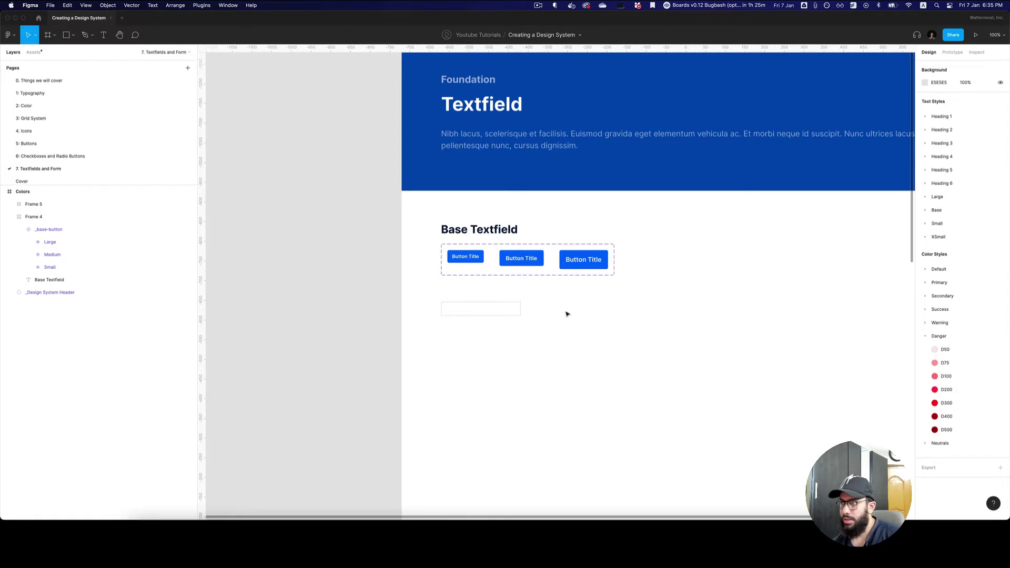
Step: Set the frame's stroke color style to Neutrals/N50
{"action": "left_click", "coordinate": [494, 309]}
{"action": "left_click", "coordinate": [945, 308]}
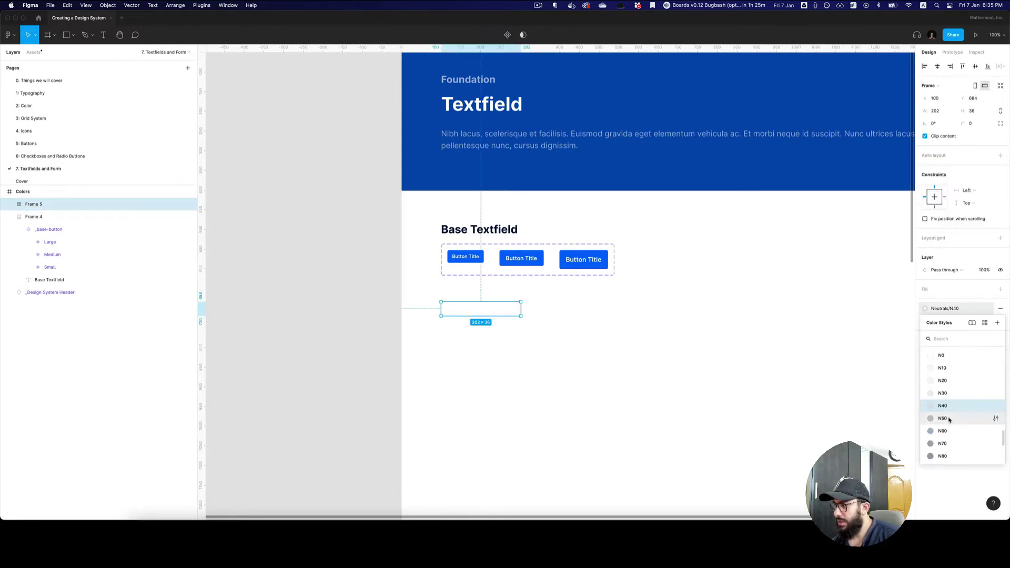
{"action": "left_click", "coordinate": [949, 419]}
{"action": "left_click", "coordinate": [615, 328]}
Step: Round the textfield frame's corners with a radius of 4
{"action": "key", "text": "plus"}
{"action": "left_click", "coordinate": [498, 314]}
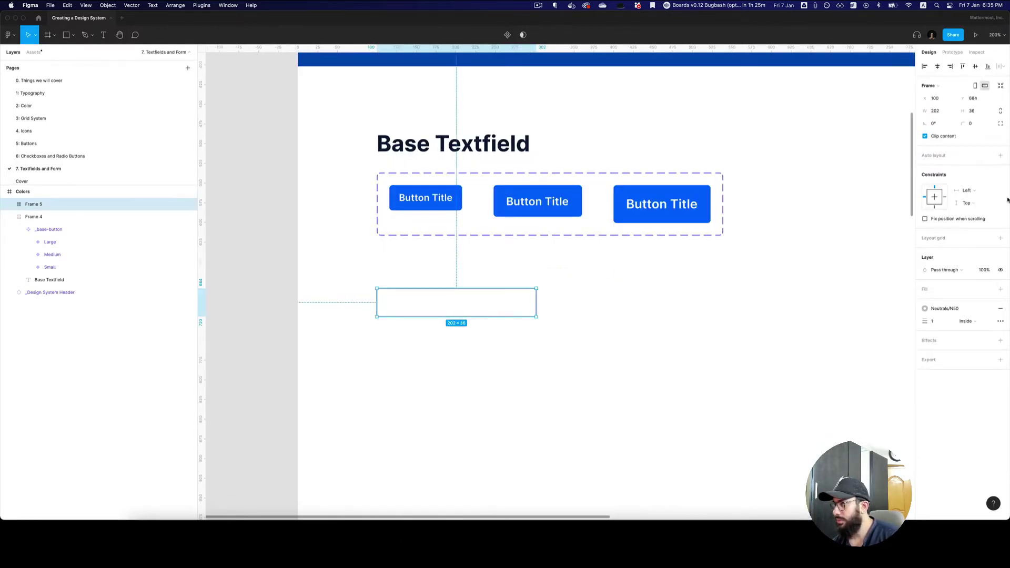
{"action": "left_click", "coordinate": [722, 295]}
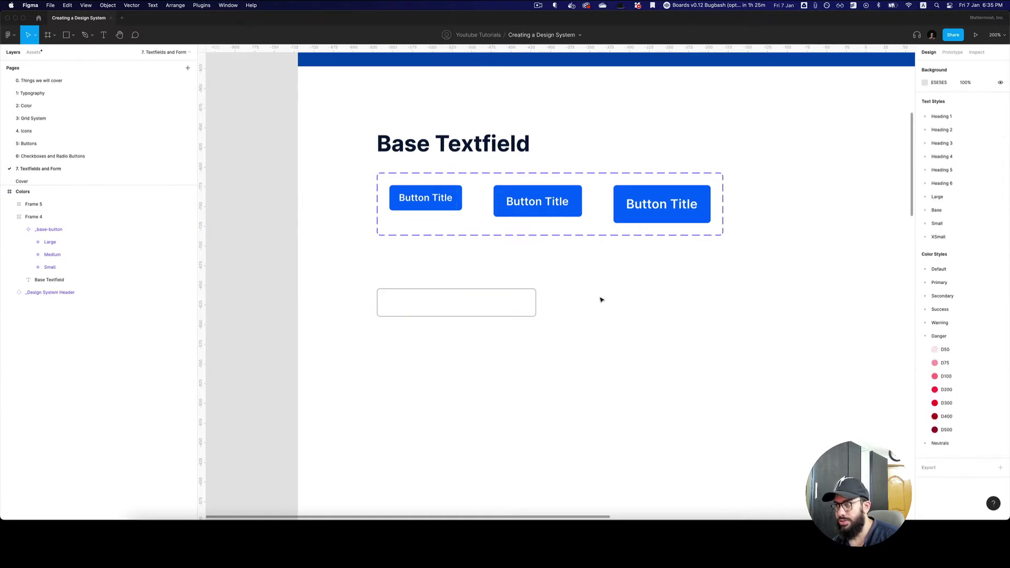
Step: Add a text layer reading "Placeholder" inside the textfield frame
{"action": "scroll", "coordinate": [390, 300], "scroll_direction": "up", "scroll_amount": 3}
{"action": "key", "text": "t"}
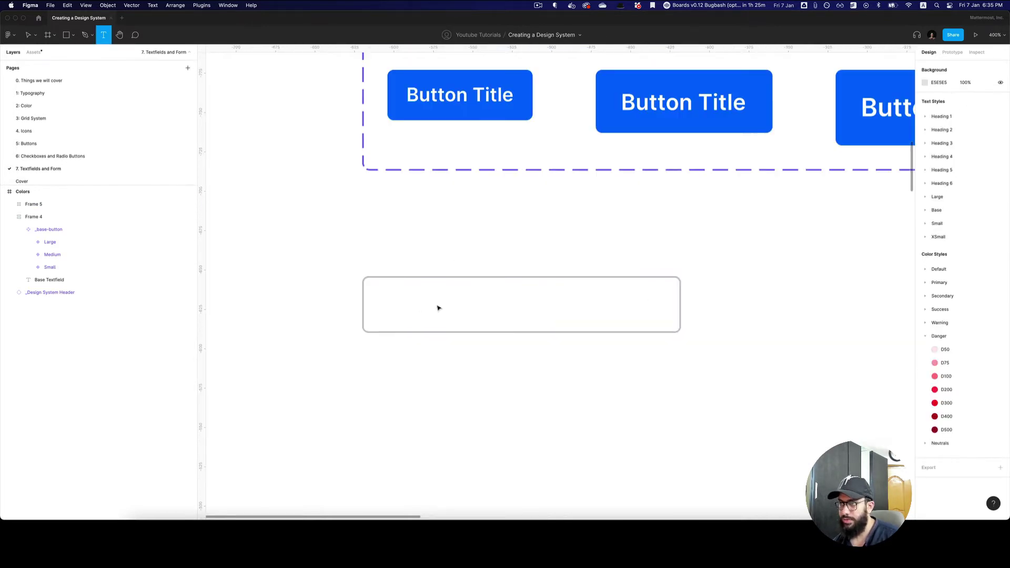
{"action": "left_click", "coordinate": [437, 307]}
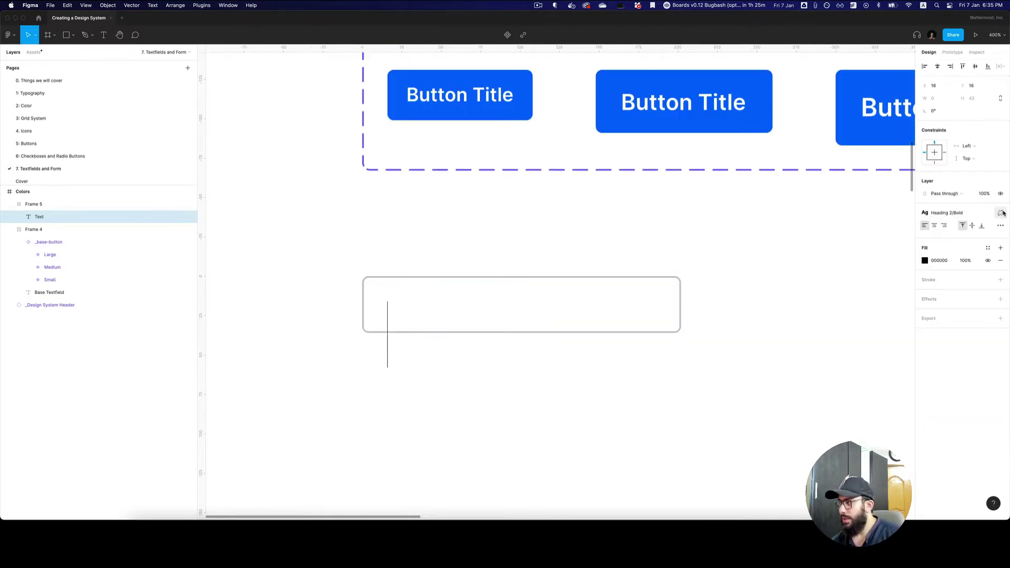
{"action": "type", "text": "asdasd"}
{"action": "key", "text": "super+a"}
{"action": "type", "text": "Placeholder"}
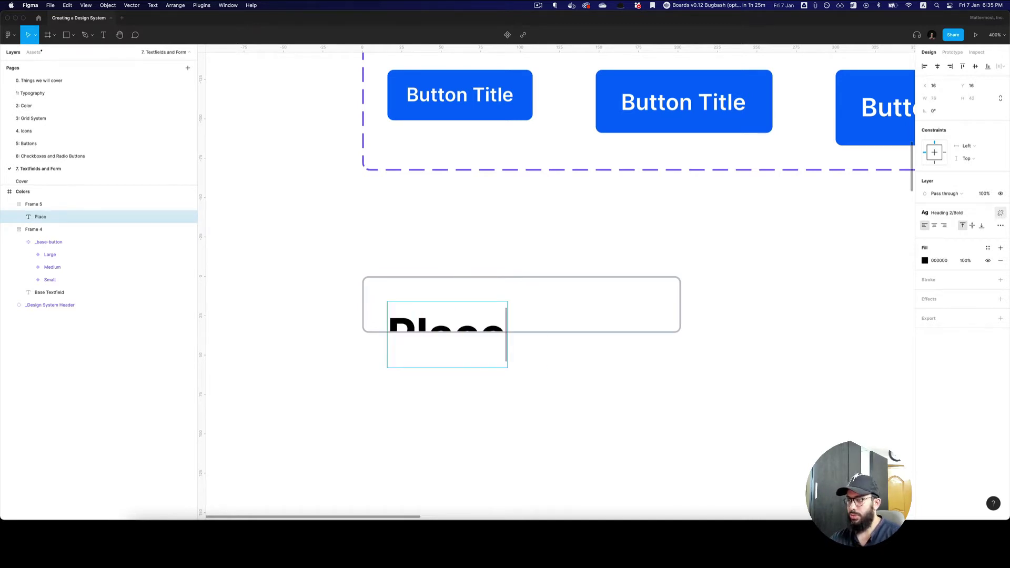
{"action": "key", "text": "Escape"}
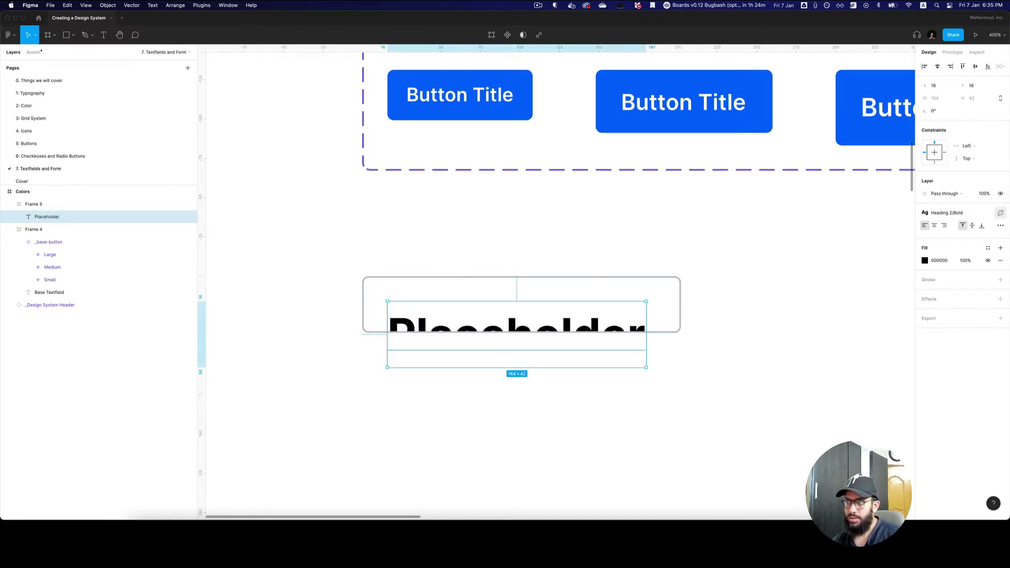
Step: Apply the Small/Regular text style to the Placeholder text
{"action": "left_click", "coordinate": [947, 212]}
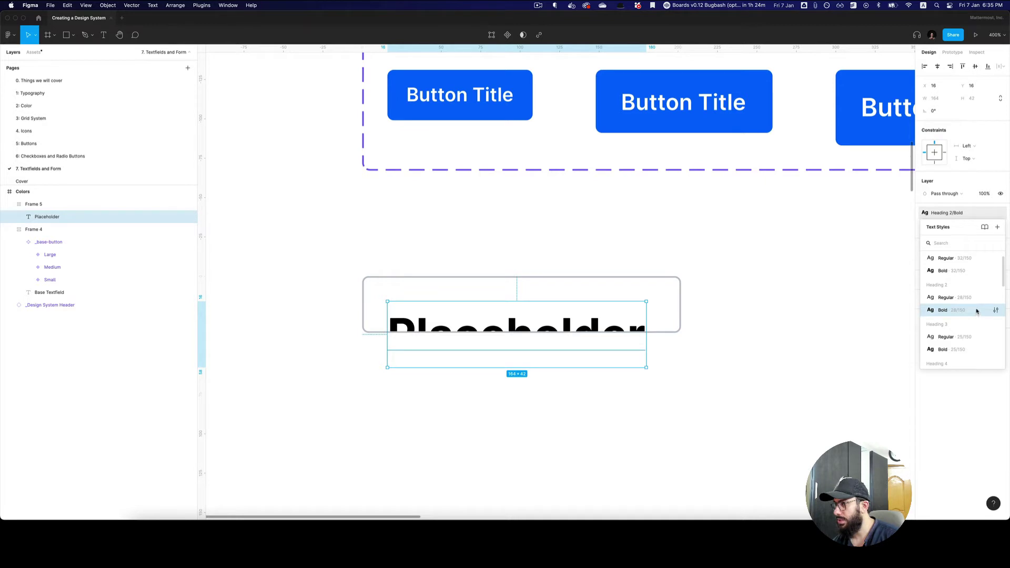
{"action": "type", "text": "sma"}
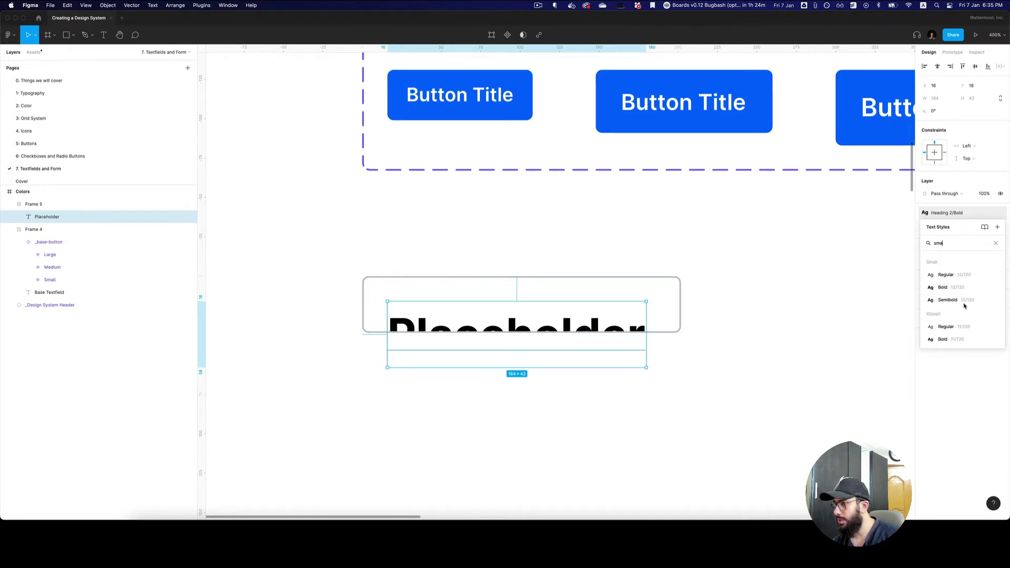
{"action": "left_click", "coordinate": [965, 275]}
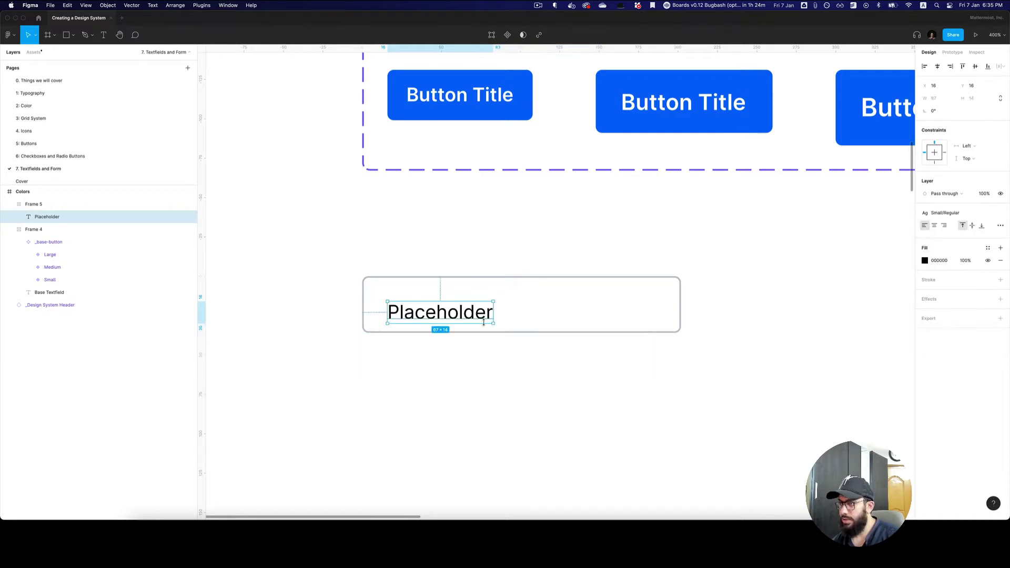
Step: Center the Placeholder text vertically in the frame and shift it right to X 51, Y 11, leaving room for an icon
{"action": "left_click_drag", "start_coordinate": [466, 313], "coordinate": [469, 305]}
{"action": "left_click", "coordinate": [528, 304]}
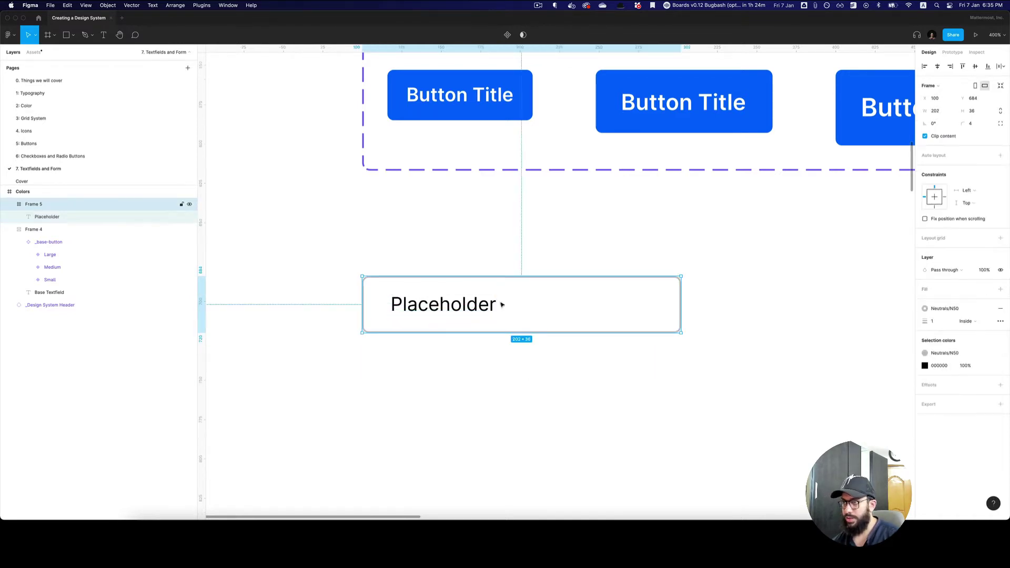
{"action": "left_click", "coordinate": [399, 306]}
{"action": "left_click_drag", "start_coordinate": [399, 307], "coordinate": [451, 307]}
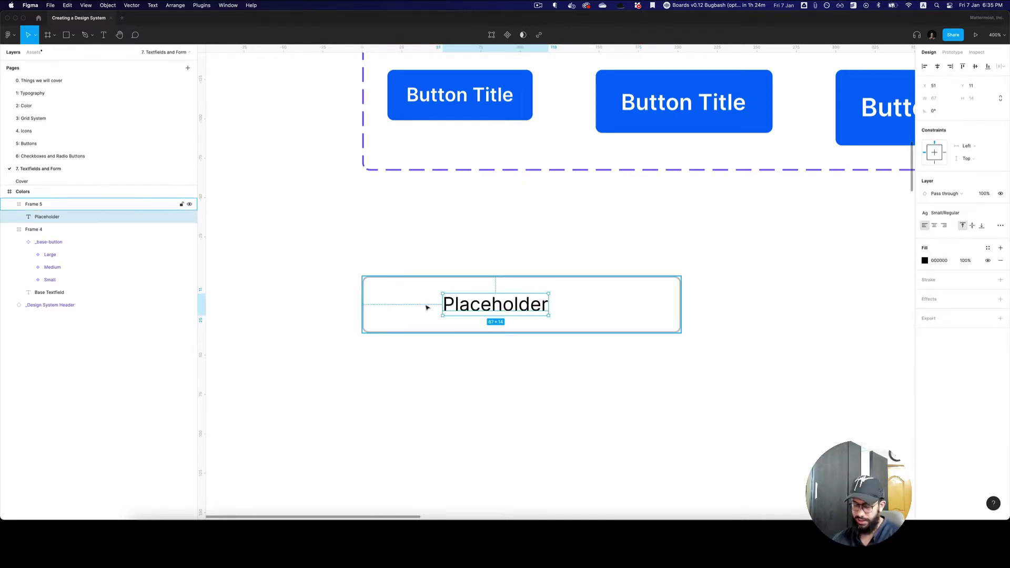
Step: Insert the user-circle icon component, found by searching "user", and place it before the Placeholder text at X 16, Y 6
{"action": "key", "text": "shift+i"}
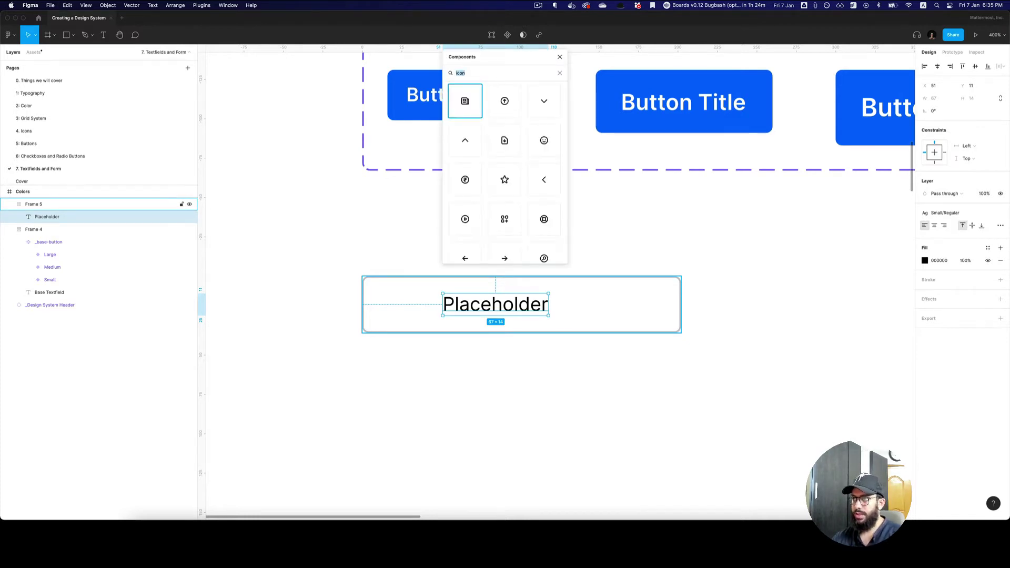
{"action": "type", "text": "profile"}
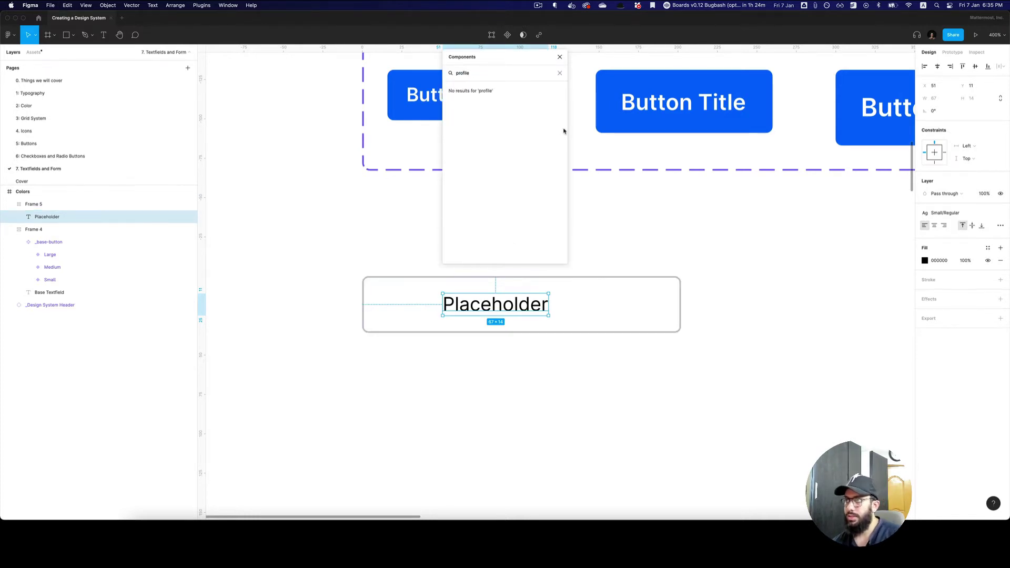
{"action": "key", "text": "super+a"}
{"action": "type", "text": "user"}
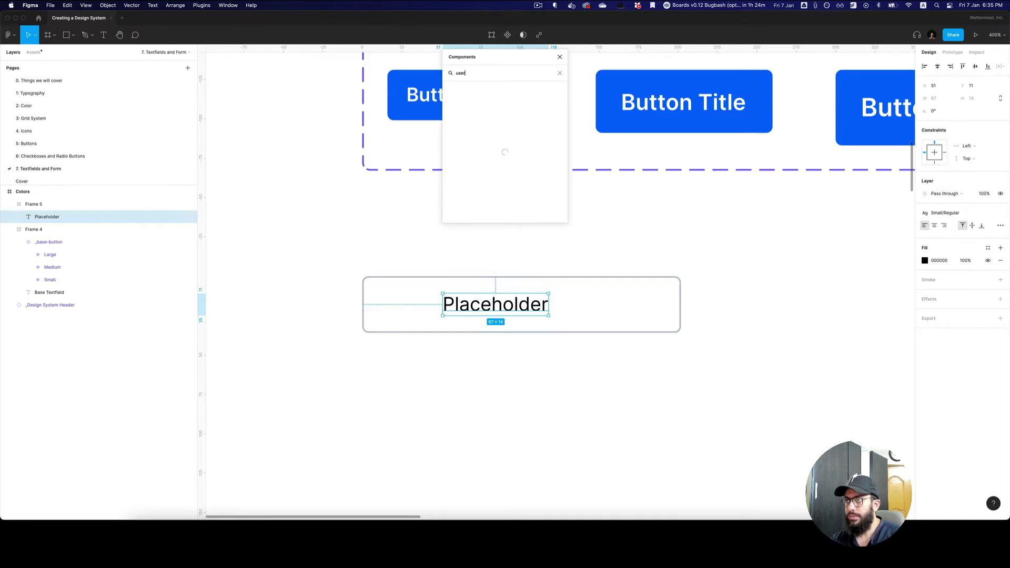
{"action": "left_click", "coordinate": [466, 141]}
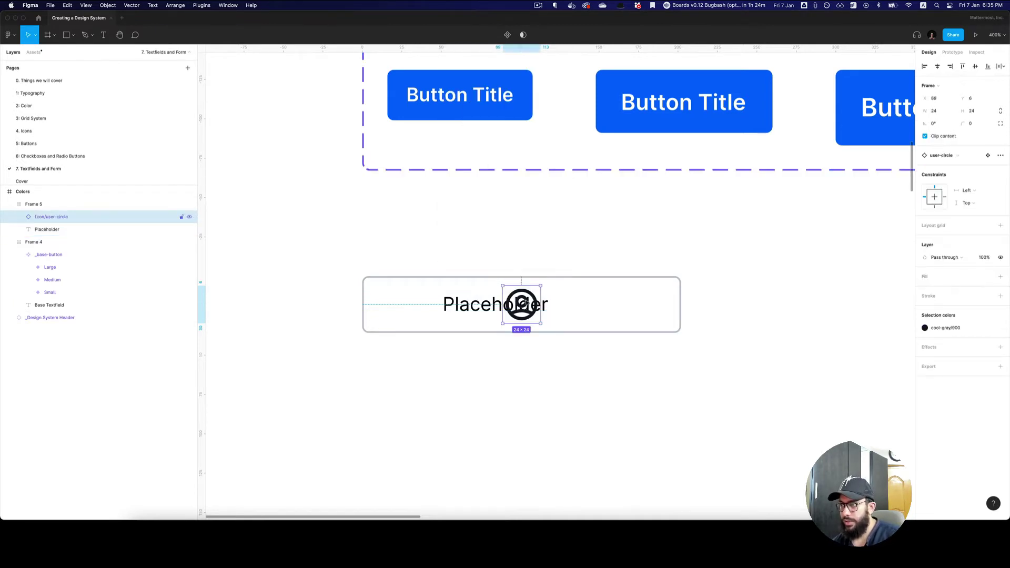
{"action": "left_click_drag", "start_coordinate": [522, 302], "coordinate": [402, 304]}
Step: Scale the user-circle icon to a width of 140
{"action": "left_click", "coordinate": [485, 307]}
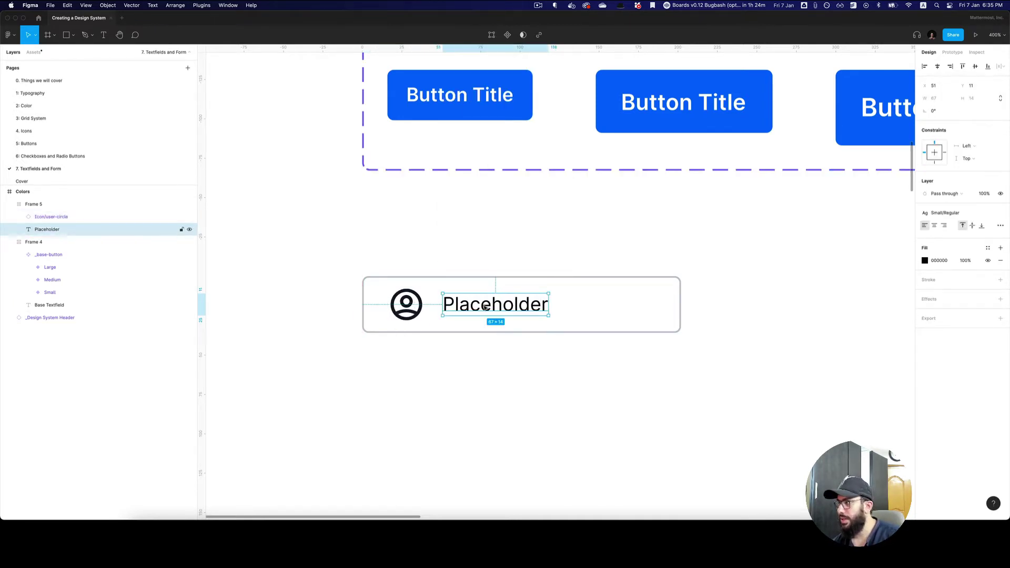
{"action": "left_click", "coordinate": [415, 306]}
{"action": "key", "text": "alt+super+p"}
{"action": "type", "text": "14"}
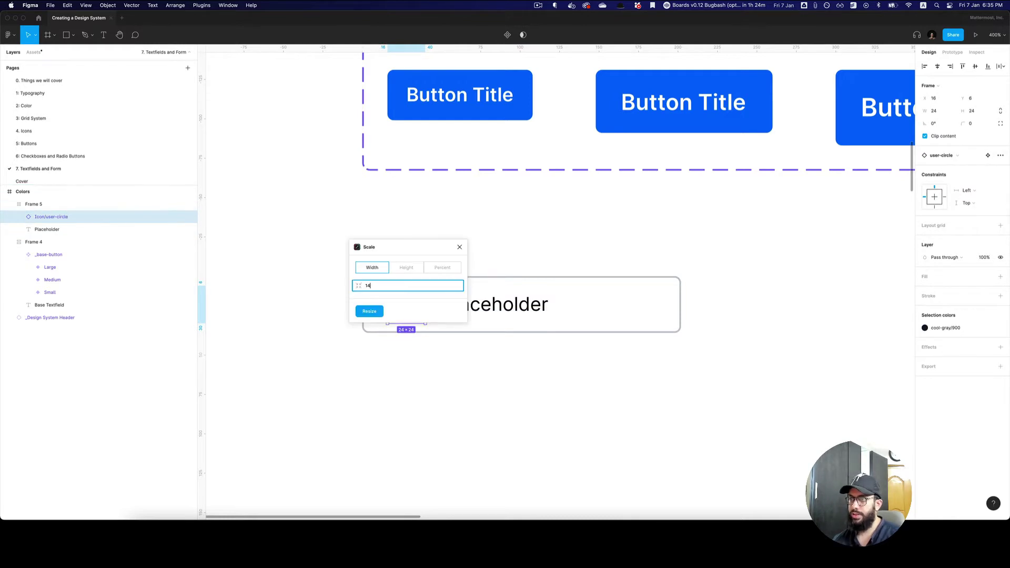
{"action": "type", "text": "0"}
{"action": "key", "text": "Return"}
Step: Scale the user-circle icon to a width of 14
{"action": "key", "text": "super+alt+p"}
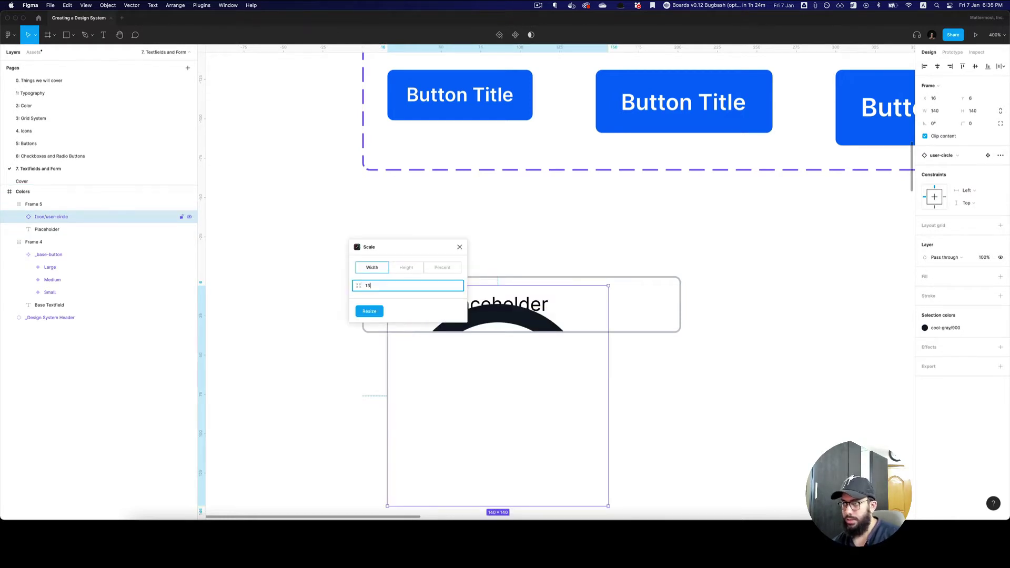
{"action": "key", "text": "Return"}
{"action": "key", "text": "super+alt+p"}
{"action": "type", "text": "14"}
{"action": "key", "text": "Return"}
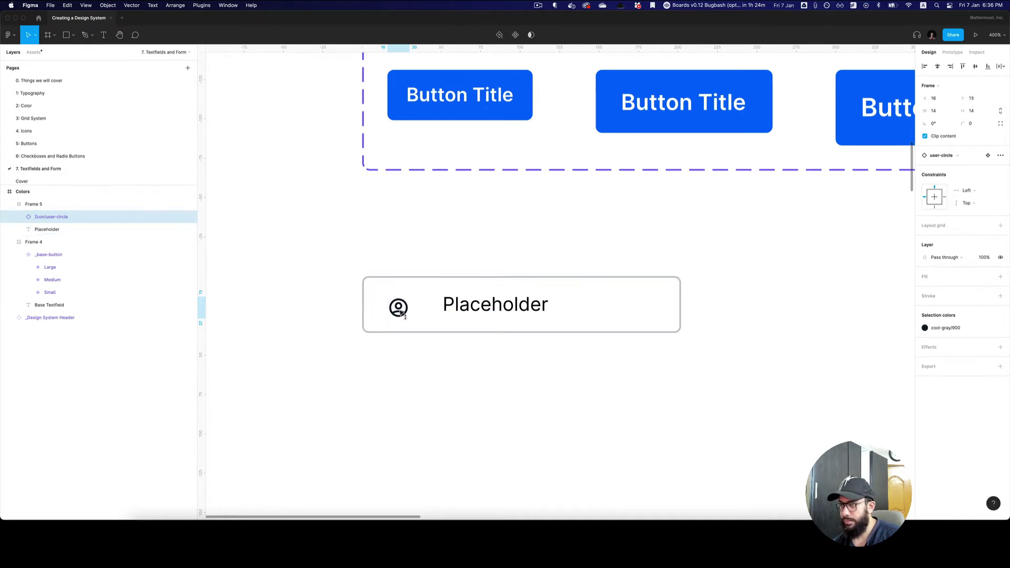
Step: Wrap the user-circle icon and the Placeholder text in an auto layout frame with an item spacing of 6
{"action": "left_click", "coordinate": [495, 305], "text": "shift"}
{"action": "key", "text": "shift+a"}
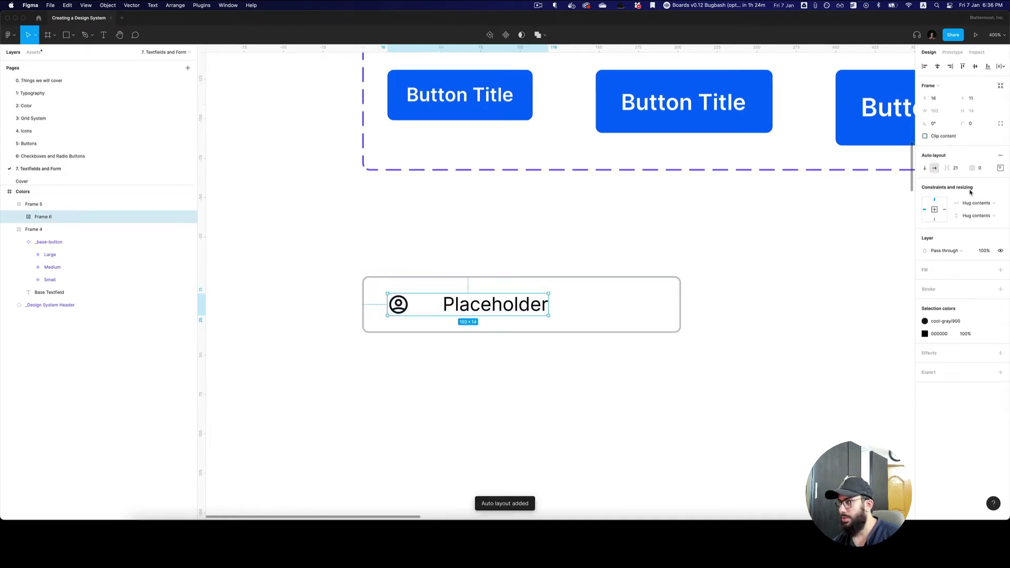
{"action": "left_click", "coordinate": [955, 168]}
{"action": "type", "text": "6"}
{"action": "key", "text": "Return"}
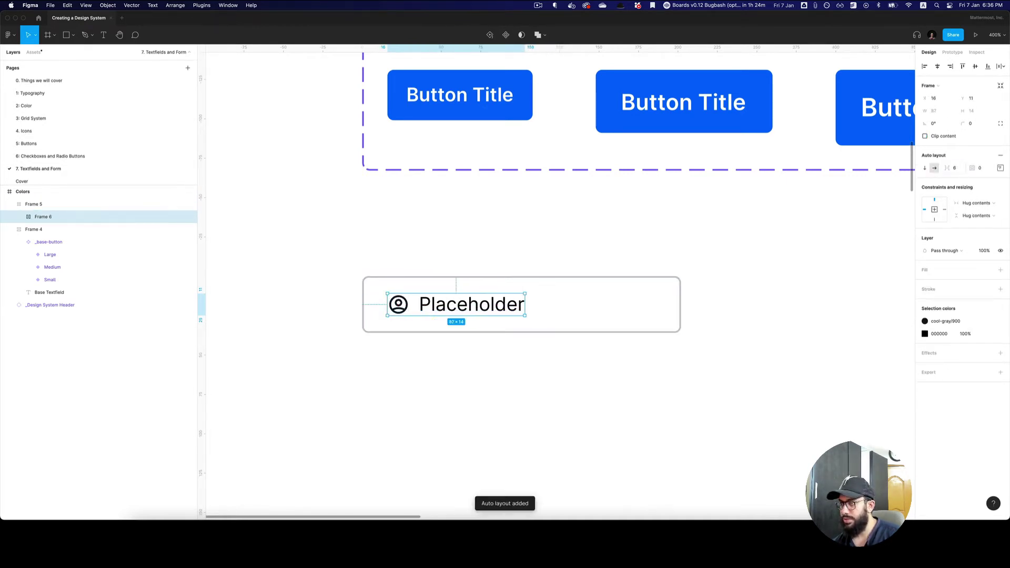
Step: Duplicate the user-circle icon out of its group to the right end of the textfield, at X 177, Y 11
{"action": "left_click", "coordinate": [569, 304]}
{"action": "left_click", "coordinate": [390, 306]}
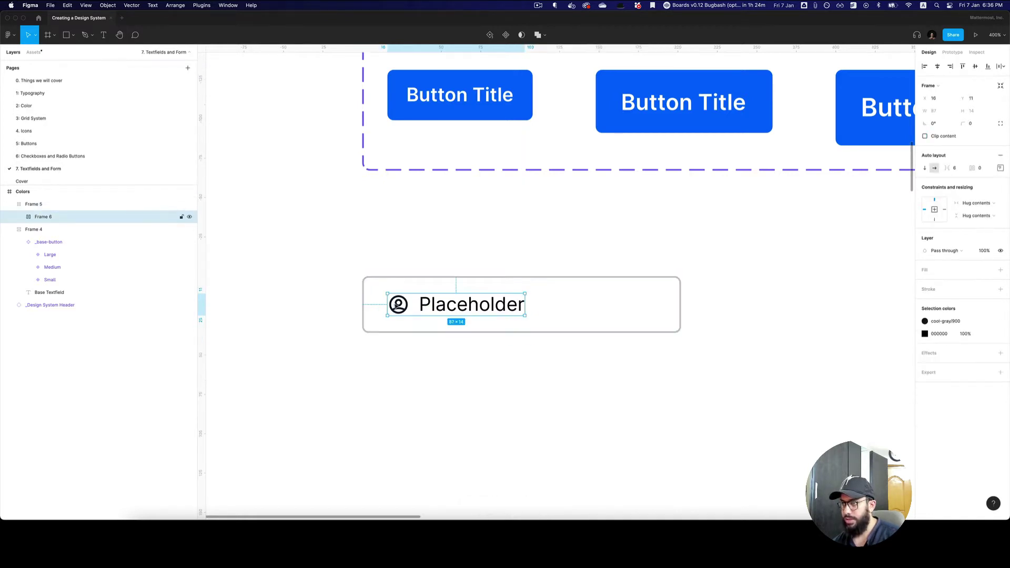
{"action": "left_click", "coordinate": [398, 304]}
{"action": "left_click_drag", "start_coordinate": [398, 304], "coordinate": [654, 305]}
Step: Swap the duplicated icon for cheveron-down, found by searching "down", and move it to X 174, Y 11
{"action": "left_click", "coordinate": [963, 155]}
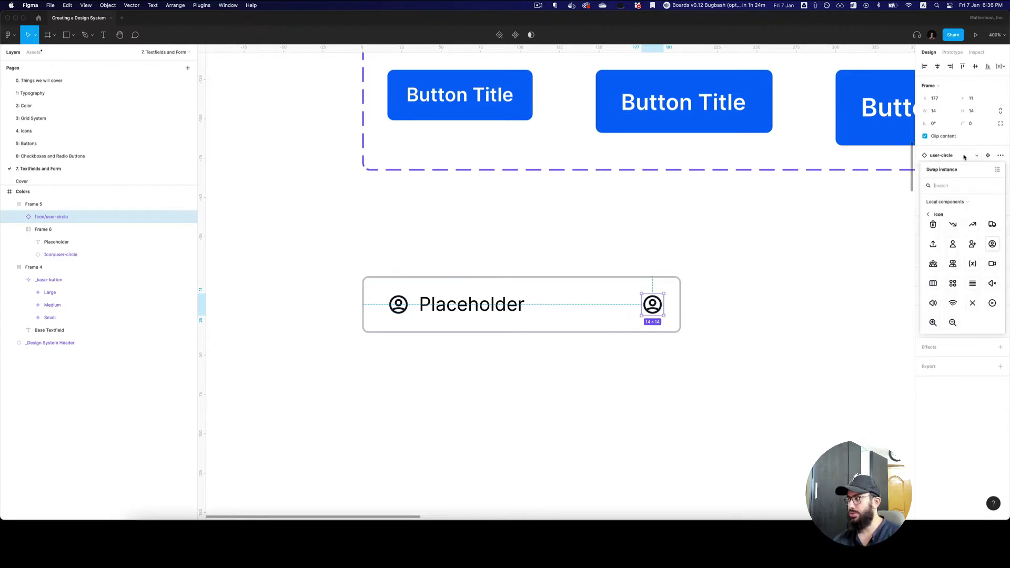
{"action": "type", "text": "down"}
{"action": "left_click", "coordinate": [953, 223]}
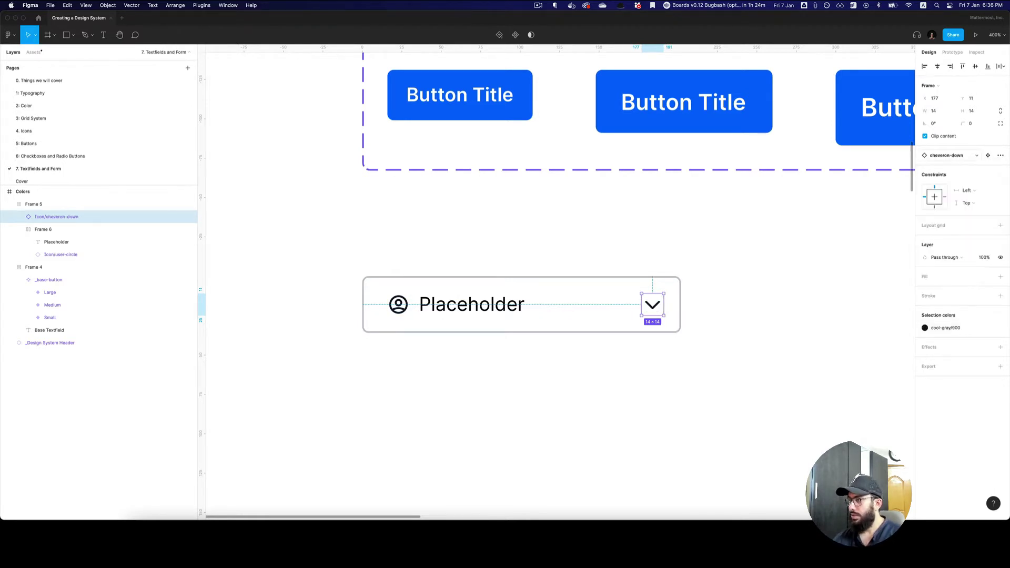
{"action": "left_click_drag", "start_coordinate": [652, 306], "coordinate": [647, 307]}
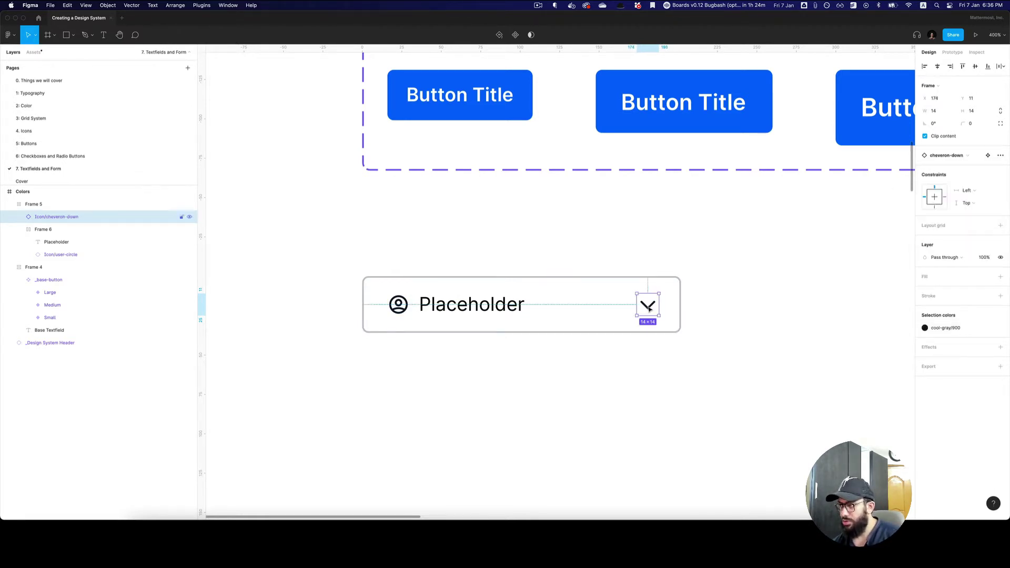
{"action": "key", "text": "alt"}
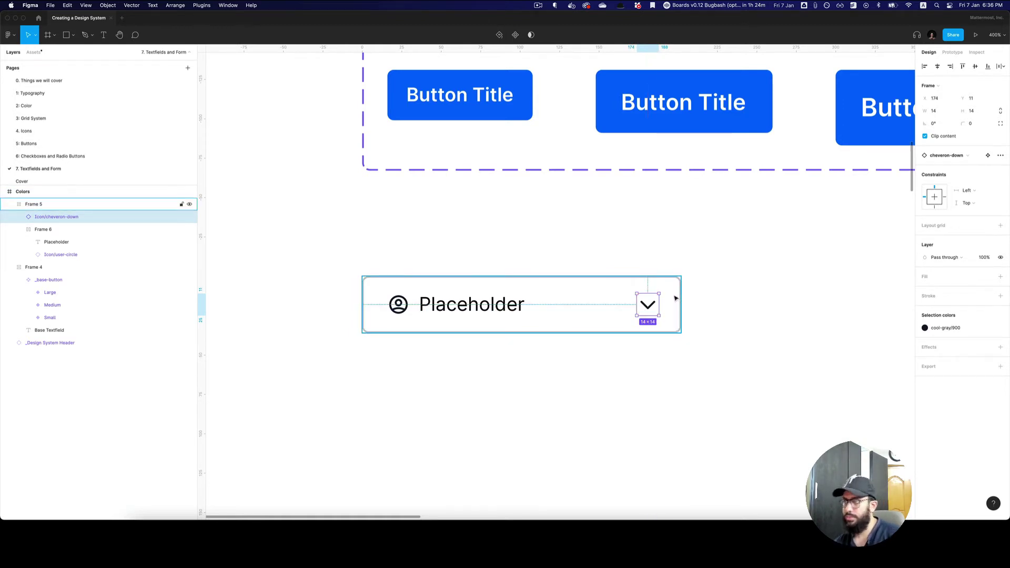
Step: Add auto layout to the outer textfield frame containing the left group and the chevron icon
{"action": "left_click", "coordinate": [395, 299]}
{"action": "left_click", "coordinate": [391, 288]}
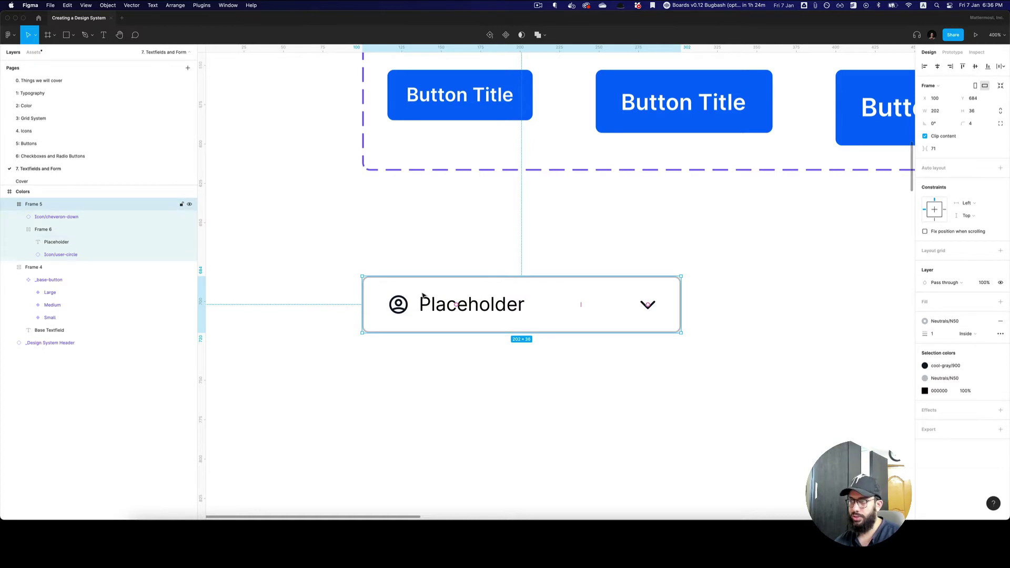
{"action": "key", "text": "shift+a"}
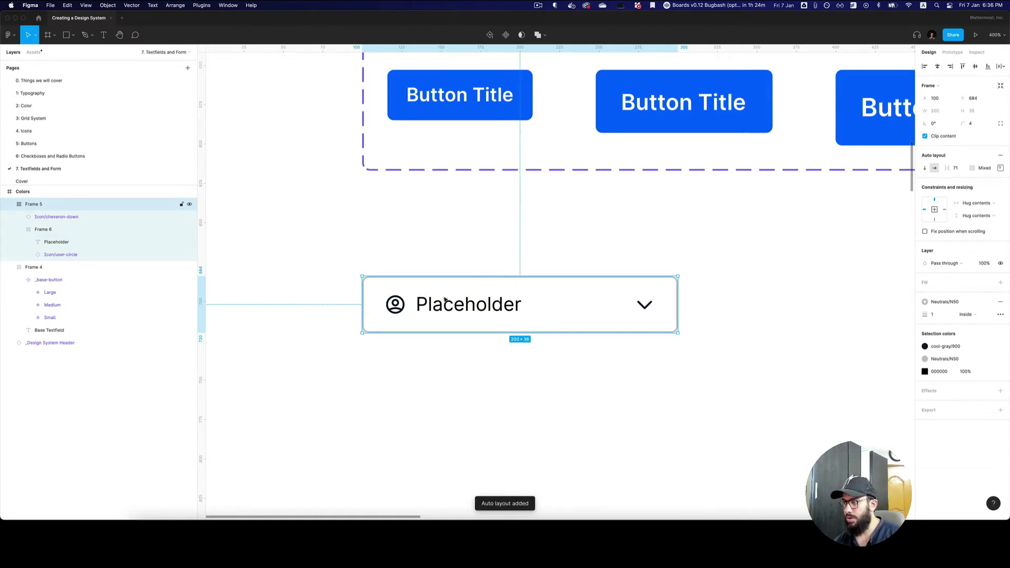
Step: Try to set the textfield frame's horizontal resizing to Fixed
{"action": "left_click", "coordinate": [983, 204]}
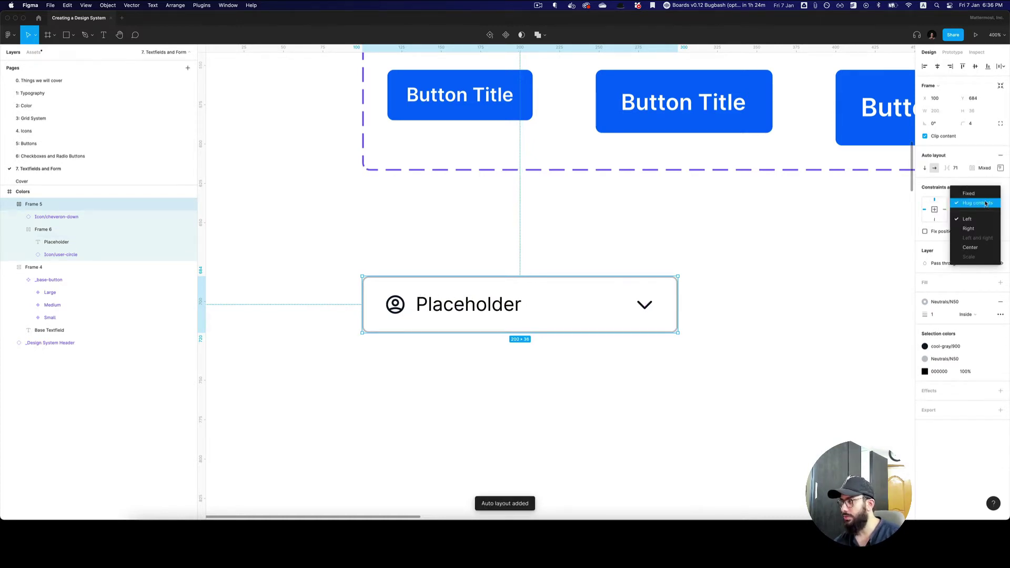
{"action": "left_click", "coordinate": [984, 194]}
{"action": "left_click", "coordinate": [1000, 168]}
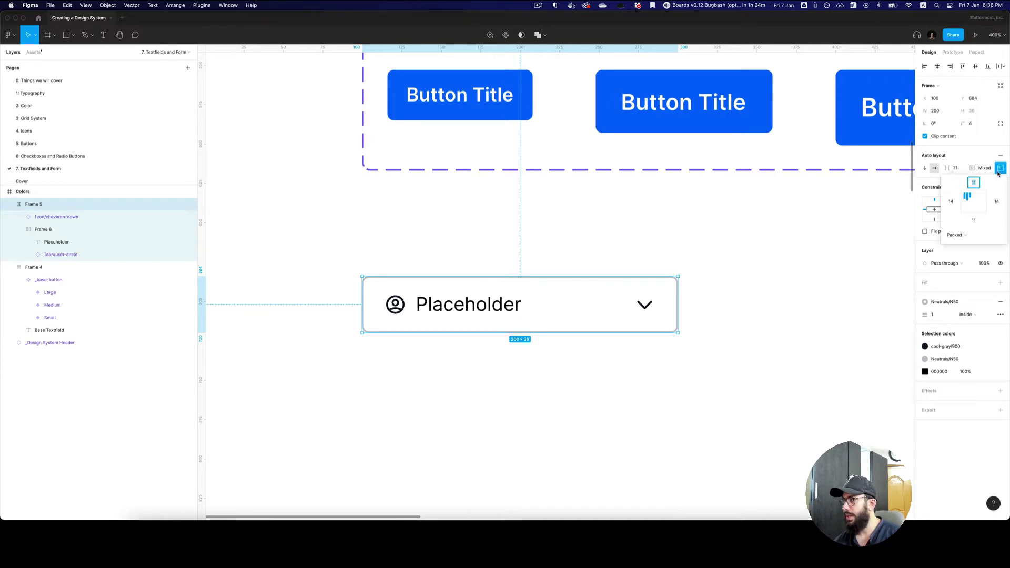
{"action": "left_click", "coordinate": [1000, 168]}
Step: Set the textfield frame's vertical resizing to Fixed and align its auto layout content to the left, vertically centered
{"action": "left_click", "coordinate": [983, 216]}
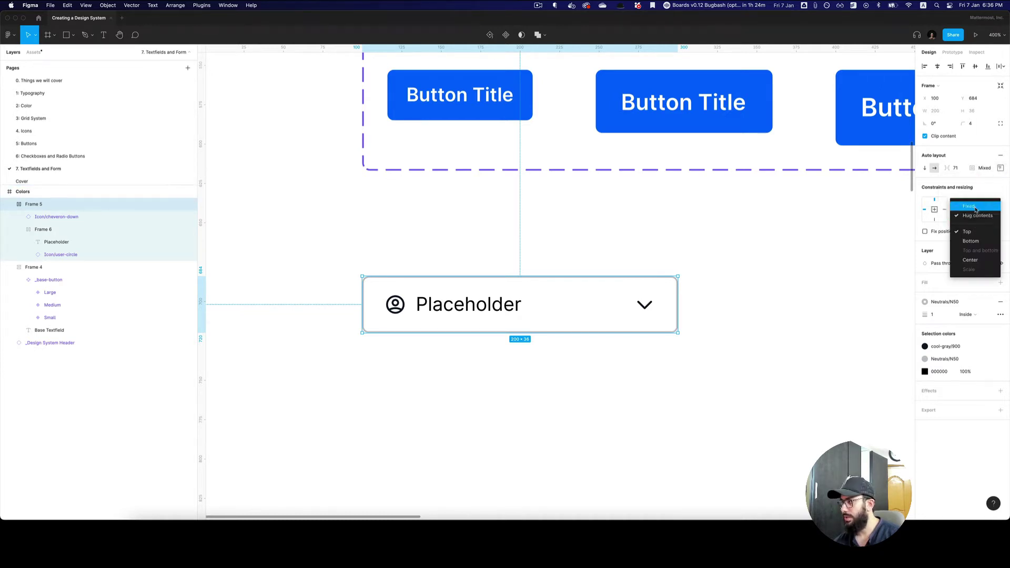
{"action": "left_click", "coordinate": [976, 216]}
{"action": "left_click", "coordinate": [976, 216]}
{"action": "left_click", "coordinate": [975, 206]}
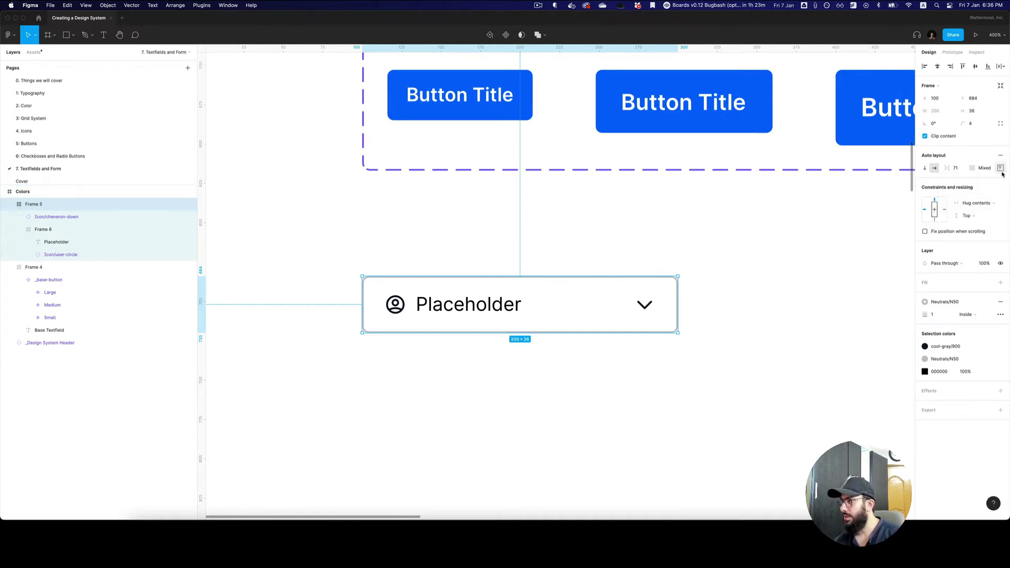
{"action": "left_click", "coordinate": [1000, 168]}
{"action": "left_click", "coordinate": [967, 203]}
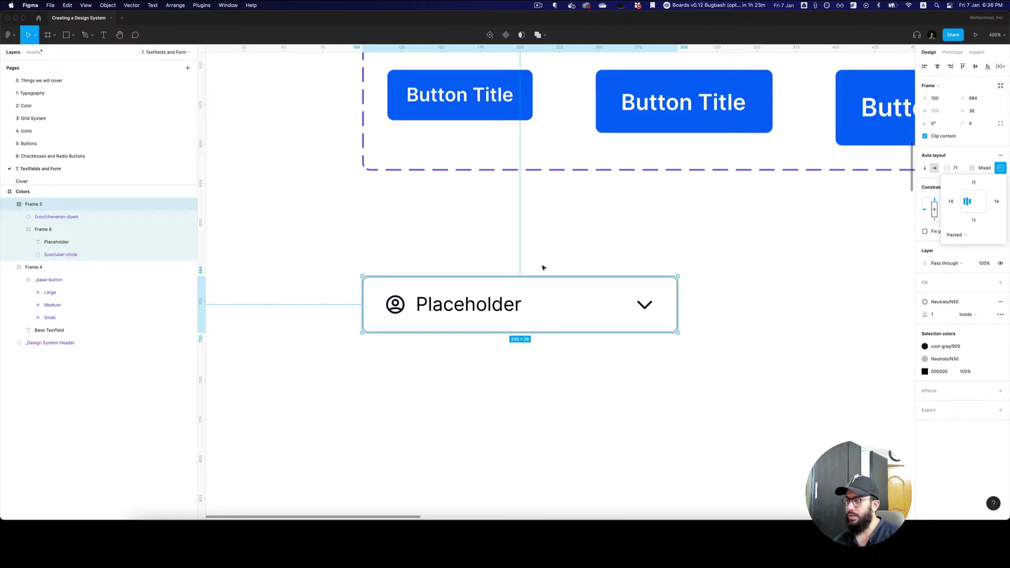
{"action": "key", "text": "shift+0"}
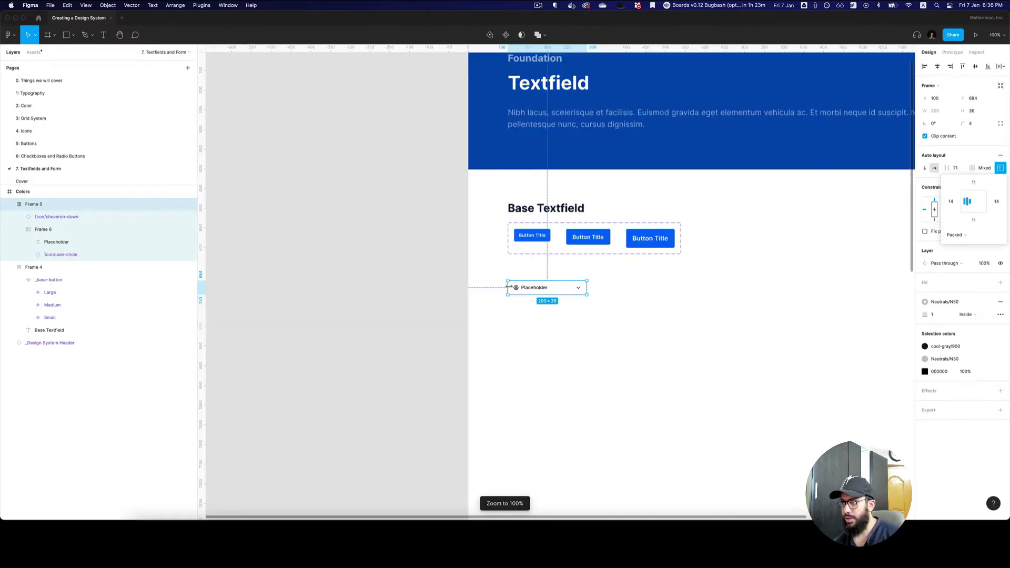
{"action": "left_click", "coordinate": [622, 301]}
{"action": "scroll", "coordinate": [622, 300], "scroll_direction": "right", "scroll_amount": 3}
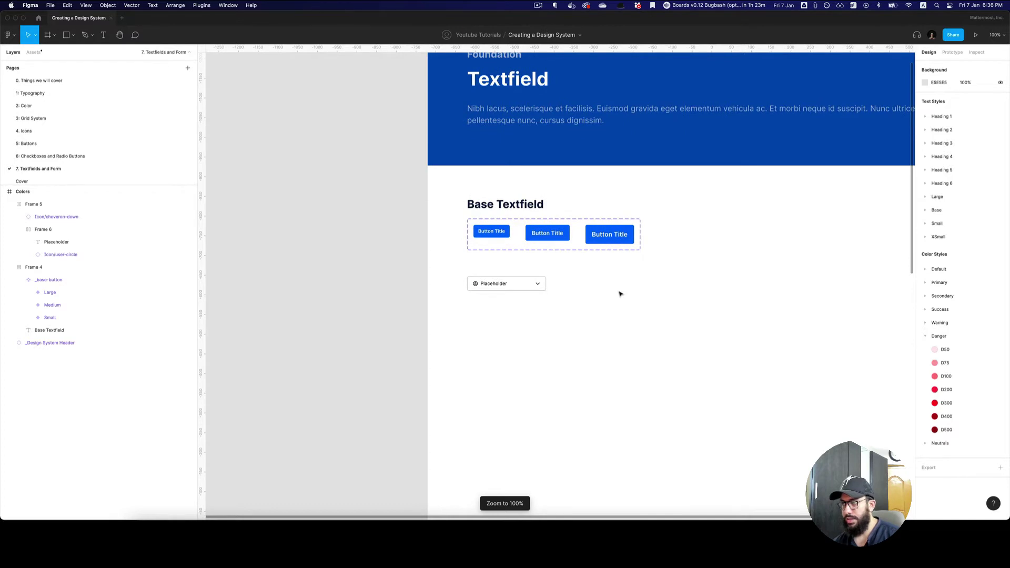
Step: Apply the Neutrals/N80 color style to the Placeholder text, the user-circle icon and the chevron icon
{"action": "key", "text": "z"}
{"action": "left_click", "coordinate": [528, 286]}
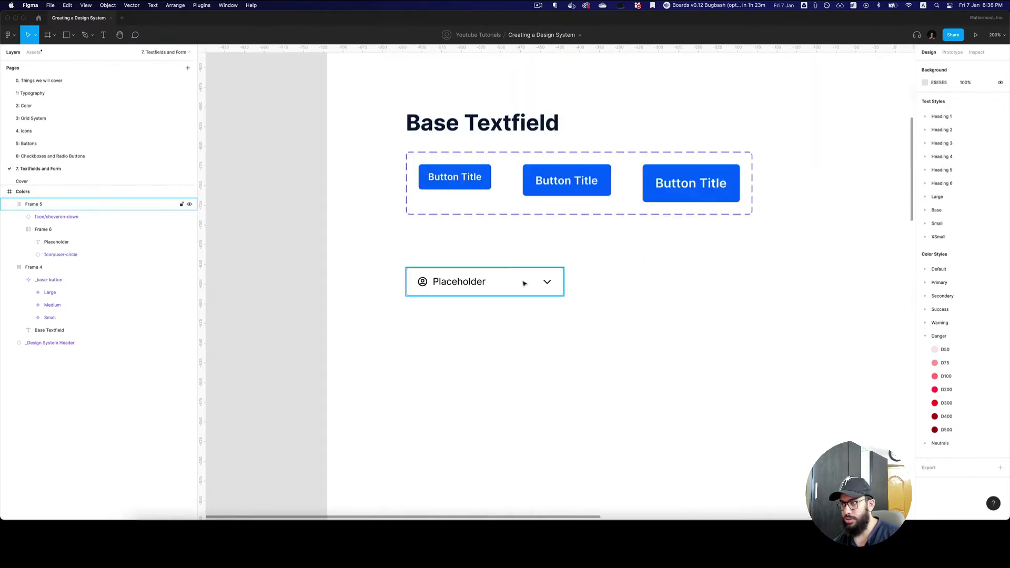
{"action": "left_click", "coordinate": [524, 284]}
{"action": "left_click", "coordinate": [484, 281]}
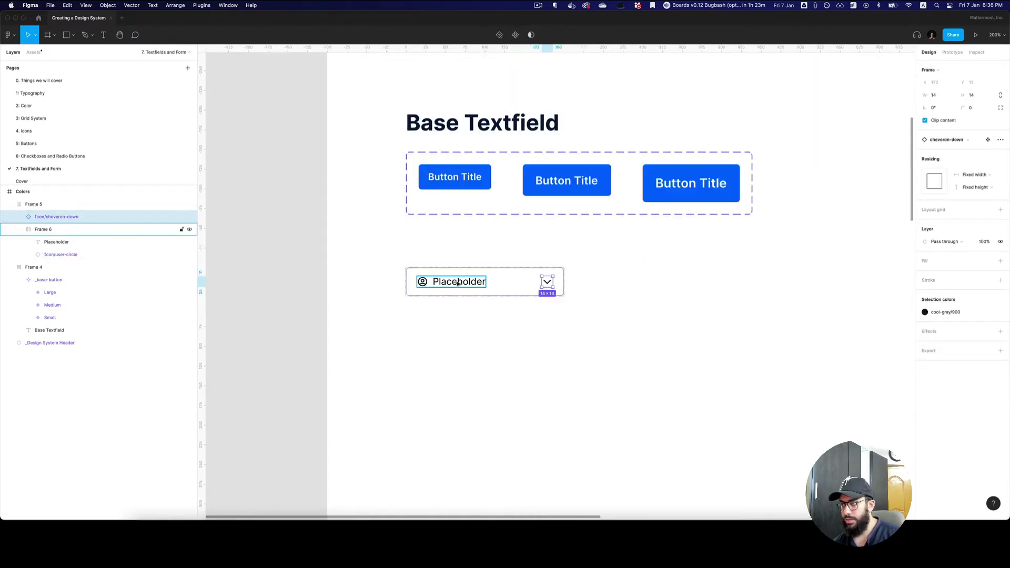
{"action": "left_click", "coordinate": [547, 282], "text": "shift"}
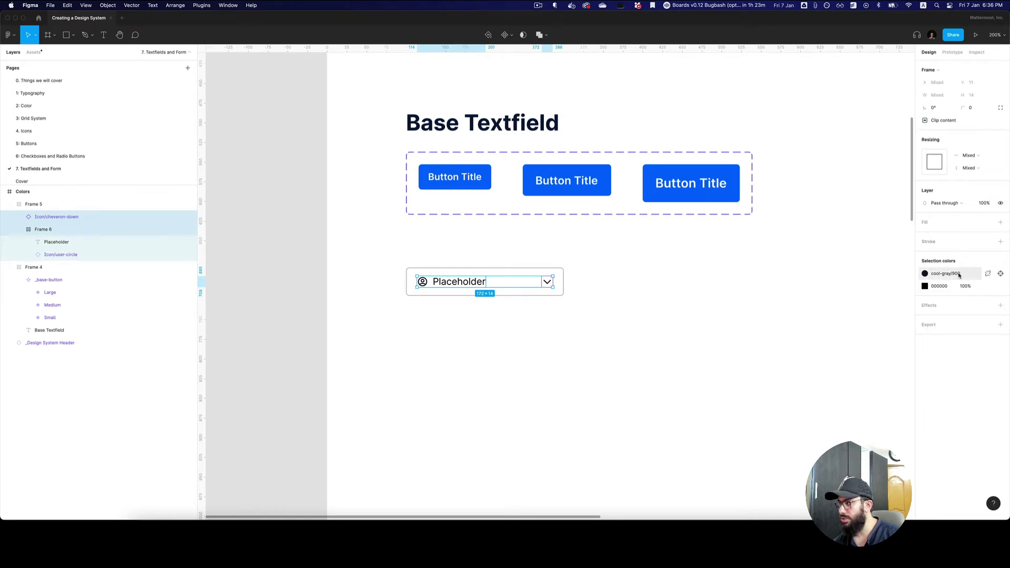
{"action": "left_click", "coordinate": [988, 285]}
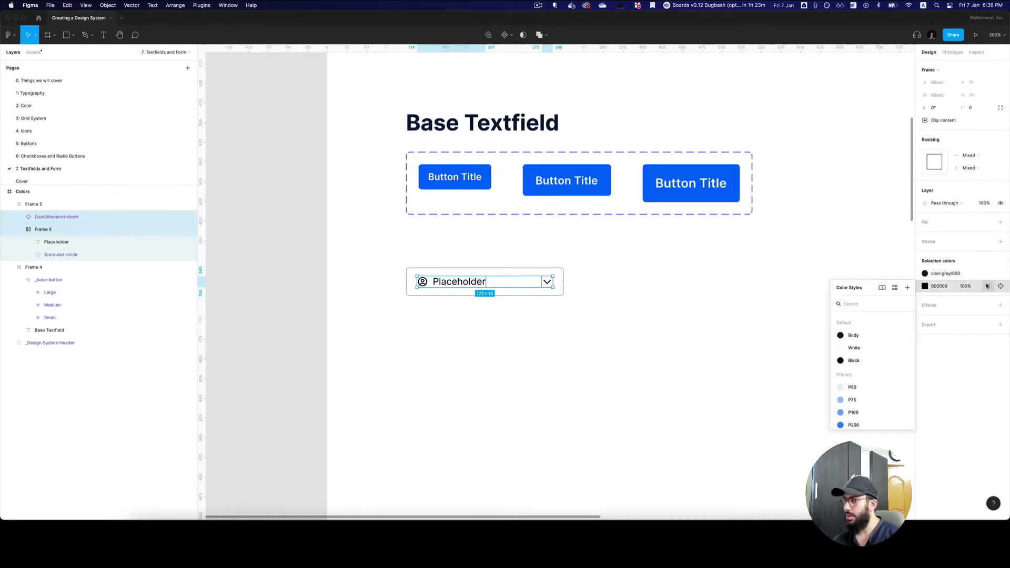
{"action": "type", "text": "n50"}
{"action": "key", "text": "Return"}
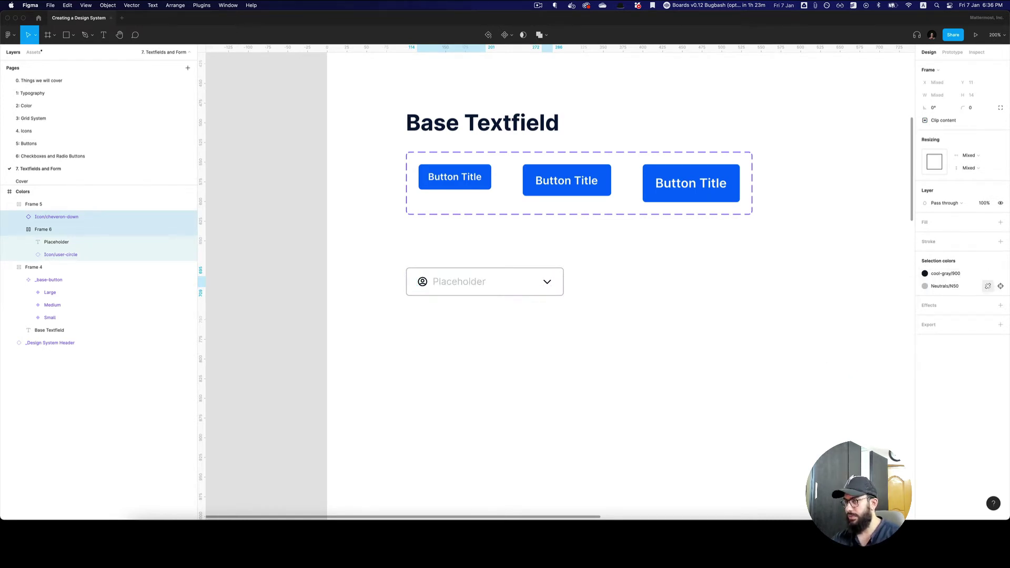
{"action": "left_click", "coordinate": [964, 286]}
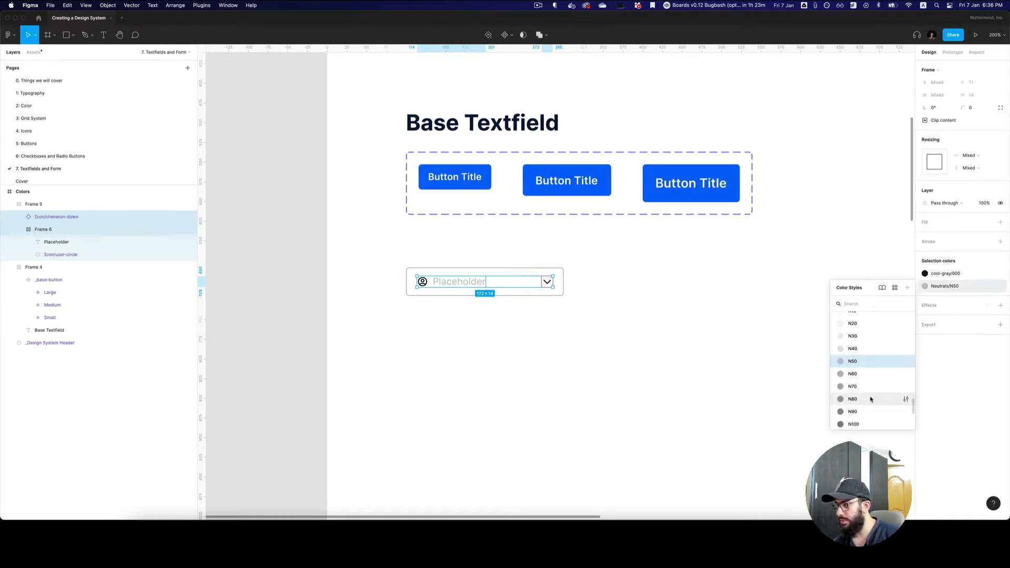
{"action": "left_click", "coordinate": [869, 406]}
{"action": "left_click", "coordinate": [957, 277]}
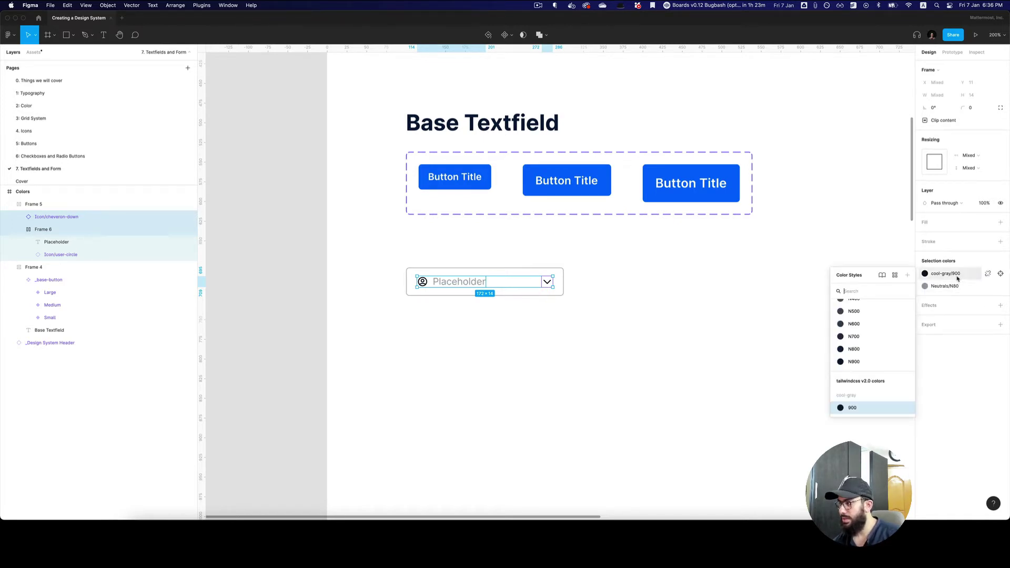
{"action": "key", "text": "Escape"}
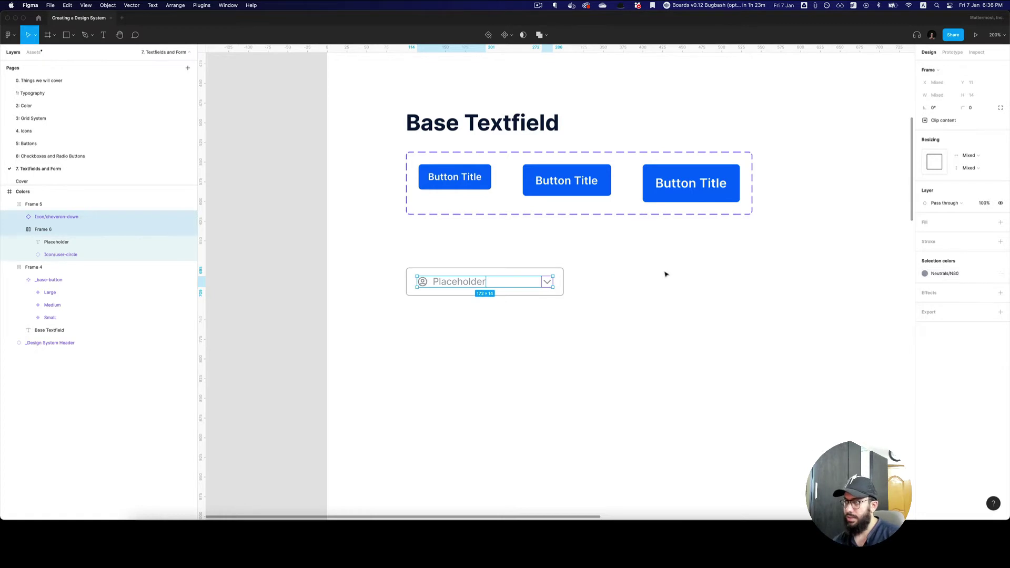
Step: Move the textfield frame up to Y 675 below the button frame and collapse all layers
{"action": "left_click", "coordinate": [608, 275]}
{"action": "key", "text": "shift+0"}
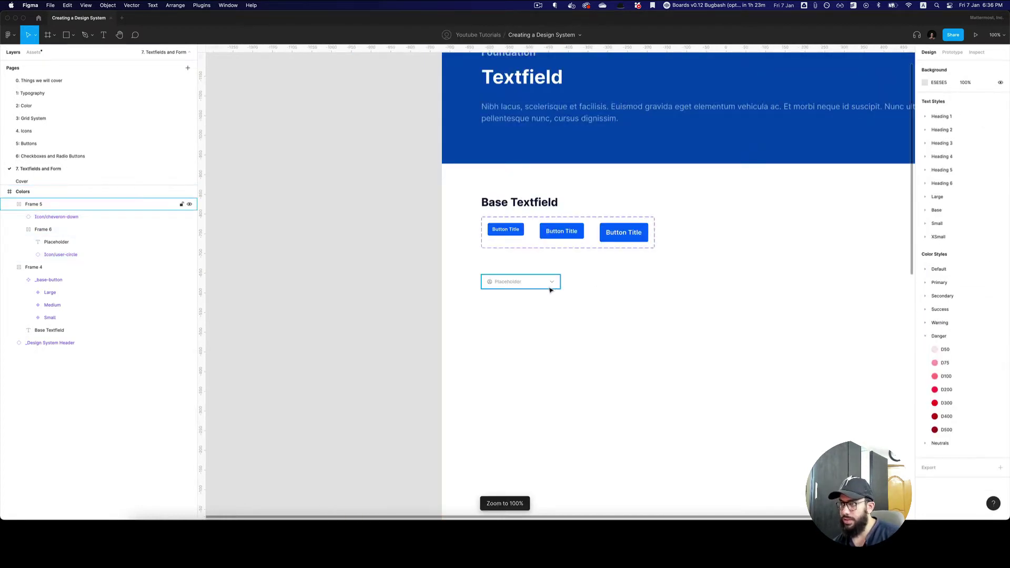
{"action": "left_click", "coordinate": [581, 288]}
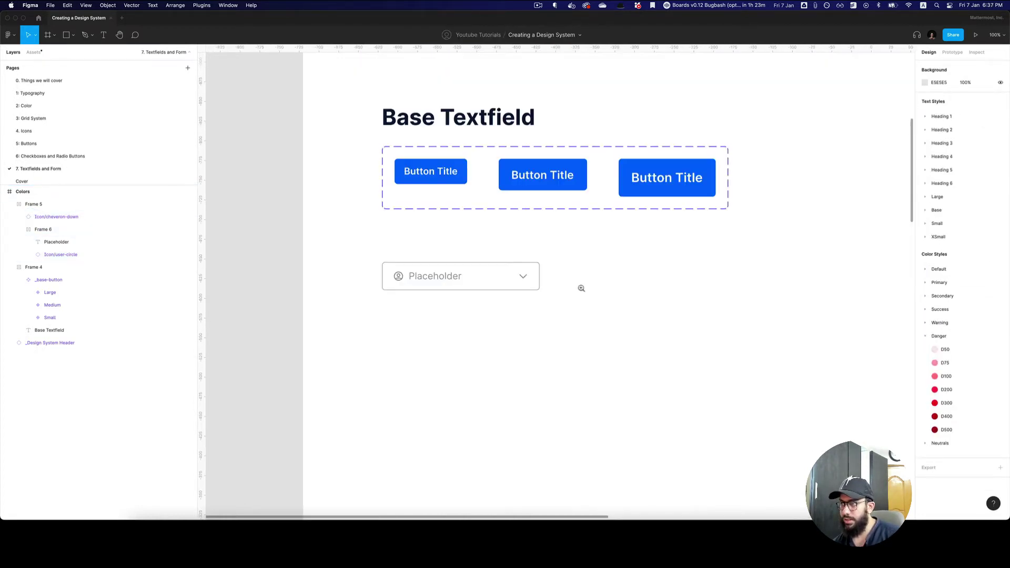
{"action": "left_click_drag", "start_coordinate": [490, 284], "coordinate": [484, 278]}
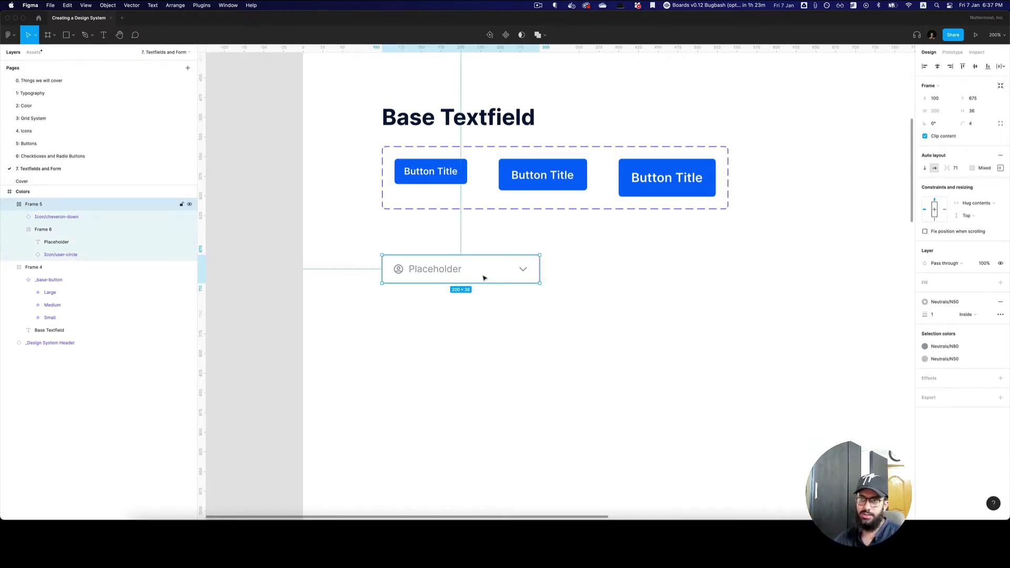
{"action": "key", "text": "alt+l"}
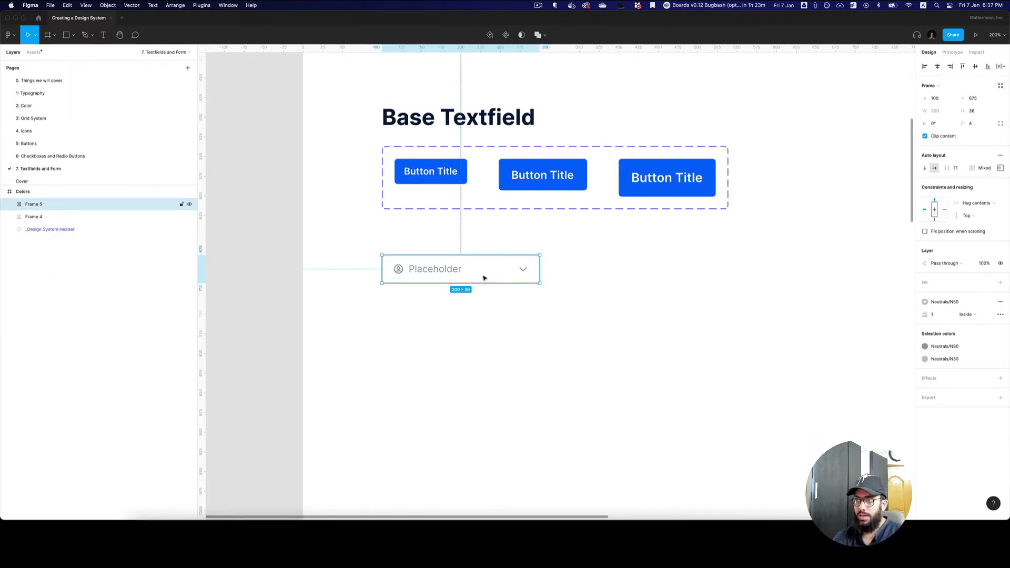
Step: Rename the auto layout frame holding the user-circle icon and Placeholder text as "Left Content"
{"action": "left_click", "coordinate": [419, 273], "text": "super"}
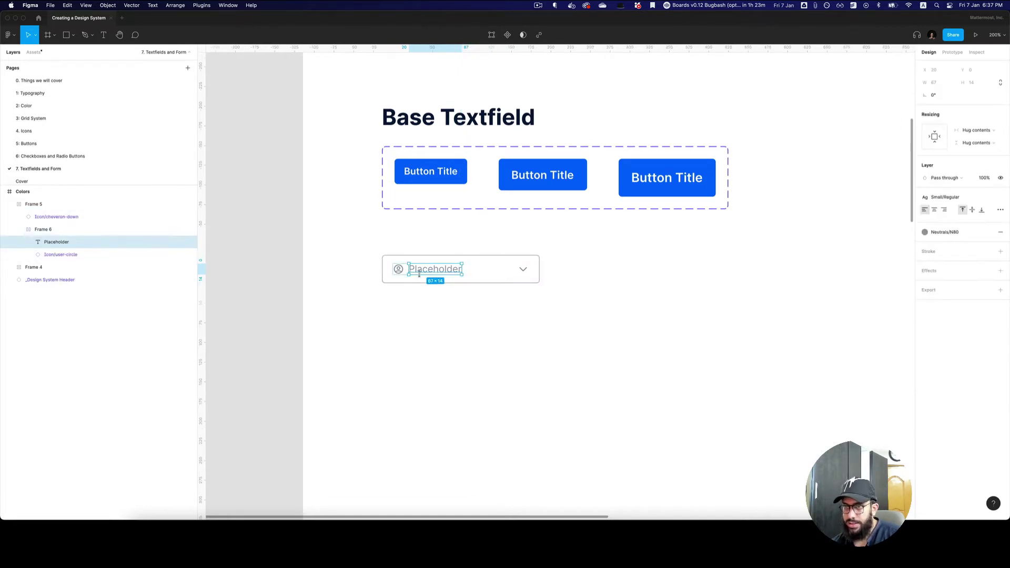
{"action": "left_click", "coordinate": [93, 230]}
{"action": "double_click", "coordinate": [92, 230]}
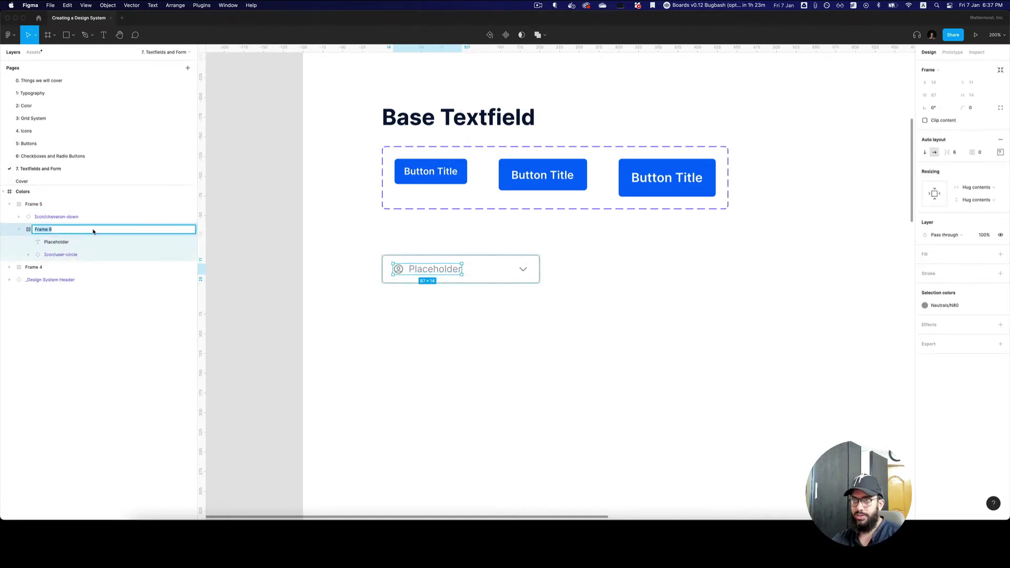
{"action": "type", "text": "Left C"}
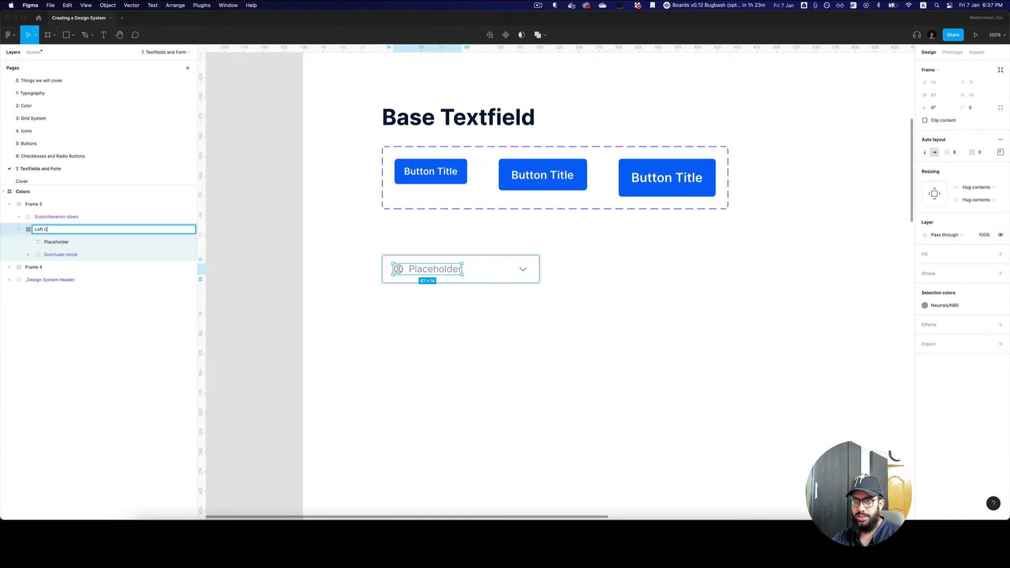
{"action": "type", "text": "ontent"}
Step: Rename the Icon/cheveron-down layer as "Right Icon"
{"action": "left_click", "coordinate": [90, 218]}
{"action": "double_click", "coordinate": [90, 217]}
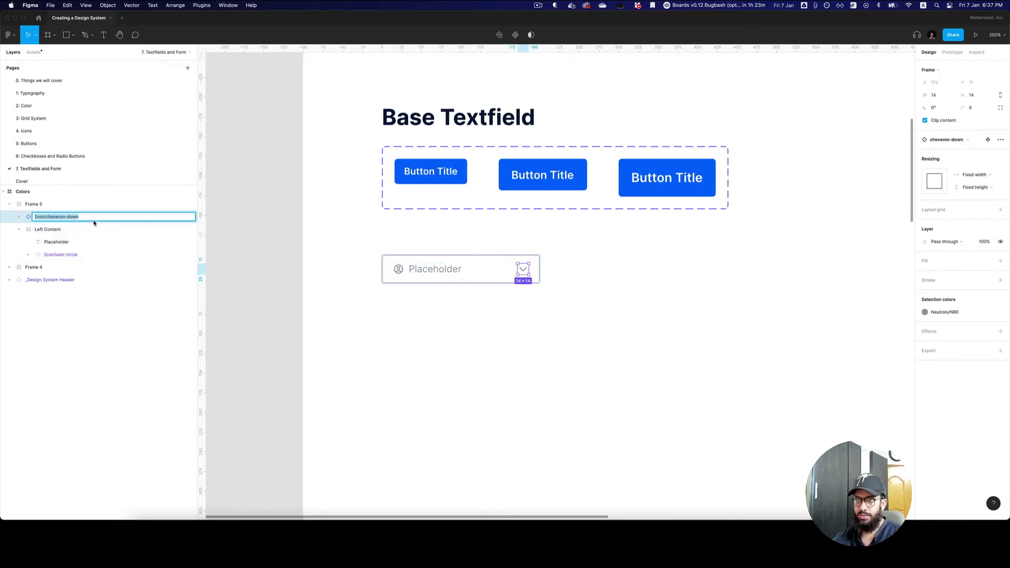
{"action": "type", "text": "Right Icon"}
{"action": "key", "text": "Return"}
Step: Rename the Icon/user-circle layer as "Left Icon"
{"action": "left_click", "coordinate": [83, 254]}
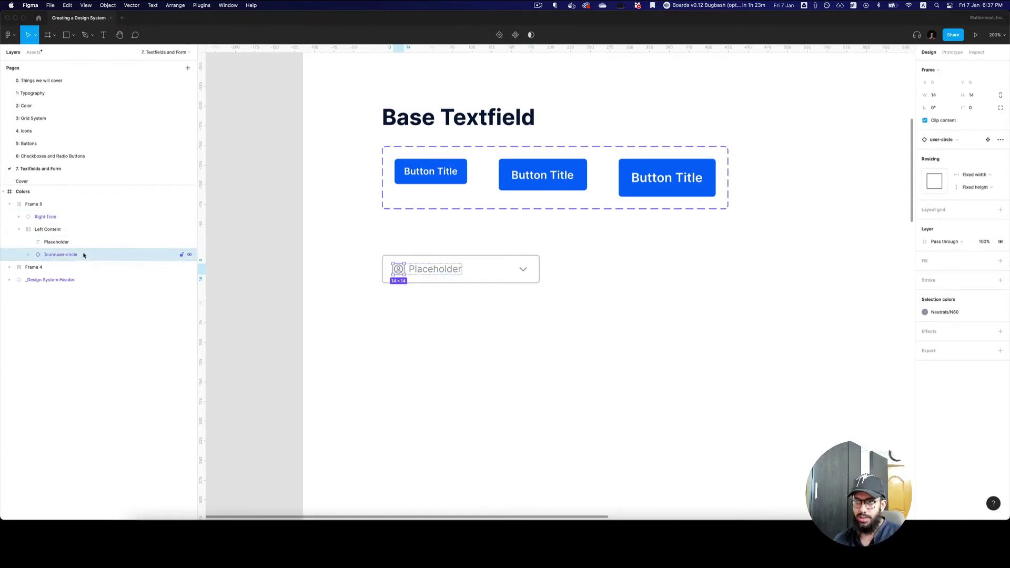
{"action": "double_click", "coordinate": [83, 254]}
{"action": "type", "text": "Left"}
{"action": "key", "text": "super+a"}
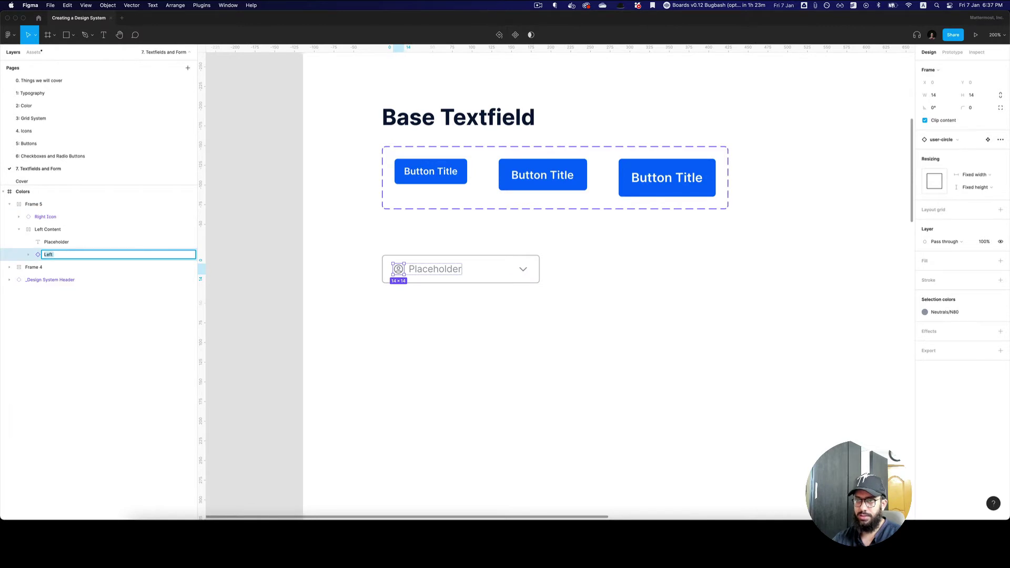
{"action": "type", "text": "Icon"}
{"action": "key", "text": "Return"}
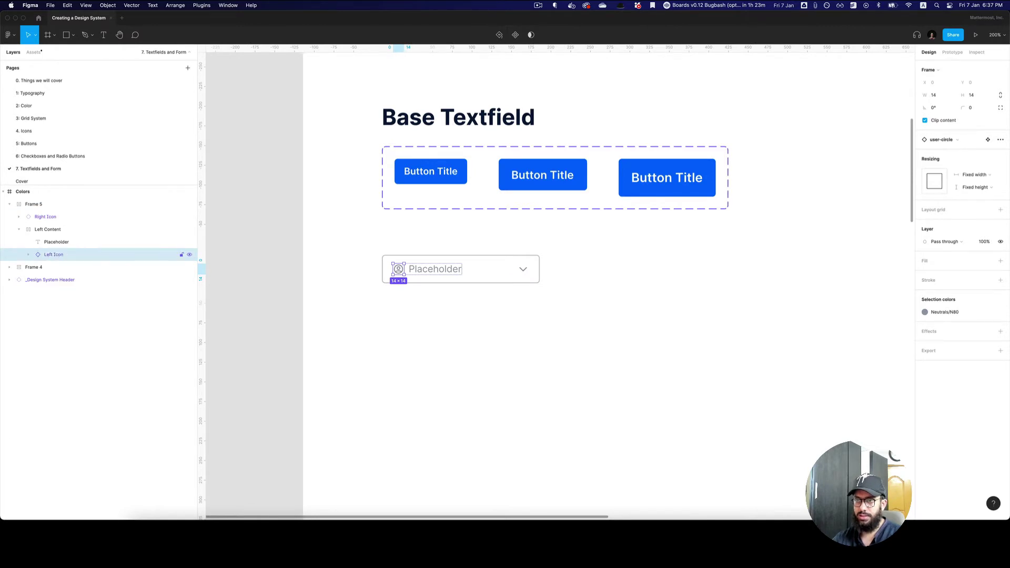
Step: Copy the right icon's layer name from the Small button variant and rename the textfield's chevron layer as "Icon Right"
{"action": "left_click", "coordinate": [416, 169], "text": "super"}
{"action": "left_click", "coordinate": [62, 331]}
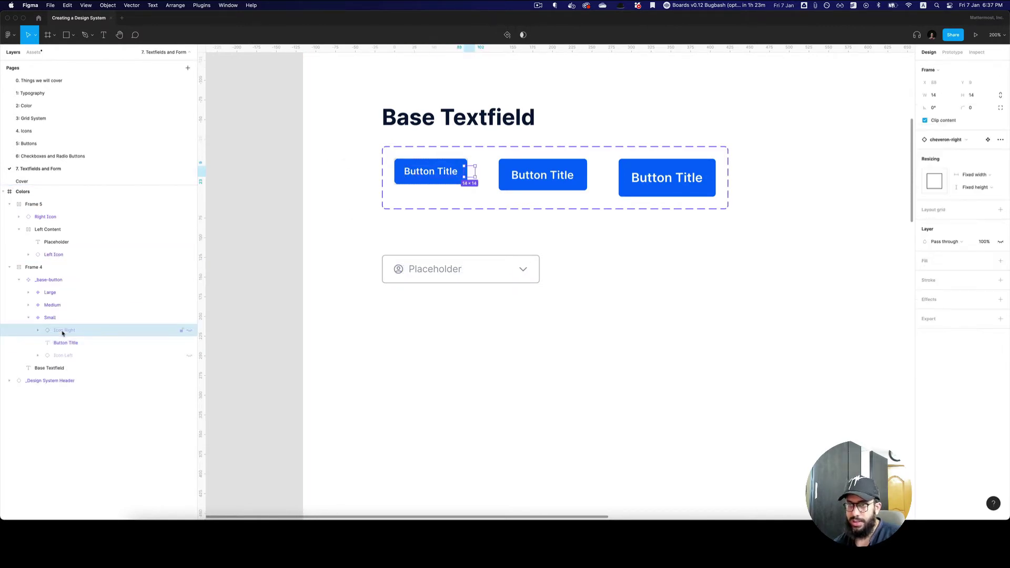
{"action": "double_click", "coordinate": [62, 333]}
{"action": "key", "text": "super+c"}
{"action": "key", "text": "Return"}
{"action": "double_click", "coordinate": [71, 219]}
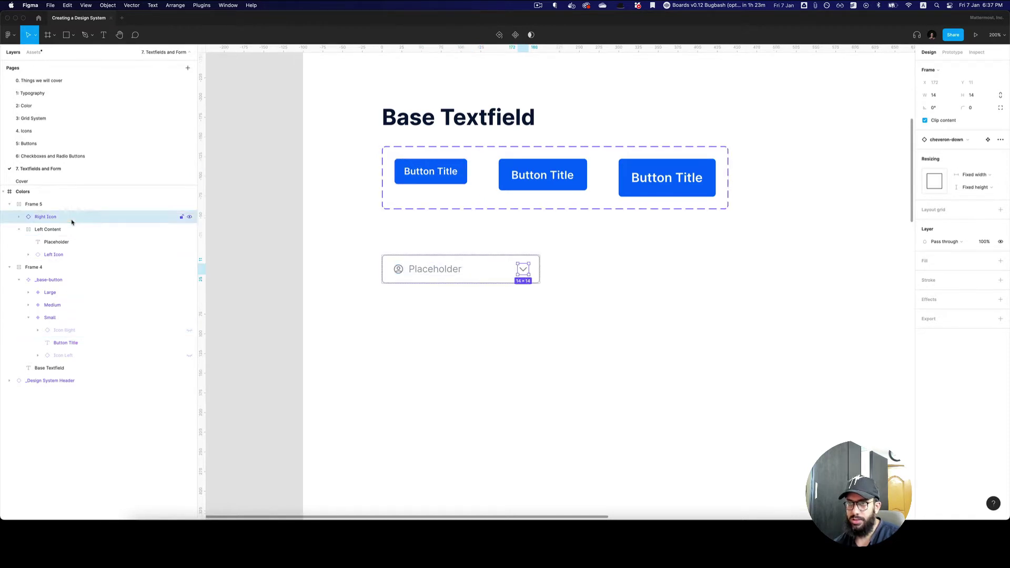
{"action": "key", "text": "super+v"}
{"action": "key", "text": "Return"}
Step: Rename the textfield's user-circle icon layer as "Icon Left" to match the button's naming
{"action": "double_click", "coordinate": [62, 255]}
{"action": "key", "text": "super+v"}
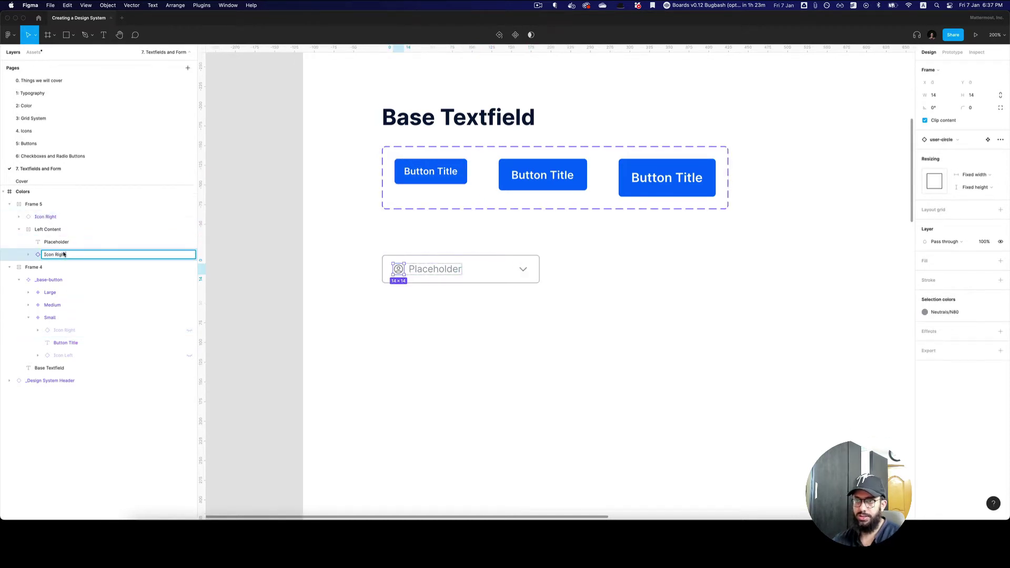
{"action": "type", "text": "Left"}
{"action": "key", "text": "Return"}
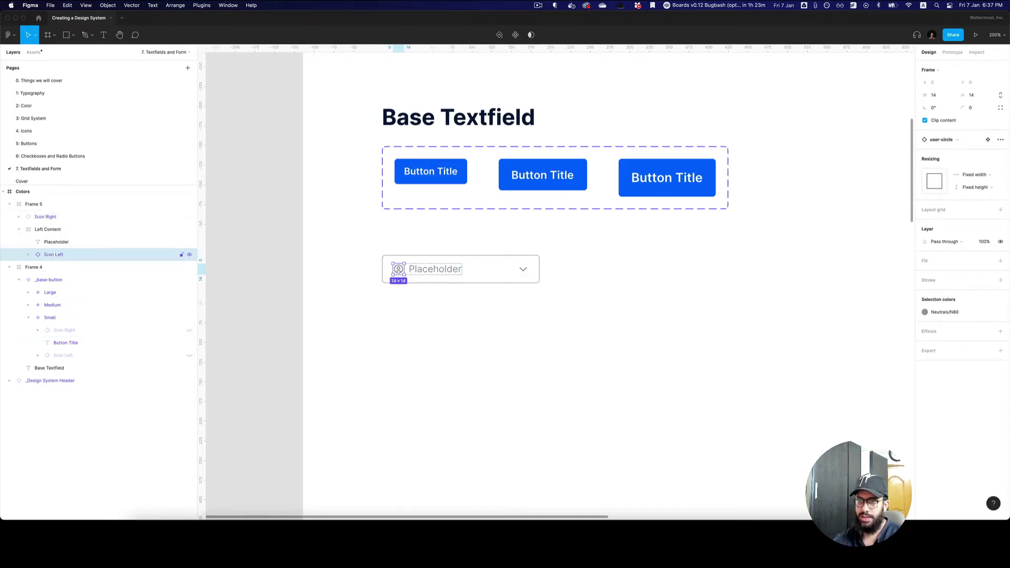
Step: Ungroup the frame holding the Base Textfield heading and the buttons, and delete the _base-button component set
{"action": "left_click", "coordinate": [438, 172]}
{"action": "left_click", "coordinate": [586, 134]}
{"action": "key", "text": "shift+super+g"}
{"action": "key", "text": "Escape"}
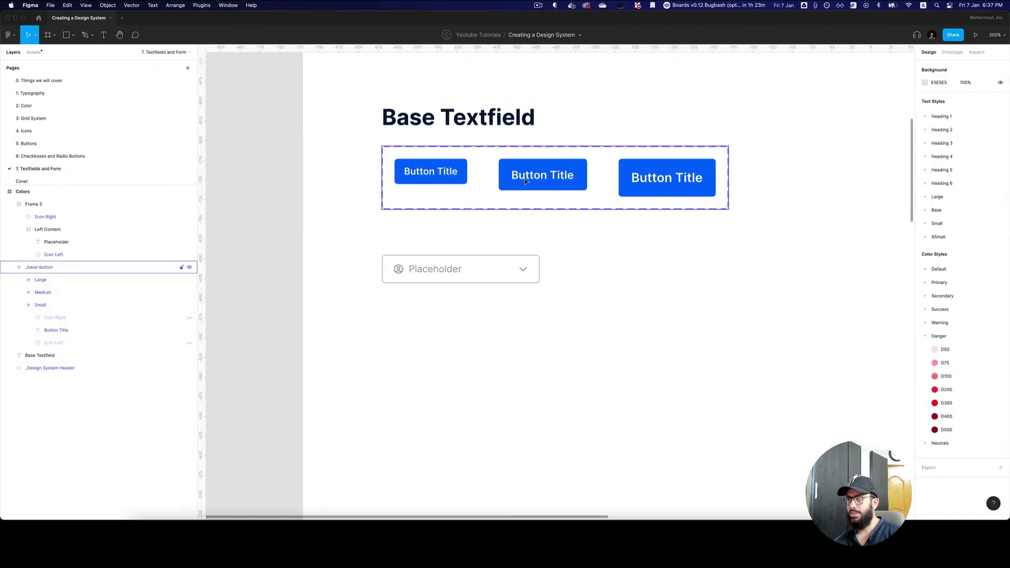
{"action": "double_click", "coordinate": [525, 181]}
{"action": "left_click", "coordinate": [602, 189]}
{"action": "key", "text": "Delete"}
Step: Place the textfield under the Base Textfield heading at X 100, Y 552 and make it a component named "_base-textfield"
{"action": "left_click_drag", "start_coordinate": [442, 274], "coordinate": [390, 296]}
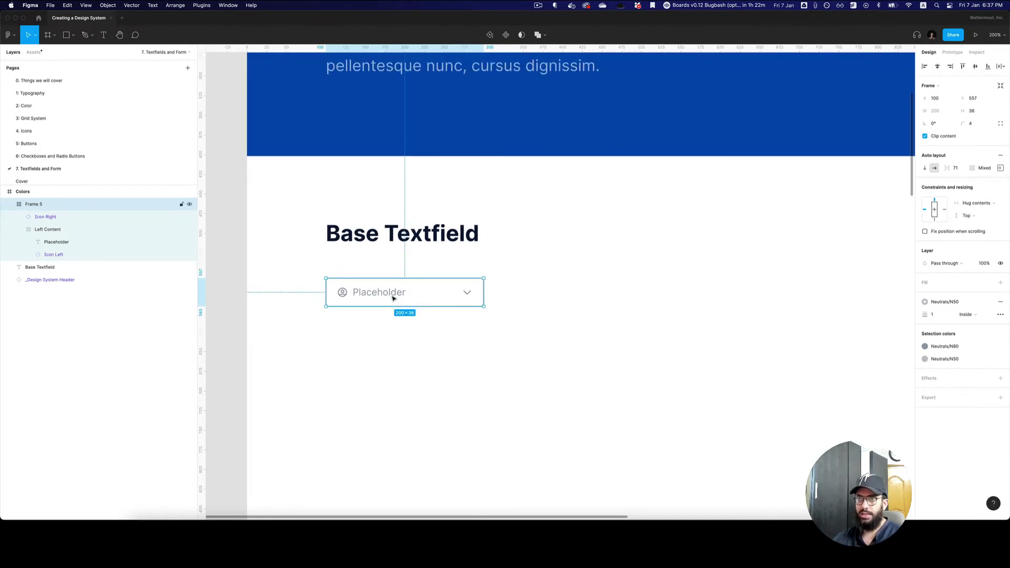
{"action": "key", "text": "super+alt+k"}
{"action": "key", "text": "super+r"}
{"action": "type", "text": "Te"}
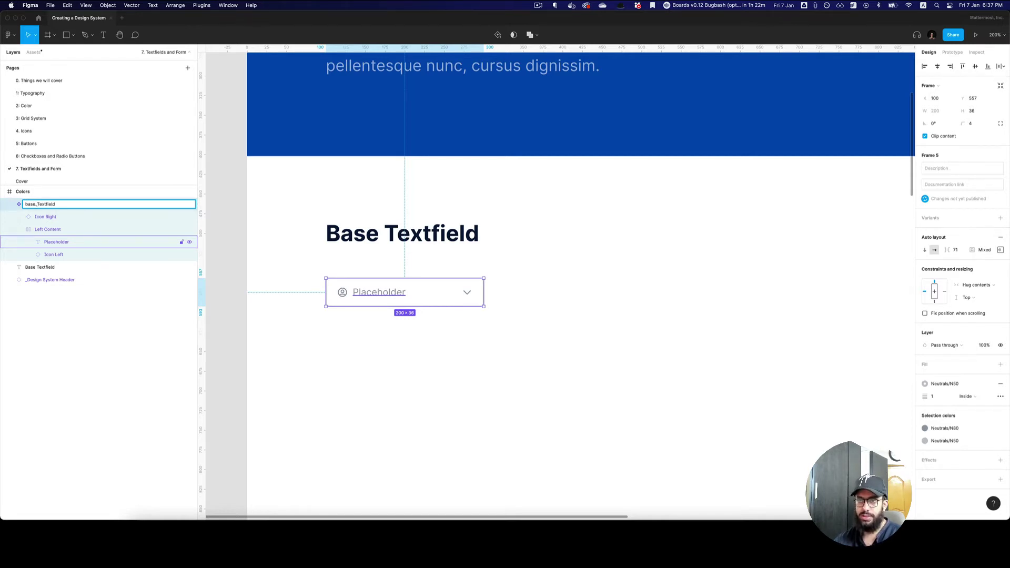
{"action": "type", "text": "_"}
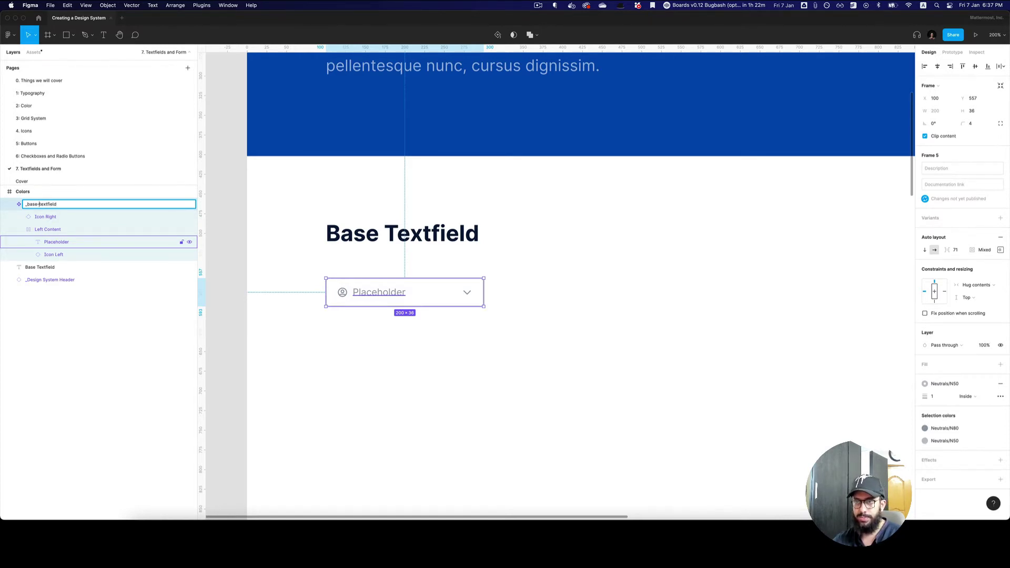
{"action": "key", "text": "Return"}
{"action": "left_click_drag", "start_coordinate": [399, 296], "coordinate": [401, 293]}
Step: Shorten the name of the "Textfields and Form" page to "Textfields", keeping its number 7
{"action": "left_click", "coordinate": [59, 169]}
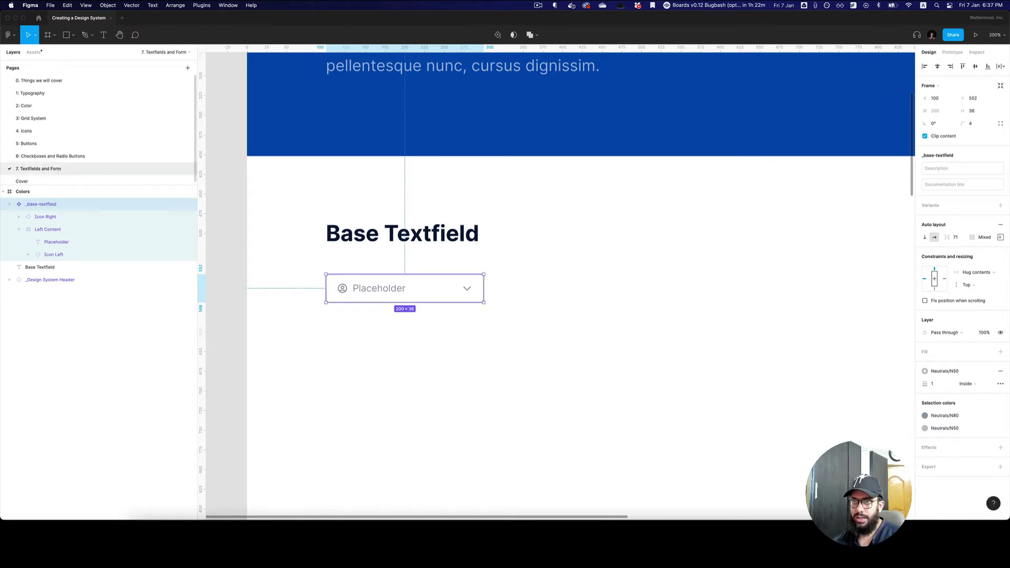
{"action": "double_click", "coordinate": [59, 169]}
{"action": "key", "text": "Right"}
{"action": "key", "text": "BackSpace"}
{"action": "key", "text": "BackSpace"}
{"action": "key", "text": "BackSpace"}
{"action": "key", "text": "BackSpace"}
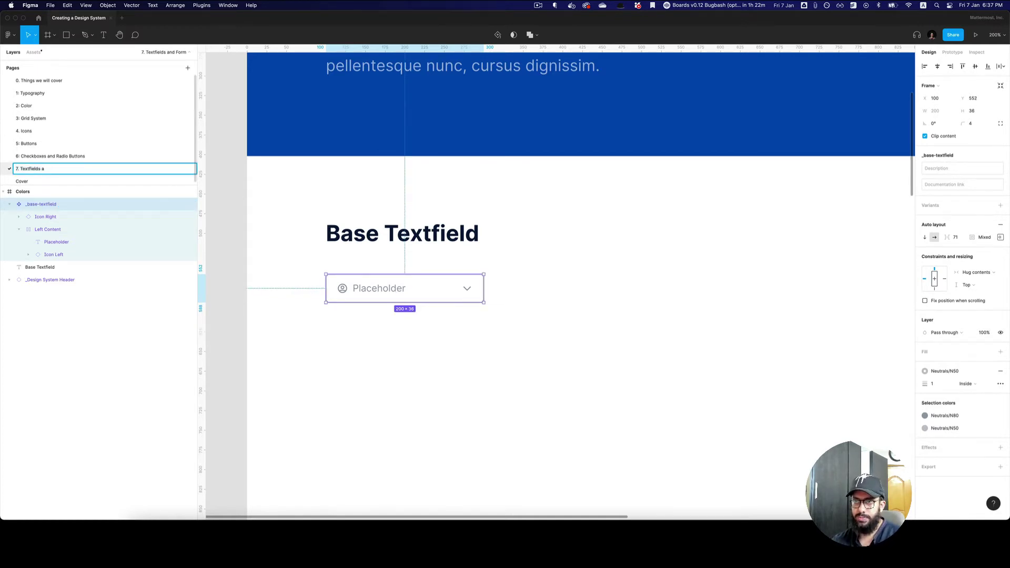
{"action": "key", "text": "Return"}
{"action": "left_click", "coordinate": [508, 309]}
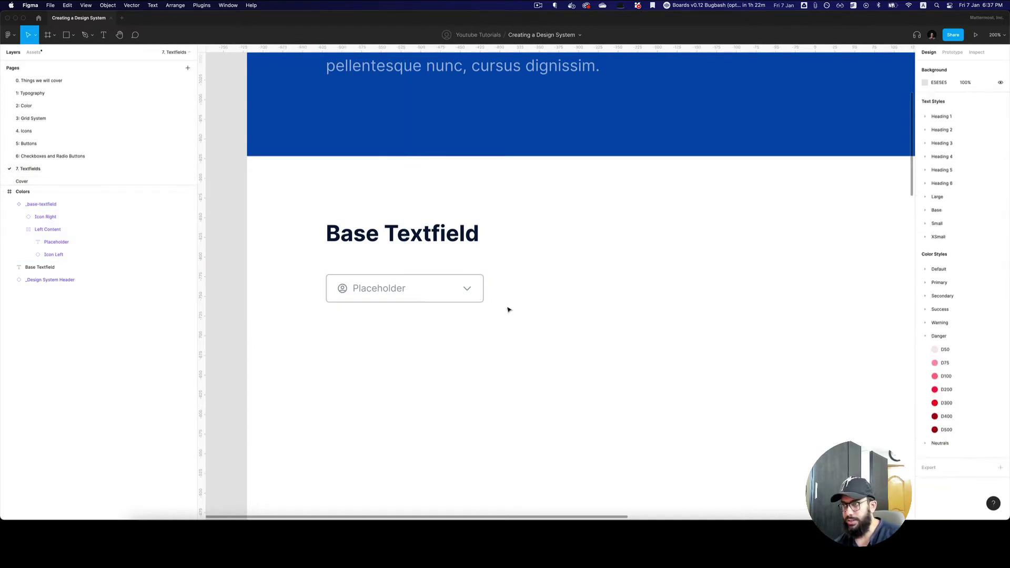
Step: Add a second variant to the _base-textfield component and move the component set to X 100, Y 543 under the heading
{"action": "left_click", "coordinate": [390, 290]}
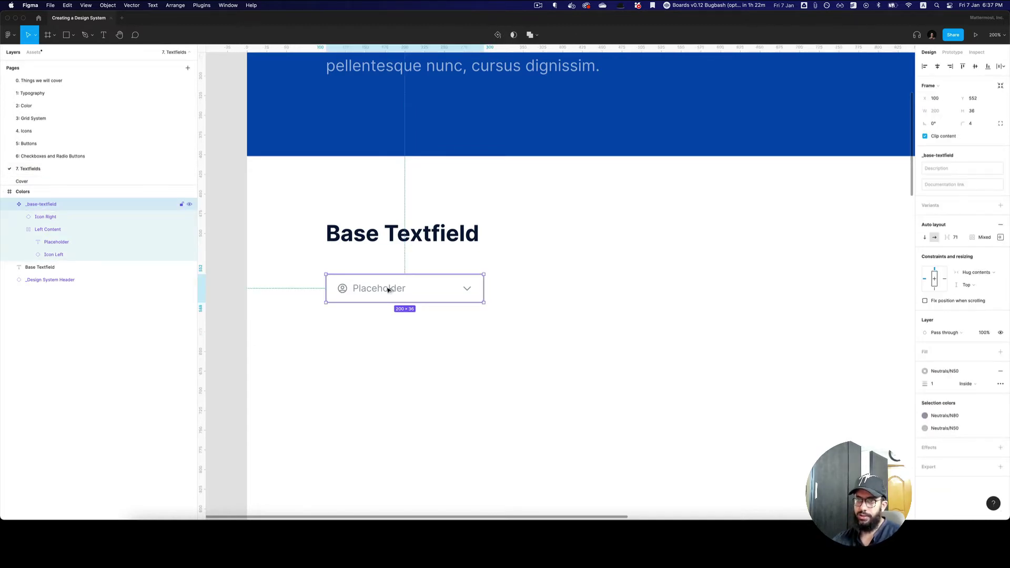
{"action": "left_click", "coordinate": [1000, 205]}
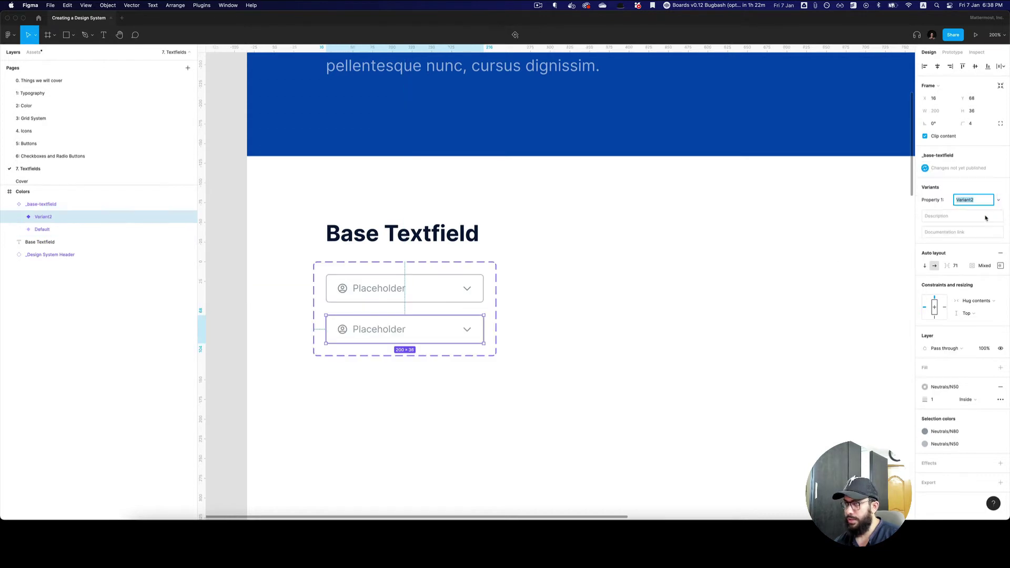
{"action": "left_click", "coordinate": [494, 297]}
{"action": "mouse_move", "coordinate": [492, 296]}
{"action": "left_mouse_down"}
{"action": "mouse_move", "coordinate": [514, 309]}
{"action": "mouse_move", "coordinate": [493, 297]}
{"action": "left_mouse_up"}
{"action": "left_click_drag", "start_coordinate": [410, 275], "coordinate": [423, 281]}
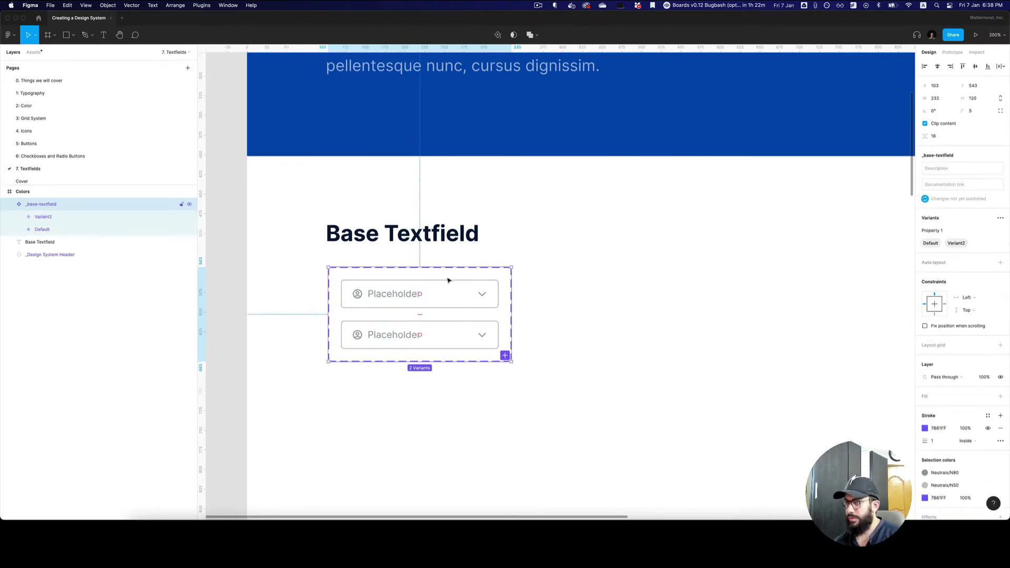
Step: Apply auto layout to the _base-textfield component set with a horizontal direction and 32 spacing between items
{"action": "key", "text": "shift+a"}
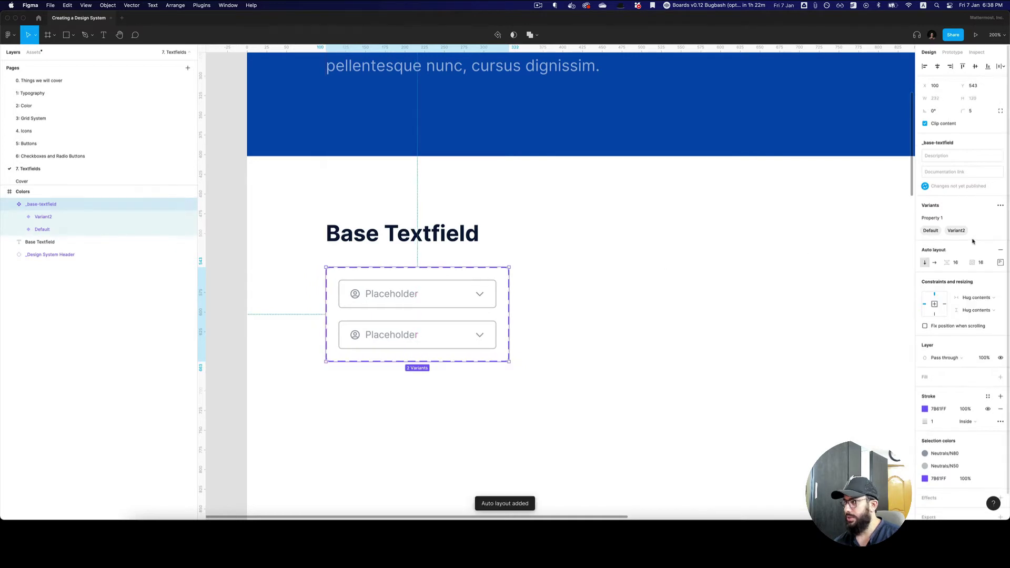
{"action": "left_click", "coordinate": [935, 262]}
{"action": "left_click", "coordinate": [955, 262]}
{"action": "type", "text": "32"}
{"action": "key", "text": "Return"}
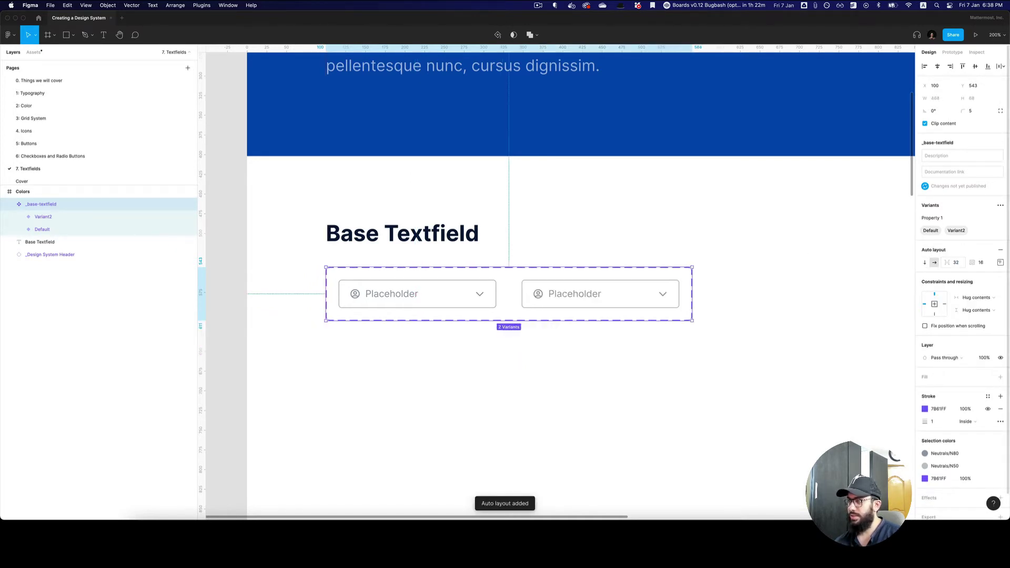
Step: Rename the component set's variant property as "Size" and its two values as "Small" and "Medium"
{"action": "scroll", "coordinate": [726, 300], "scroll_direction": "right", "scroll_amount": 2}
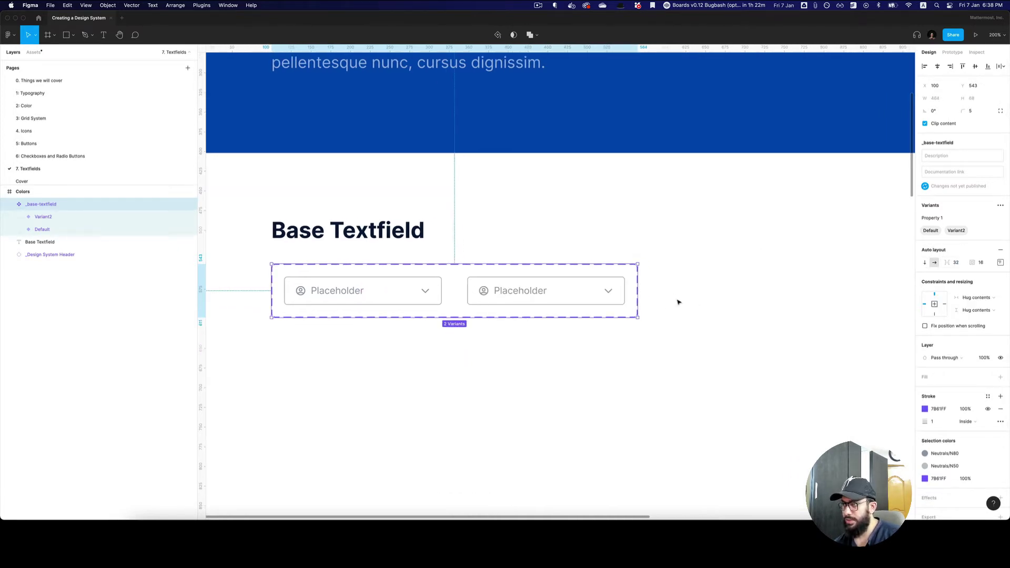
{"action": "left_click", "coordinate": [549, 290]}
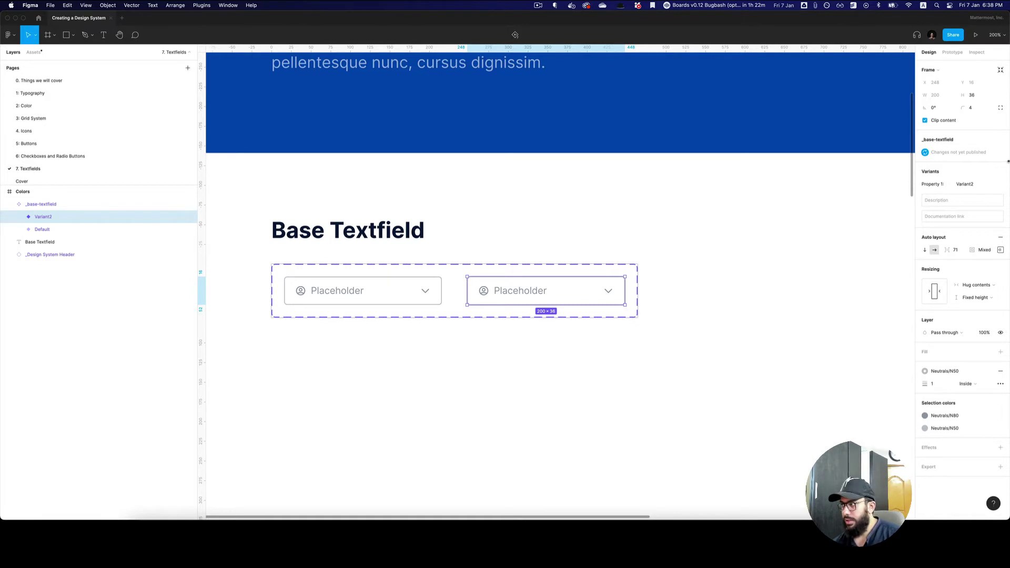
{"action": "left_click", "coordinate": [369, 272]}
{"action": "double_click", "coordinate": [931, 218]}
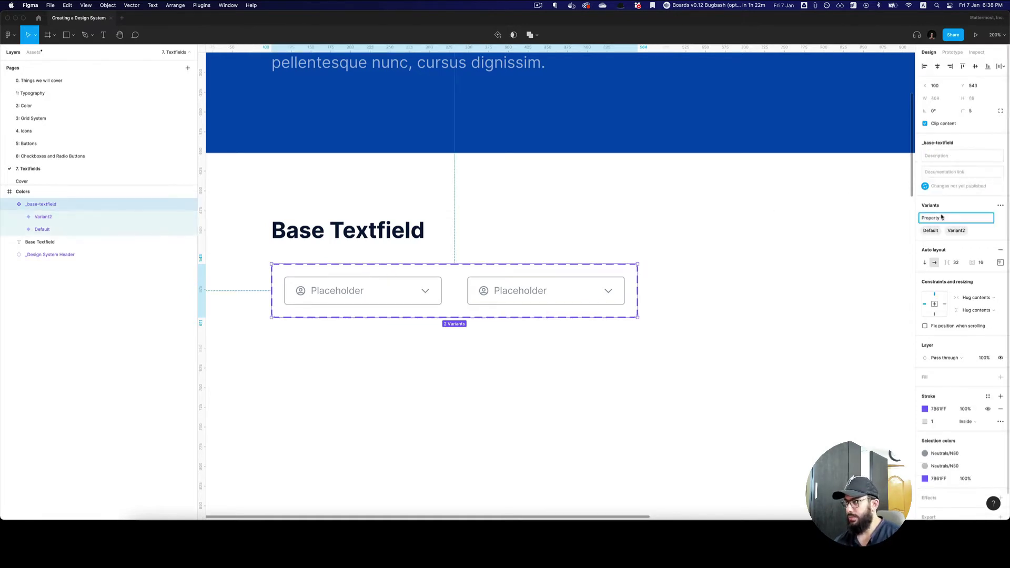
{"action": "type", "text": "Size"}
{"action": "double_click", "coordinate": [930, 230]}
{"action": "type", "text": "S"}
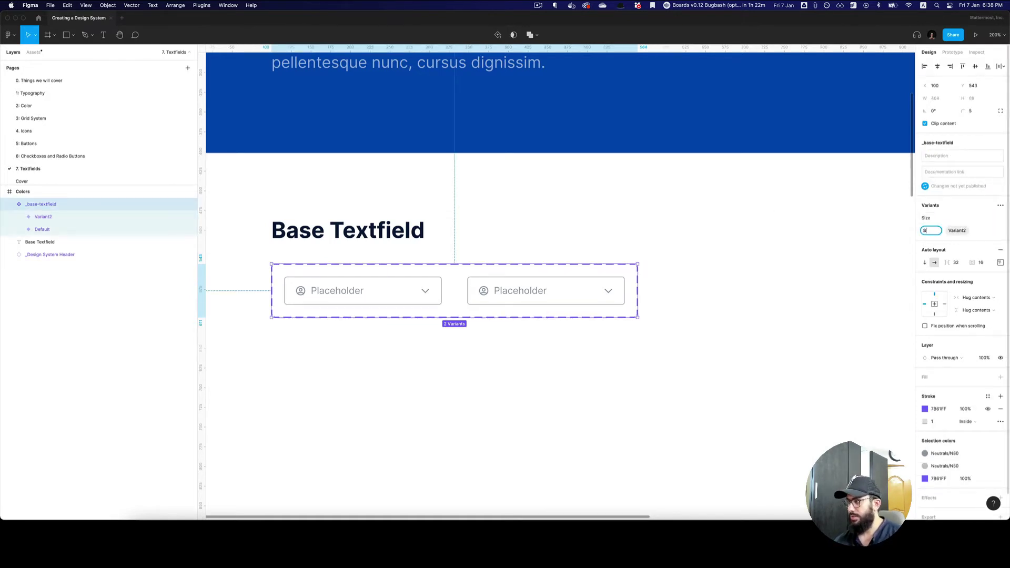
{"action": "type", "text": "mall"}
{"action": "key", "text": "Return"}
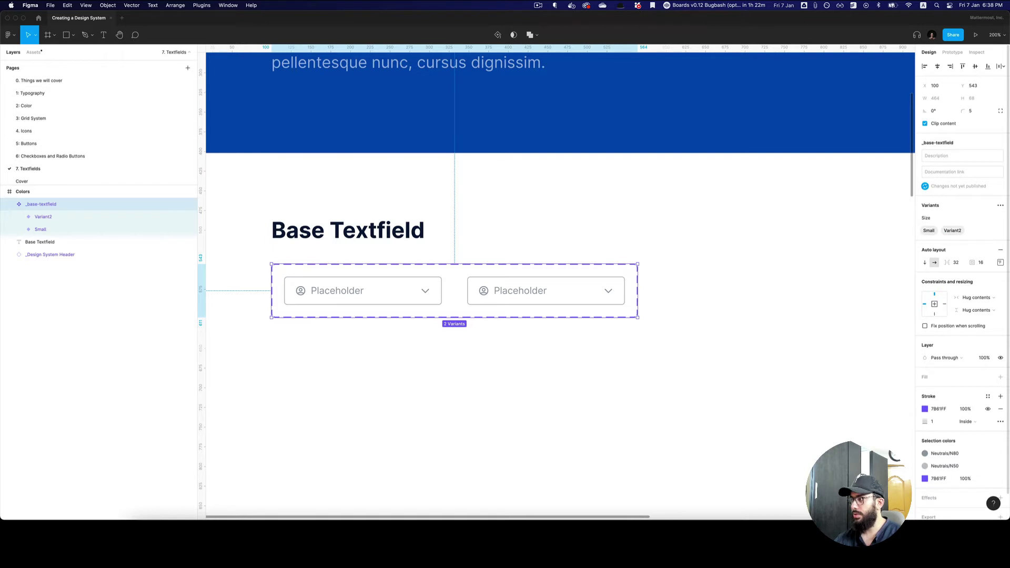
{"action": "double_click", "coordinate": [952, 230]}
{"action": "type", "text": "Medium"}
{"action": "key", "text": "Return"}
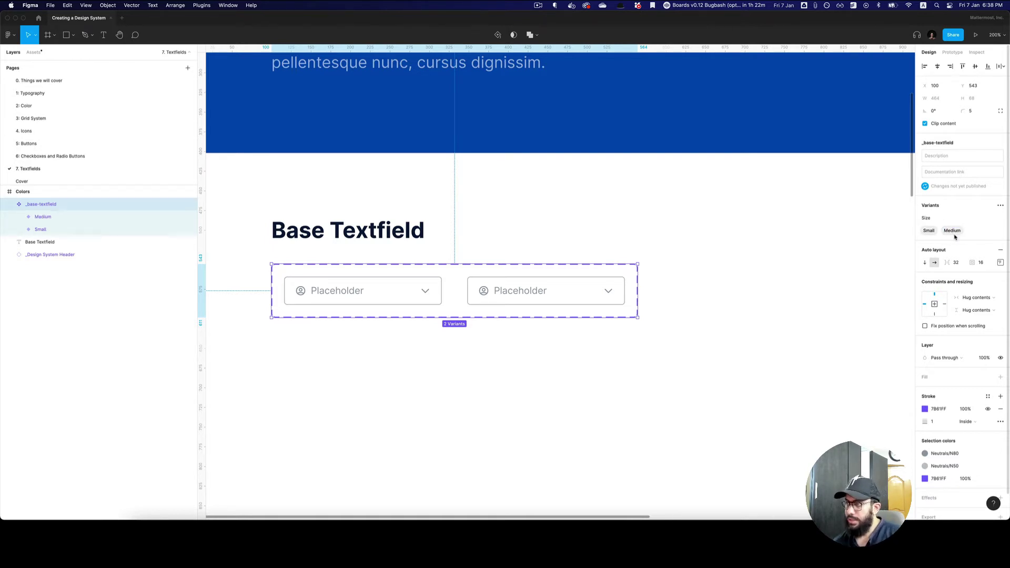
Step: Set the Medium textfield variant's height to 40
{"action": "left_click", "coordinate": [621, 292]}
{"action": "key", "text": "super+shift+Down"}
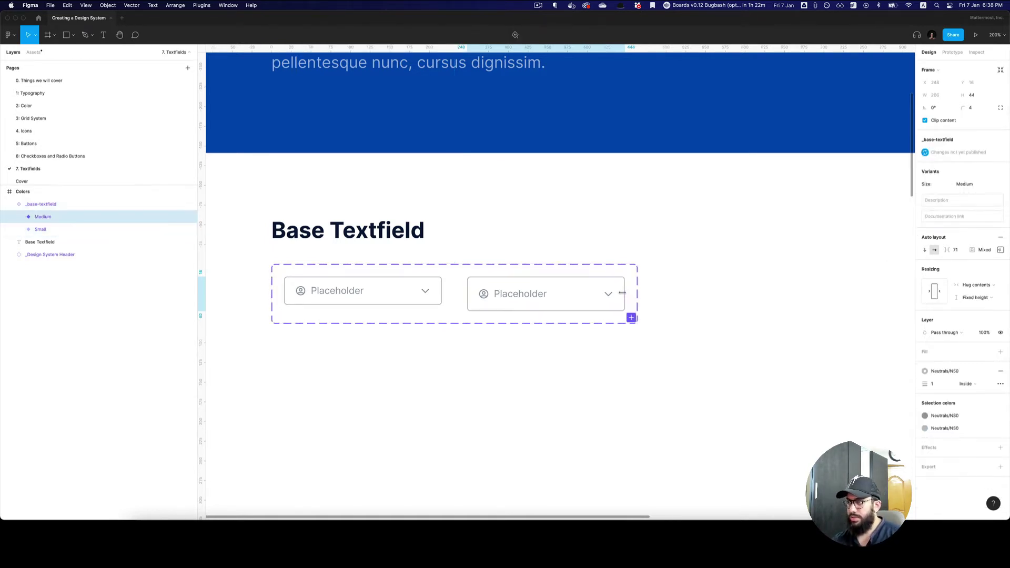
{"action": "key", "text": "super+Up"}
{"action": "key", "text": "super+Up"}
{"action": "key", "text": "super+Up"}
{"action": "key", "text": "super+Up"}
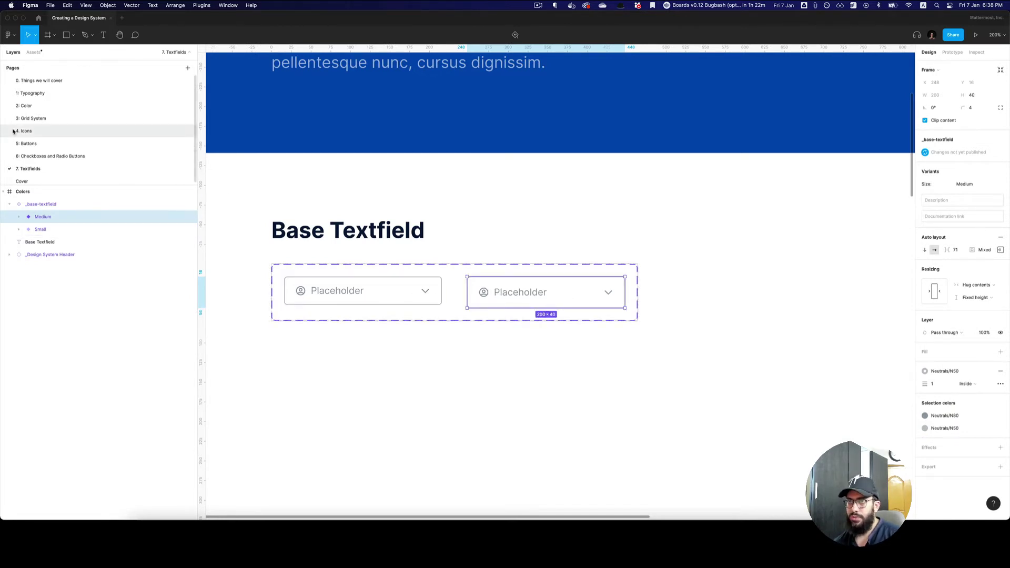
Step: Check the heights of the Small, Medium and Large _base-button variants on the Buttons page
{"action": "left_click", "coordinate": [30, 144]}
{"action": "double_click", "coordinate": [517, 423]}
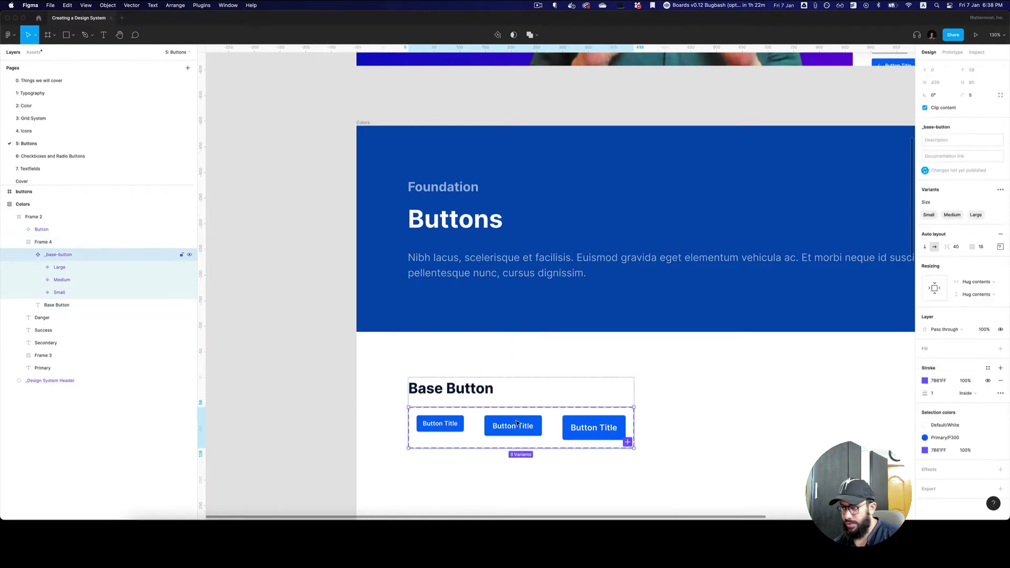
{"action": "double_click", "coordinate": [517, 423]}
{"action": "left_click", "coordinate": [454, 425]}
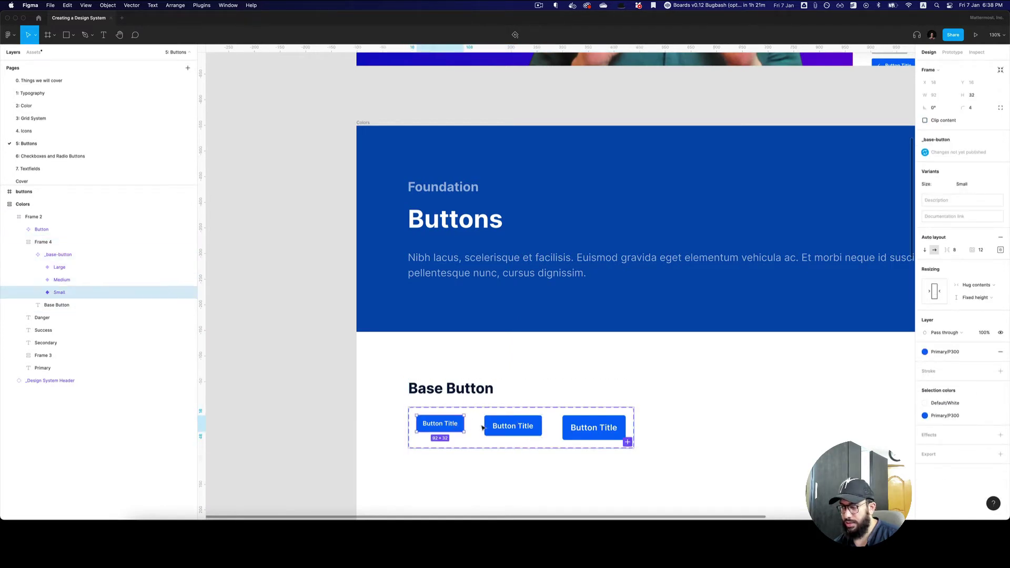
{"action": "left_click", "coordinate": [506, 427]}
{"action": "left_click", "coordinate": [583, 431]}
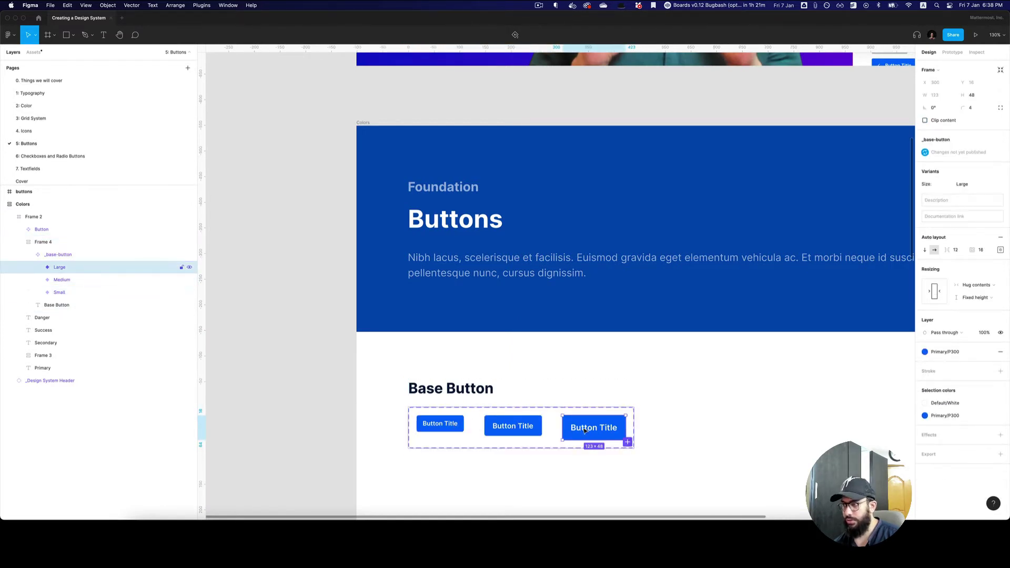
Step: Return to the Textfields page and set the Small textfield variant's height to 32
{"action": "left_click", "coordinate": [65, 170]}
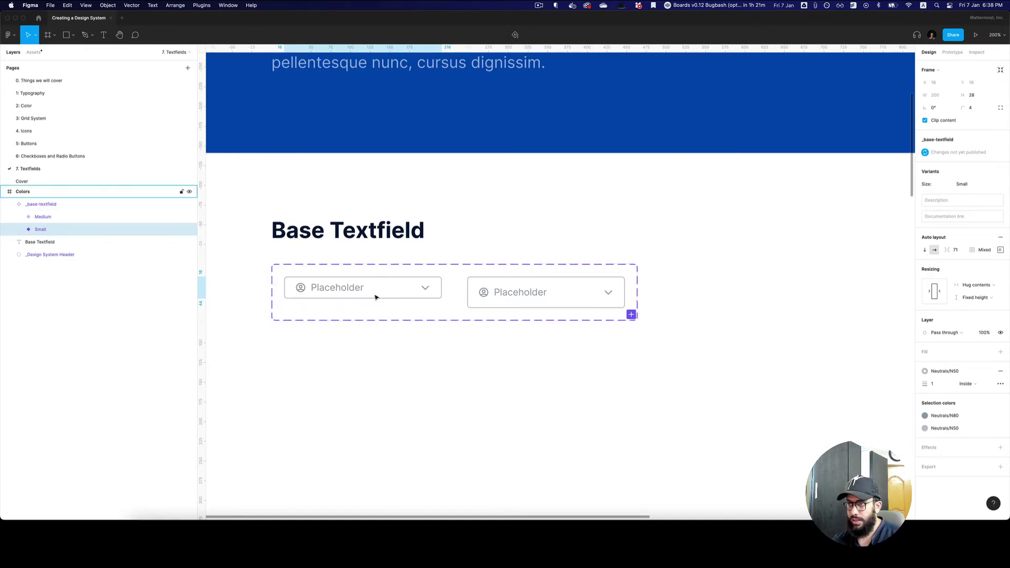
{"action": "key", "text": "super+Down"}
{"action": "key", "text": "super+Down"}
{"action": "key", "text": "super+Down"}
{"action": "key", "text": "super+Down"}
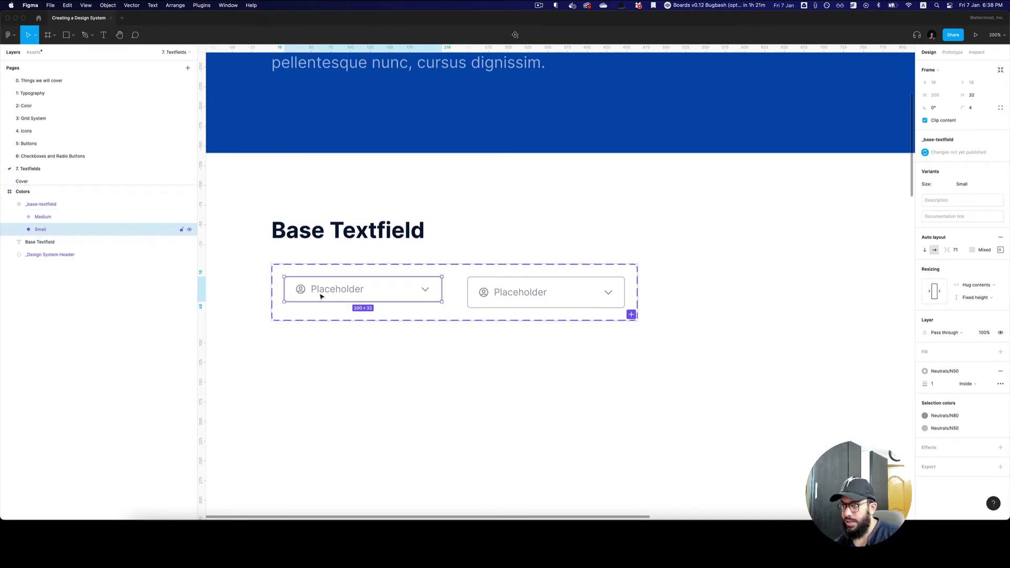
Step: Set the auto layout padding of the Small textfield variant to 12 on all sides
{"action": "scroll", "coordinate": [322, 295], "scroll_direction": "up", "scroll_amount": 5}
{"action": "left_click", "coordinate": [341, 287]}
{"action": "key", "text": "alt"}
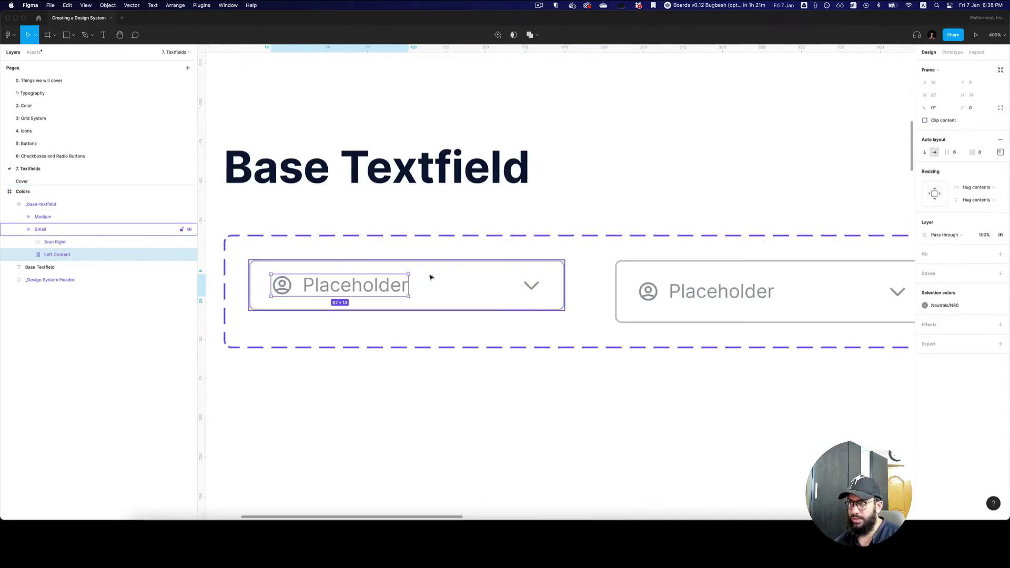
{"action": "left_click", "coordinate": [430, 275]}
{"action": "left_click", "coordinate": [1001, 250]}
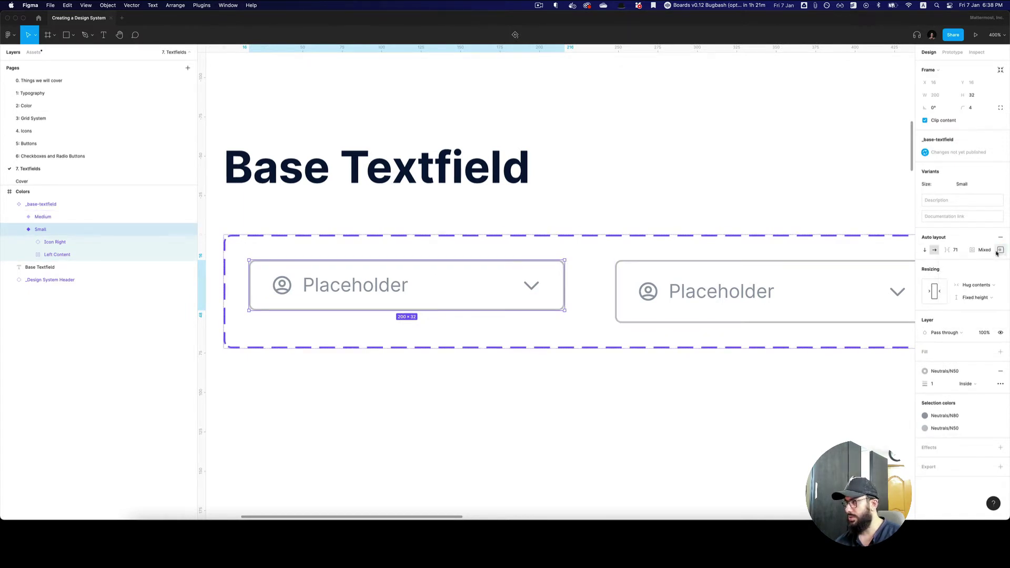
{"action": "left_click", "coordinate": [984, 250]}
{"action": "type", "text": "12"}
{"action": "key", "text": "Return"}
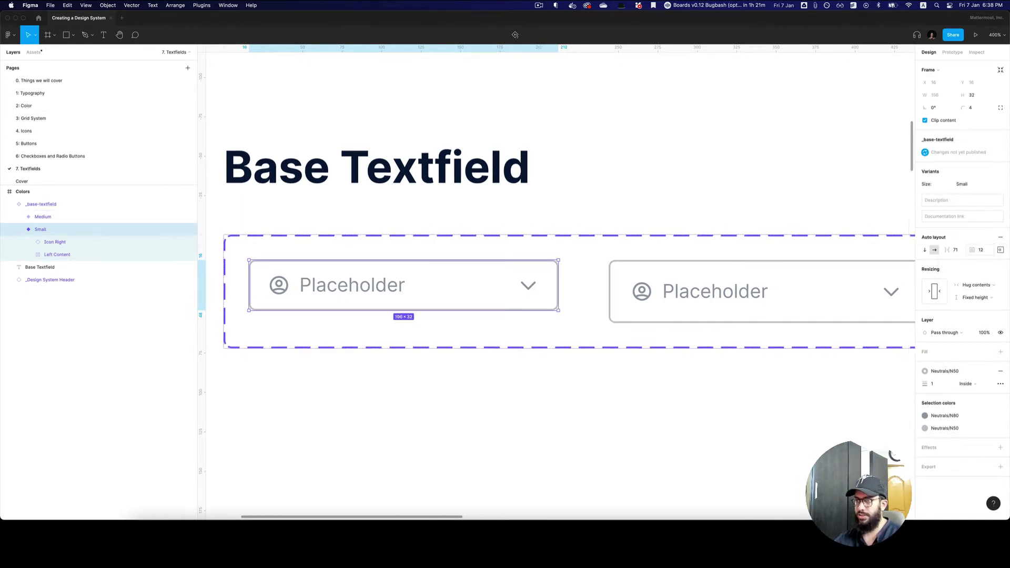
Step: Select the Left Content frame inside the Small textfield variant
{"action": "left_click", "coordinate": [330, 295]}
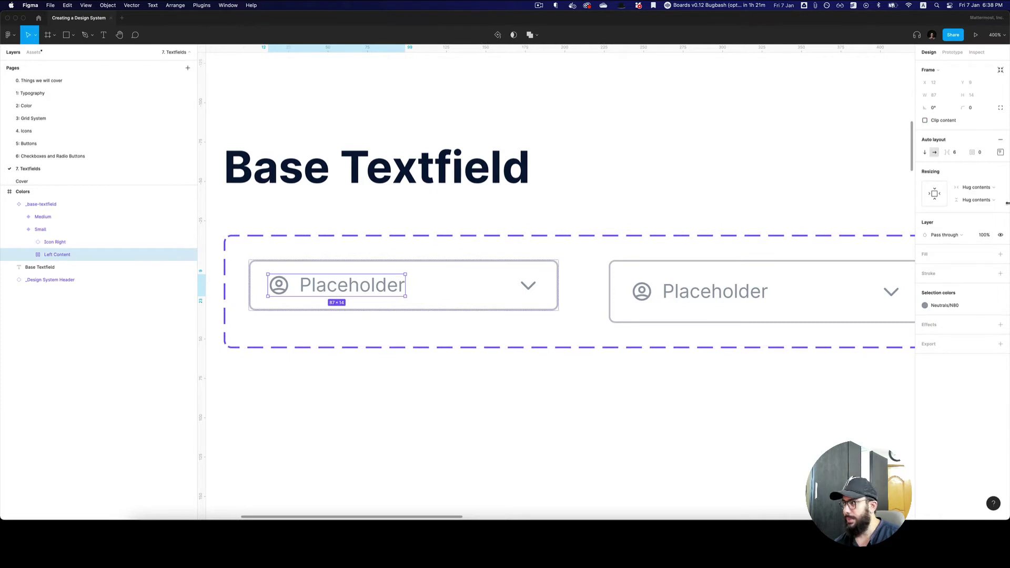
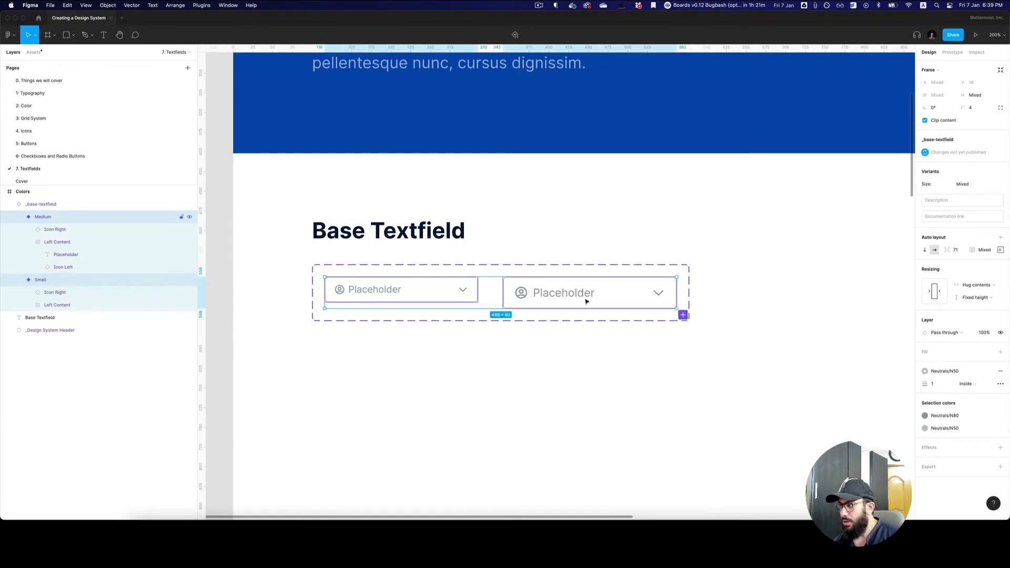
Step: Change the stroke colour of the Small and Medium textfield variants to Neutrals/N40
{"action": "left_click", "coordinate": [947, 372]}
{"action": "left_click", "coordinate": [795, 331]}
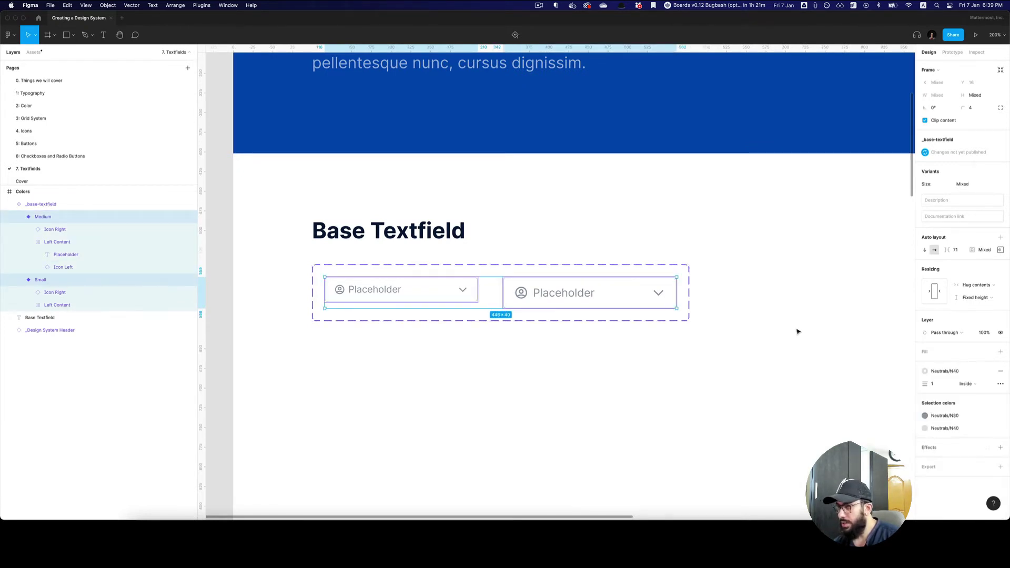
{"action": "left_click", "coordinate": [794, 329]}
{"action": "key", "text": "shift+0"}
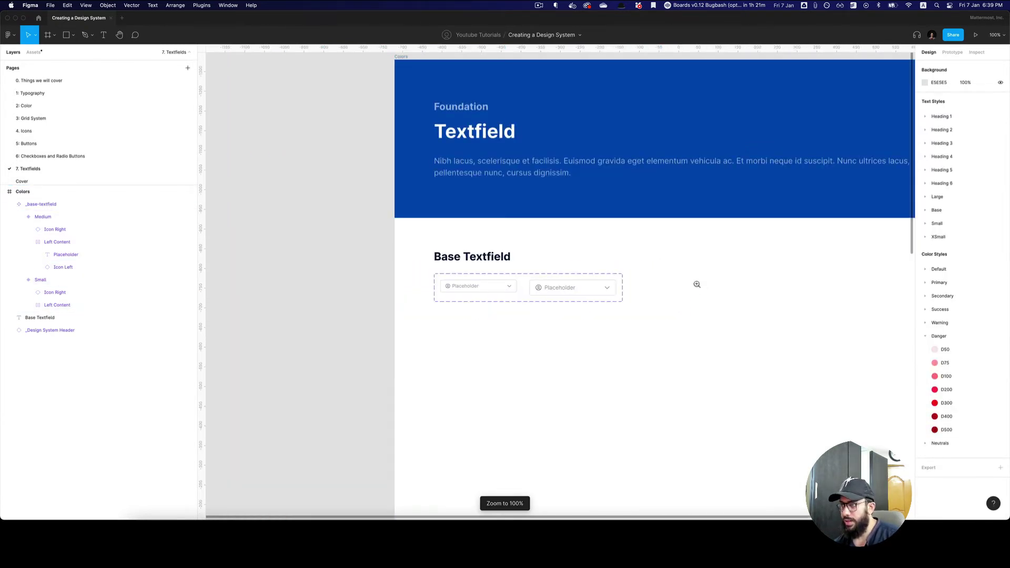
Step: Duplicate the Medium textfield variant, set the copy's Size property to Large and its height to 48
{"action": "scroll", "coordinate": [696, 284], "scroll_direction": "up", "scroll_amount": 5}
{"action": "left_click", "coordinate": [492, 290]}
{"action": "left_click", "coordinate": [493, 290]}
{"action": "key", "text": "super+d"}
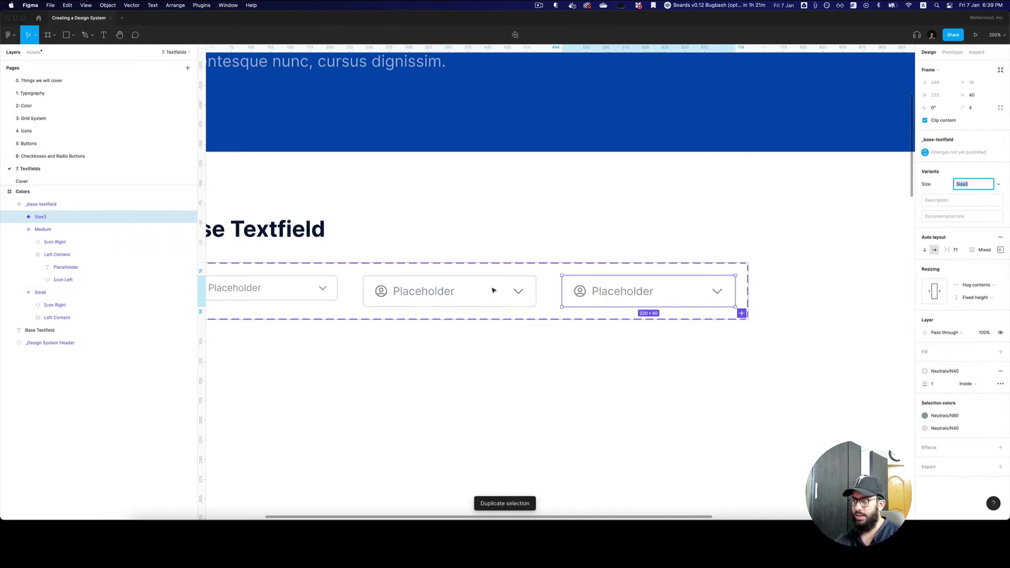
{"action": "type", "text": "Large"}
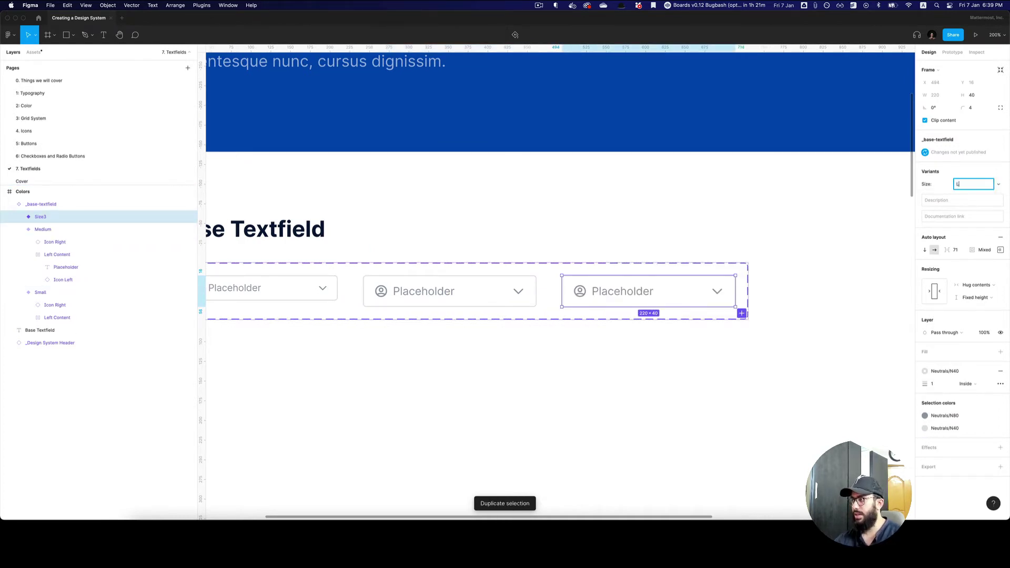
{"action": "key", "text": "Return"}
{"action": "key", "text": "super+shift+Down"}
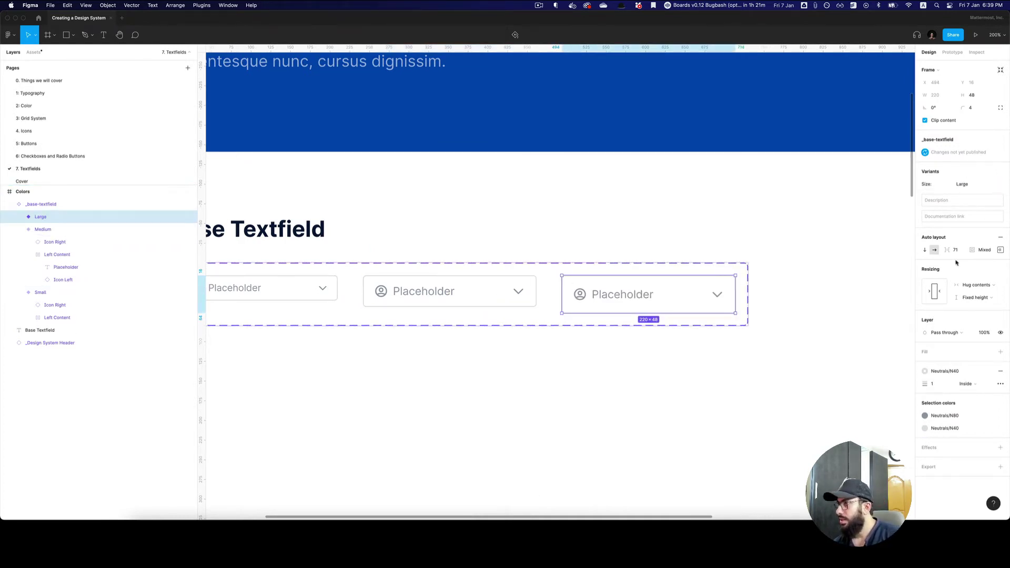
Step: Apply the Large Regular text style to the Placeholder text in the Large textfield variant
{"action": "double_click", "coordinate": [620, 295]}
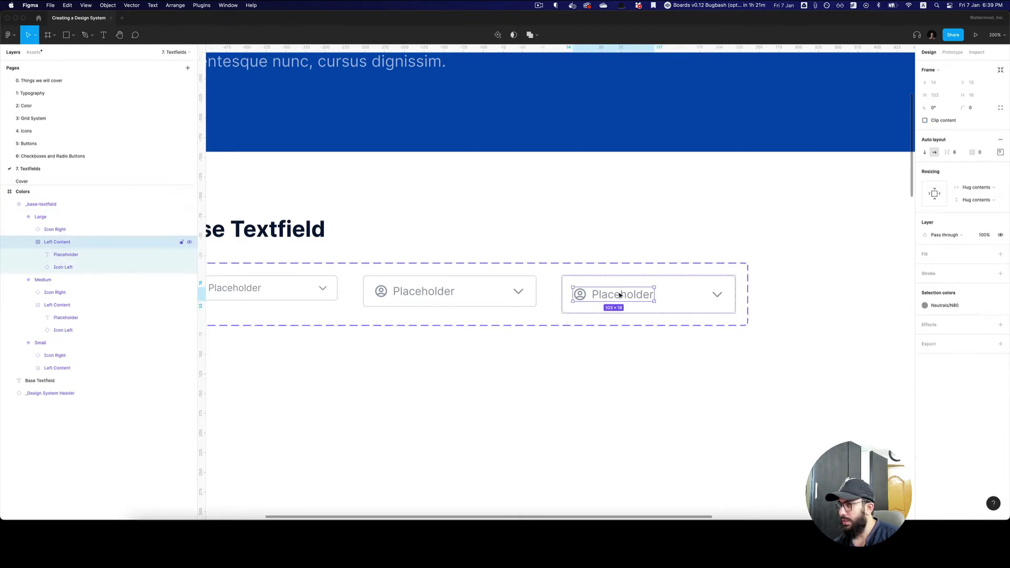
{"action": "double_click", "coordinate": [620, 294]}
{"action": "left_click", "coordinate": [1000, 197]}
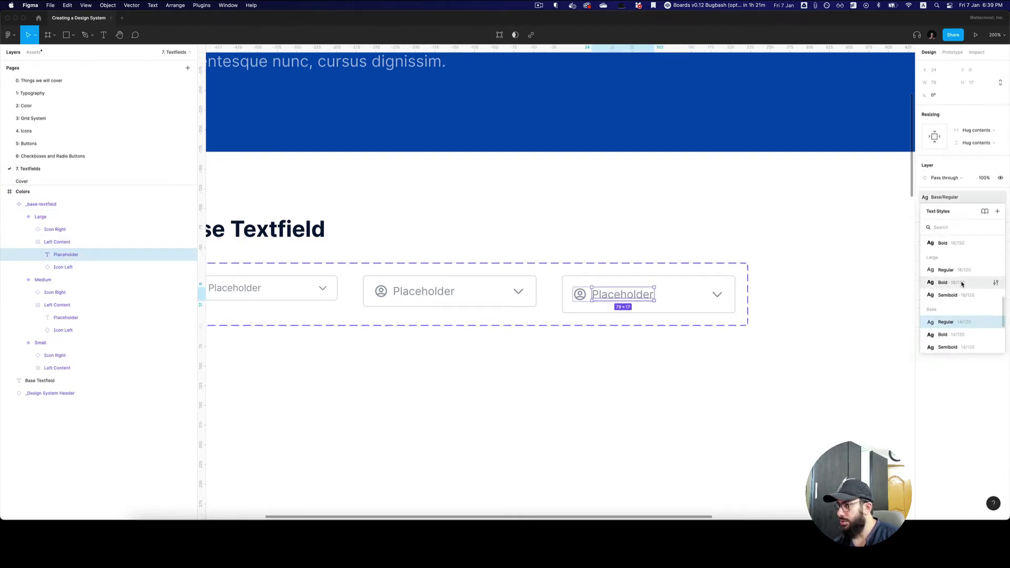
{"action": "left_click", "coordinate": [947, 269]}
Step: Scale the Icon Left instance in the Large textfield variant to a width of 24
{"action": "left_click", "coordinate": [585, 294]}
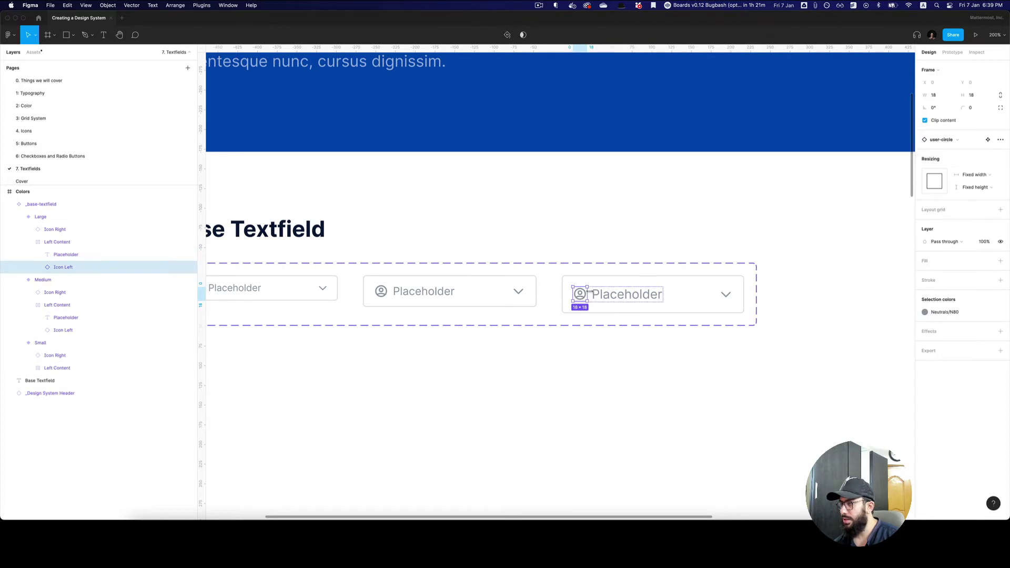
{"action": "key", "text": "super+alt+p"}
{"action": "type", "text": "2"}
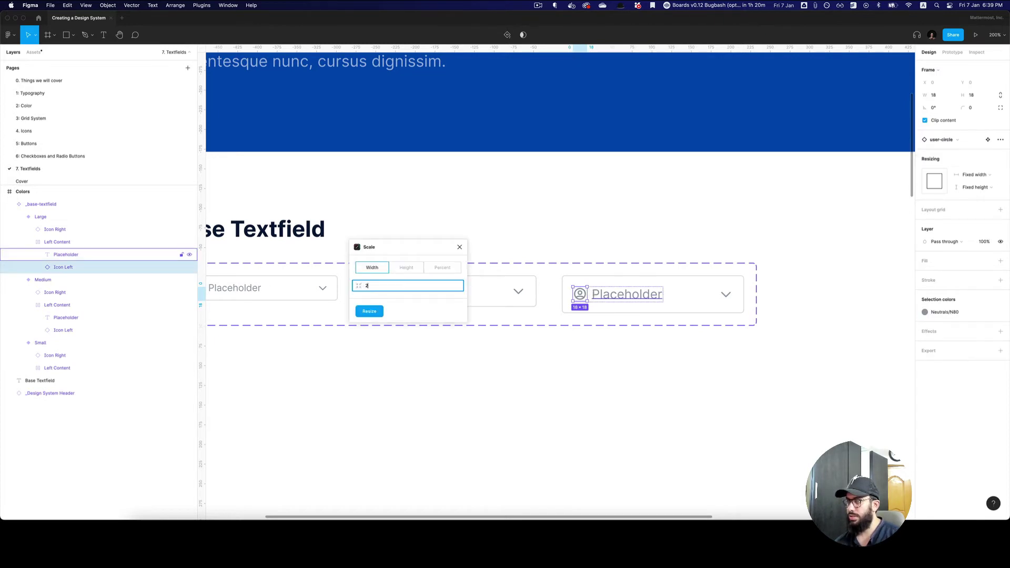
{"action": "type", "text": "2"}
{"action": "key", "text": "Return"}
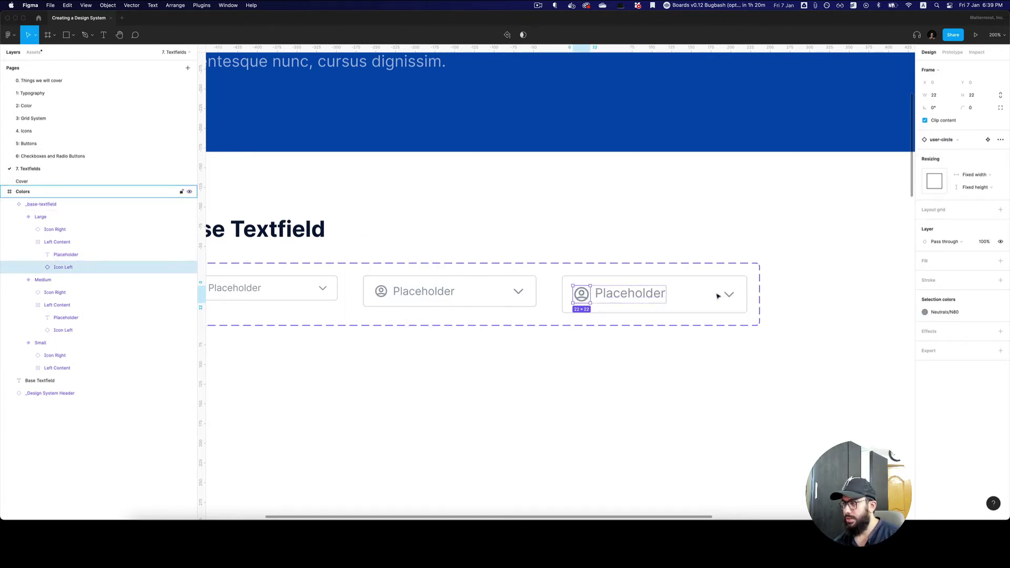
{"action": "key", "text": "super+alt+p"}
{"action": "type", "text": "24"}
{"action": "key", "text": "Return"}
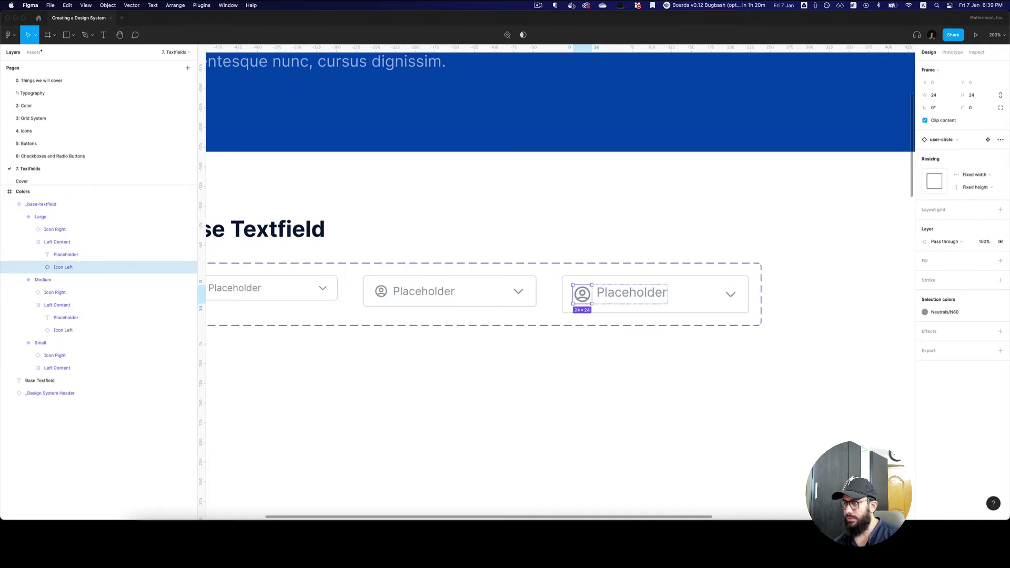
Step: Vertically centre the Large variant's Left Content at the left edge and set its item spacing to 8
{"action": "key", "text": "shift+Return"}
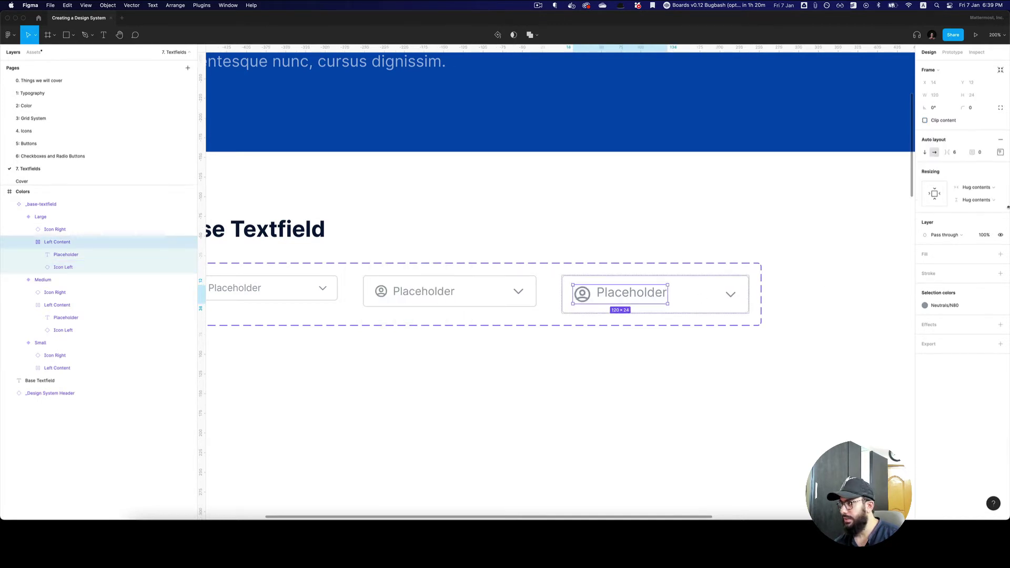
{"action": "left_click", "coordinate": [1000, 152]}
{"action": "left_click", "coordinate": [967, 186]}
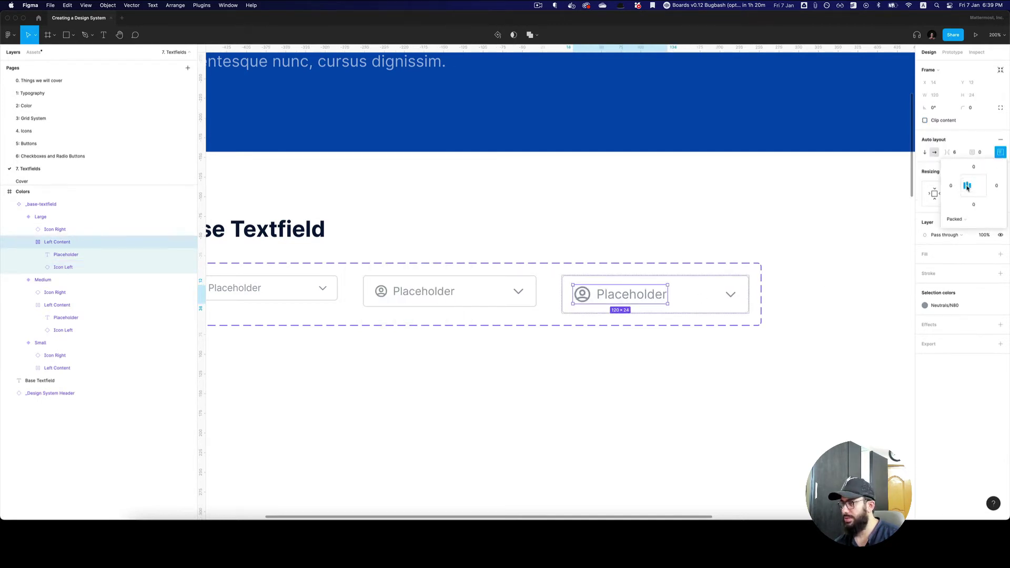
{"action": "left_click", "coordinate": [957, 155]}
{"action": "type", "text": "8"}
{"action": "key", "text": "Return"}
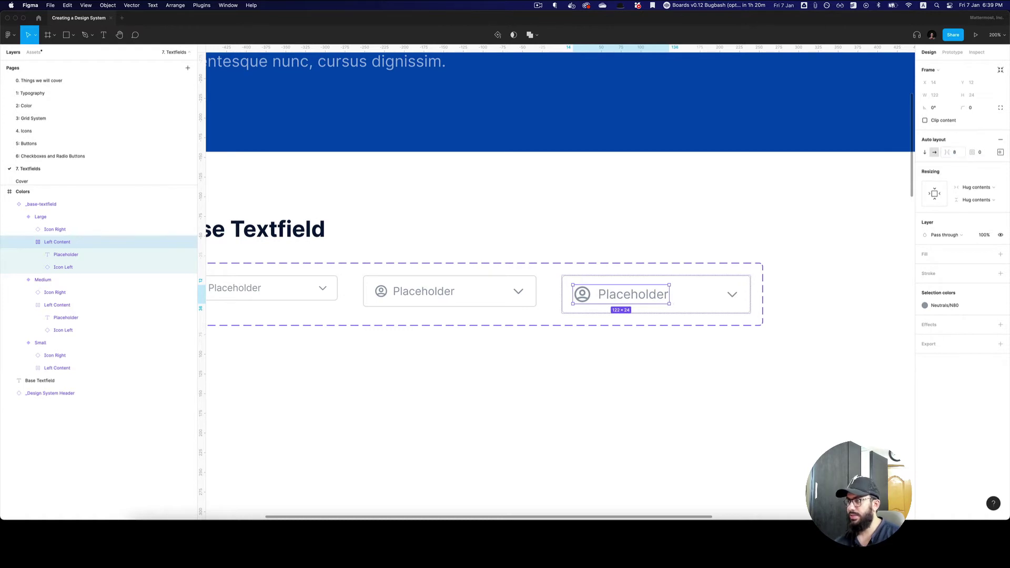
Step: Scale the Icon Right chevron in the Large textfield variant to a width of 24
{"action": "left_click", "coordinate": [733, 295]}
{"action": "key", "text": "super+alt+p"}
{"action": "type", "text": "24"}
{"action": "key", "text": "Return"}
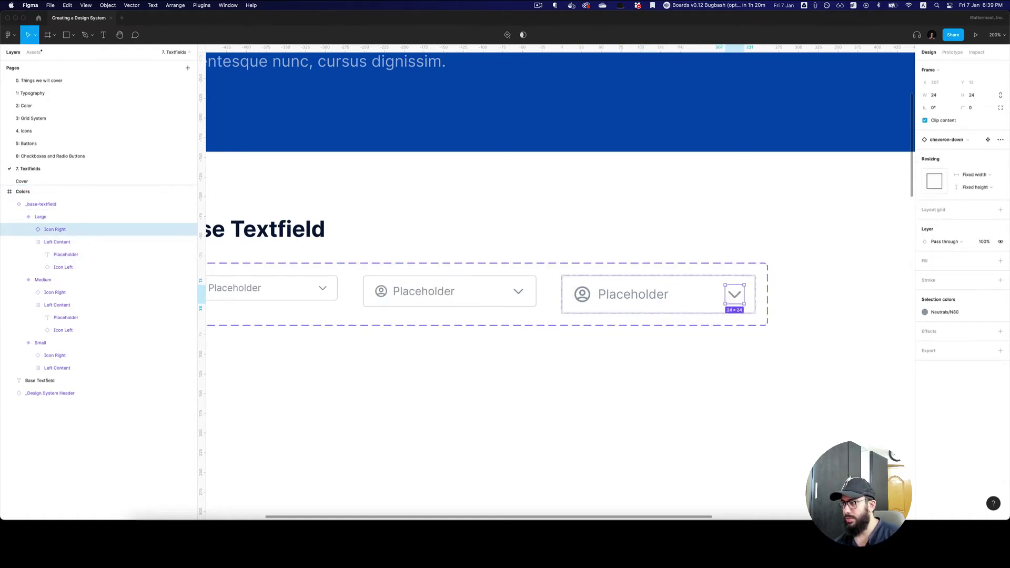
Step: Scale both the right and left icons in the Large textfield variant to a width of 20
{"action": "key", "text": "super+alt+p"}
{"action": "type", "text": "20"}
{"action": "key", "text": "Return"}
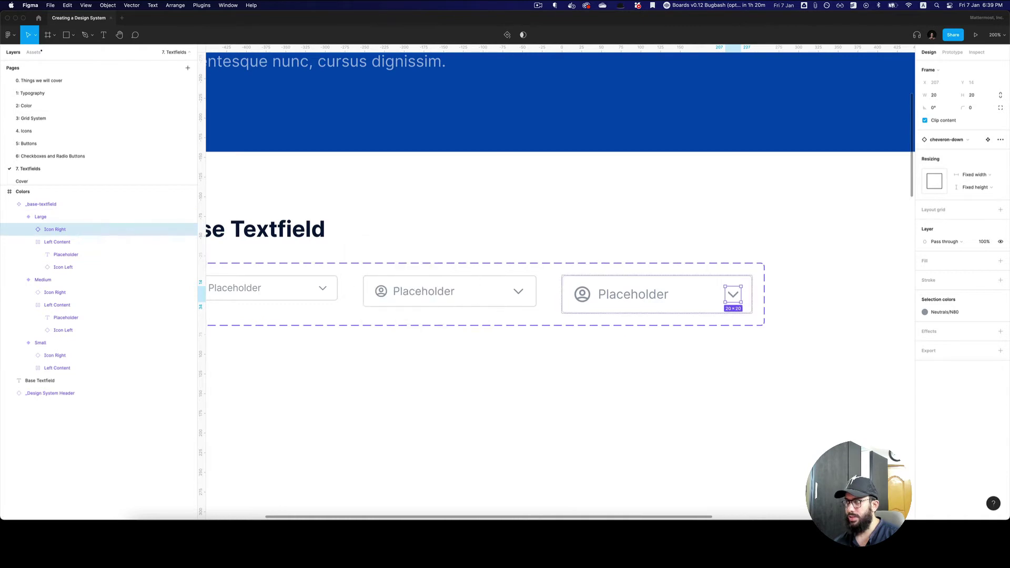
{"action": "left_click", "coordinate": [584, 295]}
{"action": "key", "text": "super+alt+p"}
{"action": "type", "text": "20"}
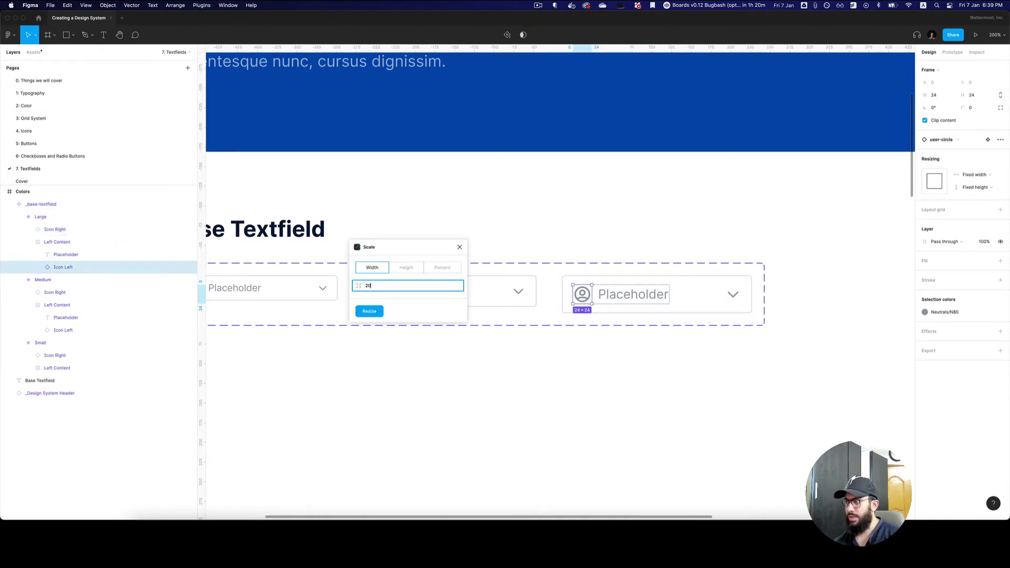
{"action": "key", "text": "Return"}
{"action": "left_click", "coordinate": [831, 276]}
{"action": "key", "text": "shift+0"}
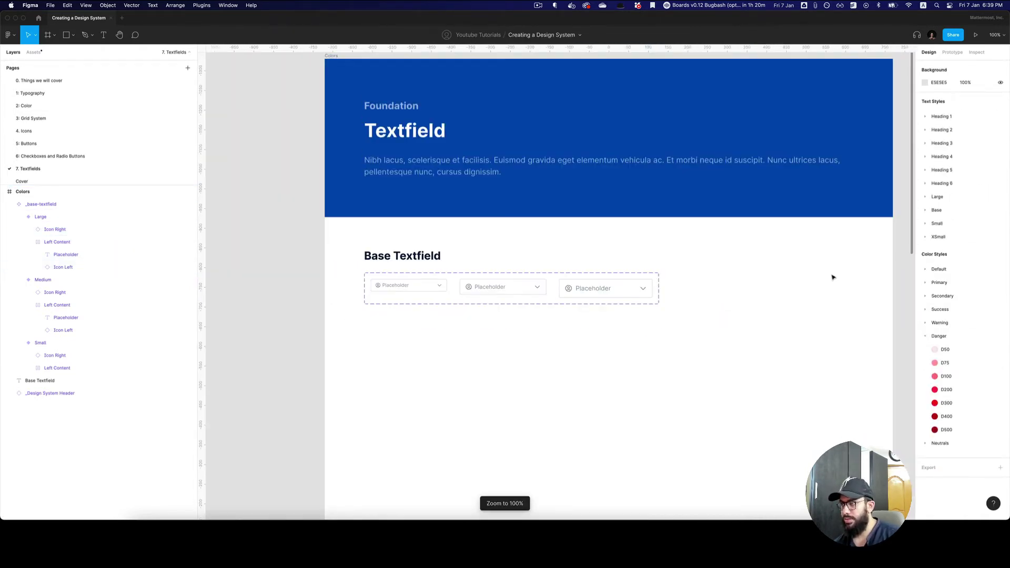
Step: Scale the Large textfield variant's user-circle icon back up to a width of 24
{"action": "left_click", "coordinate": [592, 288]}
{"action": "scroll", "coordinate": [541, 291], "scroll_direction": "up", "scroll_amount": 6}
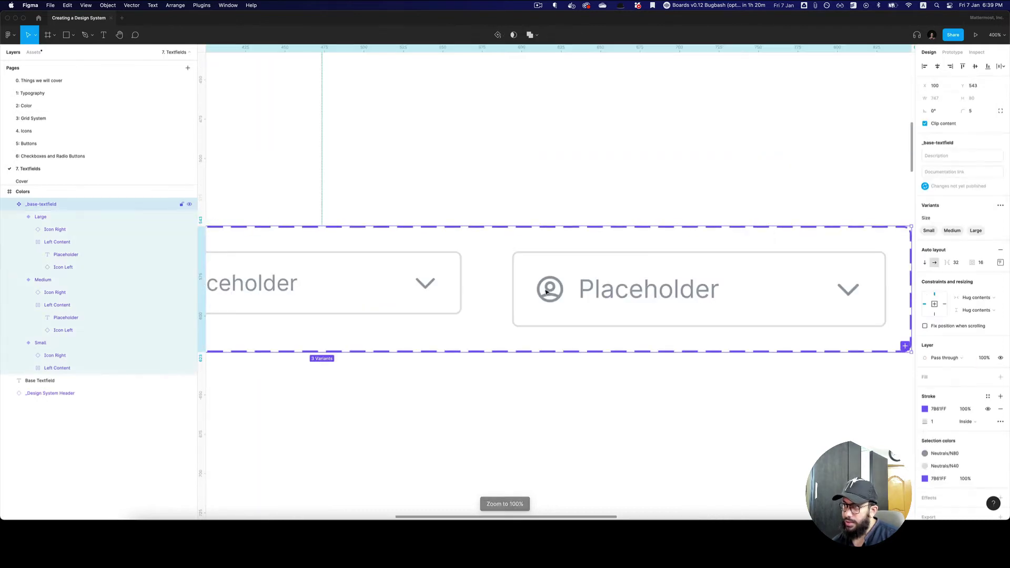
{"action": "left_click", "coordinate": [547, 291], "text": "super"}
{"action": "key", "text": "super+alt+p"}
{"action": "type", "text": "24"}
{"action": "key", "text": "Return"}
{"action": "key", "text": "shift+0"}
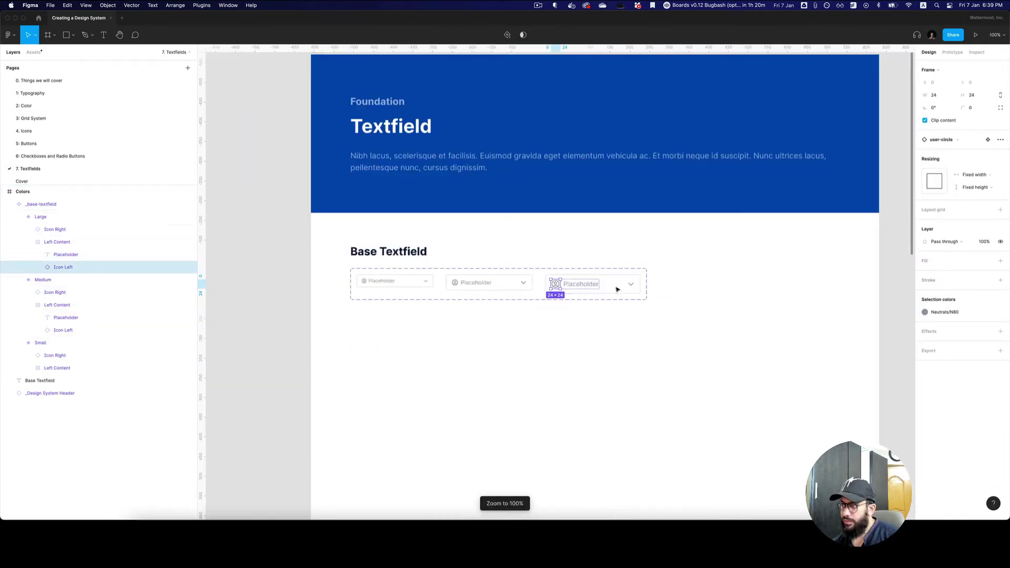
{"action": "left_click", "coordinate": [686, 287]}
Step: Scale the Large textfield variant's chevron icon back up to a width of 24
{"action": "scroll", "coordinate": [626, 290], "scroll_direction": "up", "scroll_amount": 3}
{"action": "left_click", "coordinate": [635, 281]}
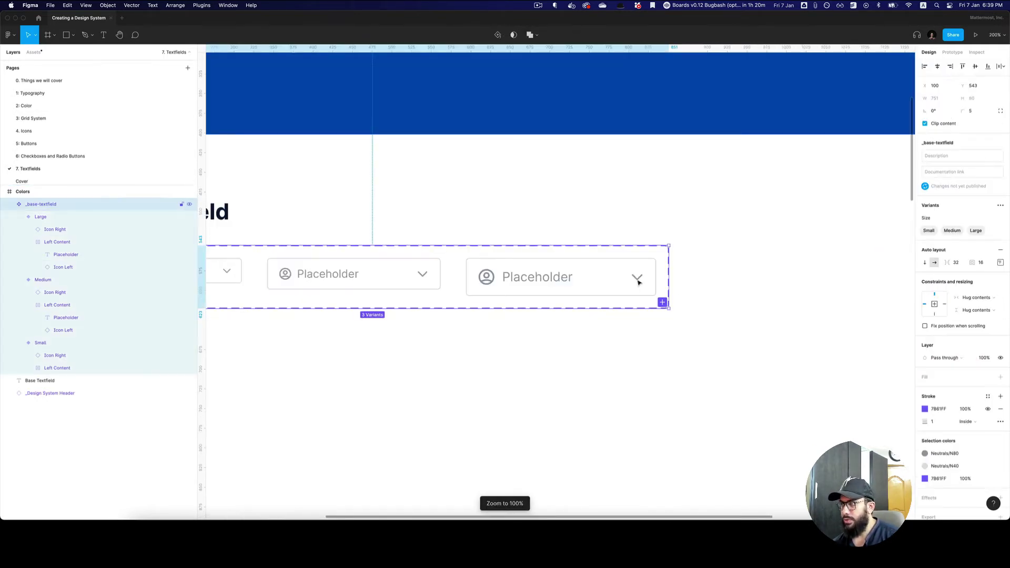
{"action": "double_click", "coordinate": [637, 279]}
{"action": "key", "text": "super+alt+p"}
{"action": "type", "text": "24"}
{"action": "key", "text": "Return"}
{"action": "left_click", "coordinate": [689, 281]}
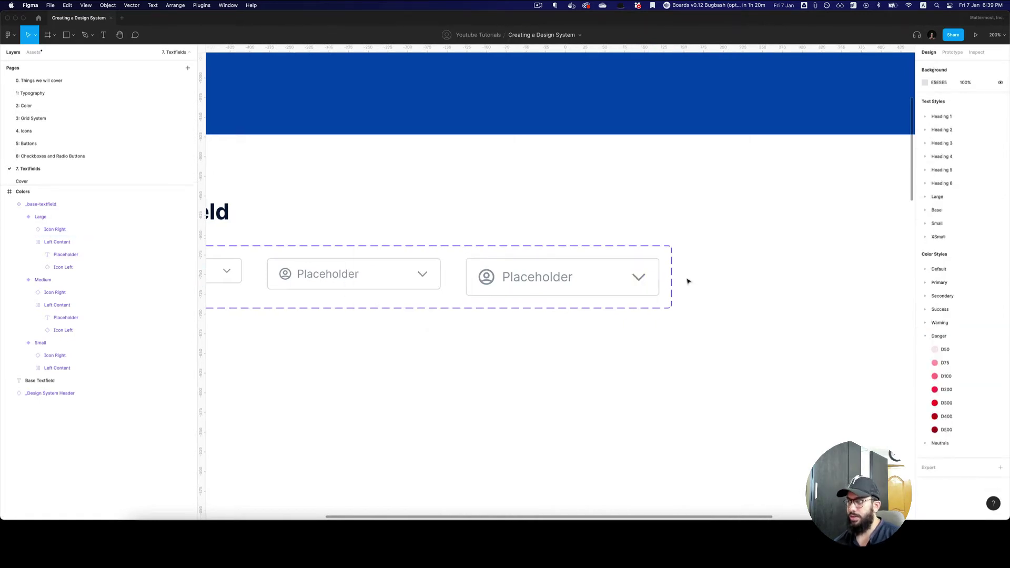
Step: Set the auto layout padding of the Large textfield variant to 20 on all sides
{"action": "left_click", "coordinate": [633, 282]}
{"action": "double_click", "coordinate": [630, 284]}
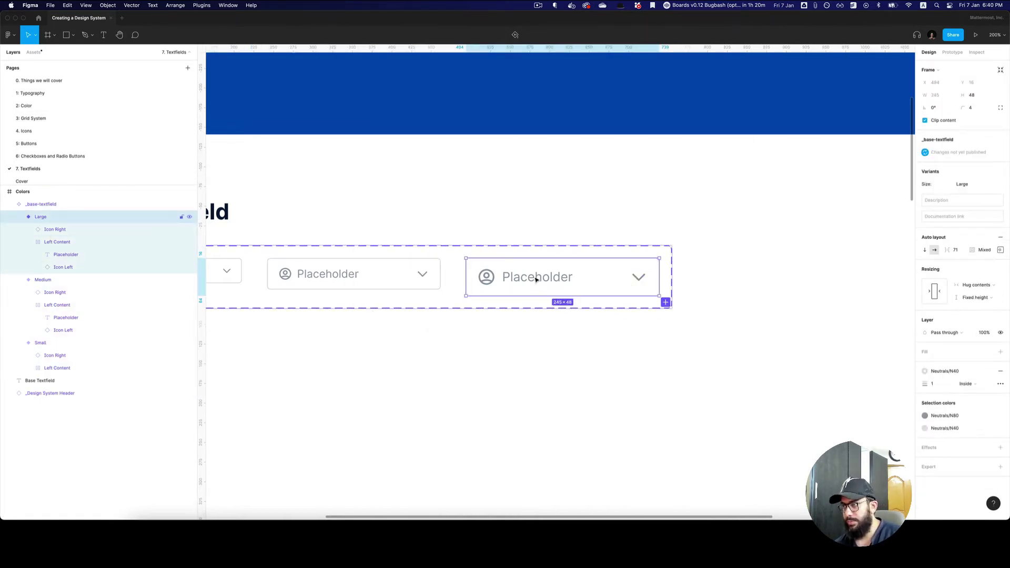
{"action": "double_click", "coordinate": [566, 279]}
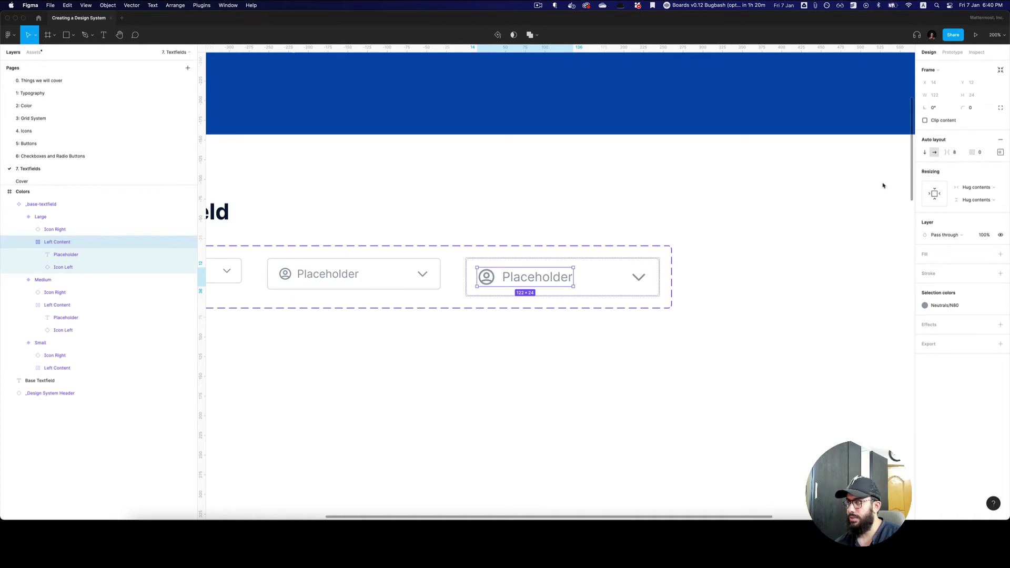
{"action": "left_click", "coordinate": [604, 289]}
{"action": "left_click", "coordinate": [1002, 251]}
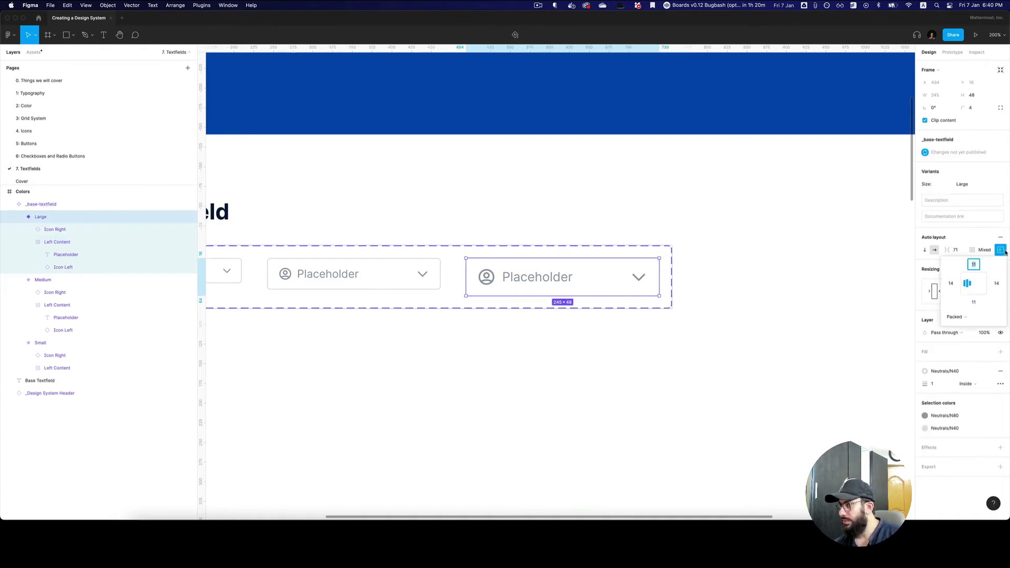
{"action": "left_click", "coordinate": [985, 251]}
{"action": "left_click", "coordinate": [986, 251]}
{"action": "type", "text": "20"}
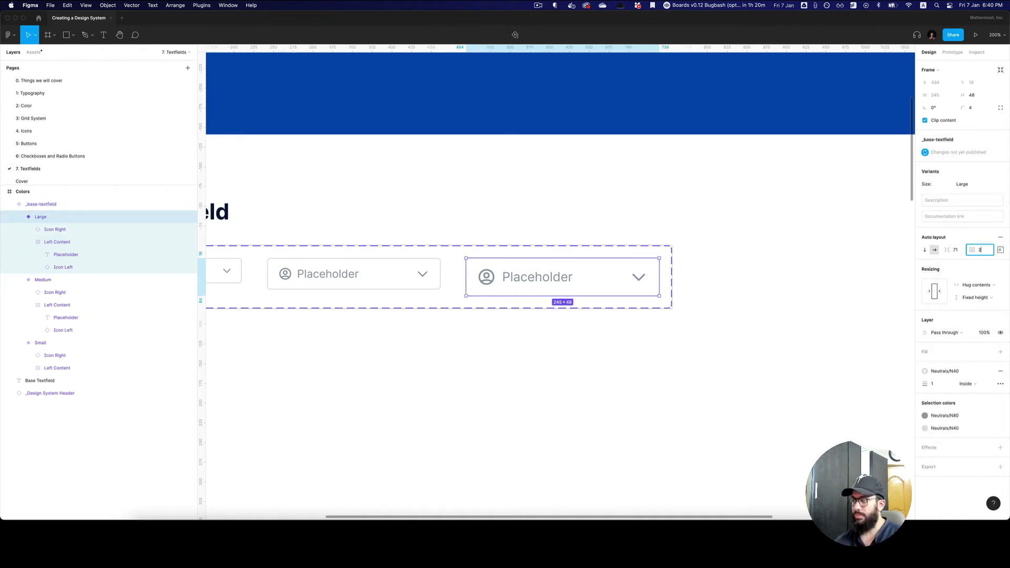
{"action": "key", "text": "Return"}
{"action": "left_click", "coordinate": [698, 300]}
Step: Set the auto layout padding of the Large textfield variant to 18 on all sides
{"action": "left_click", "coordinate": [615, 282]}
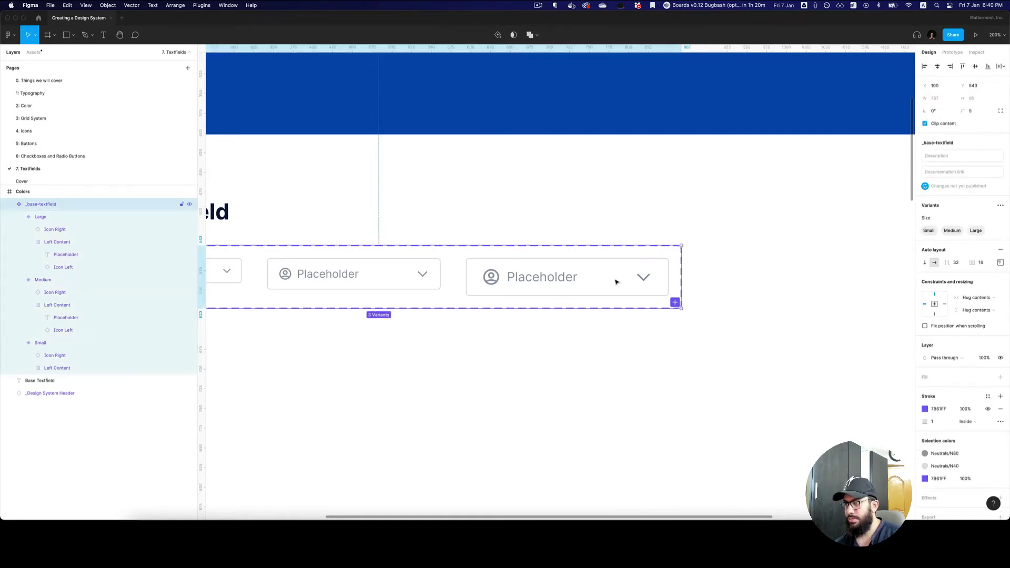
{"action": "left_click", "coordinate": [615, 282]}
{"action": "left_click", "coordinate": [986, 251]}
{"action": "type", "text": "20"}
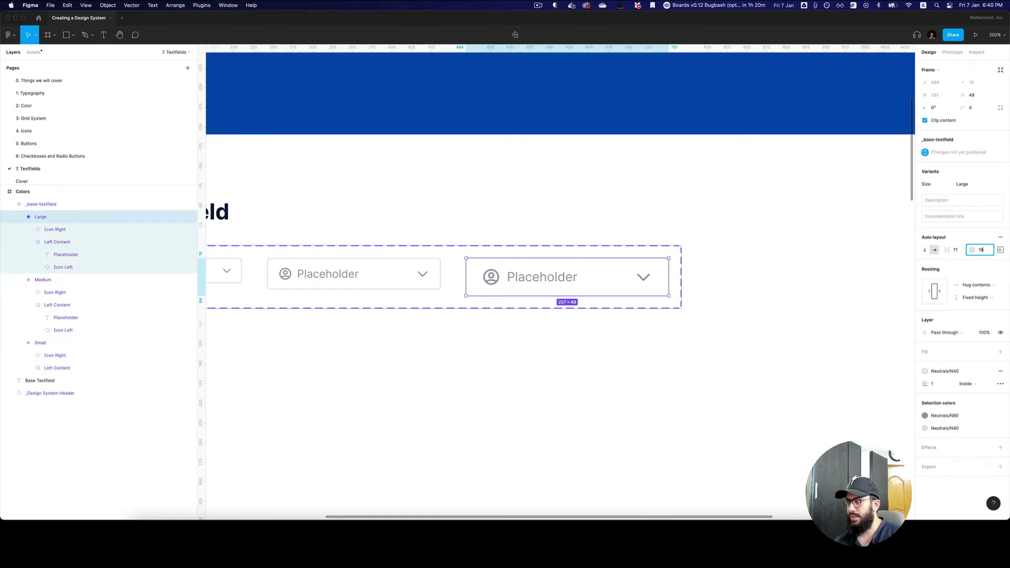
{"action": "key", "text": "Return"}
{"action": "left_click", "coordinate": [707, 278]}
{"action": "key", "text": "shift+0"}
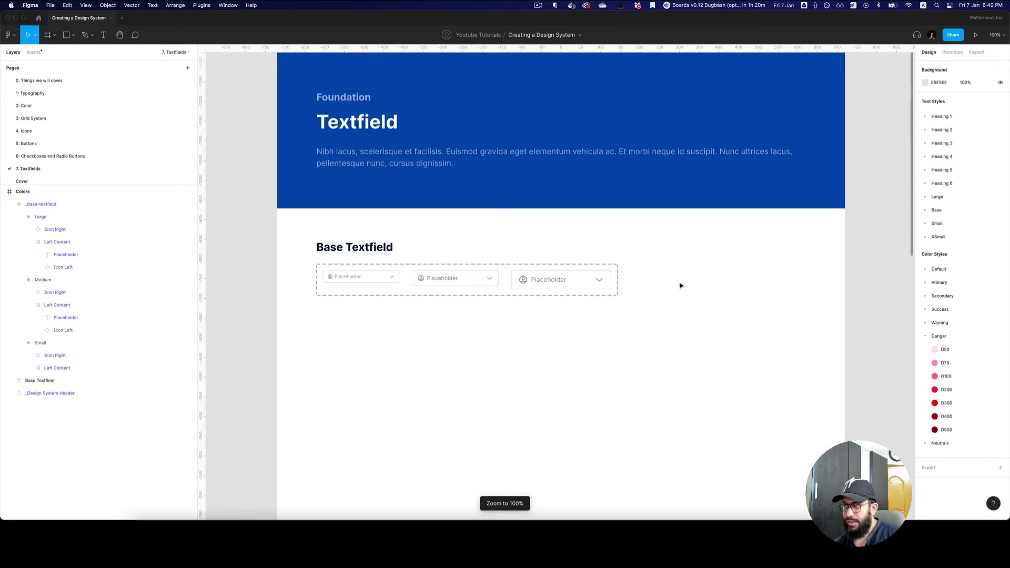
{"action": "scroll", "coordinate": [579, 285], "scroll_direction": "up", "scroll_amount": 3}
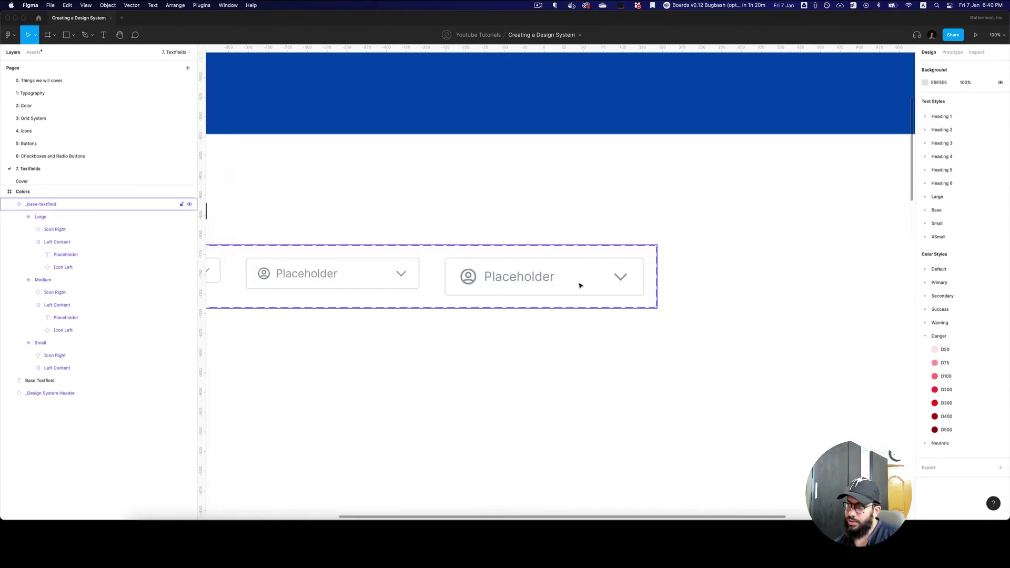
{"action": "left_click", "coordinate": [584, 282]}
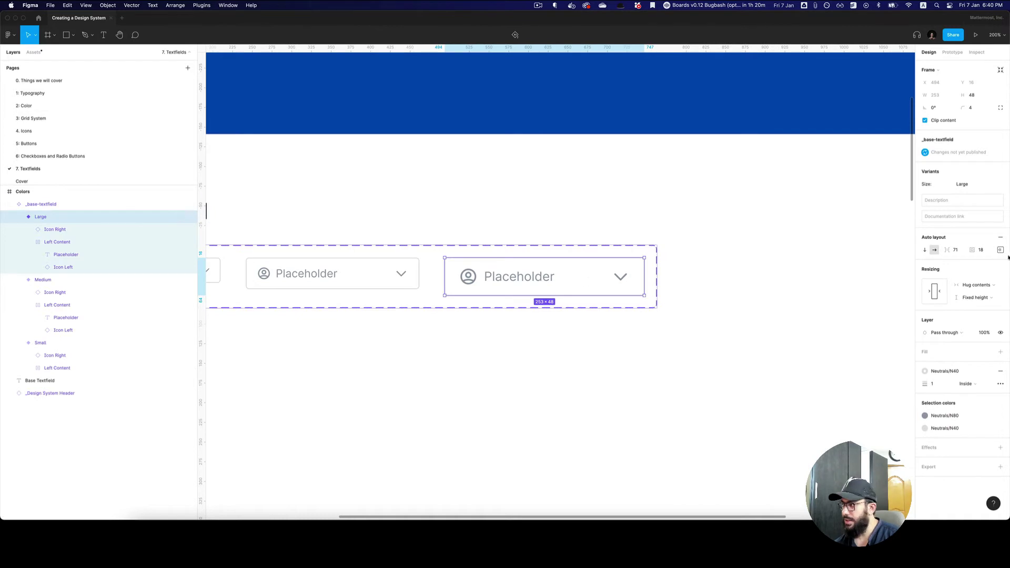
{"action": "left_click", "coordinate": [866, 255]}
{"action": "key", "text": "shift+0"}
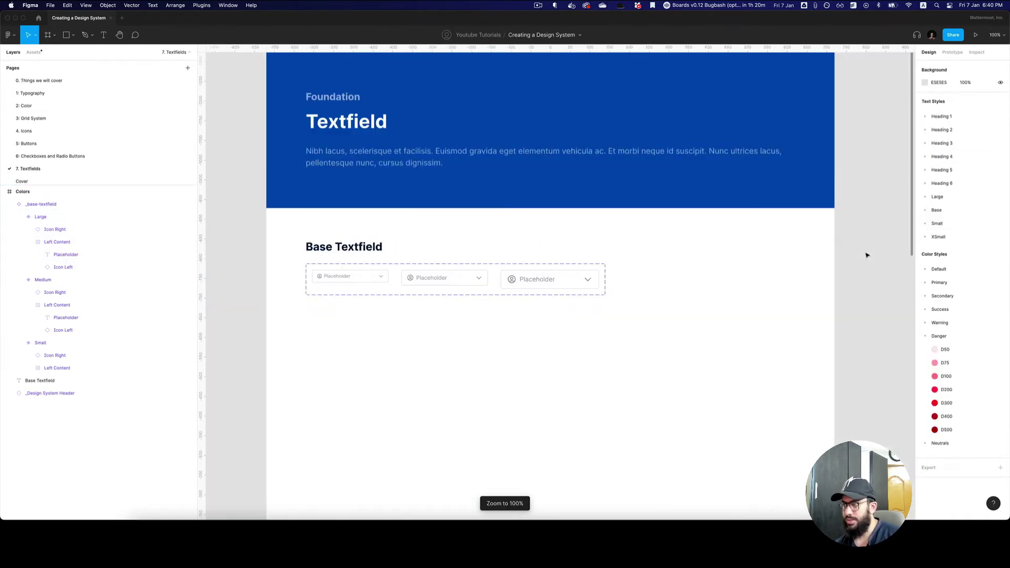
Step: Set the auto layout padding of the Medium textfield variant to 14 on all sides, and select the Small variant
{"action": "left_click", "coordinate": [453, 279]}
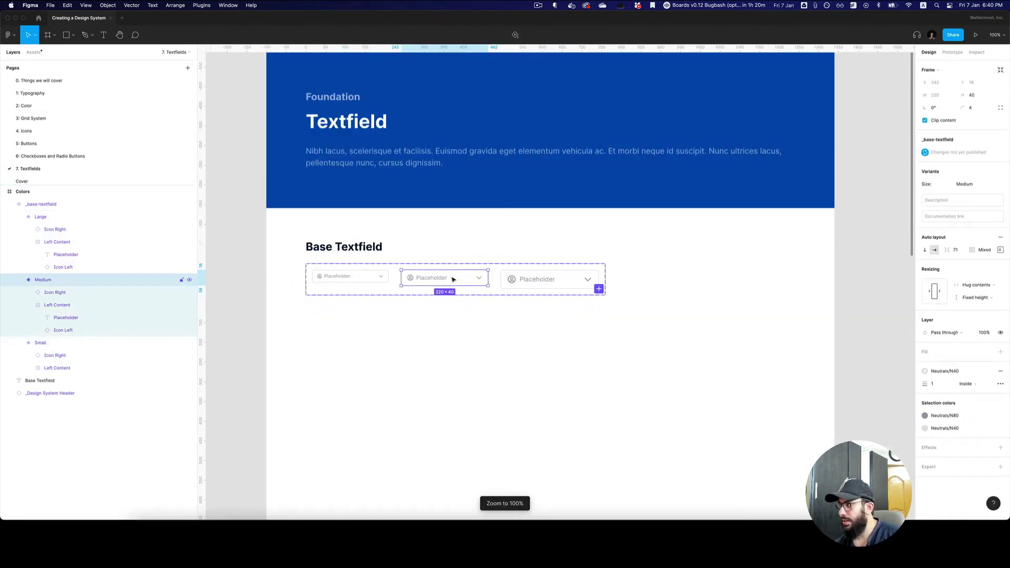
{"action": "left_click", "coordinate": [1000, 250]}
{"action": "left_click", "coordinate": [980, 252]}
{"action": "type", "text": "14"}
{"action": "key", "text": "Return"}
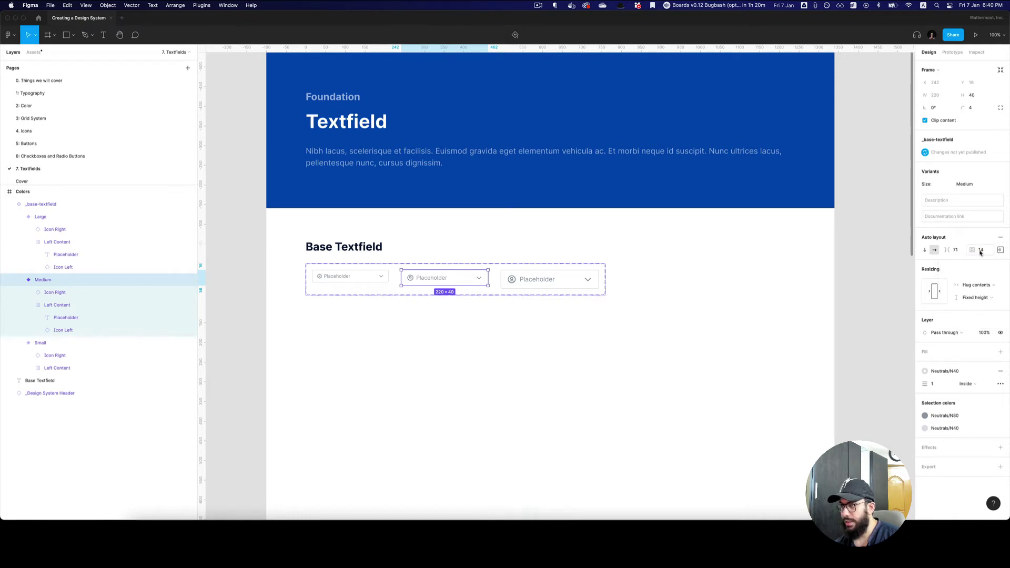
{"action": "left_click", "coordinate": [349, 278]}
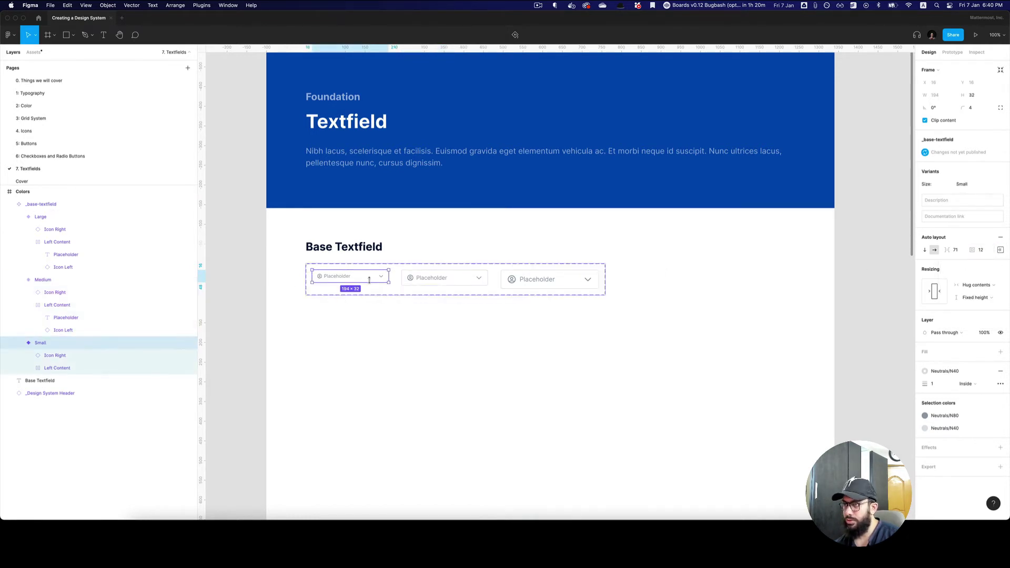
{"action": "left_click", "coordinate": [445, 277]}
{"action": "left_click", "coordinate": [697, 285]}
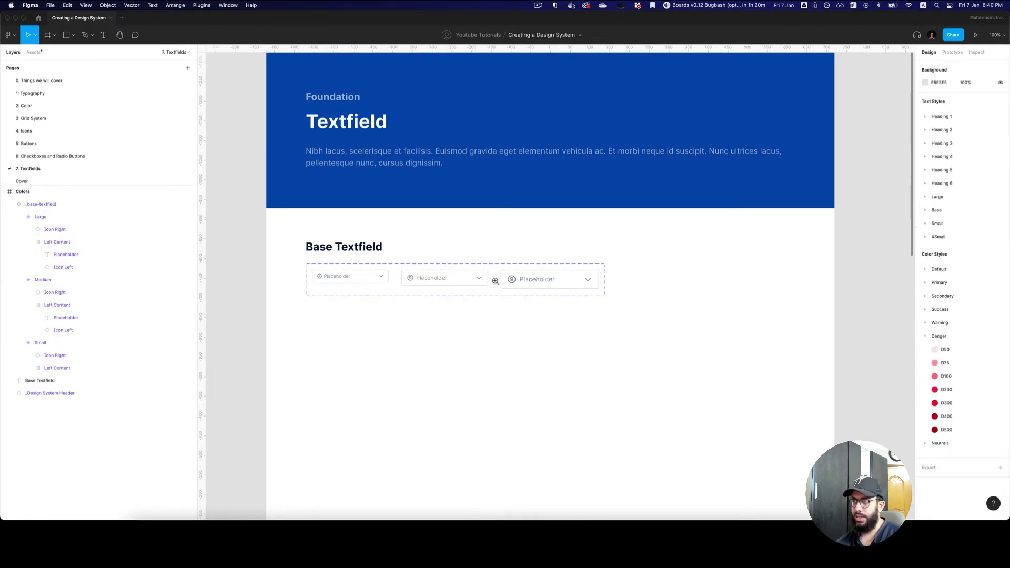
{"action": "scroll", "coordinate": [493, 279], "scroll_direction": "up", "scroll_amount": 5}
{"action": "scroll", "coordinate": [496, 284], "scroll_direction": "left", "scroll_amount": 3}
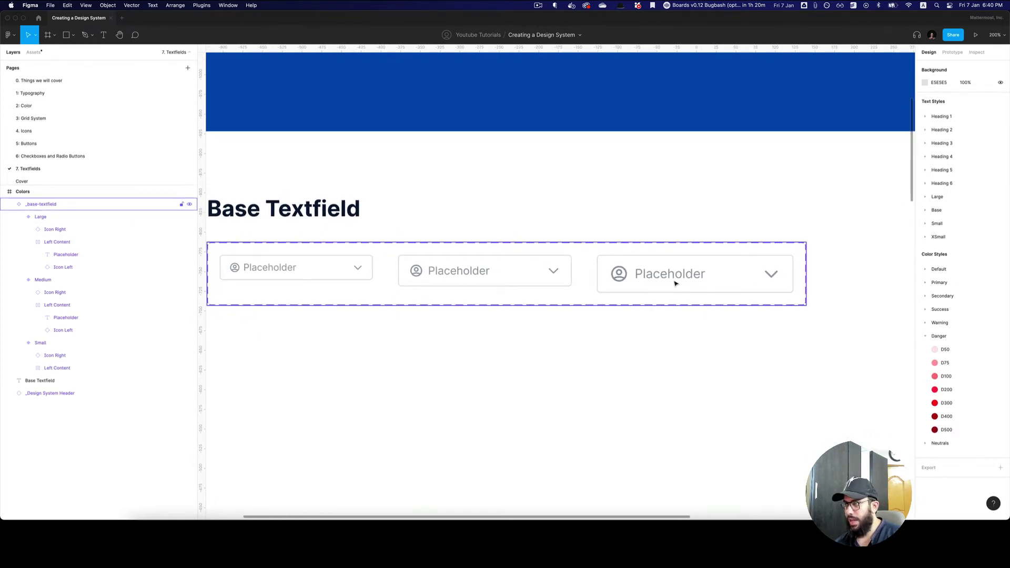
{"action": "scroll", "coordinate": [675, 283], "scroll_direction": "down", "scroll_amount": 5}
{"action": "left_click", "coordinate": [668, 277]}
{"action": "scroll", "coordinate": [611, 271], "scroll_direction": "right", "scroll_amount": 3}
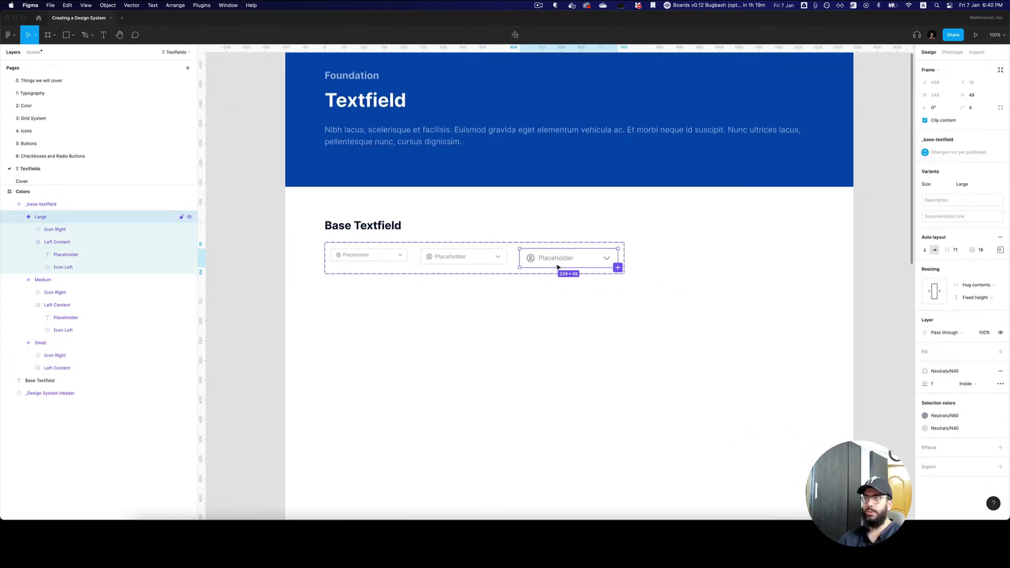
Step: Place a copy of the Small _base-textfield variant below the component set, at X 100 and Y 743
{"action": "left_click", "coordinate": [330, 254]}
{"action": "left_click_drag", "start_coordinate": [368, 257], "coordinate": [363, 328]}
{"action": "scroll", "coordinate": [365, 323], "scroll_direction": "up", "scroll_amount": 5}
{"action": "left_click_drag", "start_coordinate": [449, 316], "coordinate": [469, 317]}
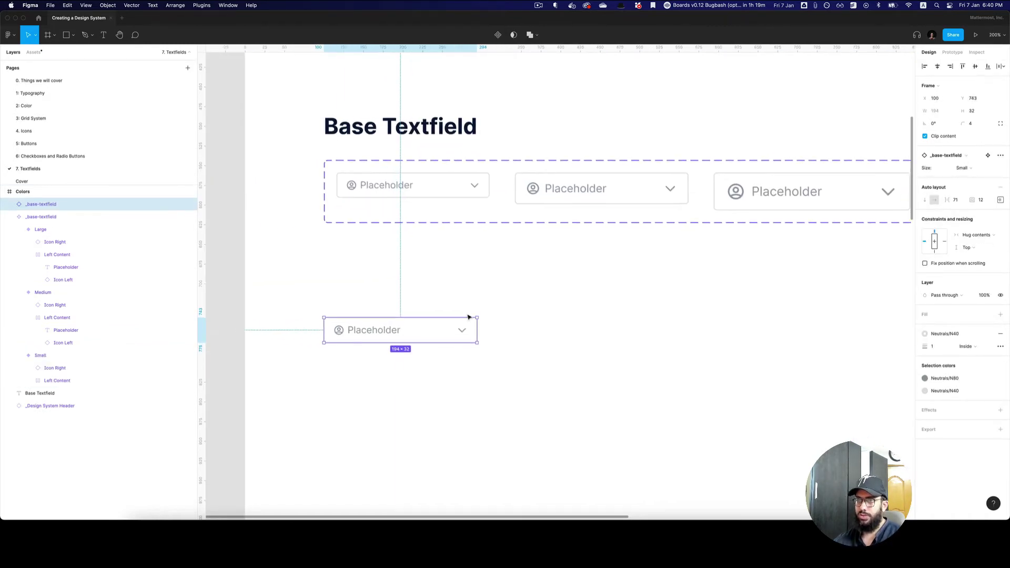
Step: Turn the copied textfield into a component named Textfield/Default and add a second variant to it
{"action": "key", "text": "alt+super+k"}
{"action": "key", "text": "super+r"}
{"action": "type", "text": "Tex"}
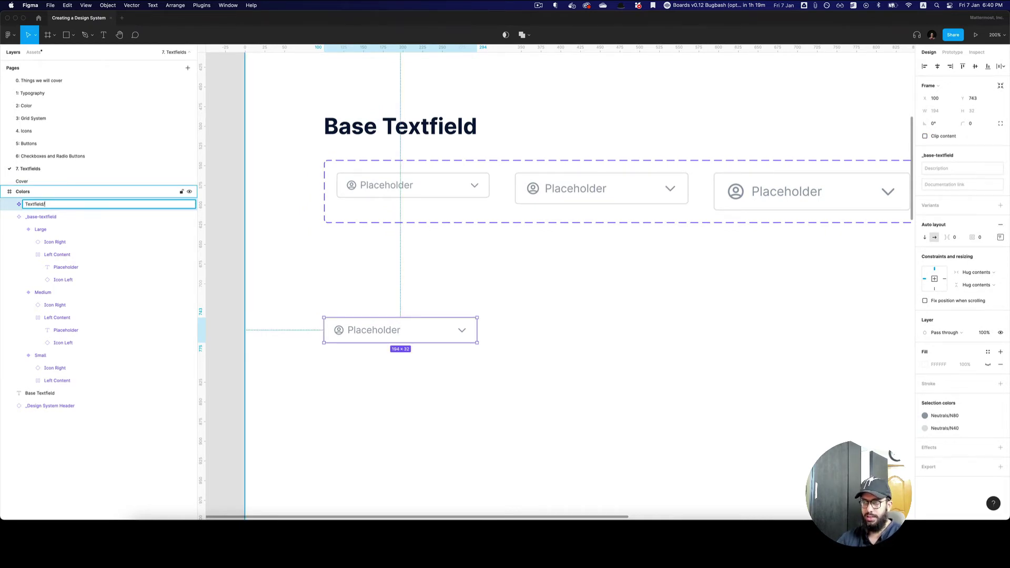
{"action": "type", "text": "tfield/Default"}
{"action": "key", "text": "Return"}
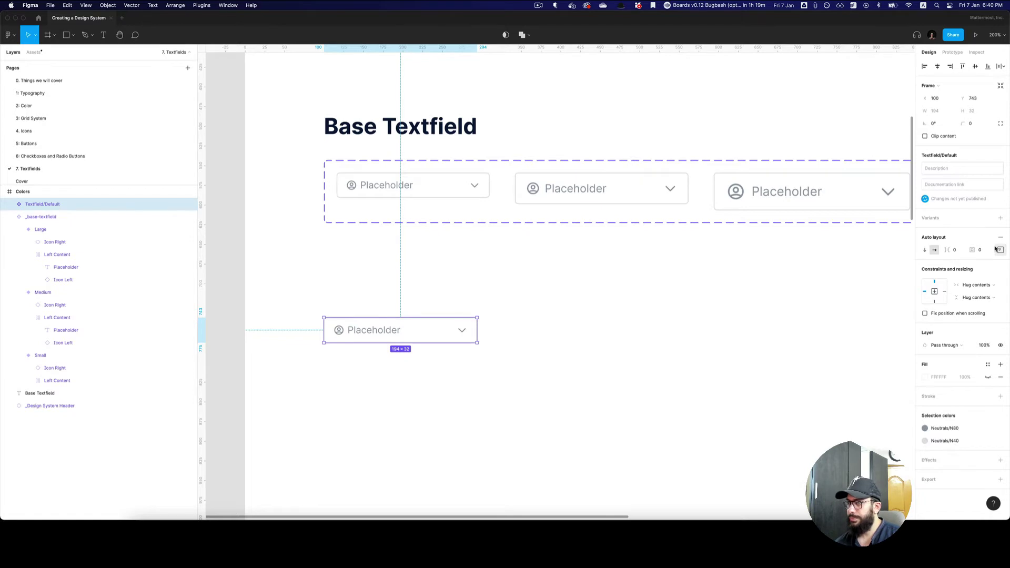
{"action": "left_click", "coordinate": [1000, 218]}
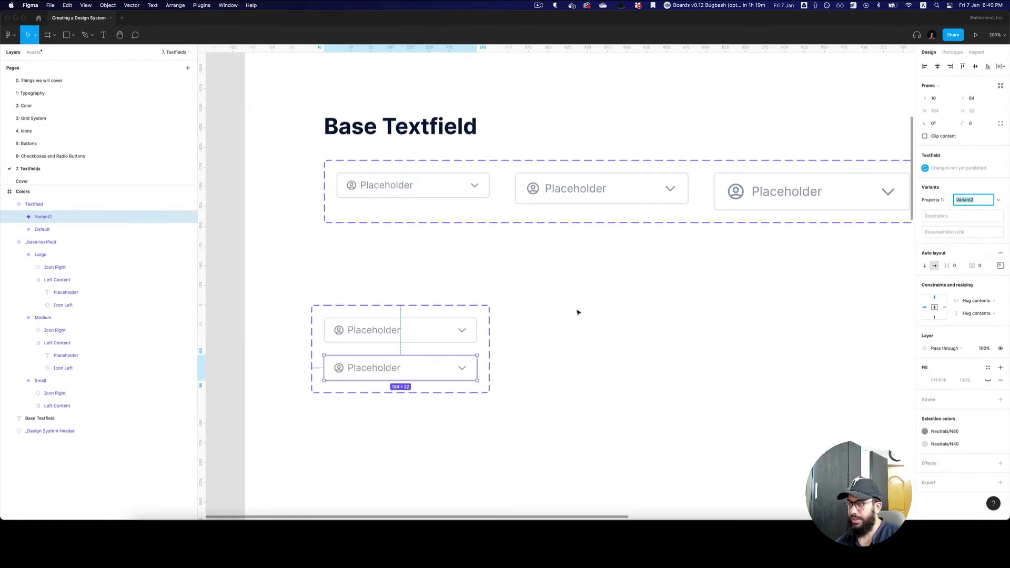
Step: Give the Textfield component set horizontal auto layout with spacing 32, and align its left edge with the base textfield set
{"action": "left_click", "coordinate": [480, 386]}
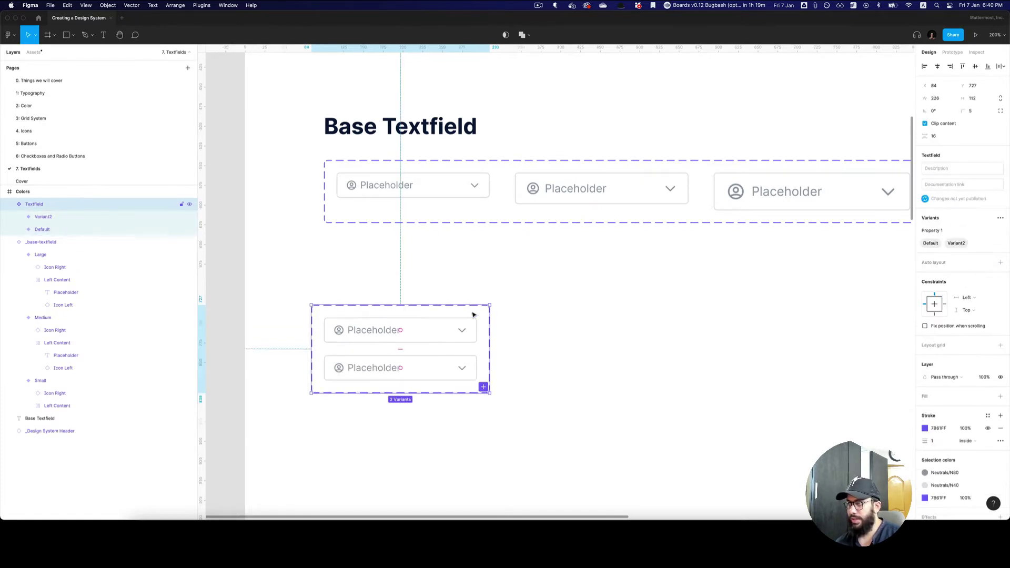
{"action": "key", "text": "shift+a"}
{"action": "left_click", "coordinate": [936, 263]}
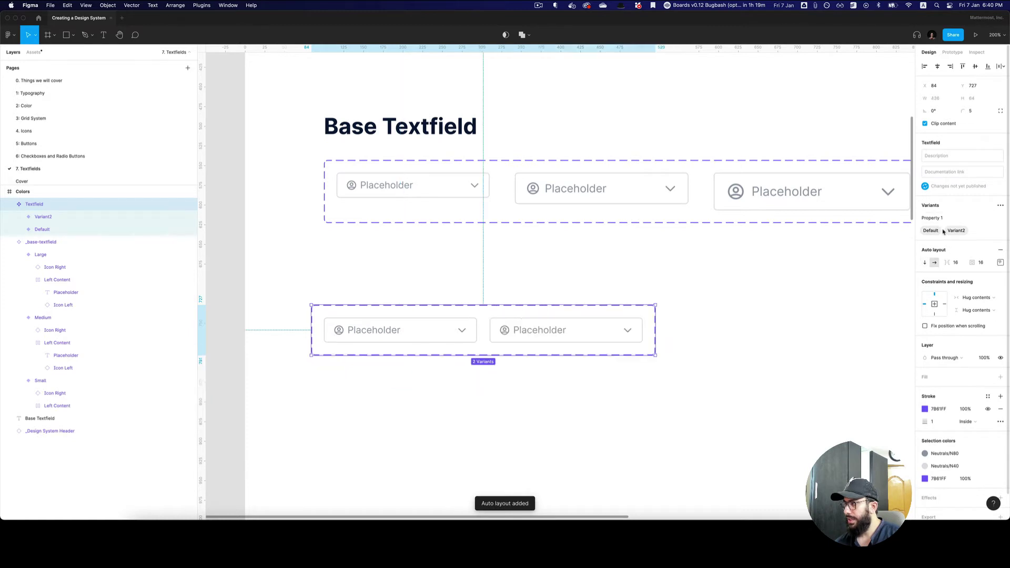
{"action": "left_click", "coordinate": [956, 262]}
{"action": "type", "text": "32"}
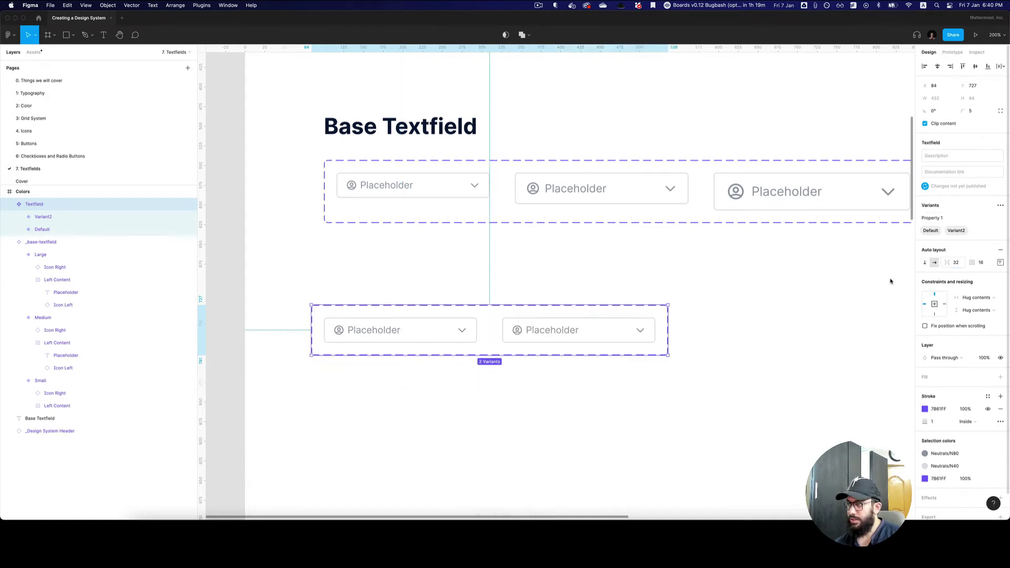
{"action": "left_click_drag", "start_coordinate": [435, 315], "coordinate": [451, 317]}
Step: Duplicate the Base Textfield heading above the new component set and change its text to Textfield
{"action": "left_click", "coordinate": [453, 133]}
{"action": "left_click_drag", "start_coordinate": [453, 133], "coordinate": [429, 272], "text": "alt"}
{"action": "double_click", "coordinate": [430, 272]}
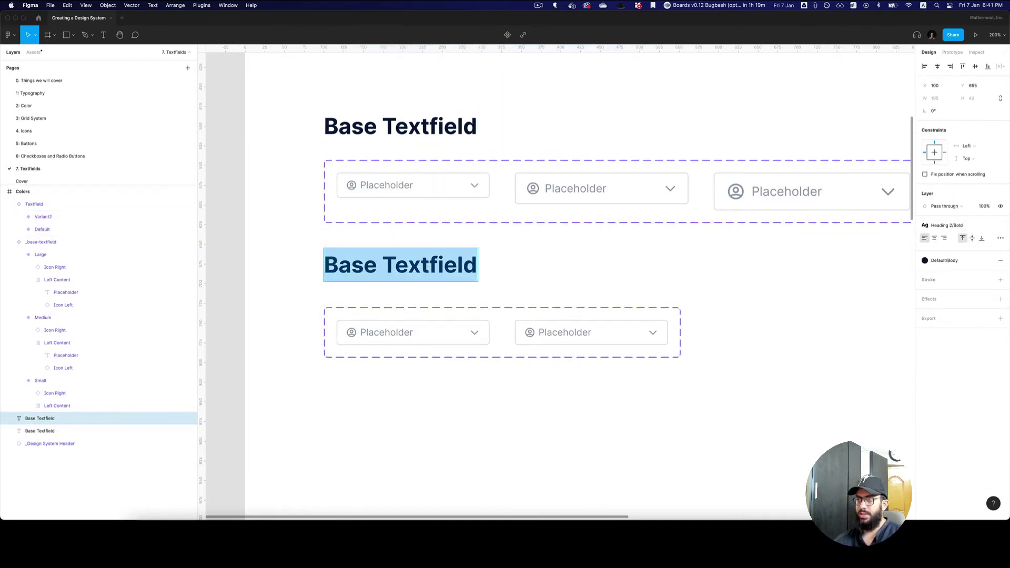
{"action": "type", "text": "Textfield Component"}
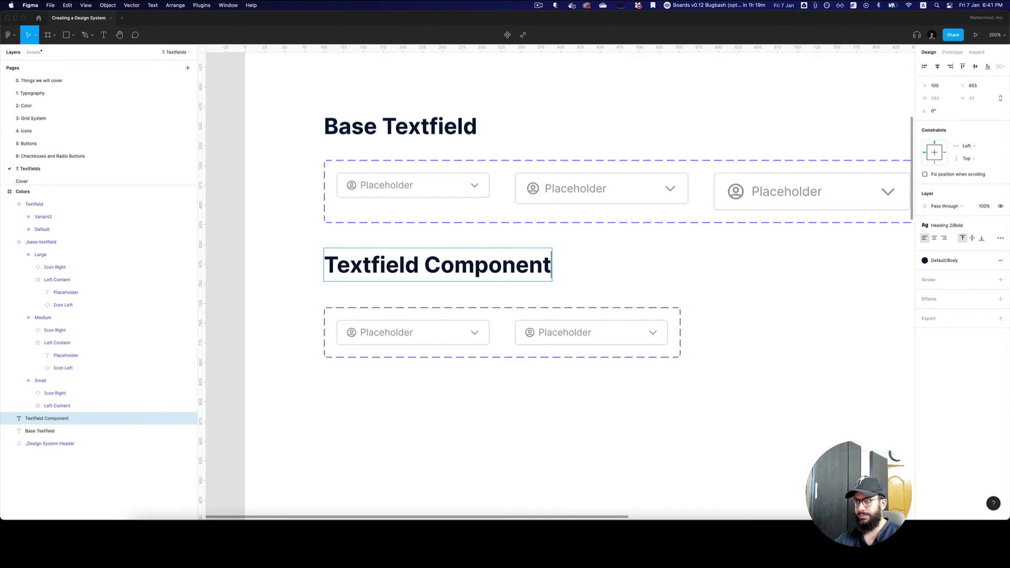
{"action": "key", "text": "alt+BackSpace"}
{"action": "key", "text": "BackSpace"}
{"action": "key", "text": "Escape"}
{"action": "left_click", "coordinate": [533, 269]}
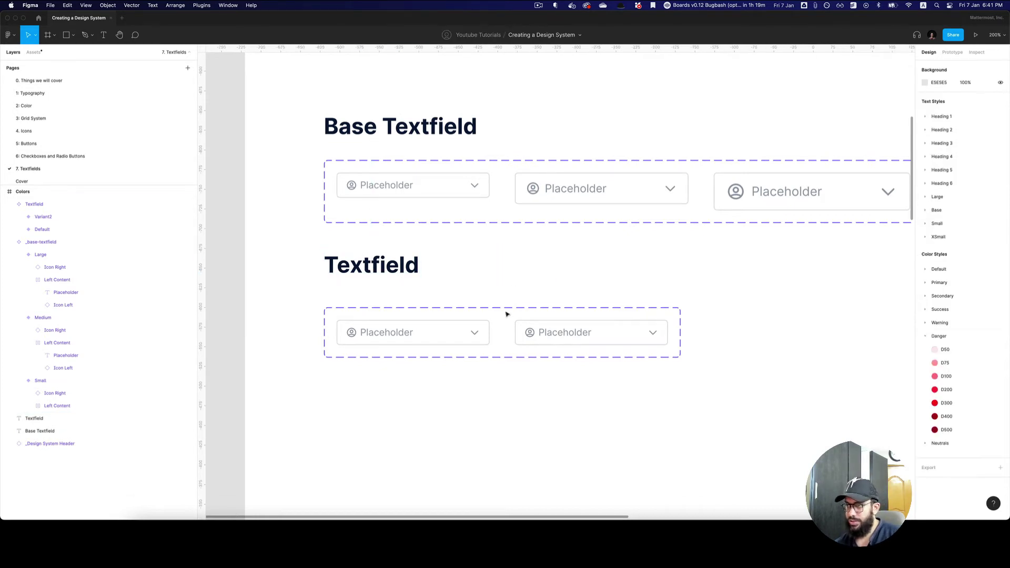
Step: Move the Textfield heading and its component set down together, placing the set at Y 775, and select the set
{"action": "left_click", "coordinate": [507, 313]}
{"action": "left_click", "coordinate": [396, 269], "text": "shift"}
{"action": "left_click_drag", "start_coordinate": [396, 269], "coordinate": [396, 304]}
{"action": "left_click_drag", "start_coordinate": [744, 326], "coordinate": [699, 248]}
{"action": "left_click", "coordinate": [699, 248]}
{"action": "left_click", "coordinate": [519, 290]}
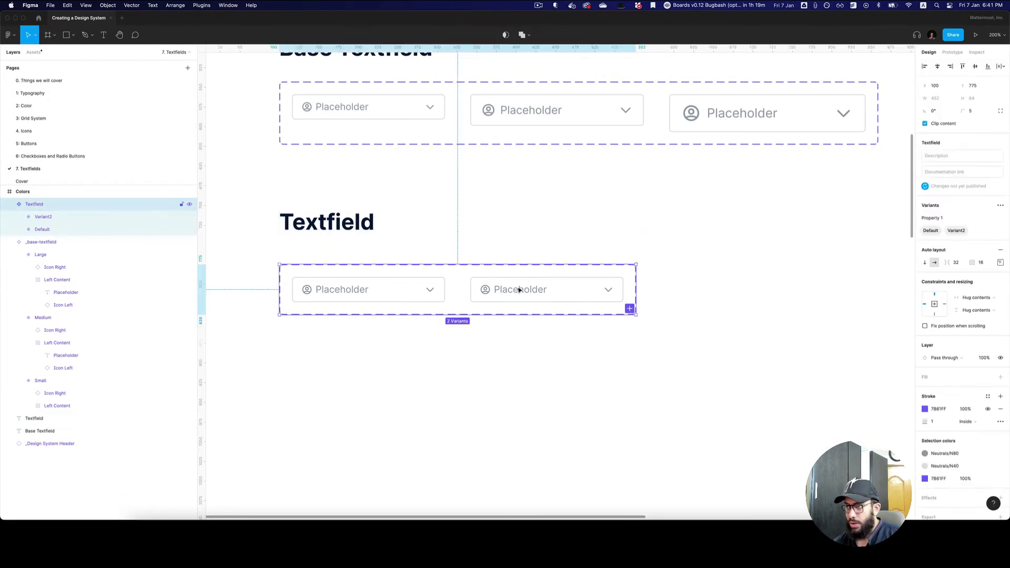
{"action": "left_click", "coordinate": [519, 290]}
{"action": "left_click", "coordinate": [496, 269]}
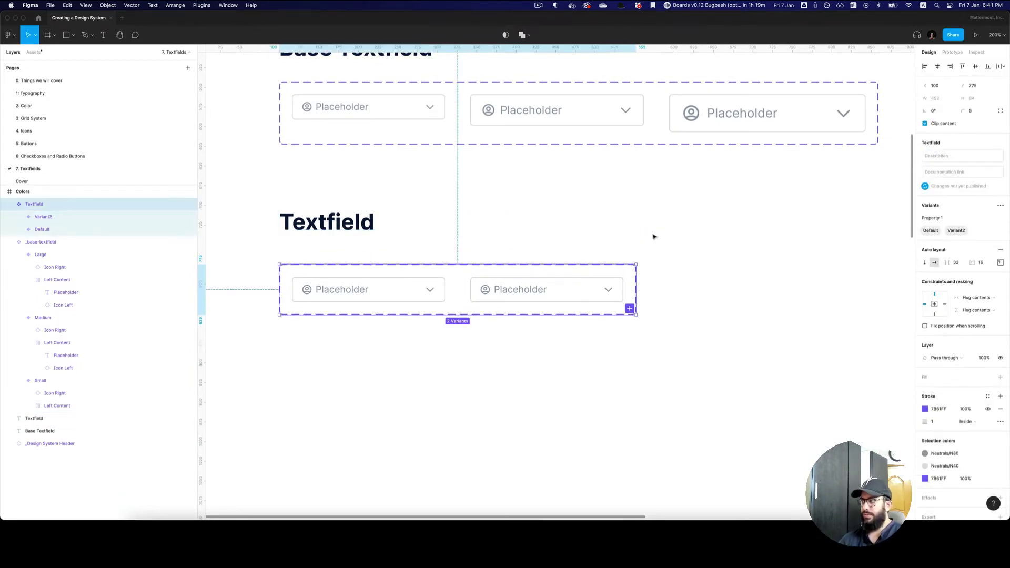
{"action": "left_click", "coordinate": [1000, 205]}
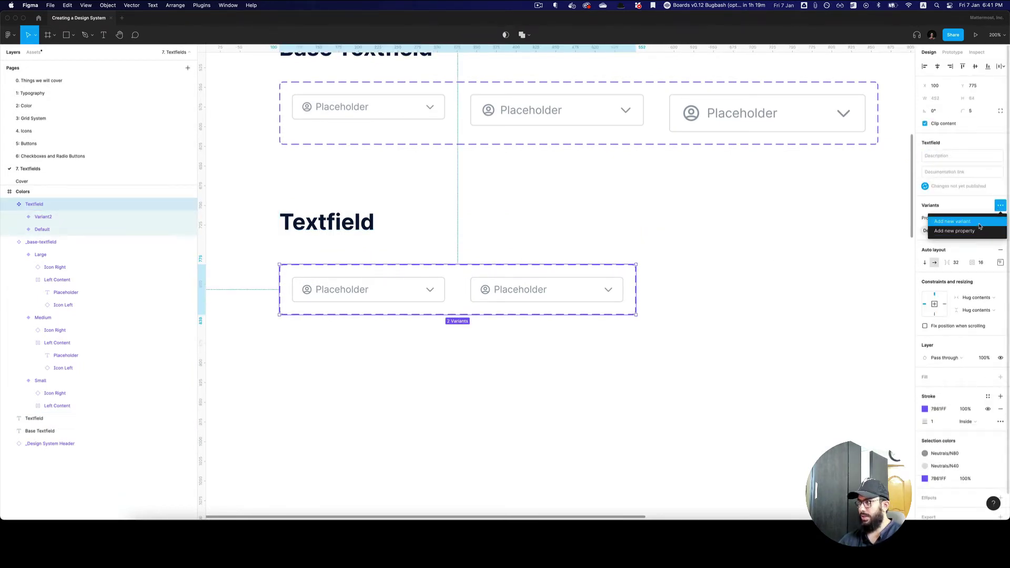
{"action": "left_click", "coordinate": [976, 231]}
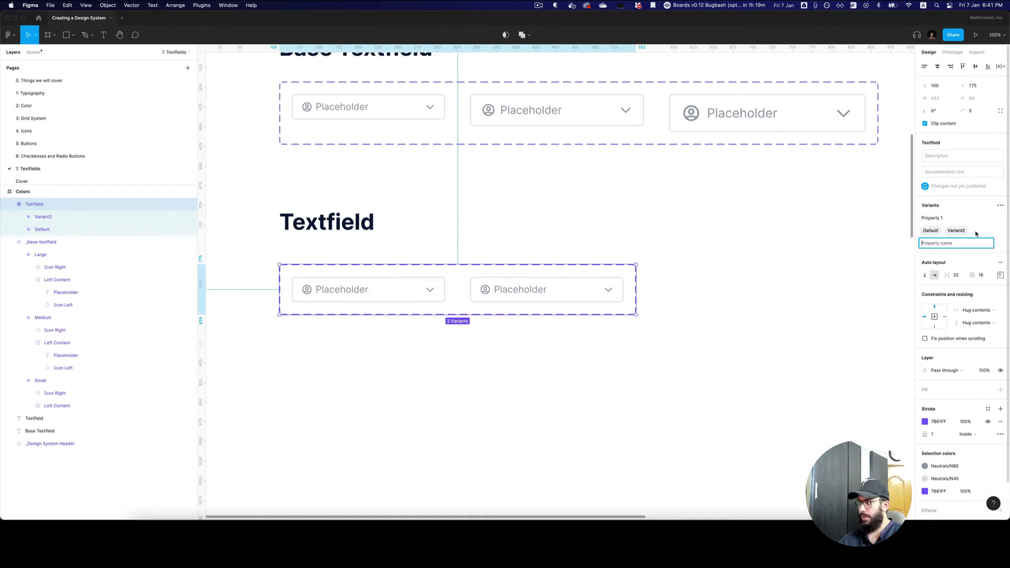
{"action": "type", "text": "State"}
Step: Rename the Textfield component set's Property 1 to State
{"action": "left_click", "coordinate": [947, 219]}
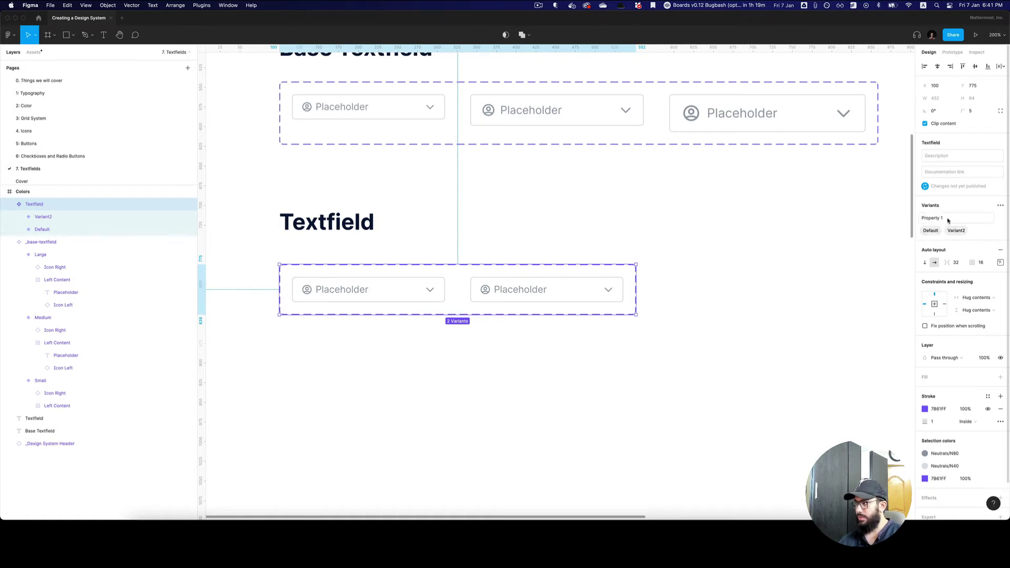
{"action": "type", "text": "Staet"}
{"action": "key", "text": "Return"}
{"action": "left_click", "coordinate": [934, 220]}
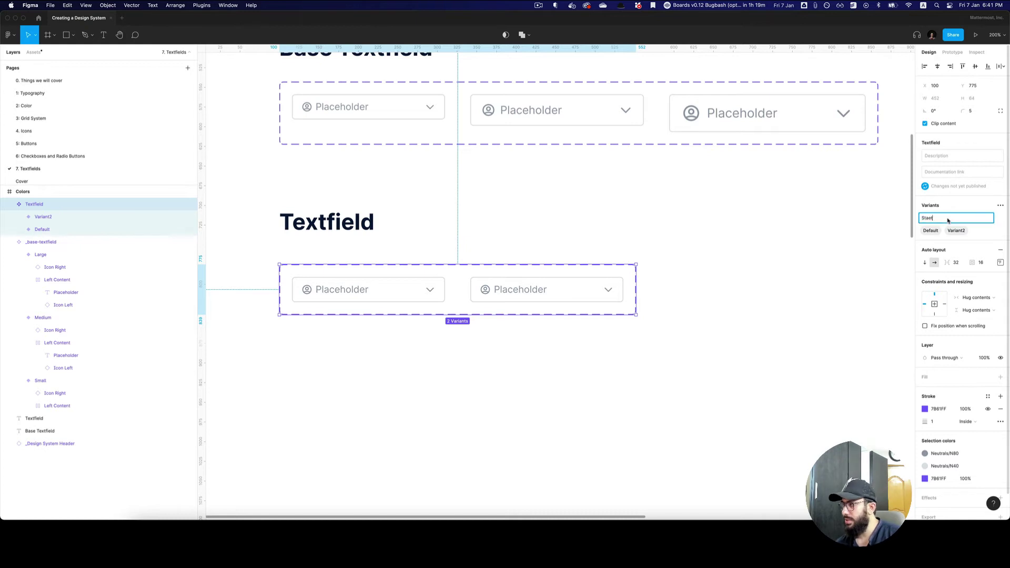
{"action": "type", "text": "State"}
{"action": "key", "text": "Return"}
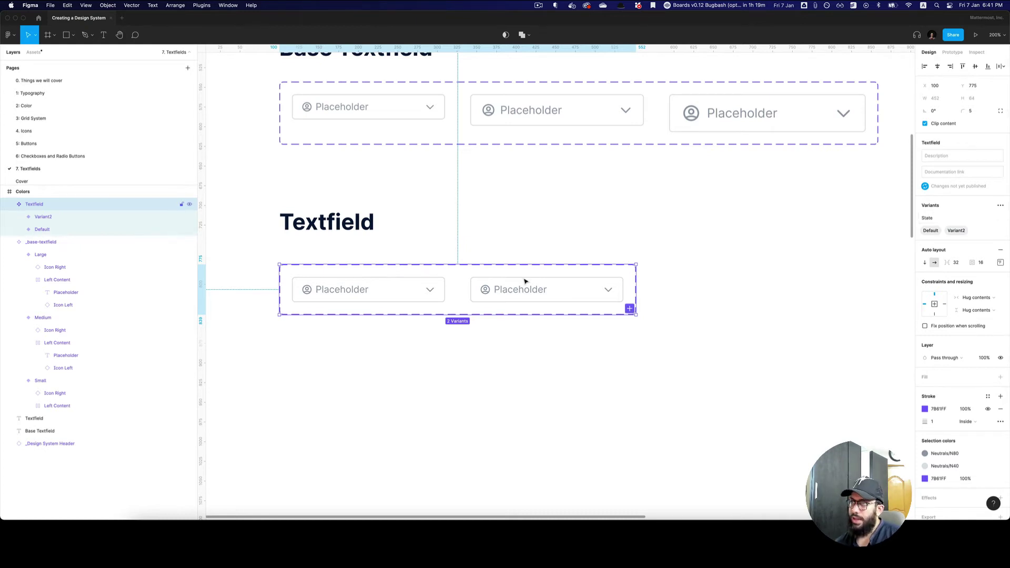
Step: Examine the variant properties of the Button component set on the Buttons page, and return to the Textfields page
{"action": "left_click", "coordinate": [29, 143]}
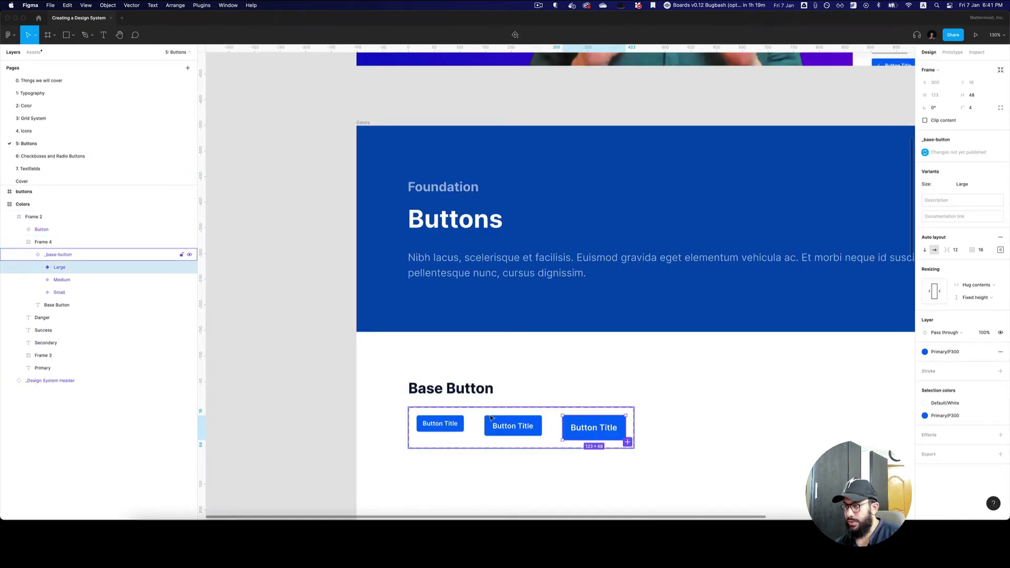
{"action": "scroll", "coordinate": [511, 431], "scroll_direction": "down", "scroll_amount": 5}
{"action": "left_click", "coordinate": [514, 314]}
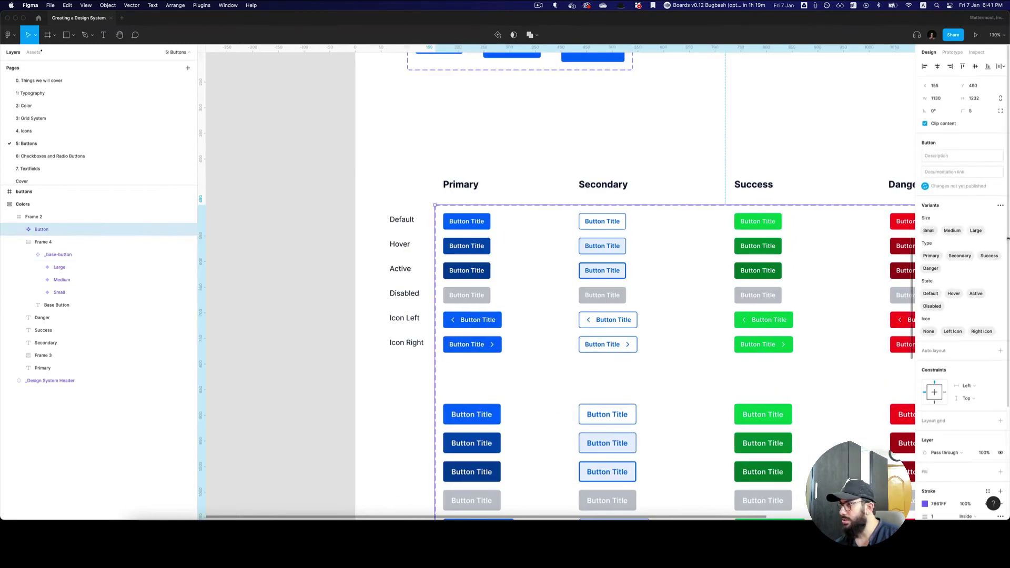
{"action": "scroll", "coordinate": [950, 236], "scroll_direction": "down", "scroll_amount": 1}
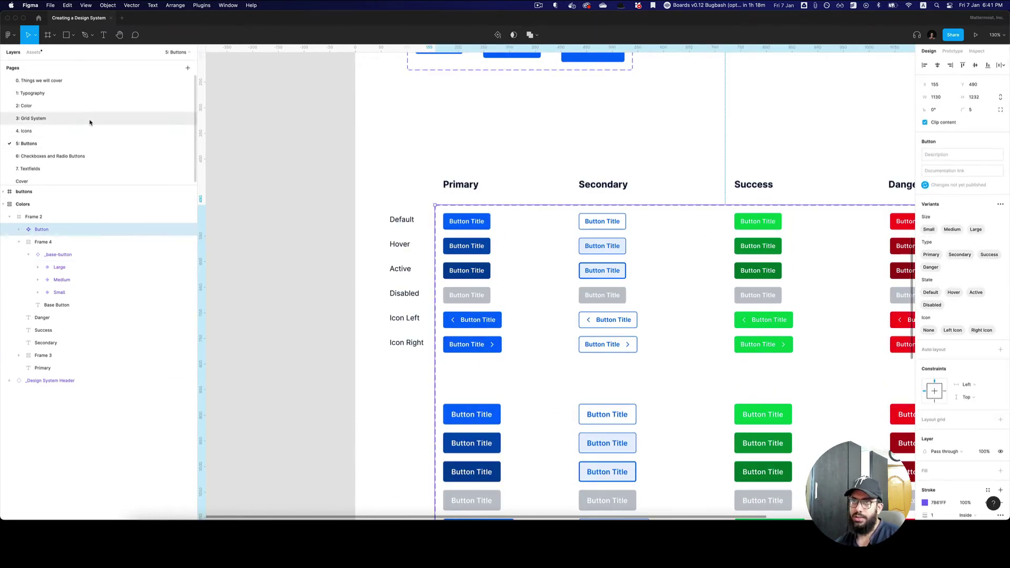
{"action": "left_click", "coordinate": [58, 168]}
{"action": "left_click", "coordinate": [568, 235]}
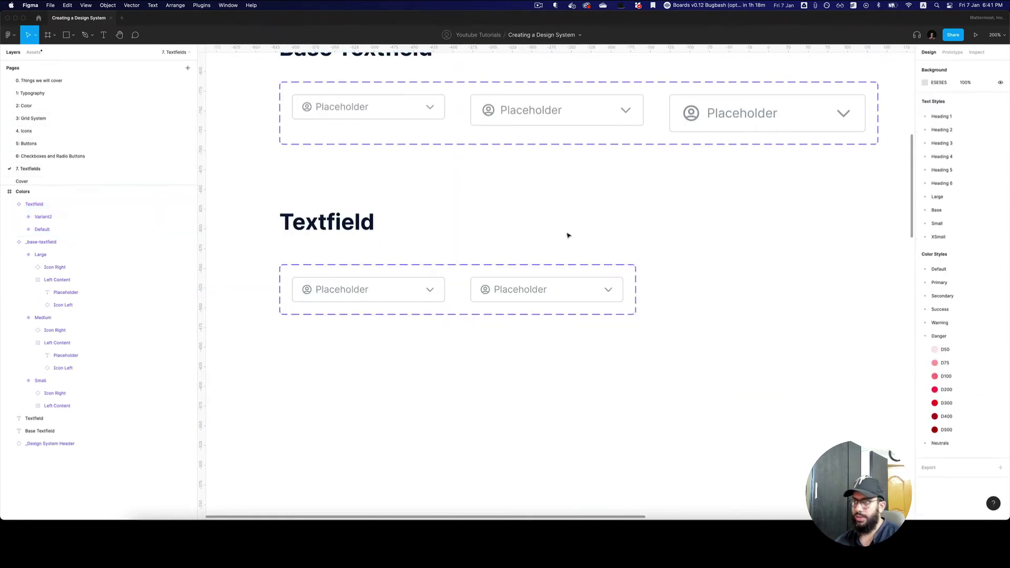
Step: Set the State value of the second Textfield variant to Focused
{"action": "left_click", "coordinate": [502, 298]}
{"action": "left_click", "coordinate": [502, 297]}
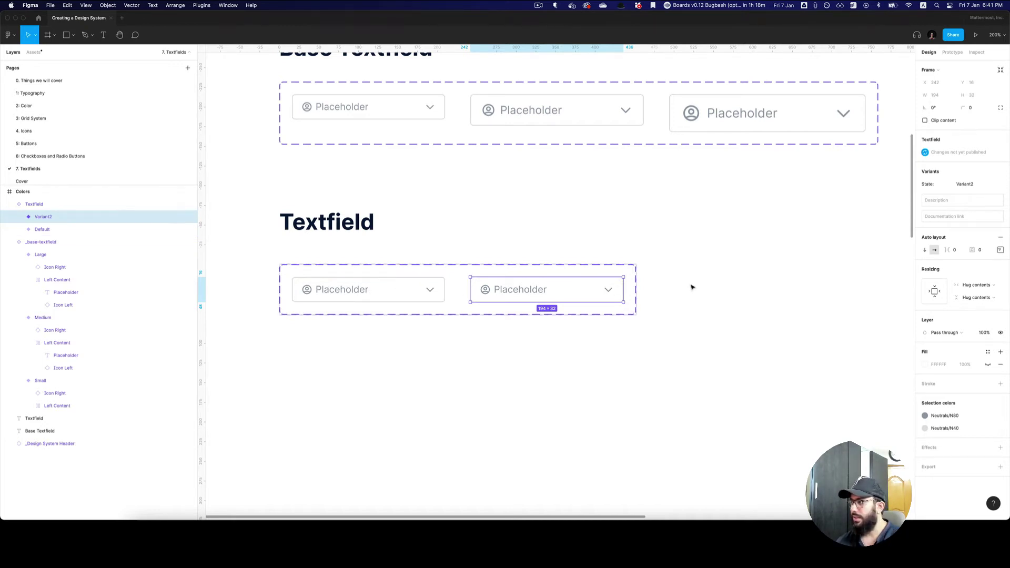
{"action": "left_click", "coordinate": [964, 184]}
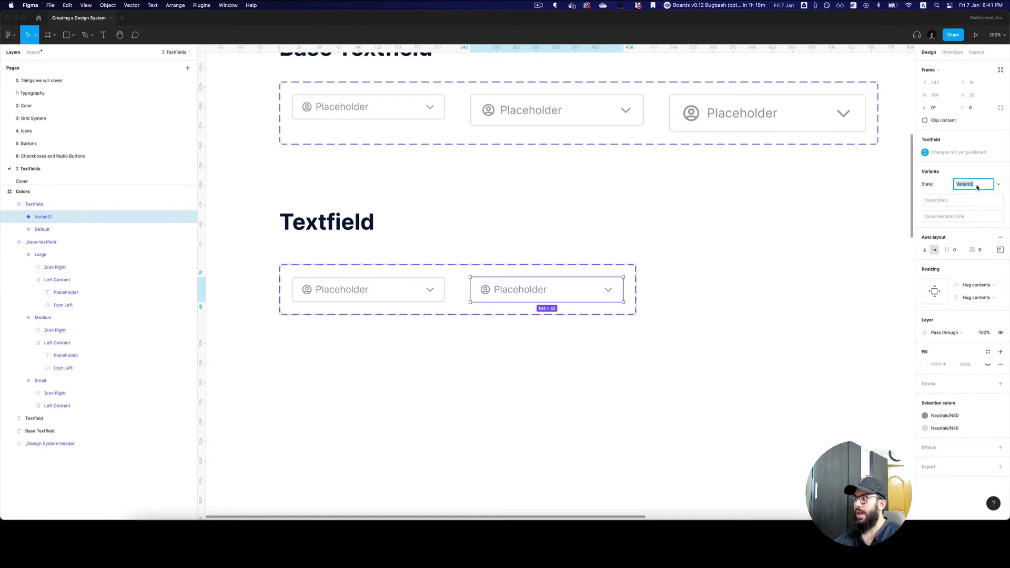
{"action": "type", "text": "Focused"}
{"action": "key", "text": "Return"}
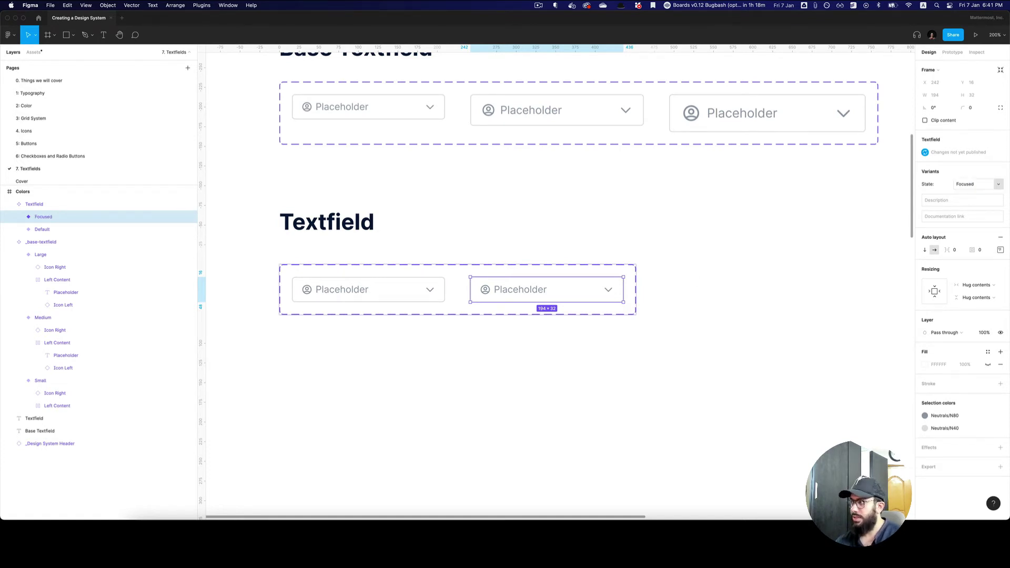
Step: Replace the Neutrals/N40 border color of the Focused variant with the Primary/P300 color style
{"action": "scroll", "coordinate": [579, 301], "scroll_direction": "up", "scroll_amount": 5}
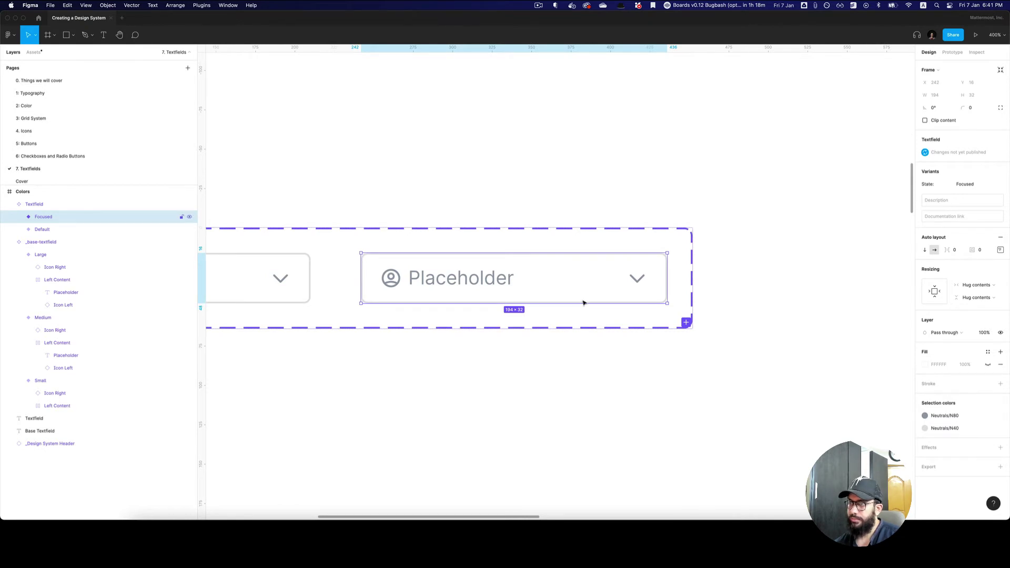
{"action": "left_click", "coordinate": [953, 428]}
{"action": "type", "text": "p"}
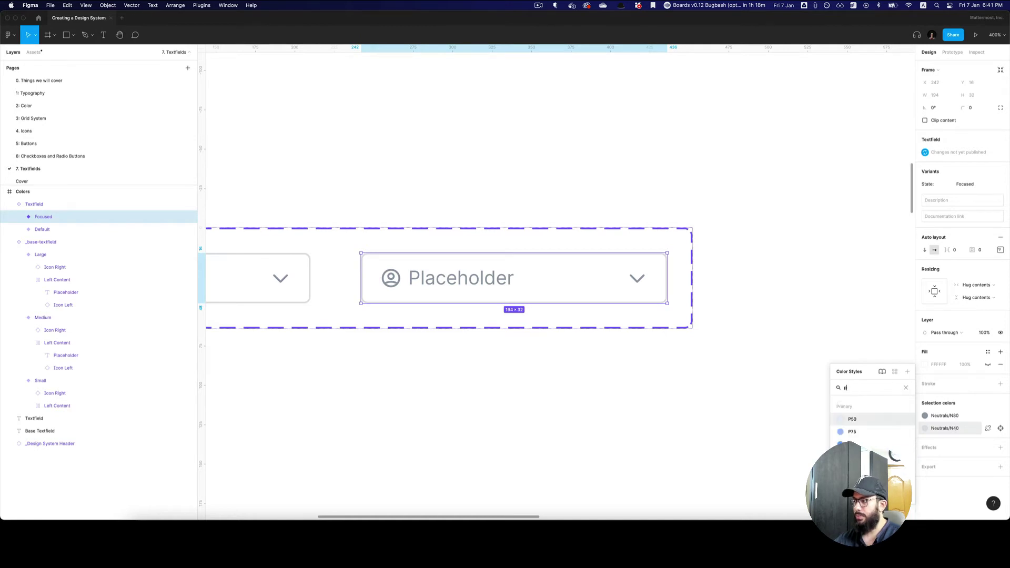
{"action": "key", "text": "Down"}
{"action": "key", "text": "Down"}
{"action": "key", "text": "Down"}
{"action": "key", "text": "Down"}
{"action": "key", "text": "Return"}
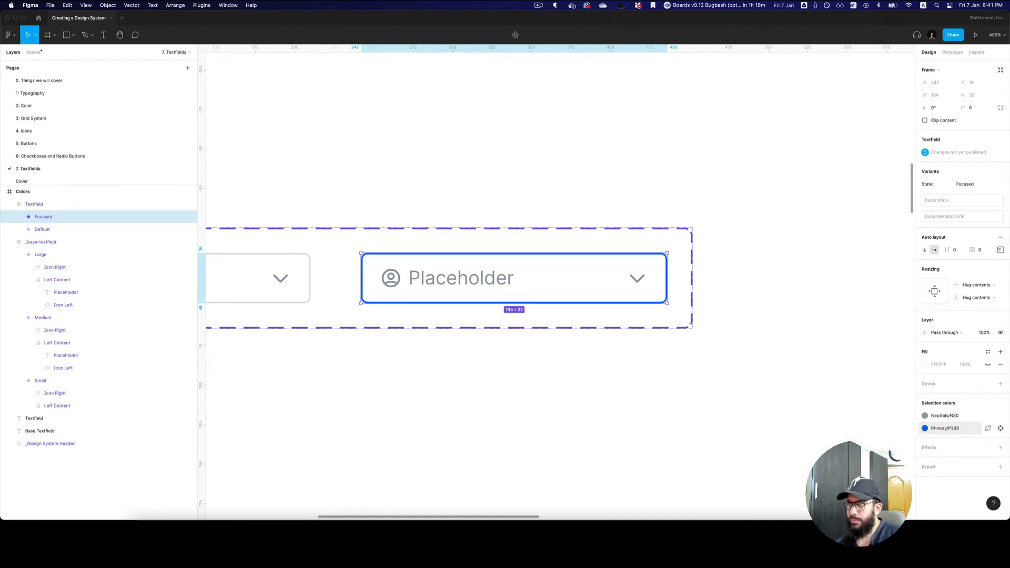
{"action": "left_click", "coordinate": [733, 269]}
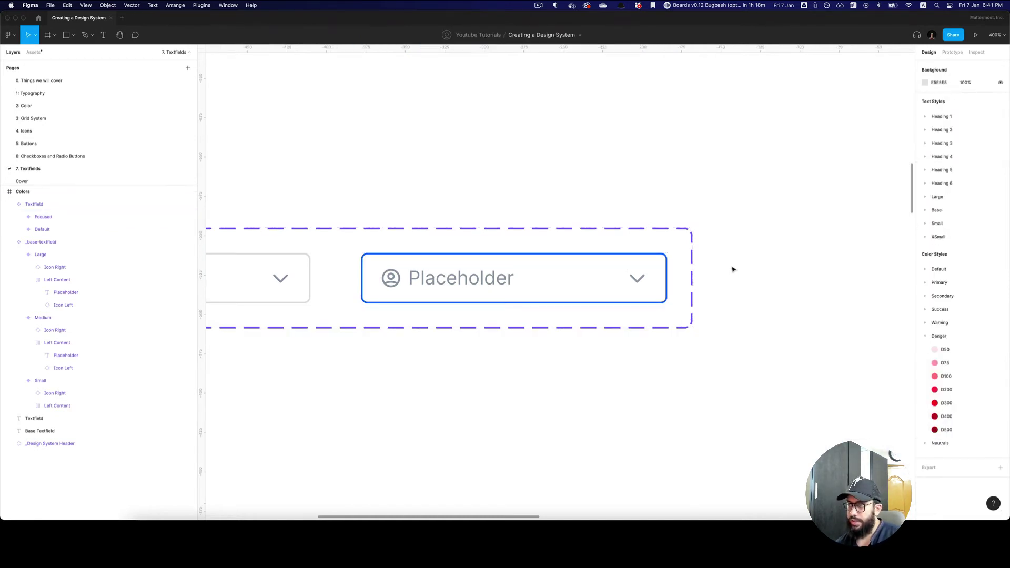
Step: Set the stroke weight of the base textfield inside the Focused variant to 2, positioned inside
{"action": "scroll", "coordinate": [733, 269], "scroll_direction": "down", "scroll_amount": 3}
{"action": "left_click", "coordinate": [661, 270]}
{"action": "left_click", "coordinate": [661, 271]}
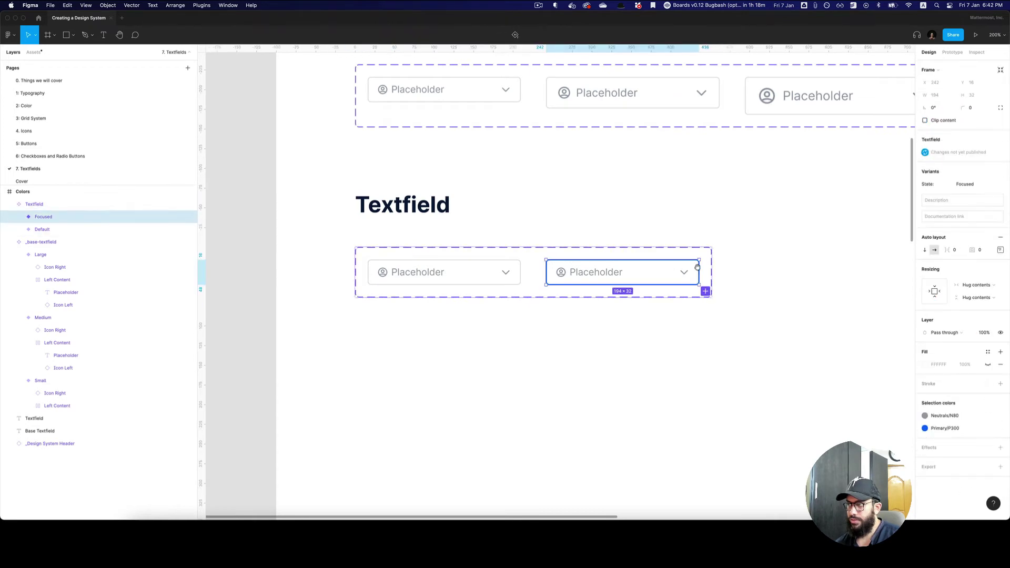
{"action": "scroll", "coordinate": [694, 266], "scroll_direction": "right", "scroll_amount": 3}
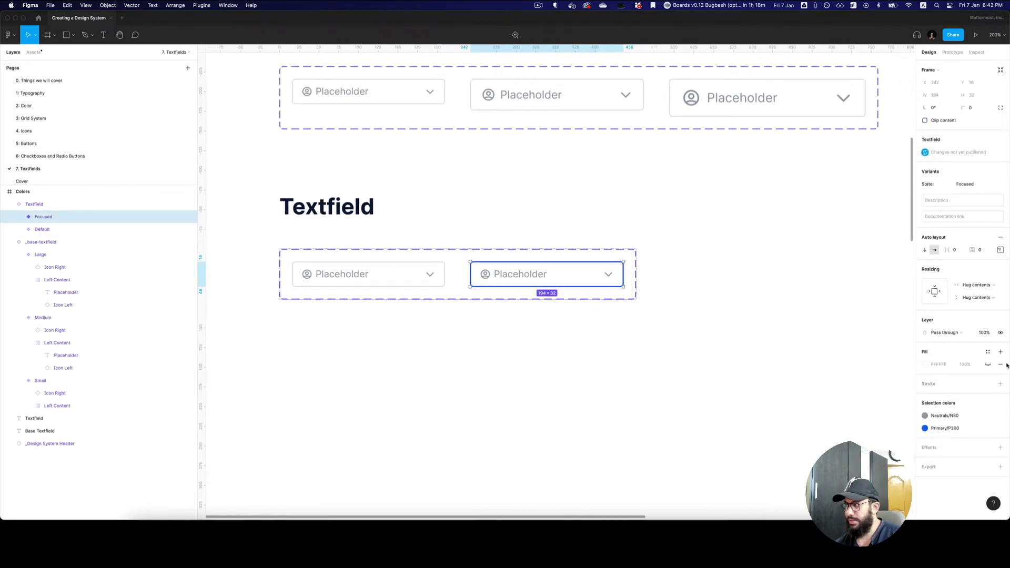
{"action": "double_click", "coordinate": [563, 279]}
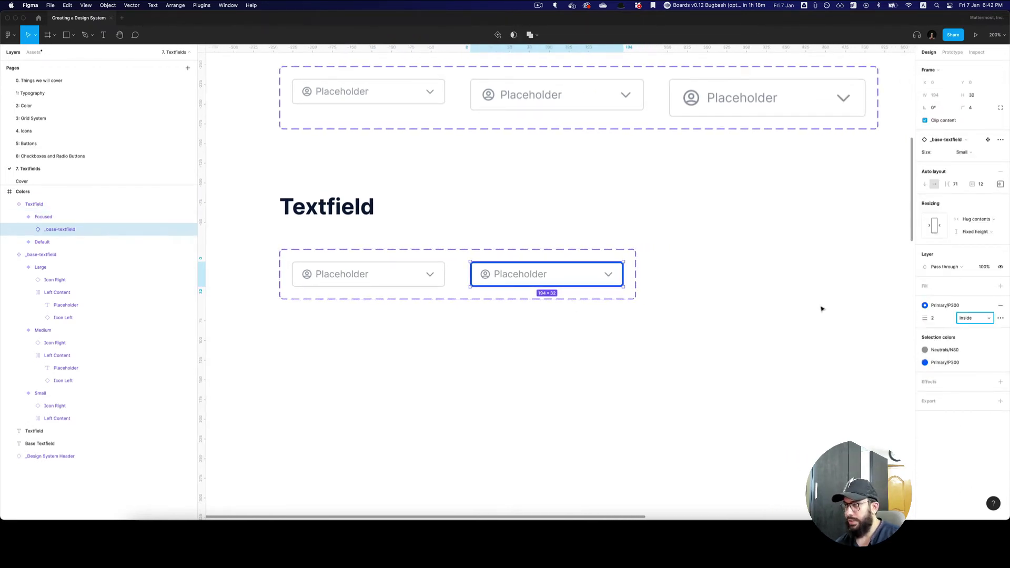
{"action": "left_click", "coordinate": [764, 300]}
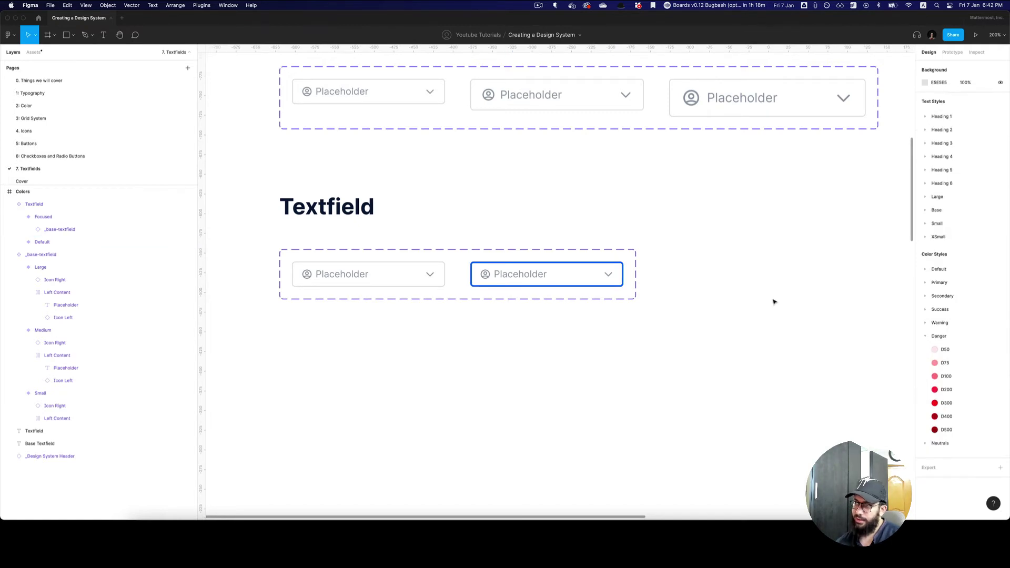
{"action": "left_click", "coordinate": [609, 274]}
{"action": "key", "text": "super+d"}
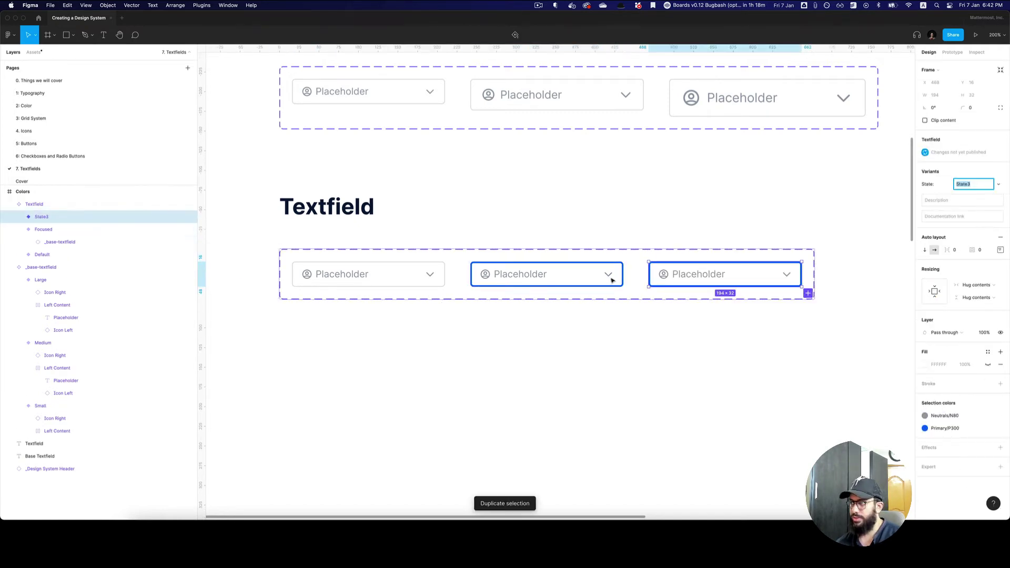
{"action": "scroll", "coordinate": [612, 280], "scroll_direction": "right", "scroll_amount": 5}
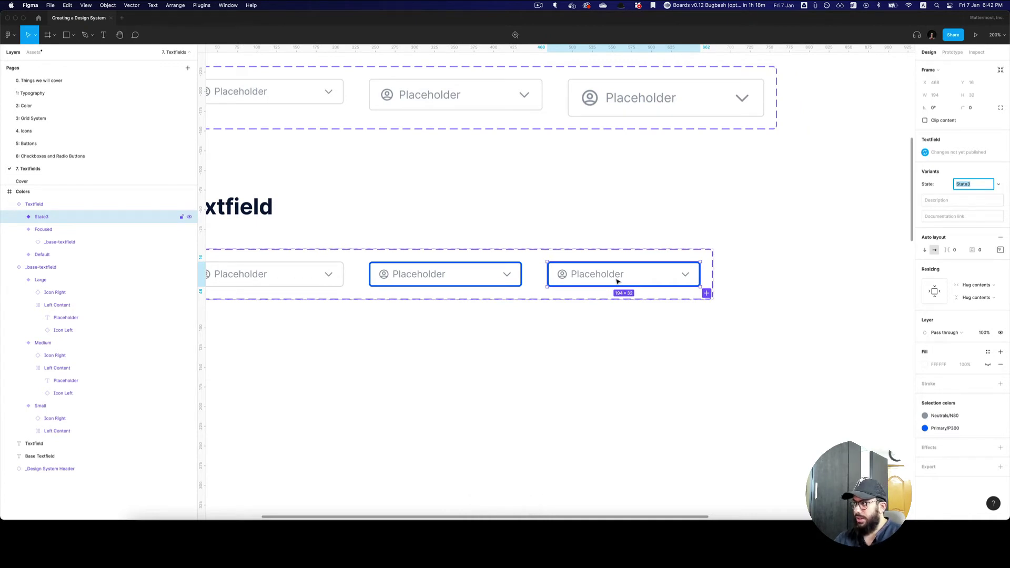
{"action": "type", "text": "Value"}
{"action": "key", "text": "Return"}
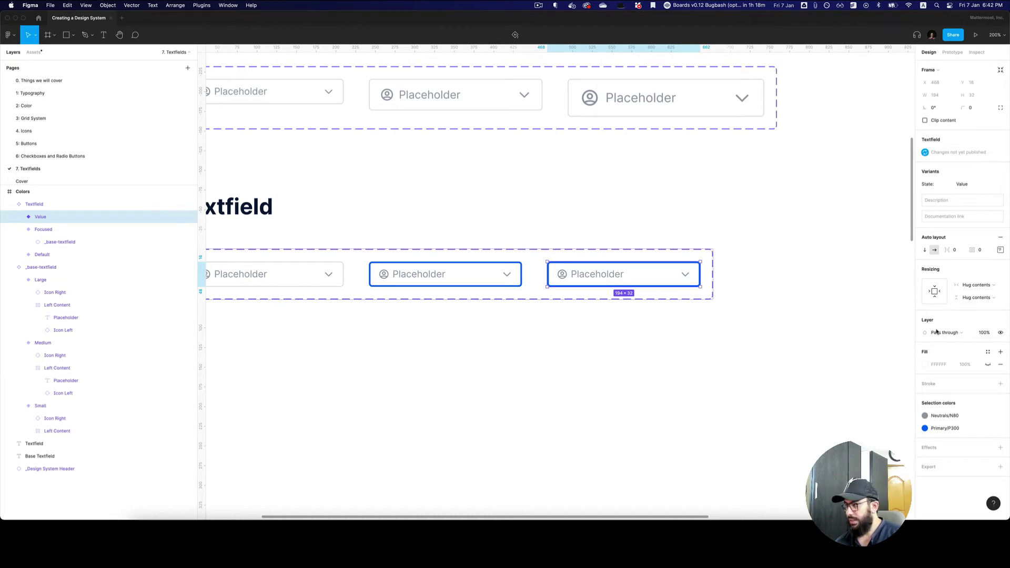
{"action": "key", "text": "Delete"}
Step: Duplicate the Default variant in the Textfield set and set the copy's State value to Value
{"action": "left_click", "coordinate": [293, 273]}
{"action": "key", "text": "super+d"}
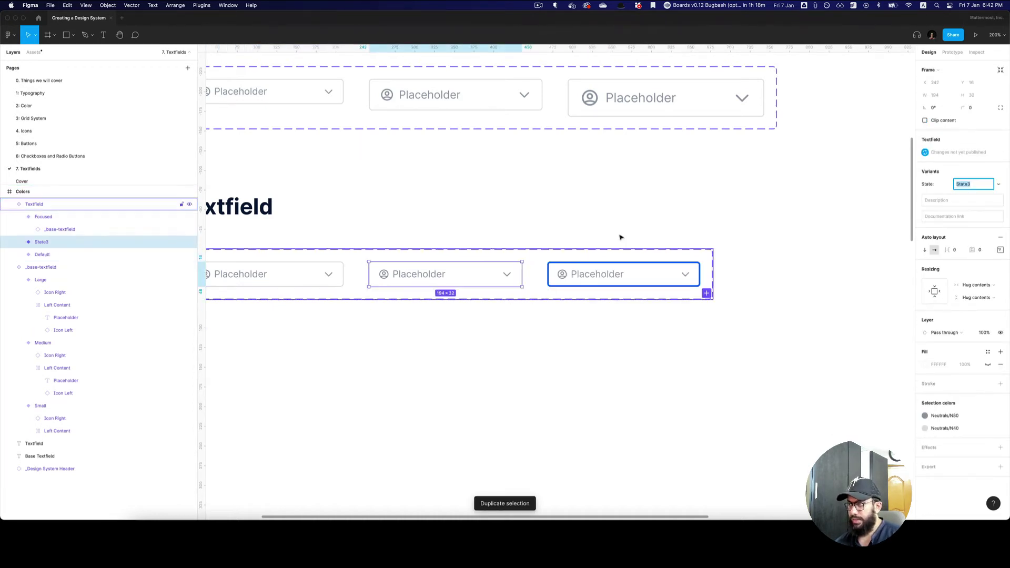
{"action": "type", "text": "Value"}
{"action": "key", "text": "Return"}
Step: Try the Default/Body color style on the placeholder text inside the Focused variant
{"action": "left_click", "coordinate": [598, 276]}
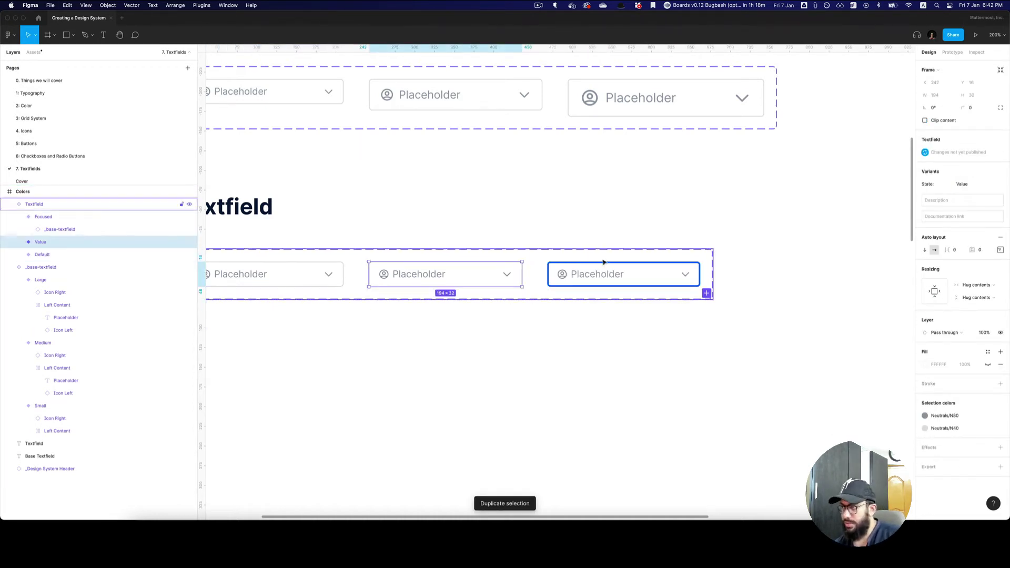
{"action": "left_click", "coordinate": [598, 276]}
{"action": "left_click", "coordinate": [598, 276]}
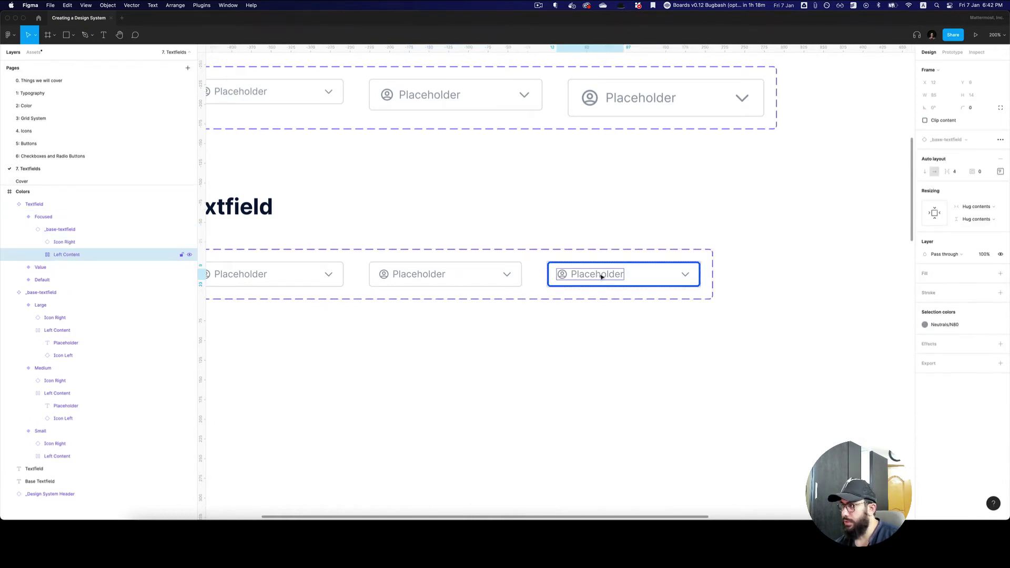
{"action": "left_click", "coordinate": [607, 278]}
{"action": "left_click", "coordinate": [988, 251]}
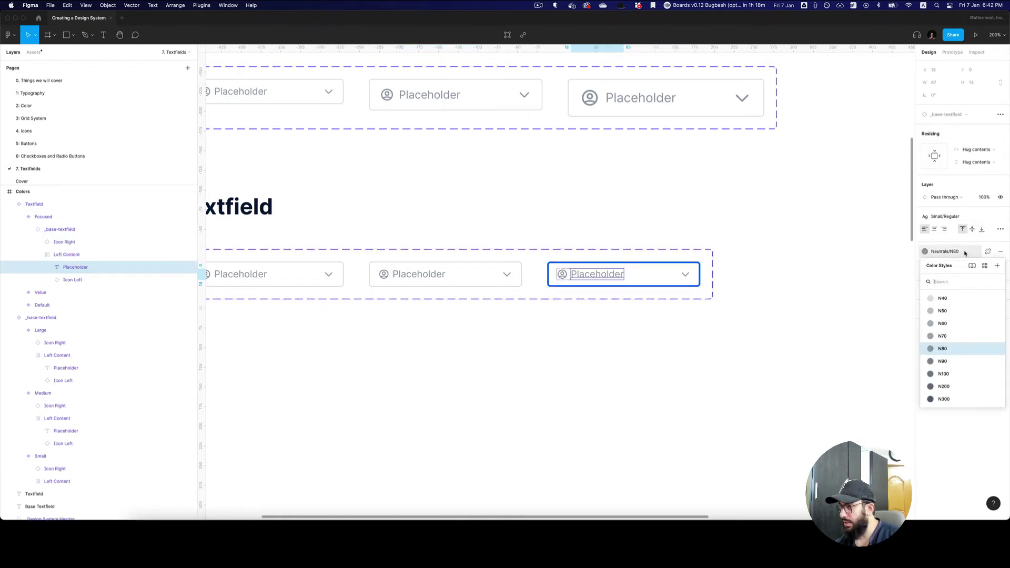
{"action": "type", "text": "bo"}
{"action": "key", "text": "Return"}
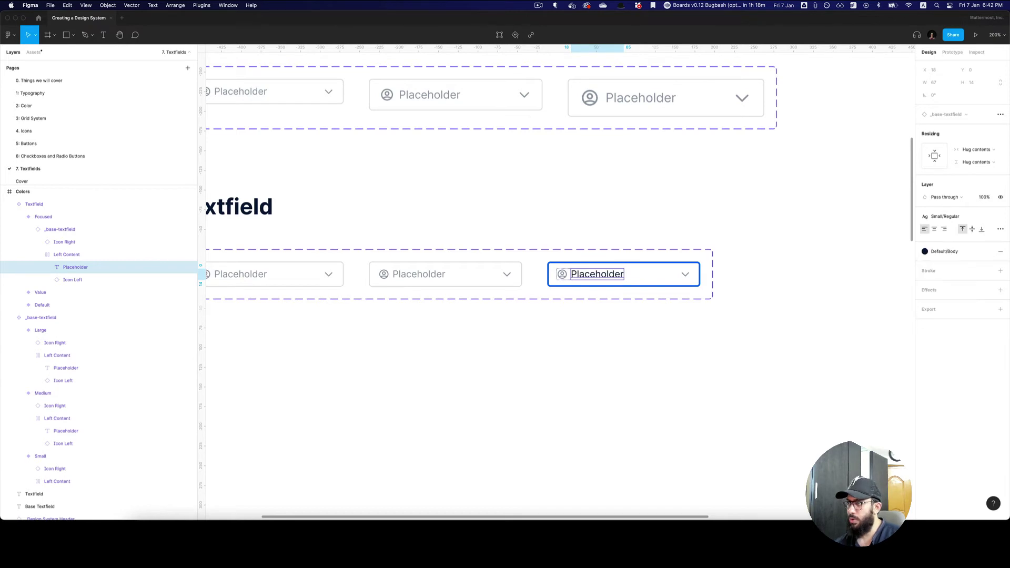
{"action": "left_click", "coordinate": [754, 279]}
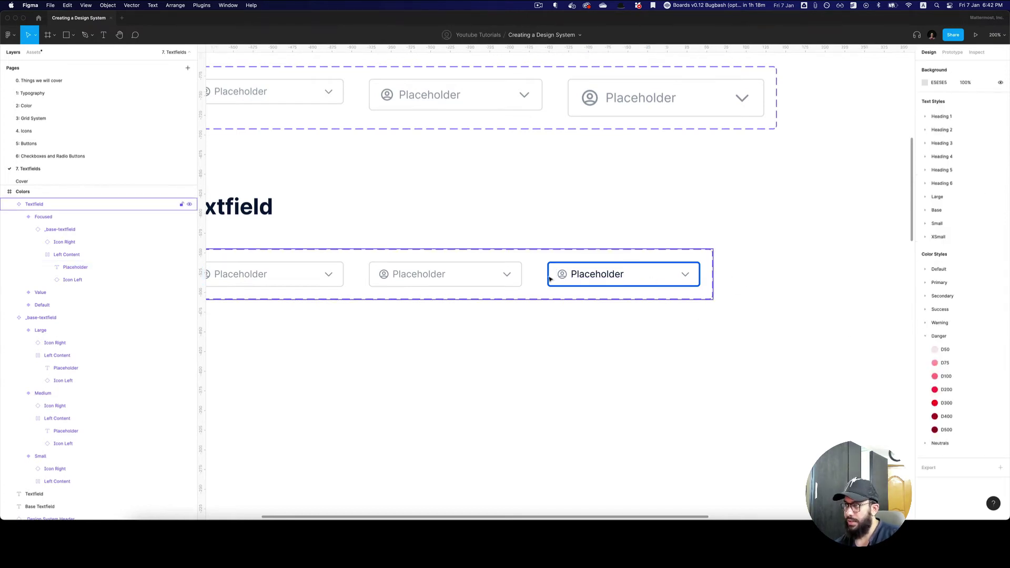
Step: Try the Default/Body color style on the user-circle and chevron-down icons inside the Focused variant
{"action": "double_click", "coordinate": [563, 276]}
{"action": "double_click", "coordinate": [564, 276]}
{"action": "double_click", "coordinate": [564, 276]}
{"action": "double_click", "coordinate": [564, 276]}
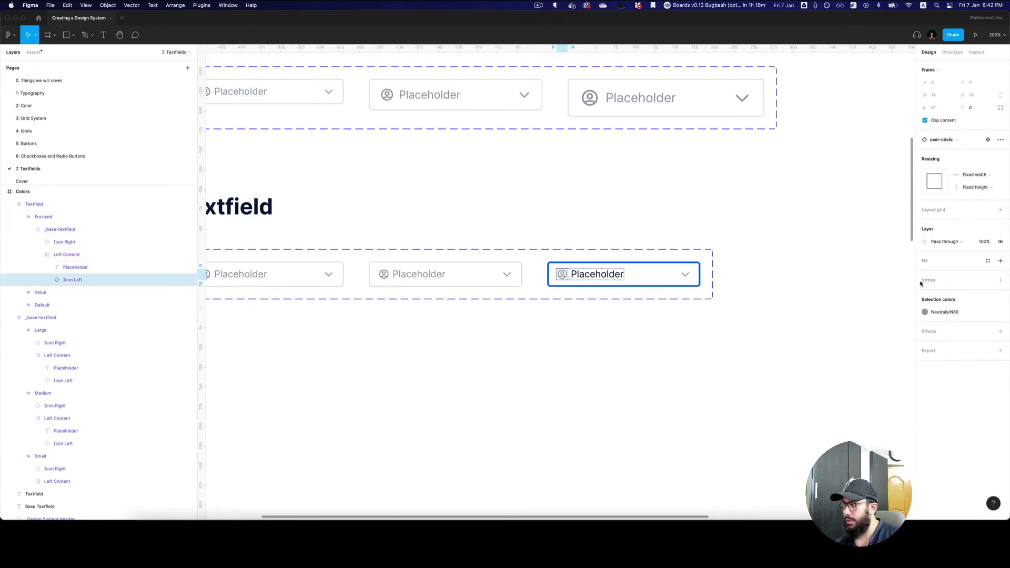
{"action": "left_click", "coordinate": [929, 313]}
{"action": "type", "text": "bod"}
{"action": "key", "text": "Return"}
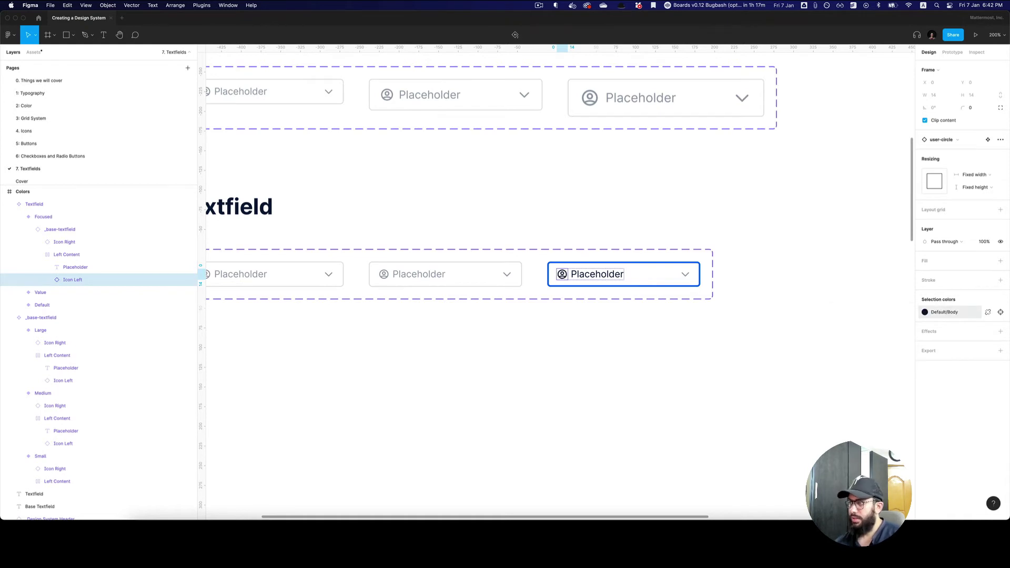
{"action": "left_click", "coordinate": [685, 274]}
{"action": "left_click", "coordinate": [944, 311]}
{"action": "type", "text": "900"}
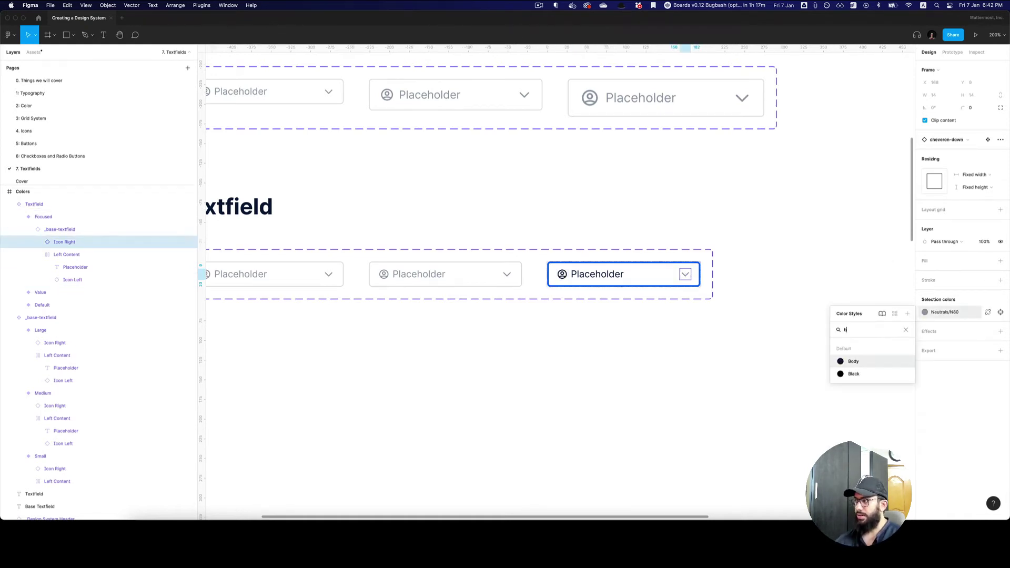
{"action": "key", "text": "Return"}
{"action": "left_click", "coordinate": [798, 301]}
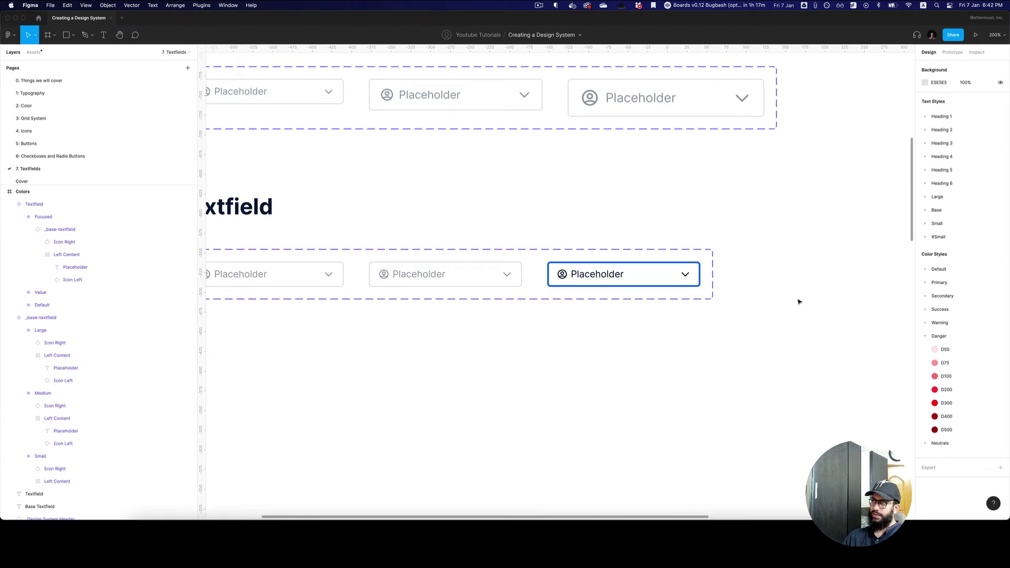
Step: Undo the Default/Body color changes made to the icons and placeholder text of the Focused variant
{"action": "key", "text": "super+z"}
{"action": "key", "text": "super+z"}
{"action": "key", "text": "super+z"}
{"action": "key", "text": "super+z"}
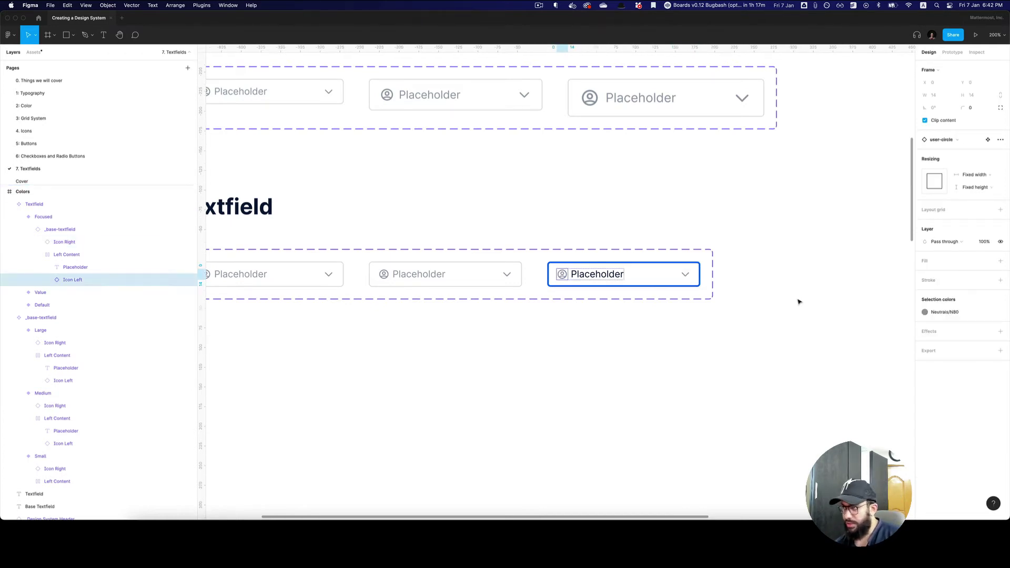
{"action": "left_click", "coordinate": [700, 285]}
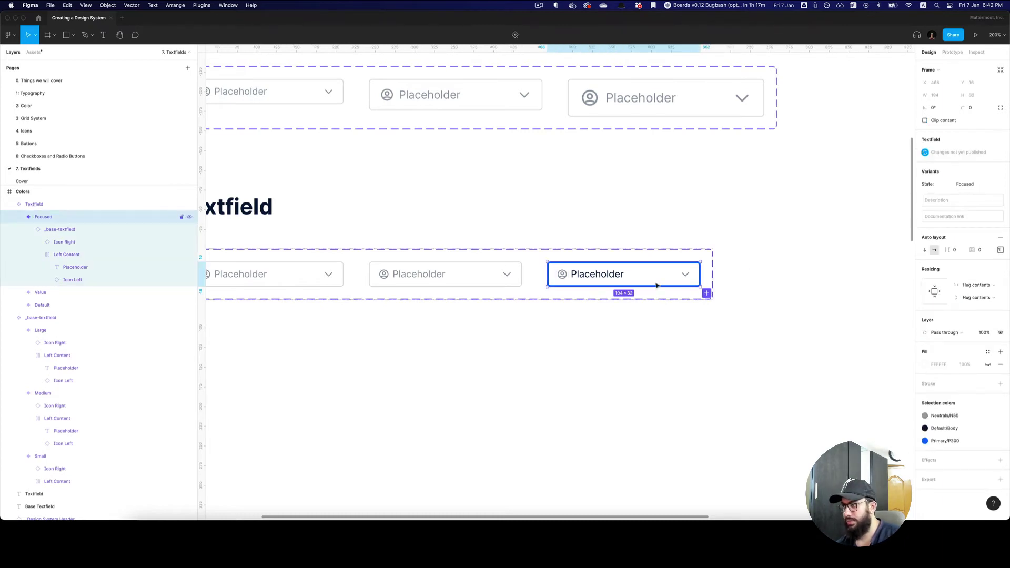
{"action": "scroll", "coordinate": [705, 293], "scroll_direction": "left", "scroll_amount": 1}
{"action": "key", "text": "super+z"}
{"action": "key", "text": "super+z"}
{"action": "key", "text": "super+z"}
{"action": "key", "text": "super+z"}
{"action": "key", "text": "super+z"}
{"action": "key", "text": "super+z"}
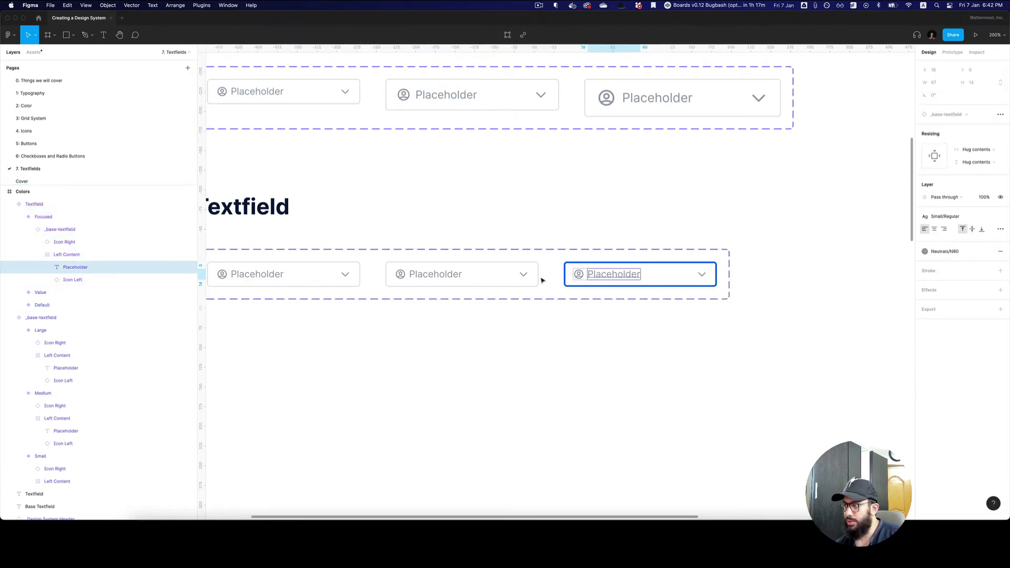
Step: Move the Value variant one place along so that it follows the Focused variant in the Textfield set
{"action": "key", "text": "shift+Return"}
{"action": "key", "text": "shift+Return"}
{"action": "key", "text": "shift+Return"}
{"action": "left_click", "coordinate": [536, 279]}
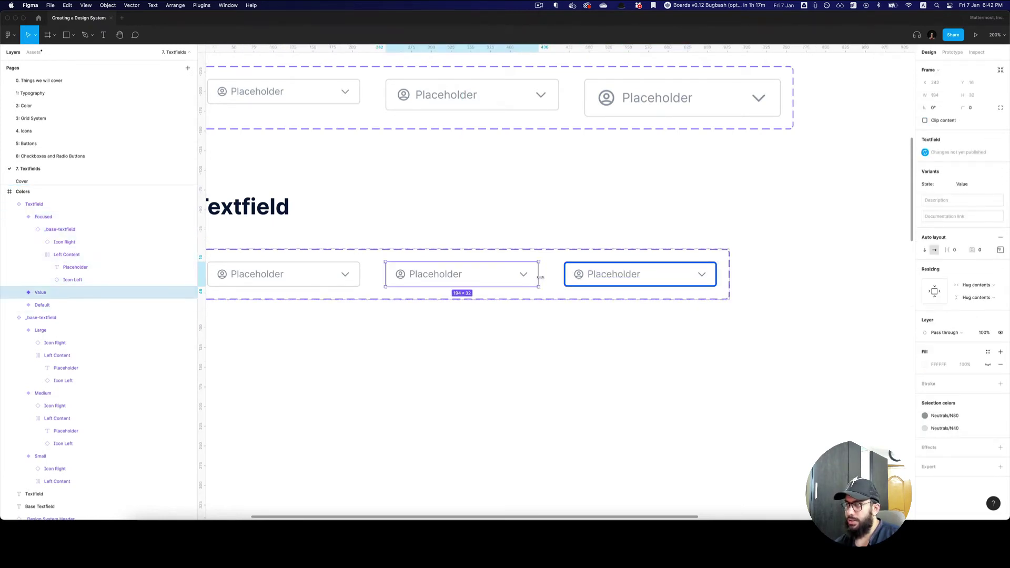
{"action": "key", "text": "Right"}
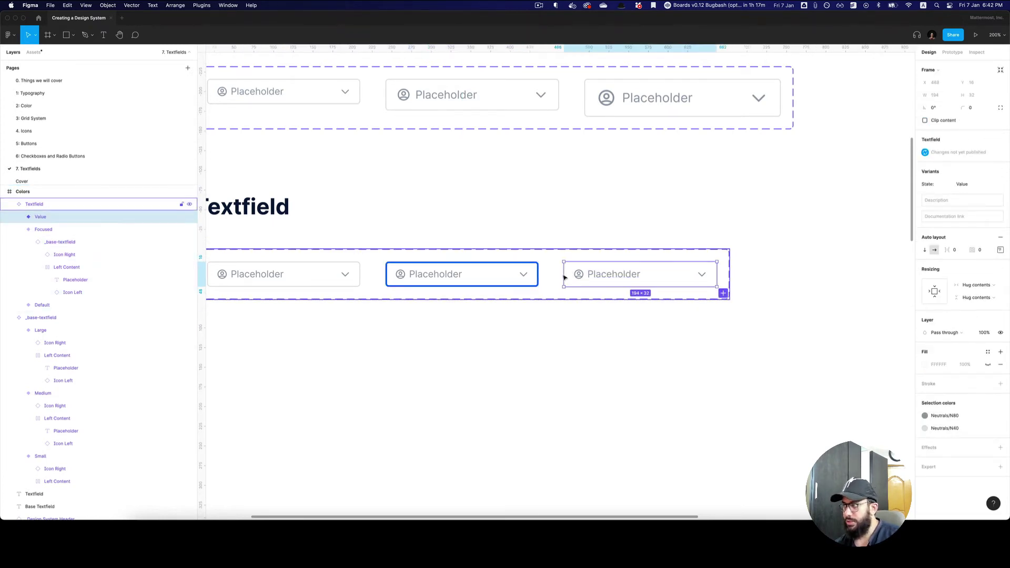
Step: Apply the Default/Body color style to the placeholder text inside the Value variant
{"action": "left_click", "coordinate": [618, 275], "text": "super"}
{"action": "left_click", "coordinate": [965, 254]}
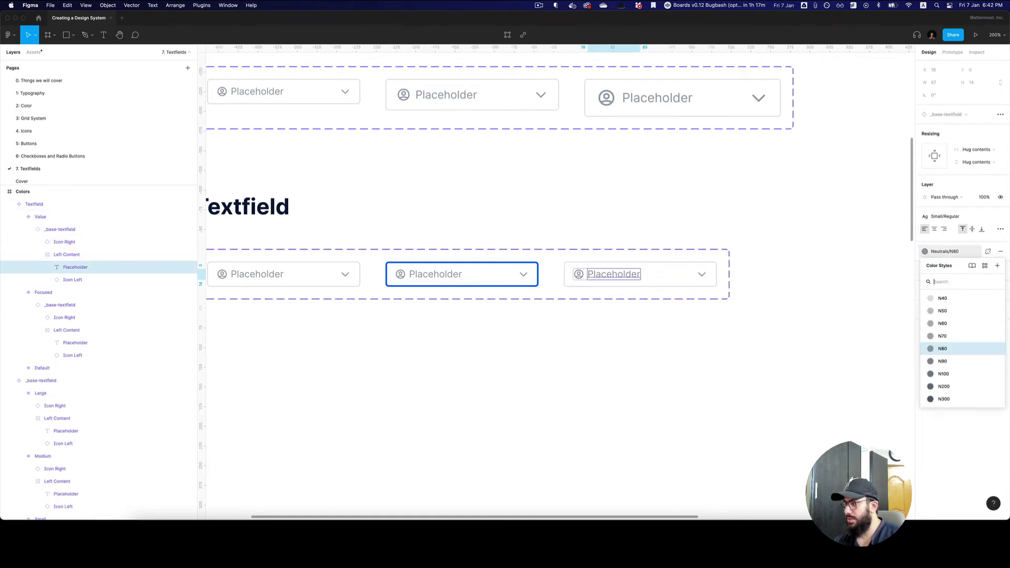
{"action": "type", "text": "bod"}
{"action": "key", "text": "Return"}
{"action": "left_click", "coordinate": [809, 275]}
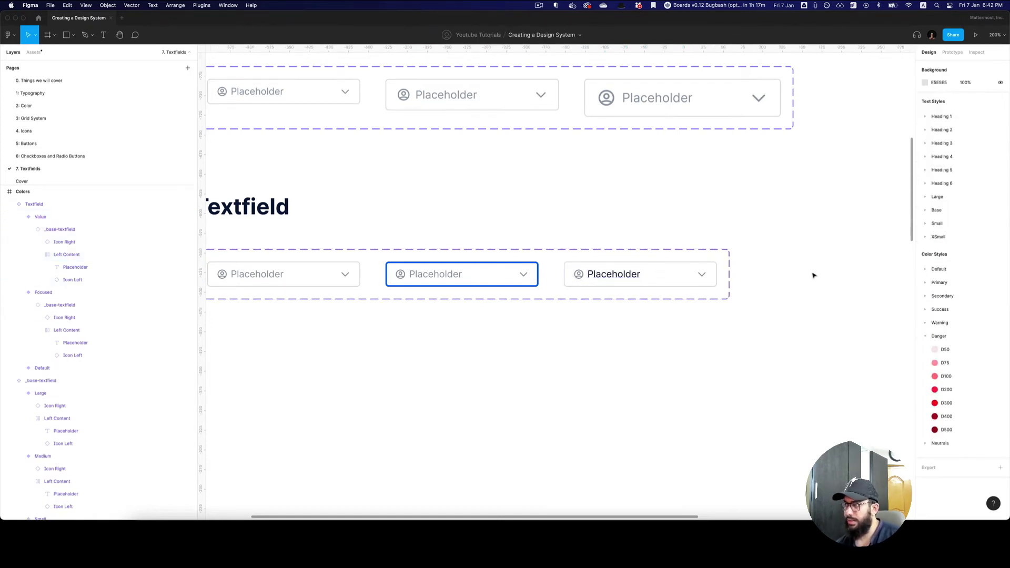
Step: Duplicate the Default variant in the Textfield set and set the copy's State value to Disabled
{"action": "key", "text": "minus"}
{"action": "left_click_drag", "start_coordinate": [813, 274], "coordinate": [699, 262]}
{"action": "left_click", "coordinate": [634, 275]}
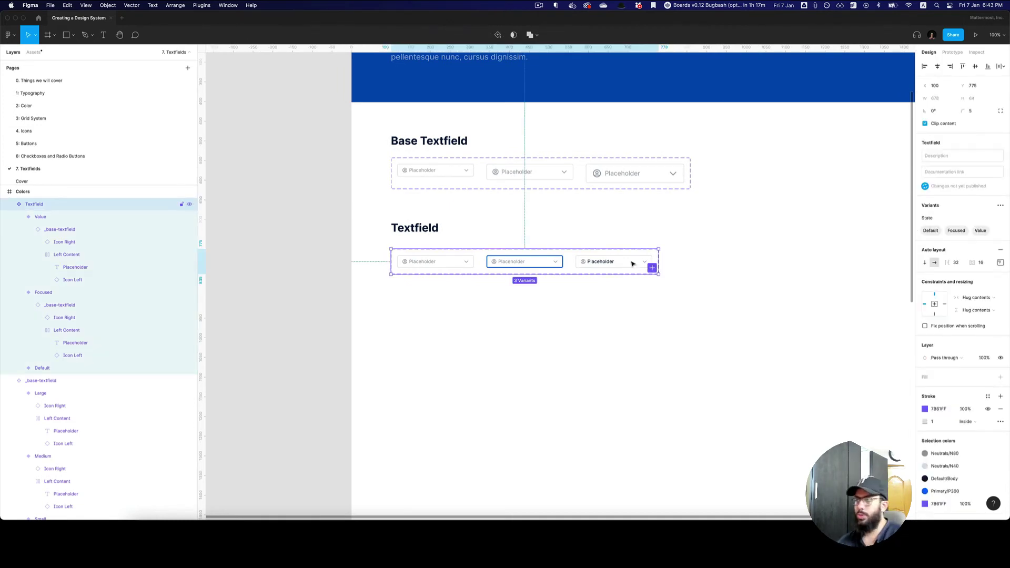
{"action": "left_click", "coordinate": [652, 268]}
{"action": "key", "text": "Left"}
{"action": "key", "text": "Left"}
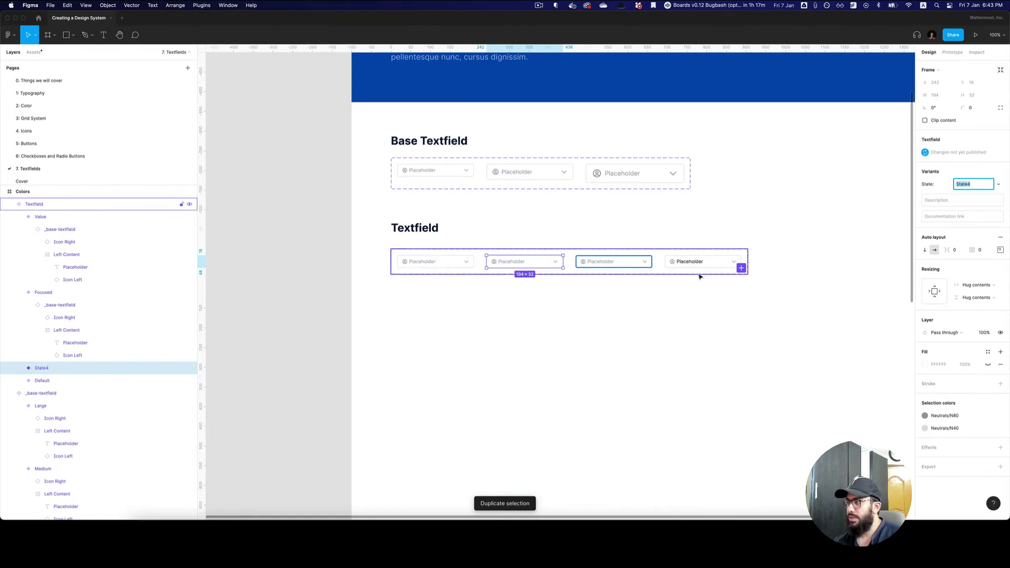
{"action": "type", "text": "Disabled"}
{"action": "key", "text": "Return"}
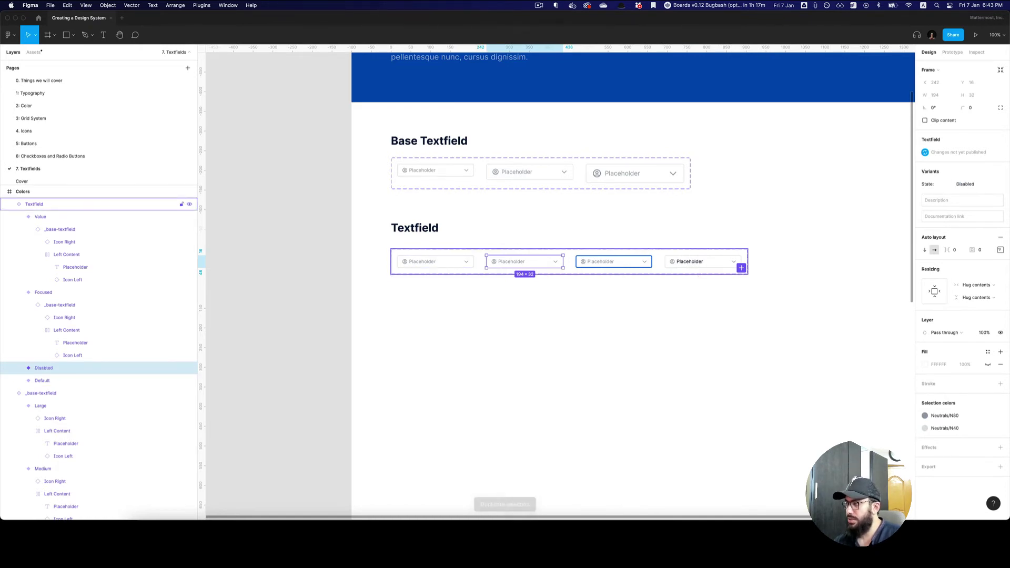
Step: Move the Disabled variant to the end of the Textfield set, after the Value variant
{"action": "key", "text": "Right"}
{"action": "key", "text": "Right"}
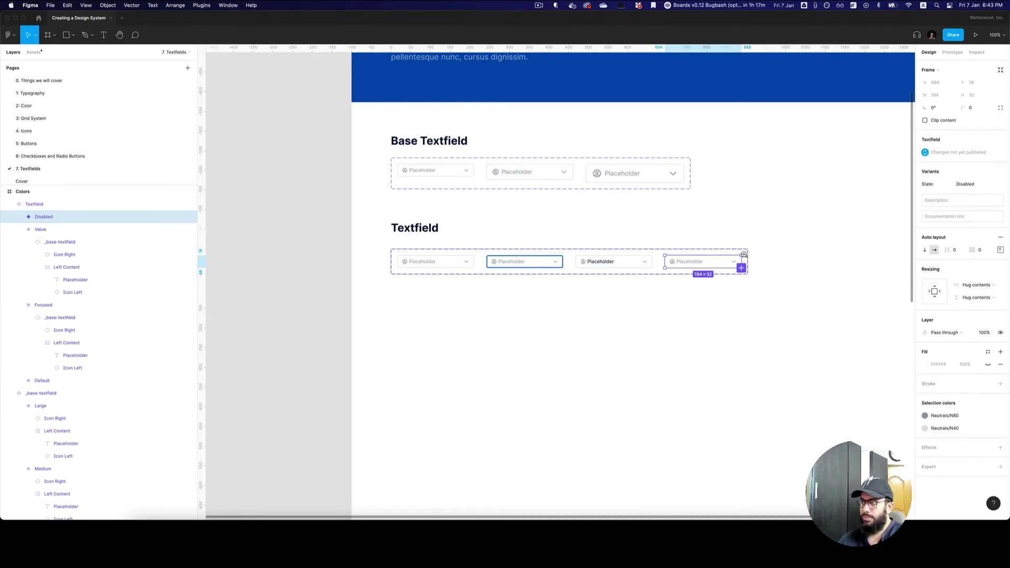
{"action": "left_click", "coordinate": [759, 253]}
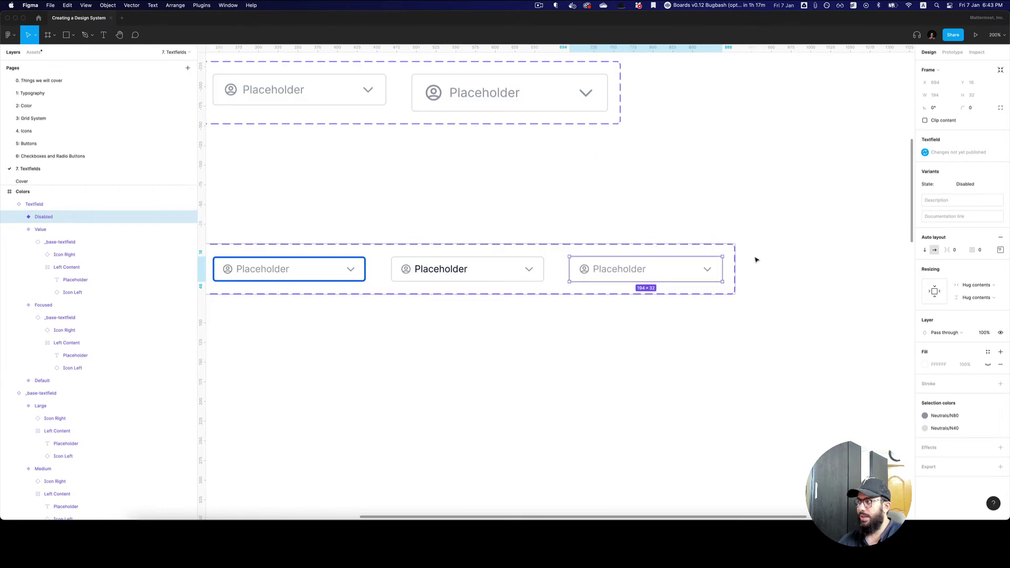
Step: Examine the colors of the small Secondary Disabled button on the Buttons page, and return to the Textfields page
{"action": "left_click", "coordinate": [27, 143]}
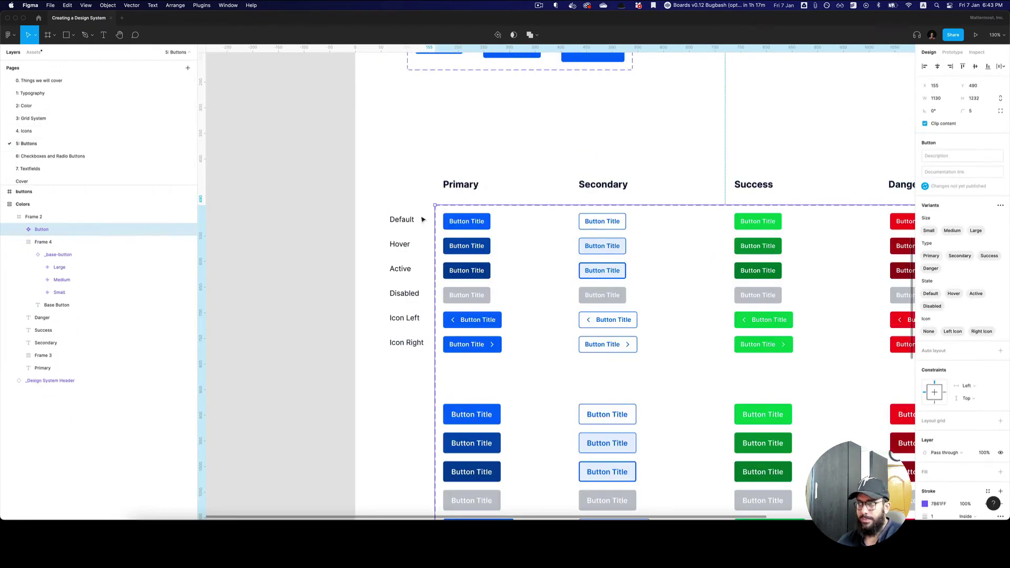
{"action": "left_click", "coordinate": [603, 297]}
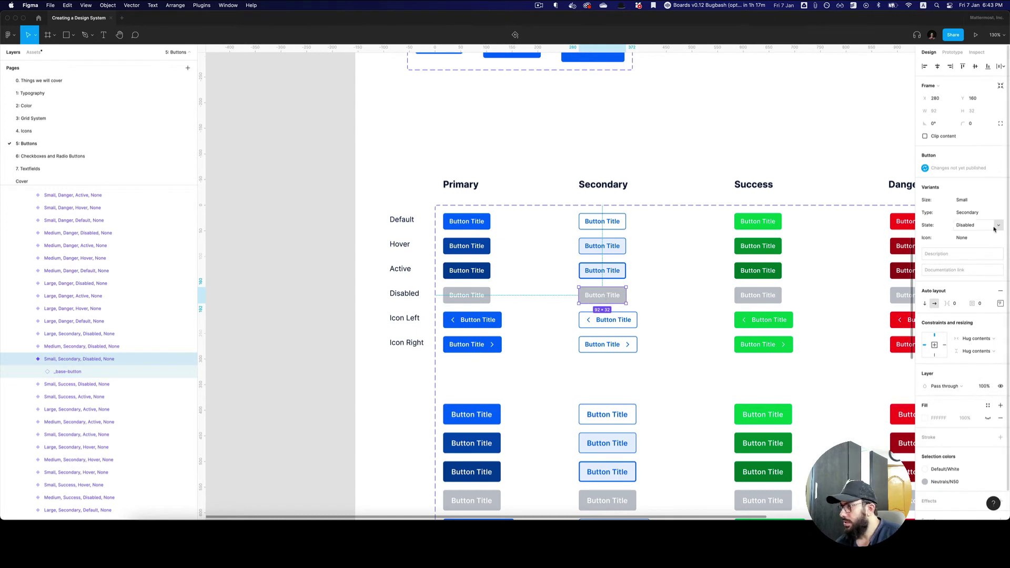
{"action": "left_click", "coordinate": [54, 169]}
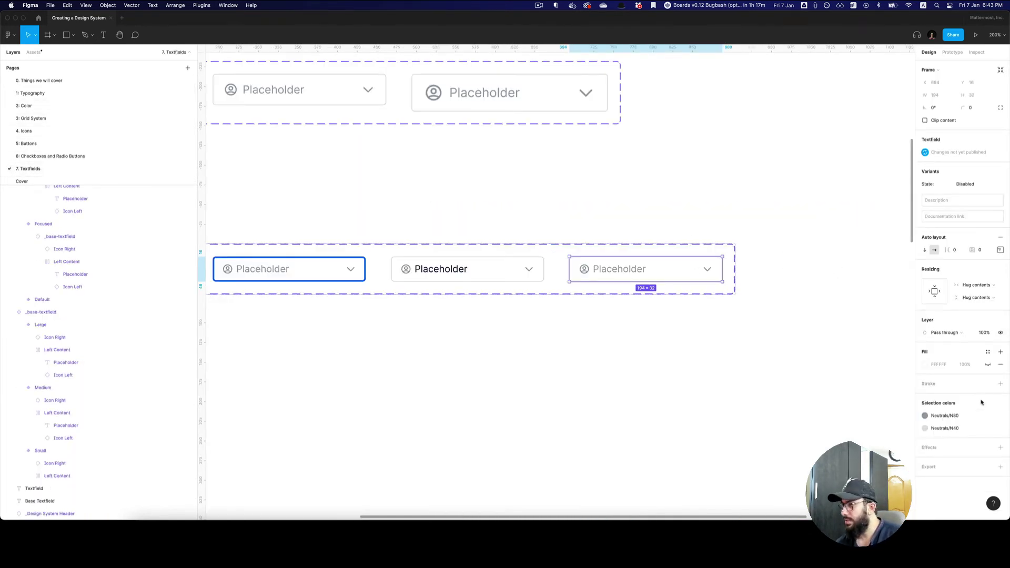
Step: Fill the base textfield inside the Disabled variant with the Neutrals/N20 color style and remove its Neutrals/N40 border
{"action": "left_click", "coordinate": [617, 270]}
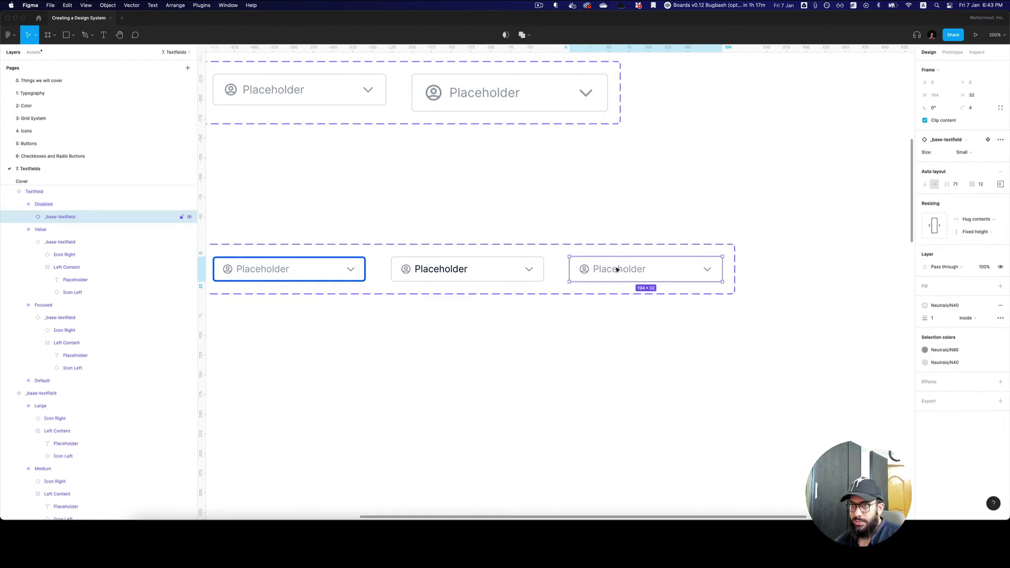
{"action": "left_click", "coordinate": [988, 286]}
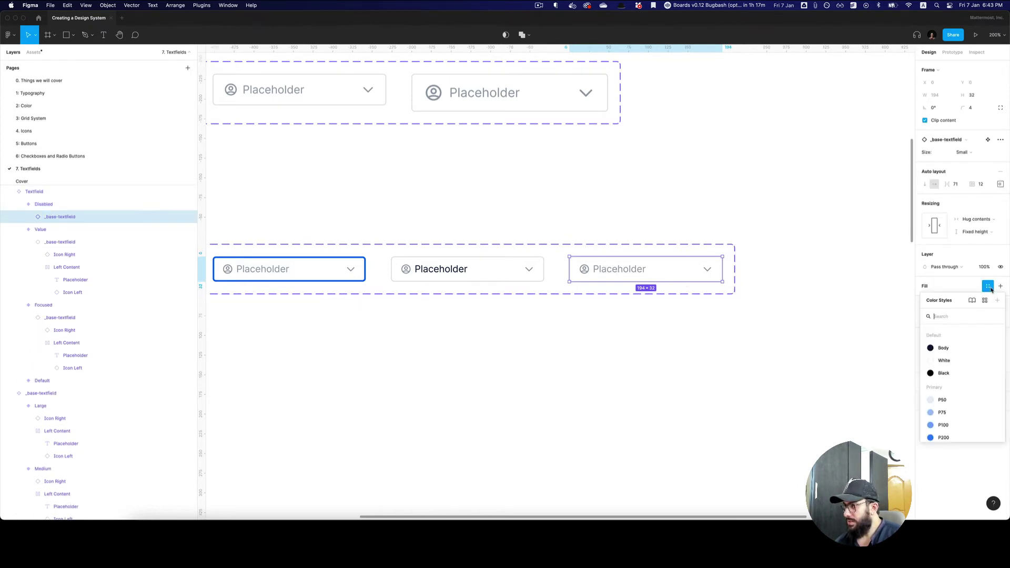
{"action": "type", "text": "n"}
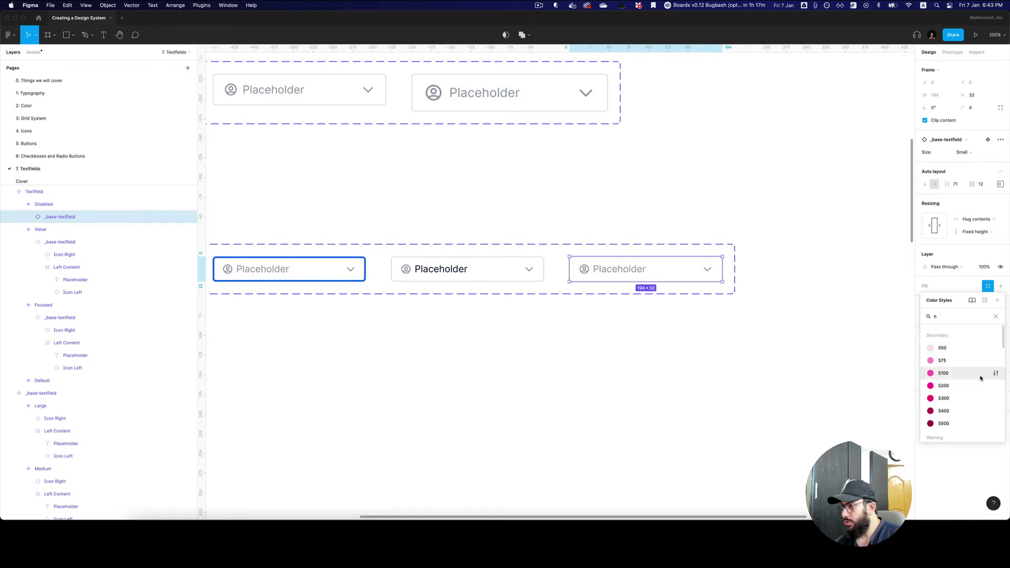
{"action": "scroll", "coordinate": [980, 377], "scroll_direction": "down", "scroll_amount": 3}
{"action": "type", "text": "e"}
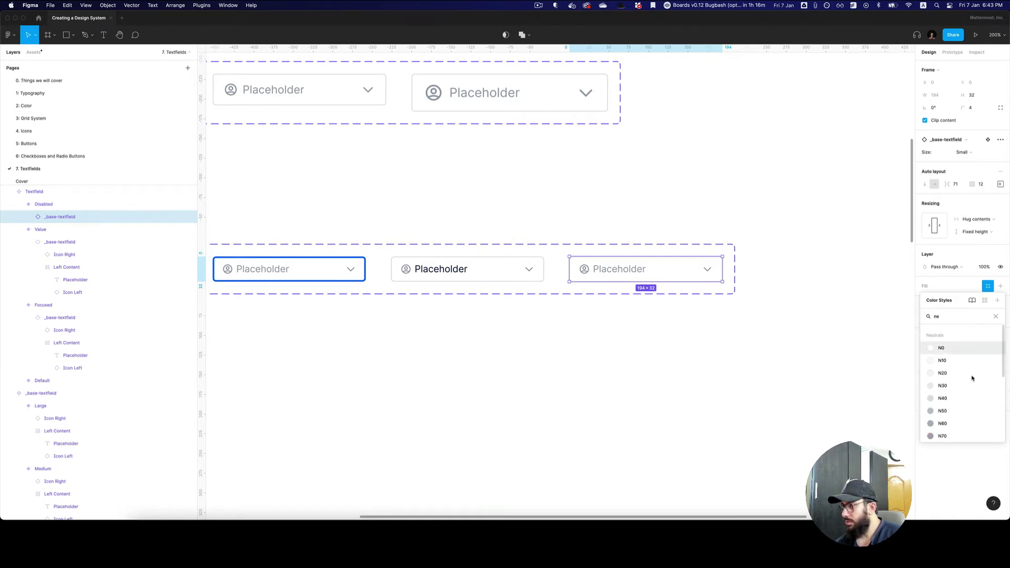
{"action": "left_click", "coordinate": [957, 373]}
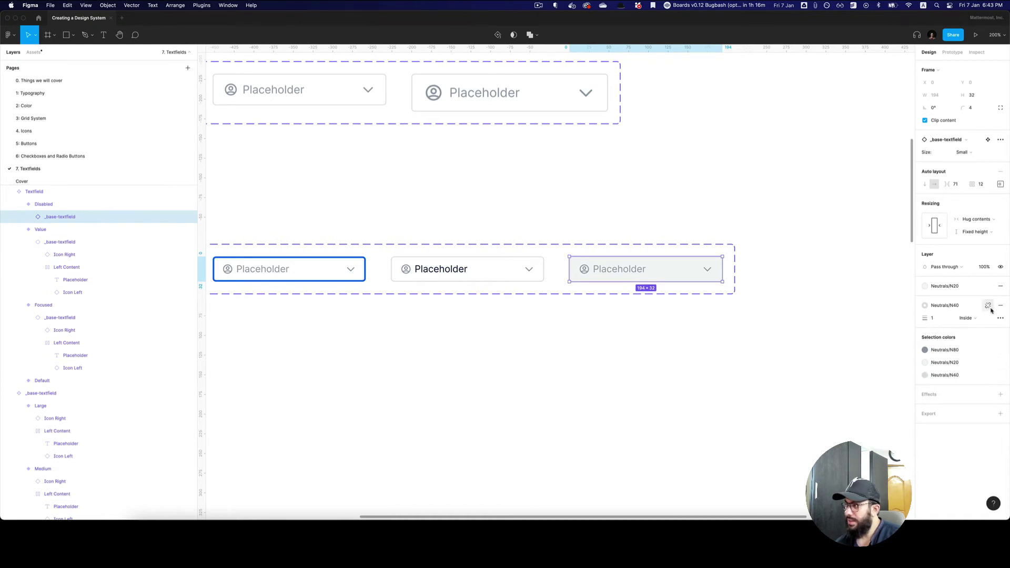
{"action": "left_click", "coordinate": [834, 301]}
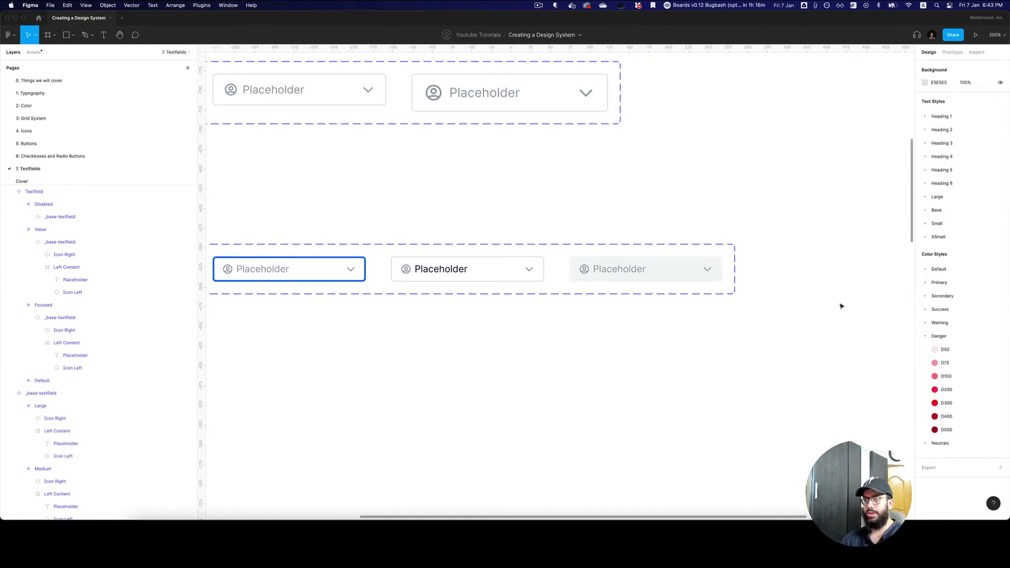
{"action": "left_click", "coordinate": [696, 273]}
{"action": "left_click", "coordinate": [769, 258]}
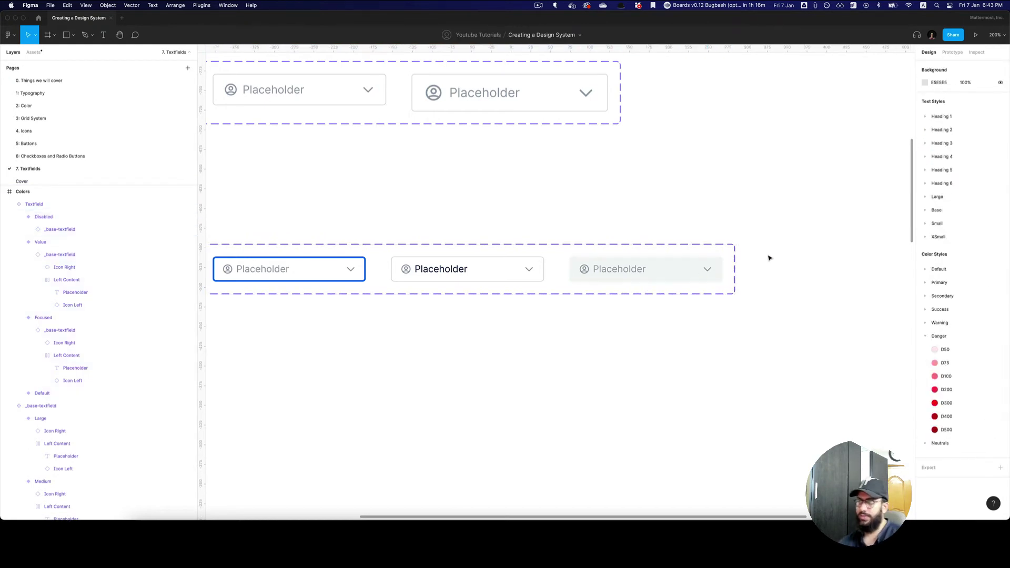
Step: Stretch the Textfield component set's frame to about 661 px high and remove its auto layout
{"action": "left_click", "coordinate": [768, 254], "text": "alt"}
{"action": "left_click_drag", "start_coordinate": [769, 257], "coordinate": [721, 241]}
{"action": "left_click", "coordinate": [640, 239]}
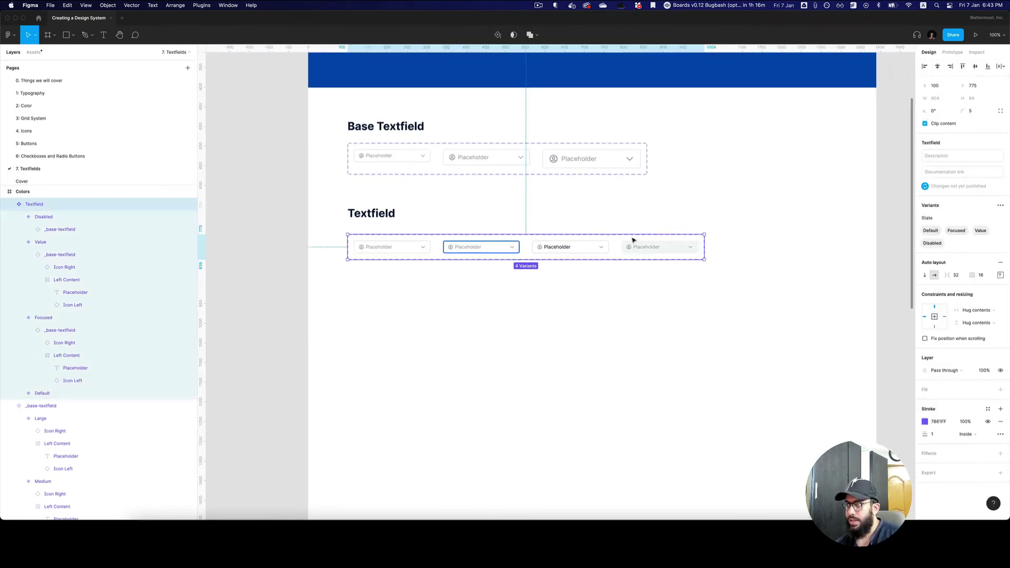
{"action": "left_click_drag", "start_coordinate": [656, 263], "coordinate": [687, 444]}
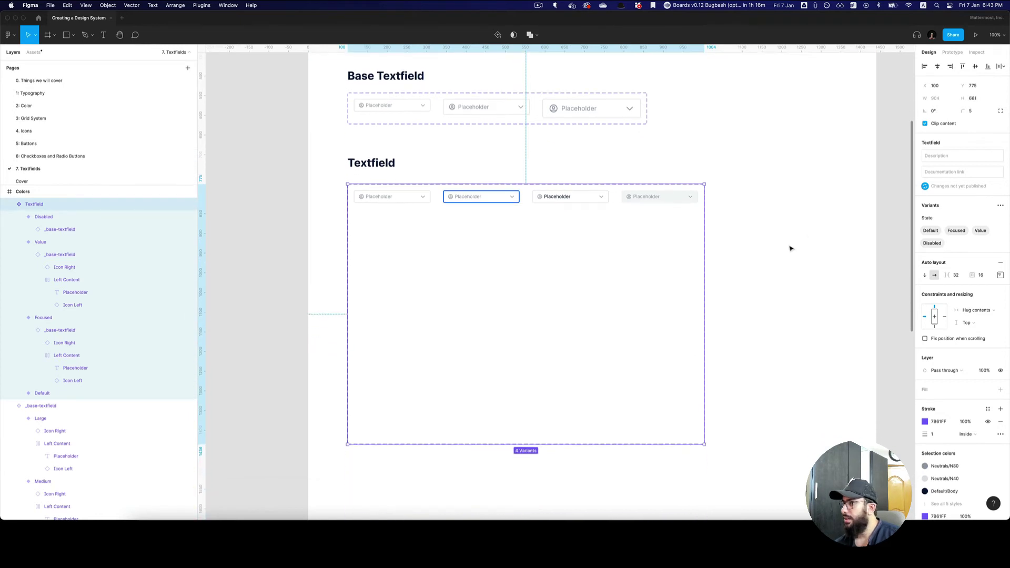
{"action": "left_click", "coordinate": [1000, 261]}
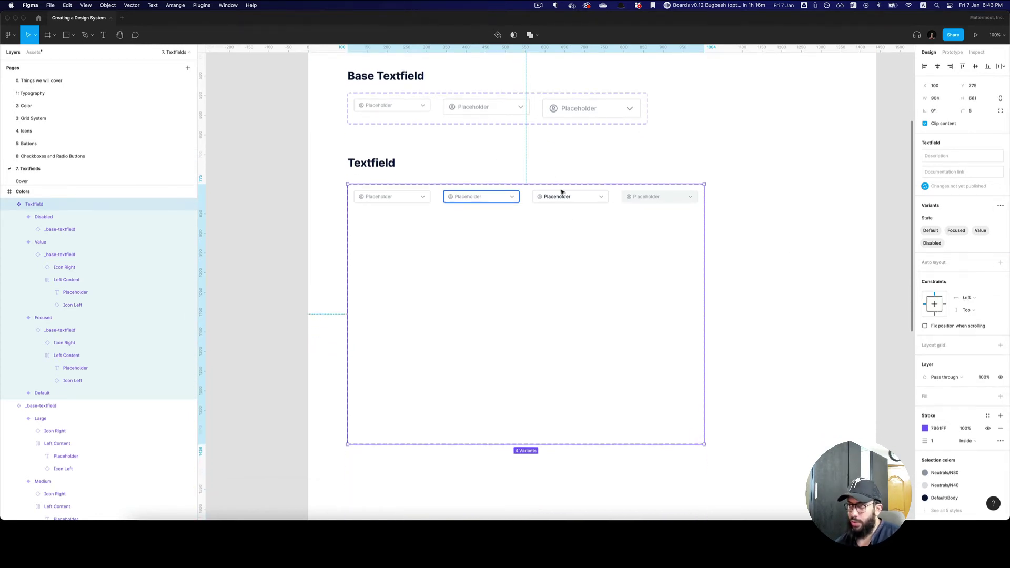
Step: Widen the Textfield component set's frame to about 1244 px
{"action": "left_click", "coordinate": [669, 198]}
{"action": "left_click", "coordinate": [571, 198], "text": "shift"}
{"action": "left_click", "coordinate": [501, 199], "text": "shift"}
{"action": "left_click", "coordinate": [409, 196], "text": "shift"}
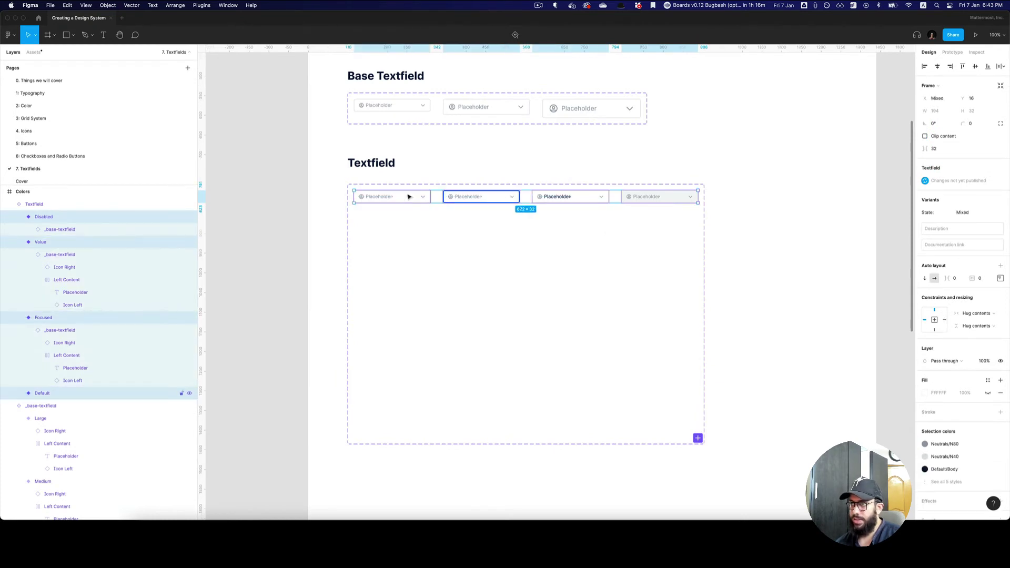
{"action": "left_click", "coordinate": [753, 187]}
{"action": "left_click", "coordinate": [703, 219]}
{"action": "left_click_drag", "start_coordinate": [704, 219], "coordinate": [839, 217]}
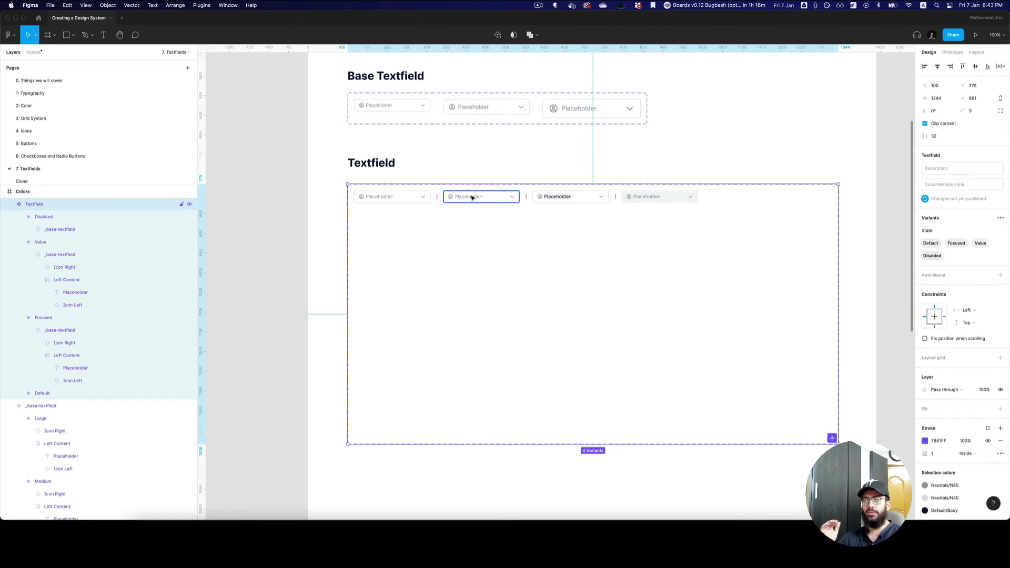
{"action": "left_click", "coordinate": [415, 200]}
{"action": "left_click", "coordinate": [481, 197], "text": "shift"}
{"action": "left_click", "coordinate": [571, 197], "text": "shift"}
{"action": "left_click", "coordinate": [660, 197], "text": "shift"}
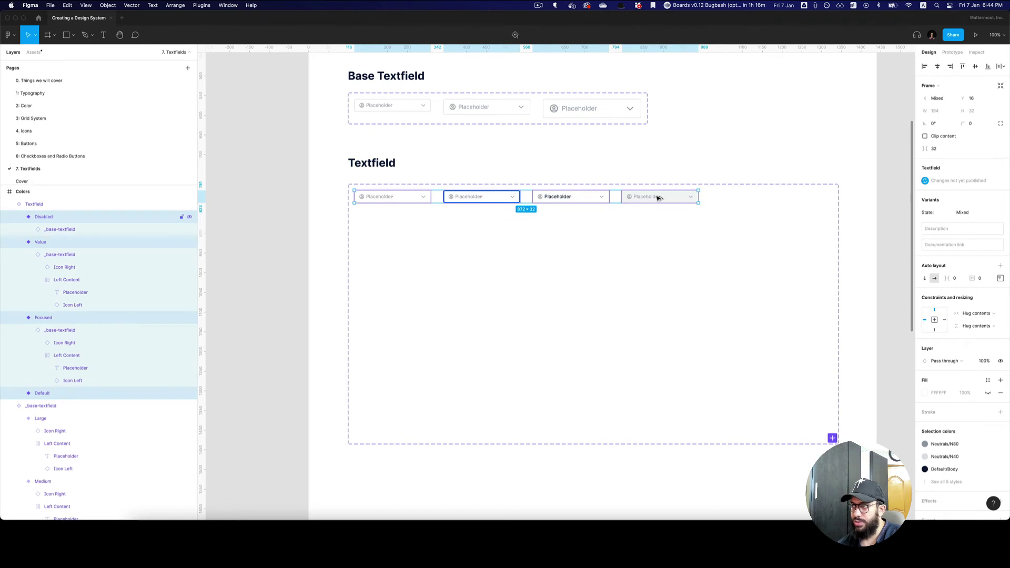
{"action": "left_click_drag", "start_coordinate": [658, 198], "coordinate": [656, 221]}
{"action": "key", "text": "super+z"}
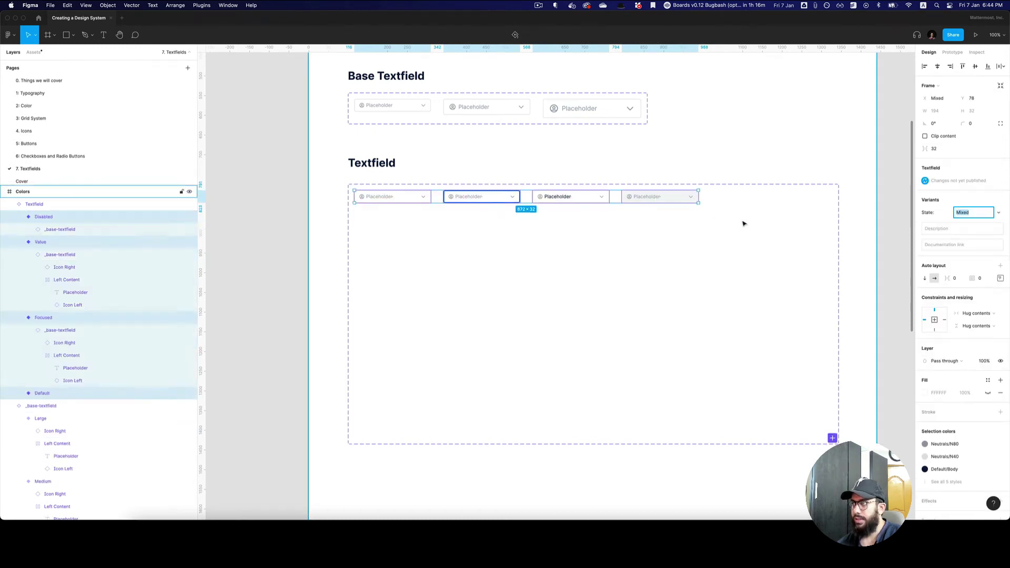
Step: Add a new variant property named Icon Left to the Textfield component set
{"action": "left_click", "coordinate": [743, 223]}
{"action": "left_click", "coordinate": [1001, 218]}
{"action": "left_click", "coordinate": [982, 244]}
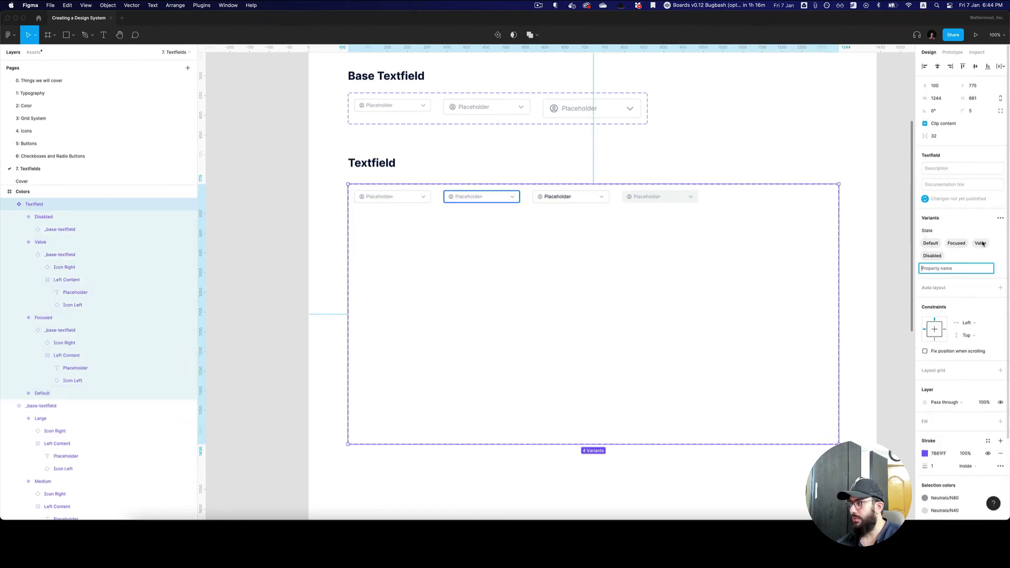
{"action": "type", "text": "Icon Left"}
{"action": "key", "text": "Return"}
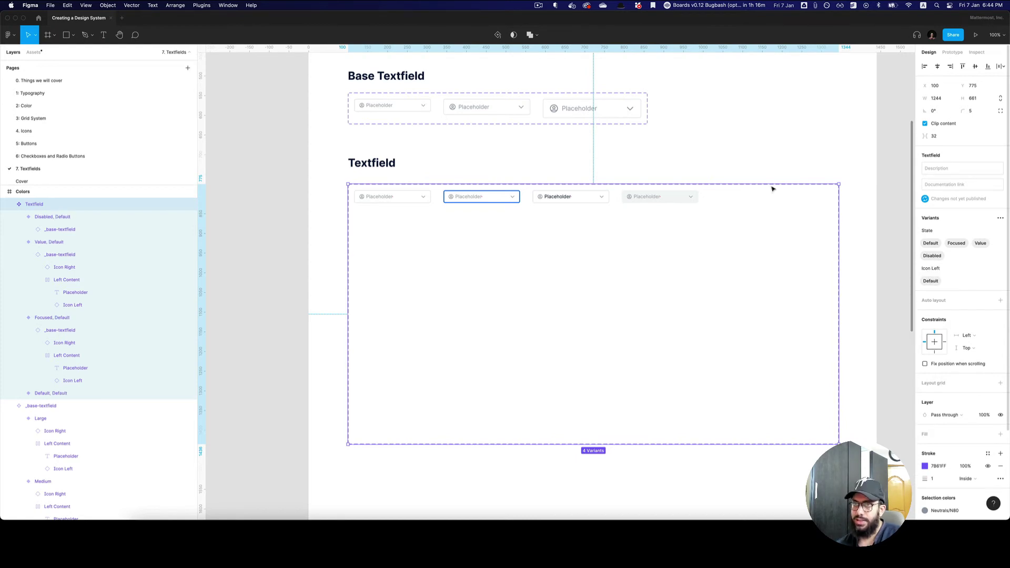
Step: Check the Icon property's options on the small Primary Active button on the Buttons page, and return to the Textfields page
{"action": "left_click", "coordinate": [124, 143]}
{"action": "left_click", "coordinate": [472, 267]}
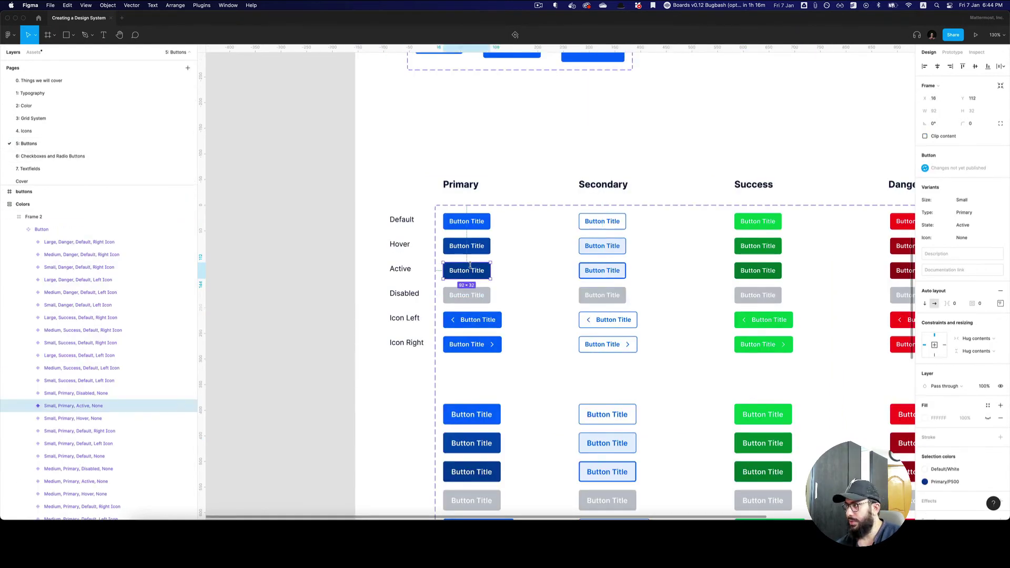
{"action": "left_click", "coordinate": [997, 240]}
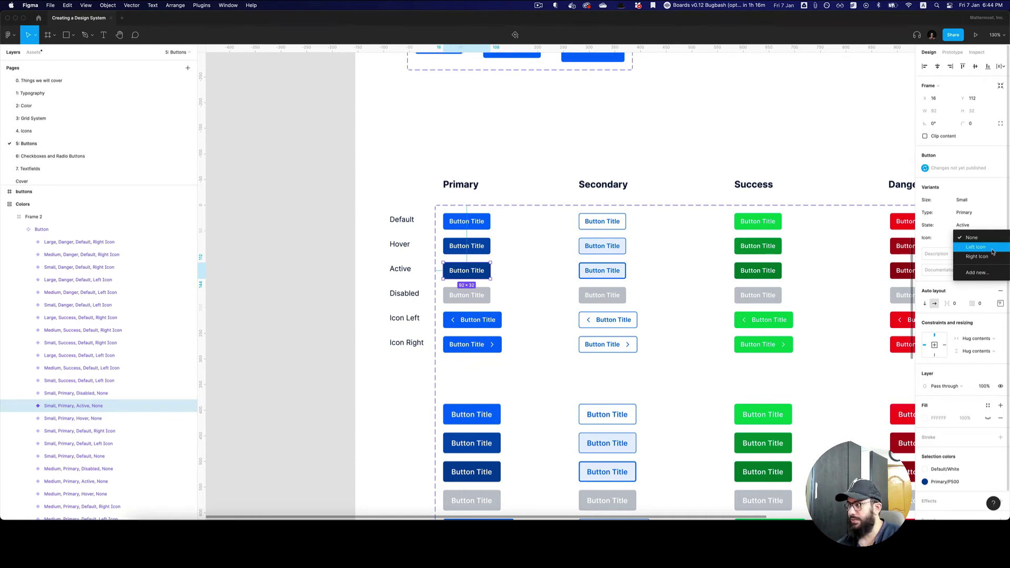
{"action": "key", "text": "Escape"}
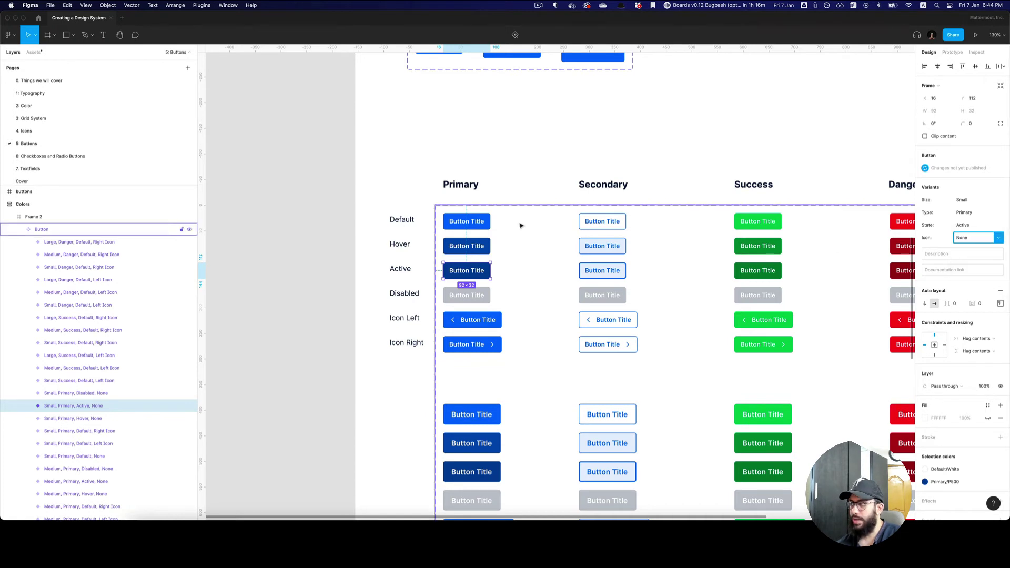
{"action": "left_click", "coordinate": [67, 167]}
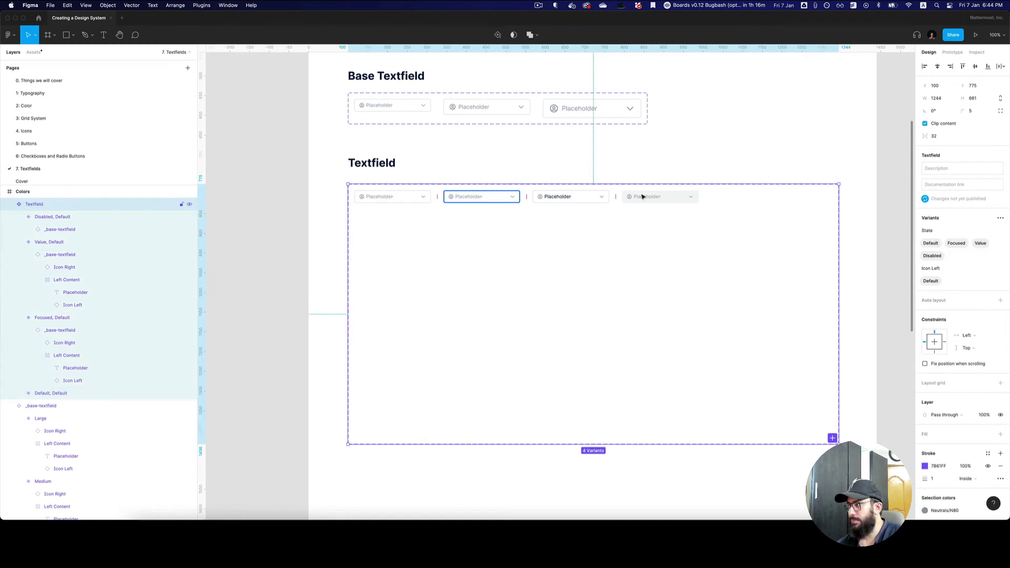
Step: Rename the Textfield set's Icon Left property to Icon and its Default value to Both
{"action": "double_click", "coordinate": [931, 269]}
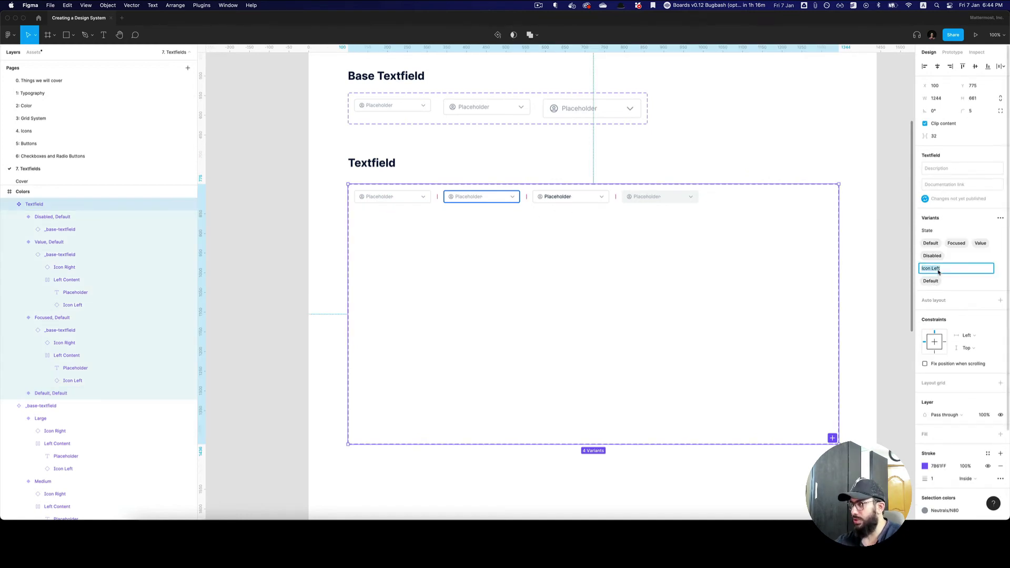
{"action": "type", "text": "Icon"}
{"action": "key", "text": "Return"}
{"action": "double_click", "coordinate": [931, 281]}
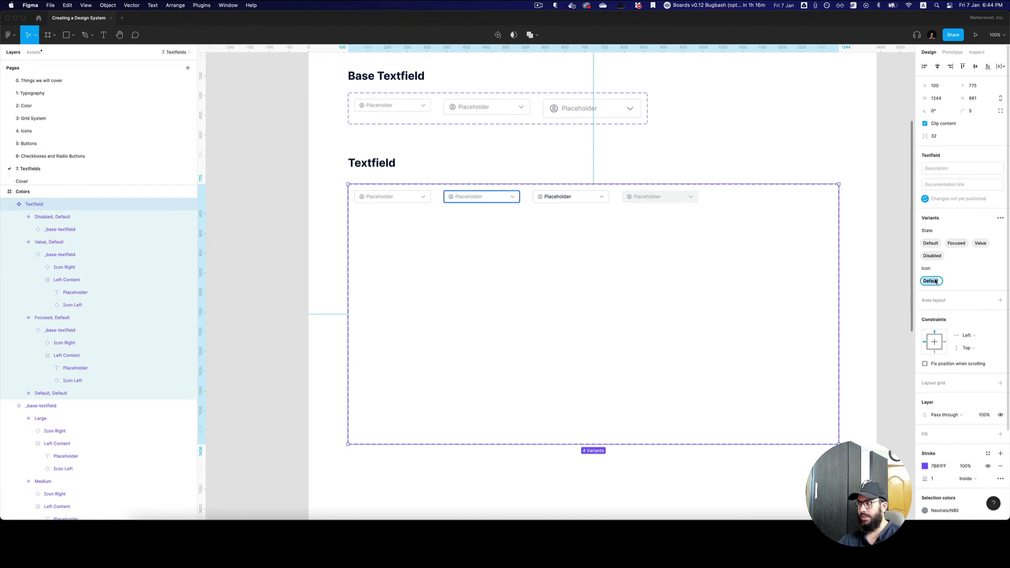
{"action": "type", "text": "Both"}
{"action": "key", "text": "Return"}
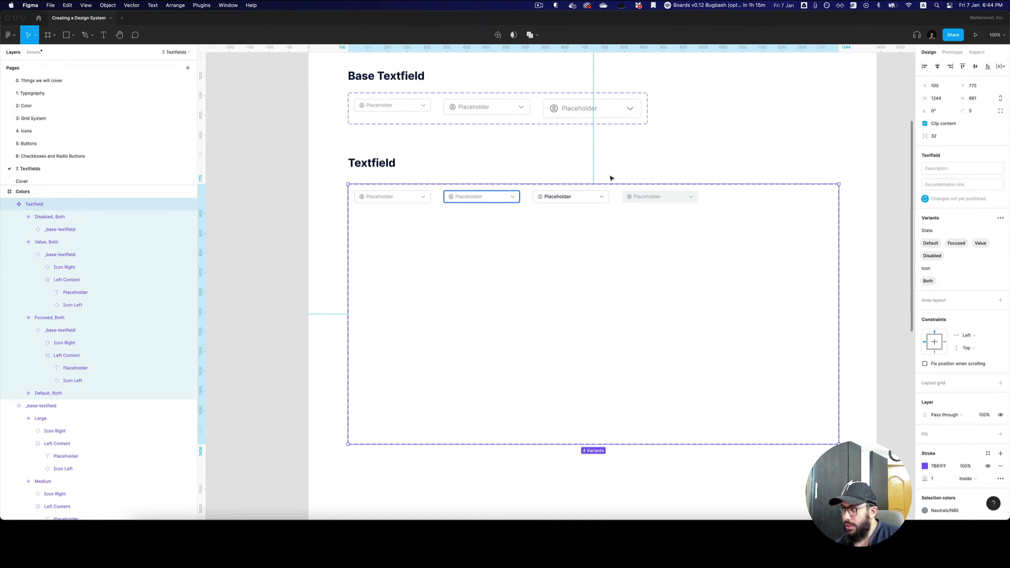
Step: Duplicate the four Textfield variants into a second row about 24 px below and set the copies' Icon value to Left
{"action": "left_click", "coordinate": [634, 196]}
{"action": "left_click", "coordinate": [569, 197], "text": "shift"}
{"action": "left_click", "coordinate": [478, 197], "text": "shift"}
{"action": "left_click", "coordinate": [393, 196], "text": "shift"}
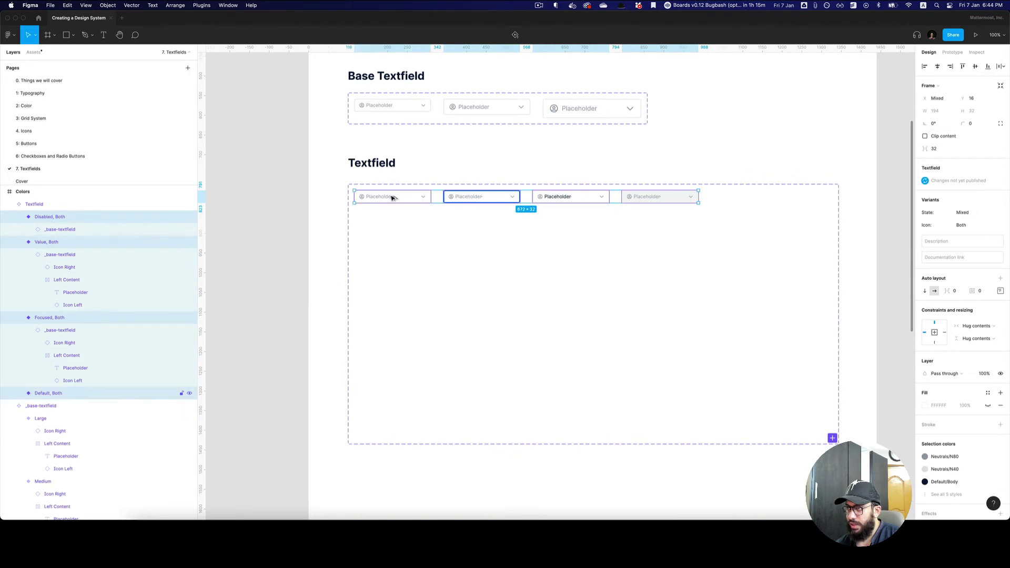
{"action": "left_click_drag", "start_coordinate": [393, 197], "coordinate": [393, 220]}
{"action": "left_click", "coordinate": [972, 225]}
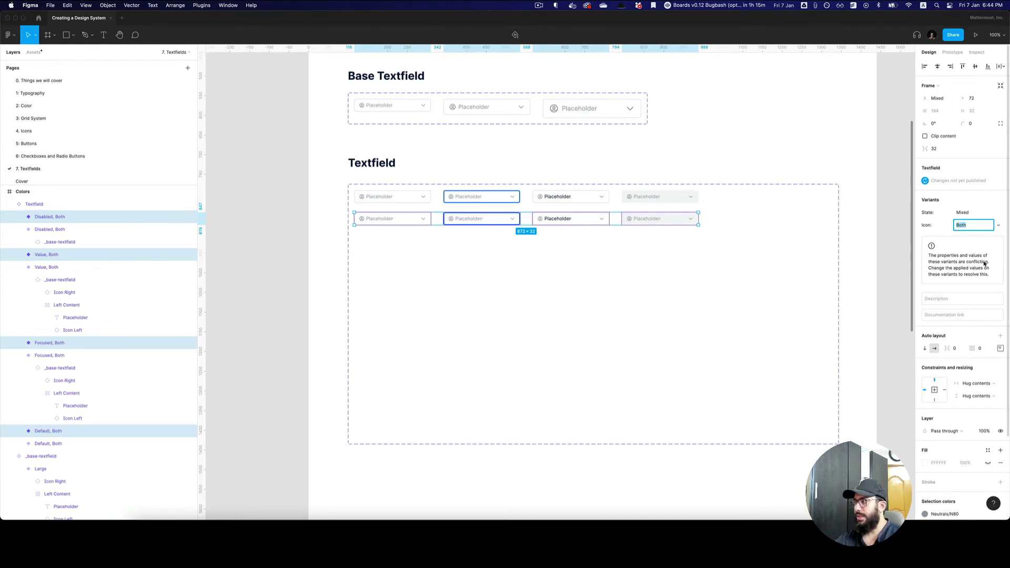
{"action": "type", "text": "Left"}
{"action": "key", "text": "Return"}
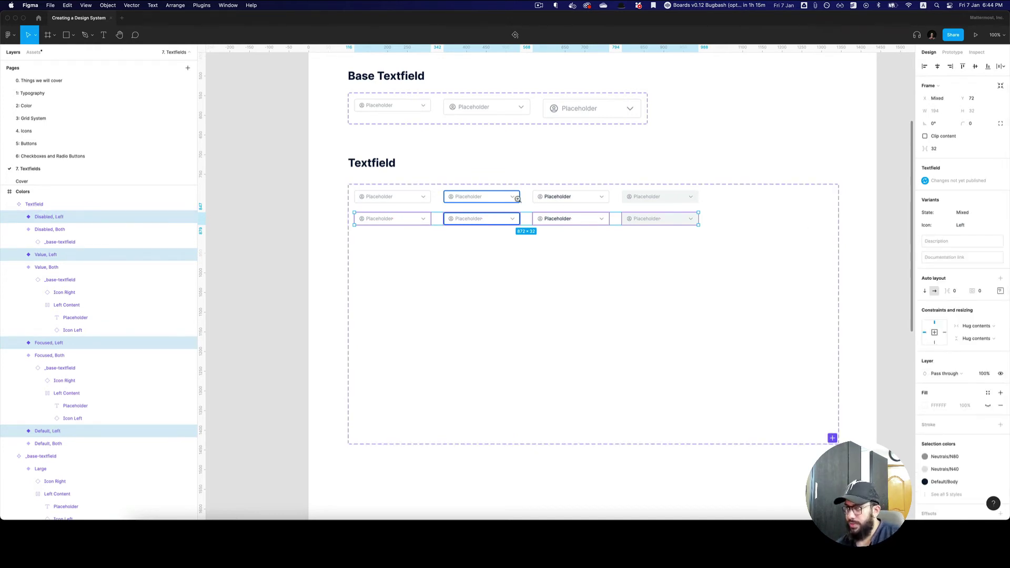
Step: Try hiding the right chevron icon in the second row's Default variant, and show it again
{"action": "scroll", "coordinate": [476, 210], "scroll_direction": "up", "scroll_amount": 5}
{"action": "left_click", "coordinate": [372, 227]}
{"action": "double_click", "coordinate": [372, 227]}
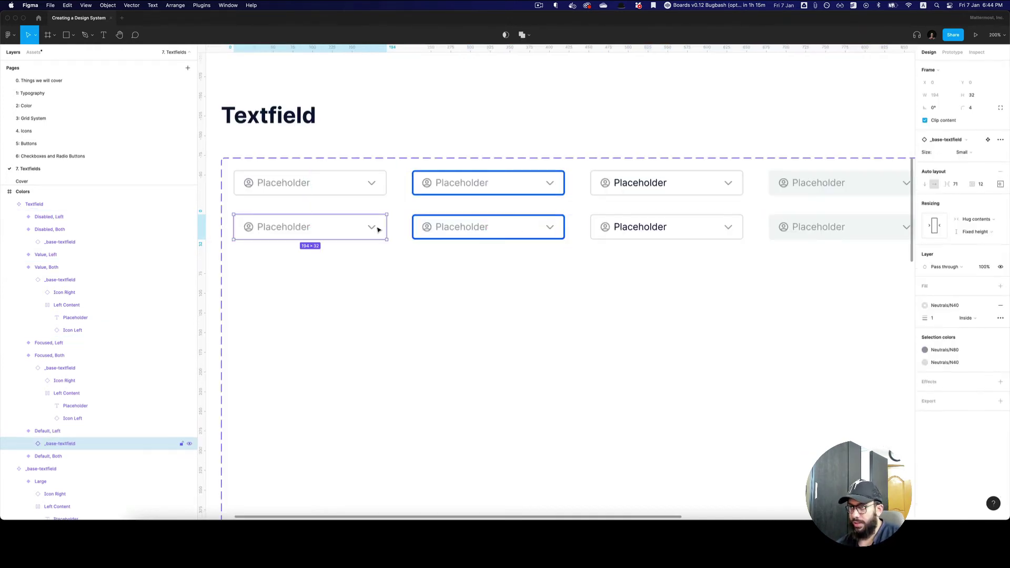
{"action": "double_click", "coordinate": [372, 227]}
{"action": "double_click", "coordinate": [554, 228], "text": "shift"}
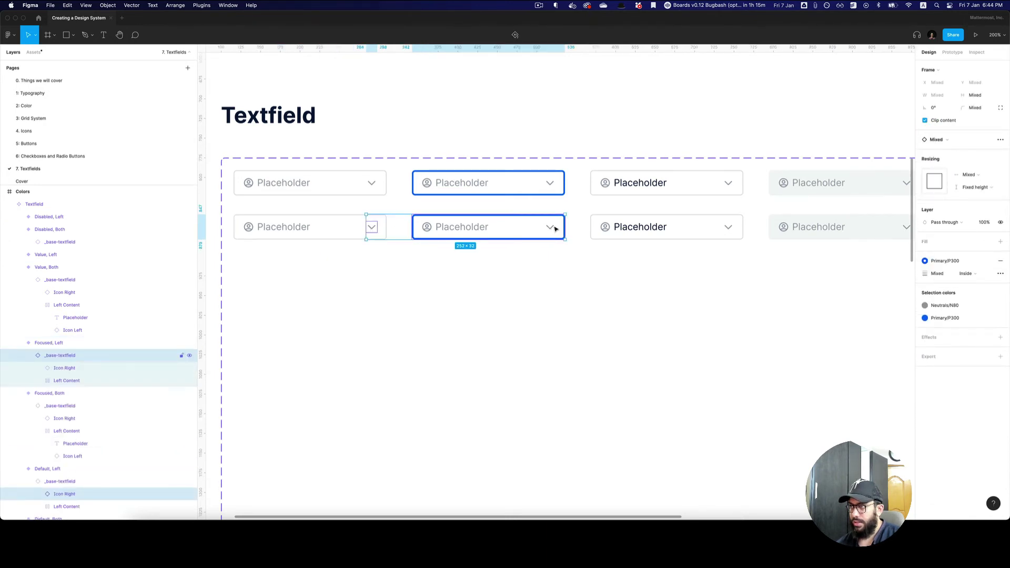
{"action": "left_click", "coordinate": [550, 227], "text": "shift"}
{"action": "left_click", "coordinate": [371, 226]}
{"action": "key", "text": "super+shift+h"}
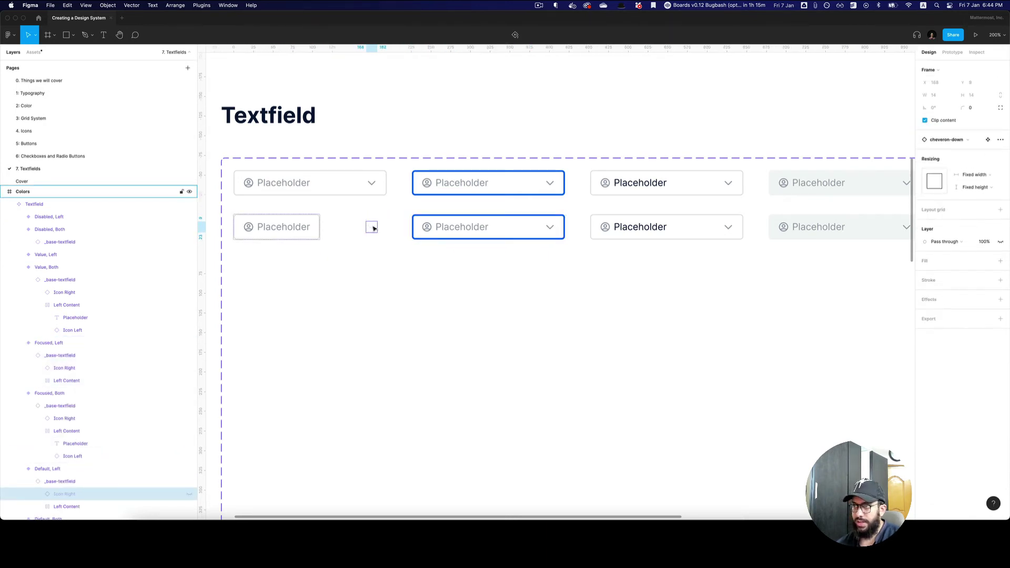
{"action": "key", "text": "super+shift+h"}
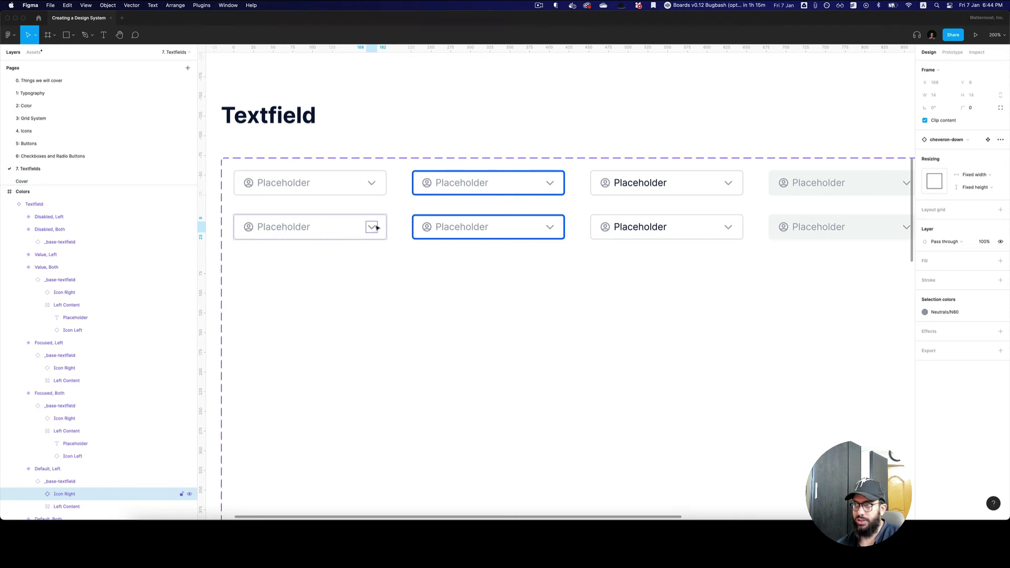
Step: Set the horizontal resizing of the Small, Medium and Large base textfield variants to Fixed width
{"action": "left_click", "coordinate": [383, 226]}
{"action": "key", "text": "minus"}
{"action": "left_click_drag", "start_coordinate": [395, 196], "coordinate": [390, 291]}
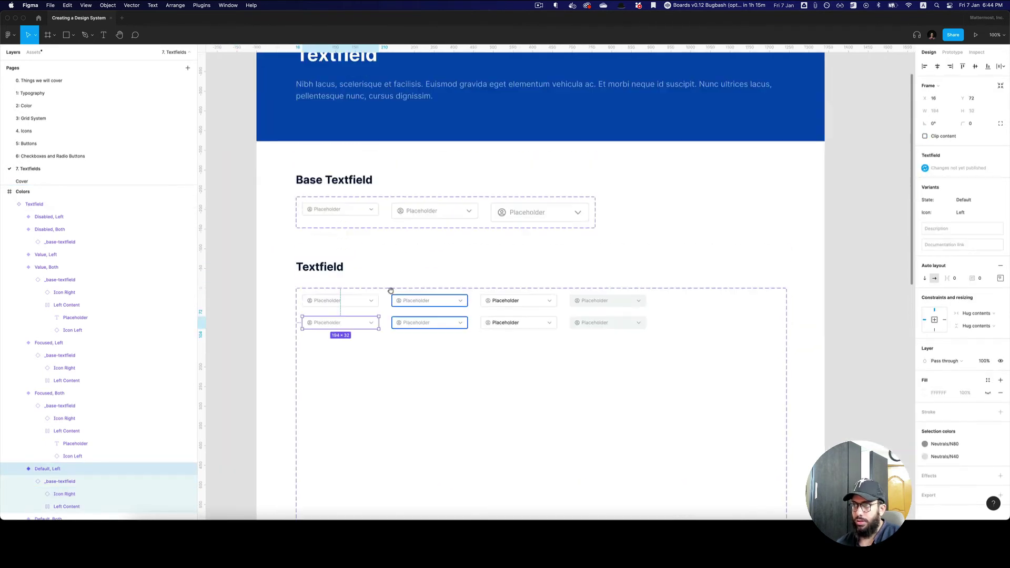
{"action": "left_click", "coordinate": [368, 210]}
{"action": "left_click", "coordinate": [434, 211], "text": "shift"}
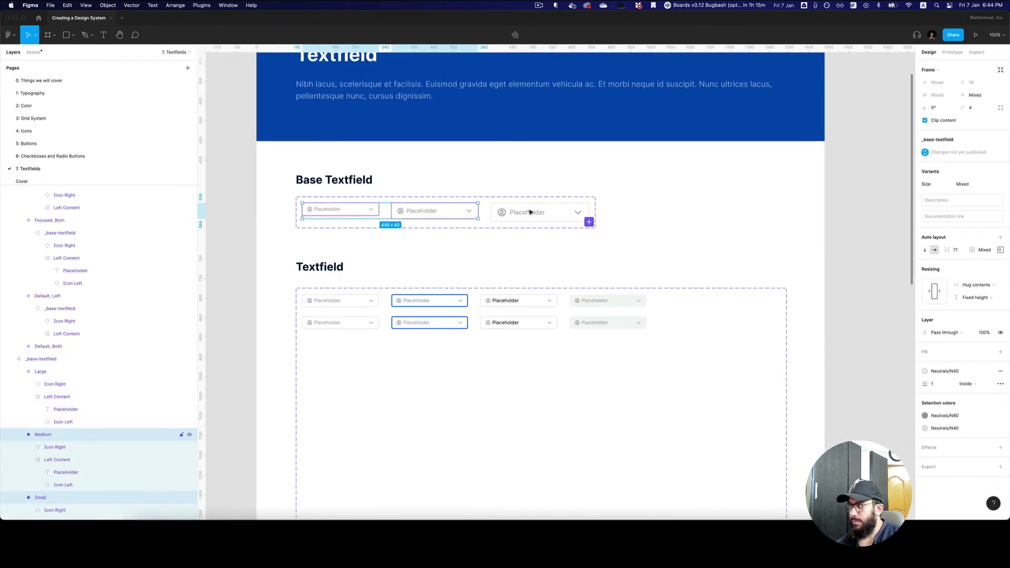
{"action": "left_click", "coordinate": [531, 212], "text": "shift"}
{"action": "left_click", "coordinate": [975, 286]}
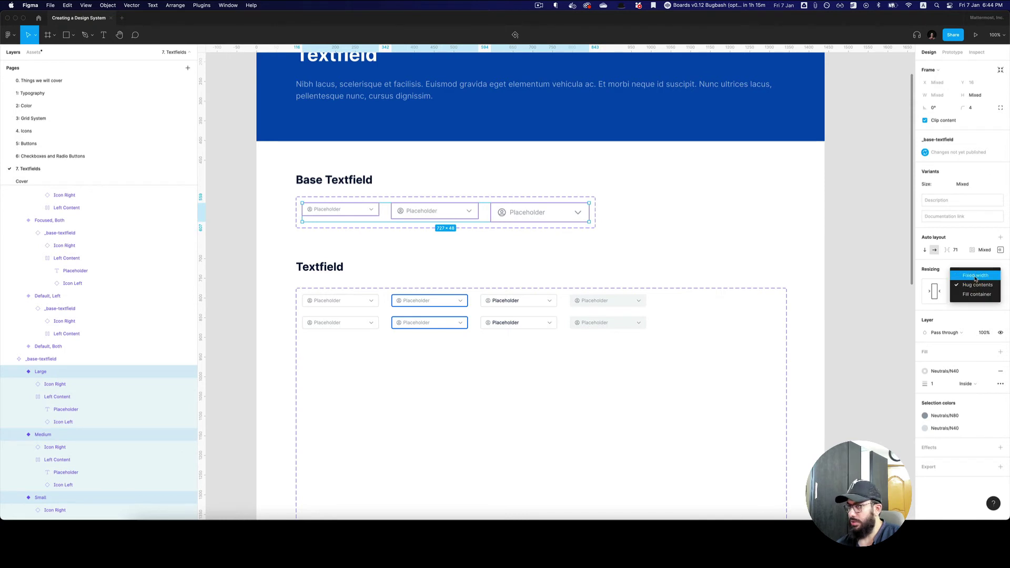
{"action": "left_click", "coordinate": [974, 275]}
Step: Hide the right chevron icons in the Default and Focused variants of the Textfield set's second row
{"action": "scroll", "coordinate": [367, 300], "scroll_direction": "up", "scroll_amount": 5}
{"action": "left_click", "coordinate": [380, 342]}
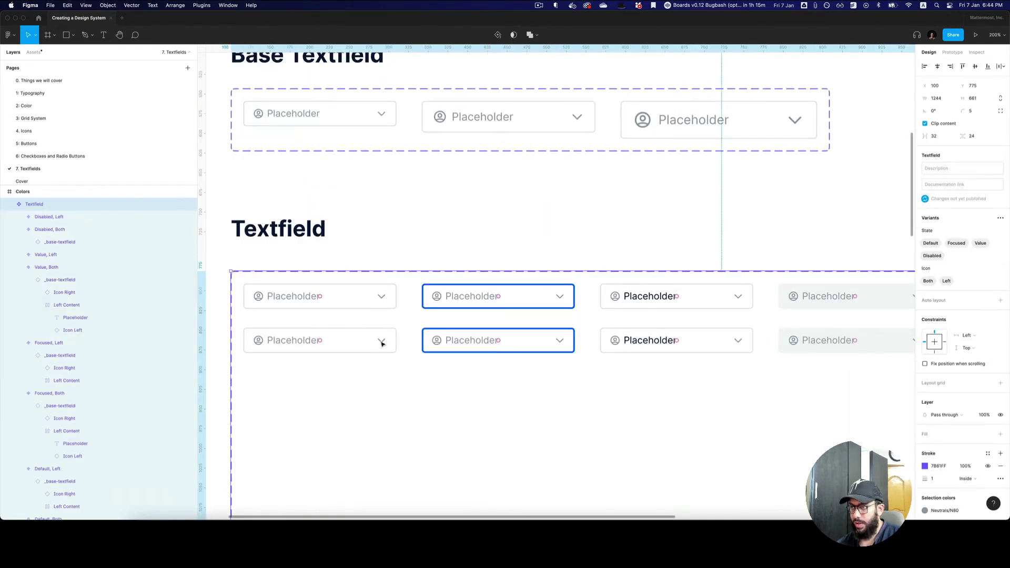
{"action": "double_click", "coordinate": [382, 343]}
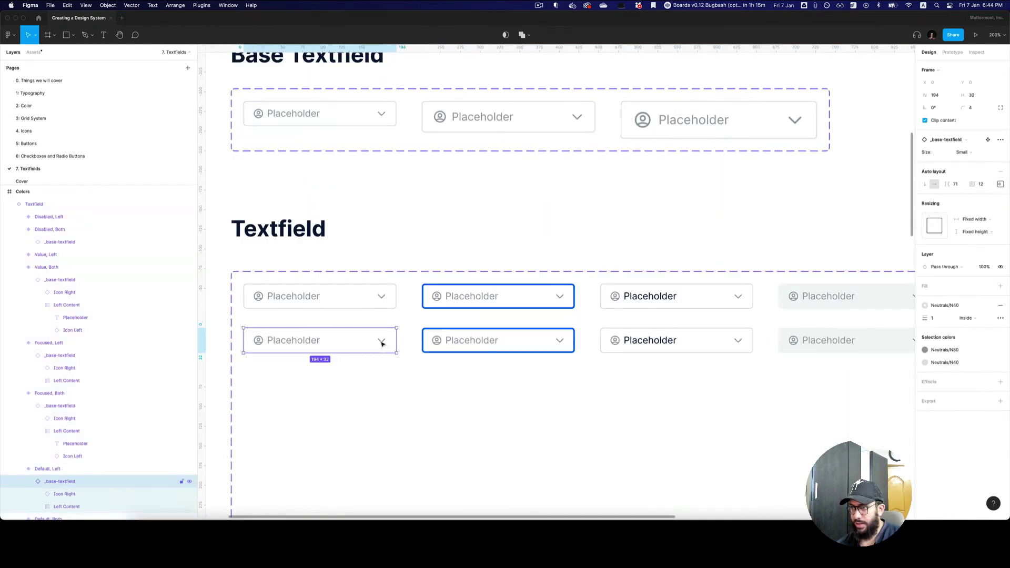
{"action": "double_click", "coordinate": [563, 343]}
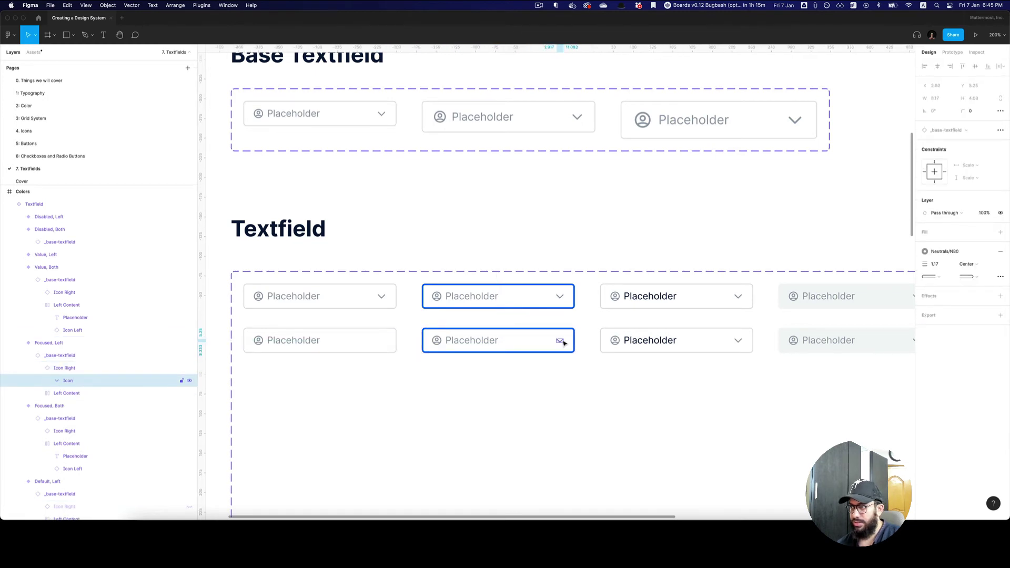
{"action": "key", "text": "shift+Return"}
{"action": "key", "text": "super+shift+h"}
Step: Hide the right chevron icons in the Value and Disabled variants of the Textfield set's second row
{"action": "scroll", "coordinate": [631, 345], "scroll_direction": "left", "scroll_amount": 1}
{"action": "left_click", "coordinate": [746, 343]}
{"action": "double_click", "coordinate": [746, 342]}
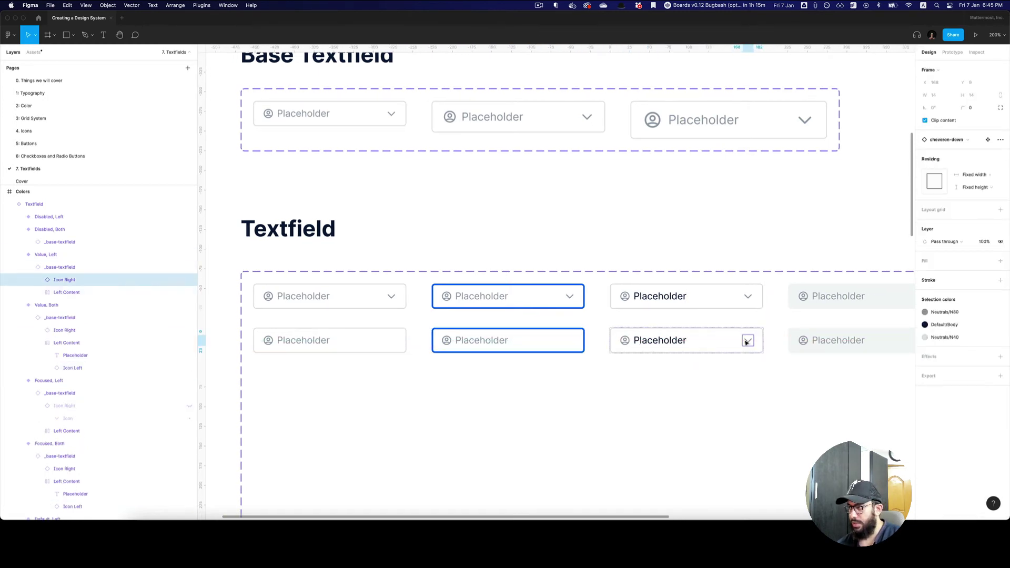
{"action": "key", "text": "shift+super+h"}
{"action": "scroll", "coordinate": [684, 326], "scroll_direction": "right", "scroll_amount": 3}
{"action": "scroll", "coordinate": [683, 326], "scroll_direction": "down", "scroll_amount": 1}
{"action": "double_click", "coordinate": [670, 316]}
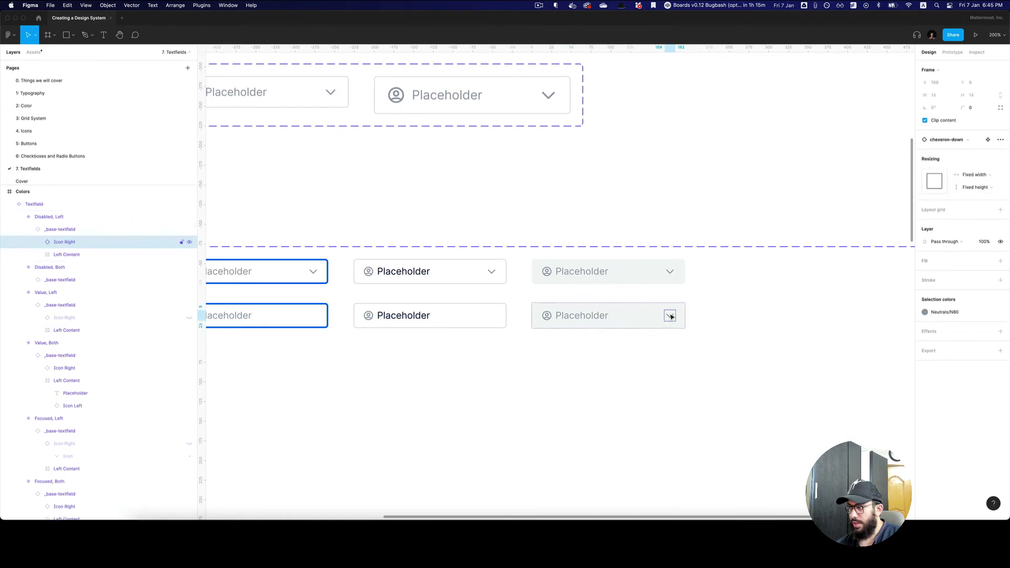
{"action": "key", "text": "super+shift+h"}
Step: Change the Icon value of all four second-row Textfield variants to Left Icon
{"action": "left_click", "coordinate": [689, 320]}
{"action": "key", "text": "minus"}
{"action": "double_click", "coordinate": [666, 319]}
{"action": "left_click", "coordinate": [532, 318], "text": "shift"}
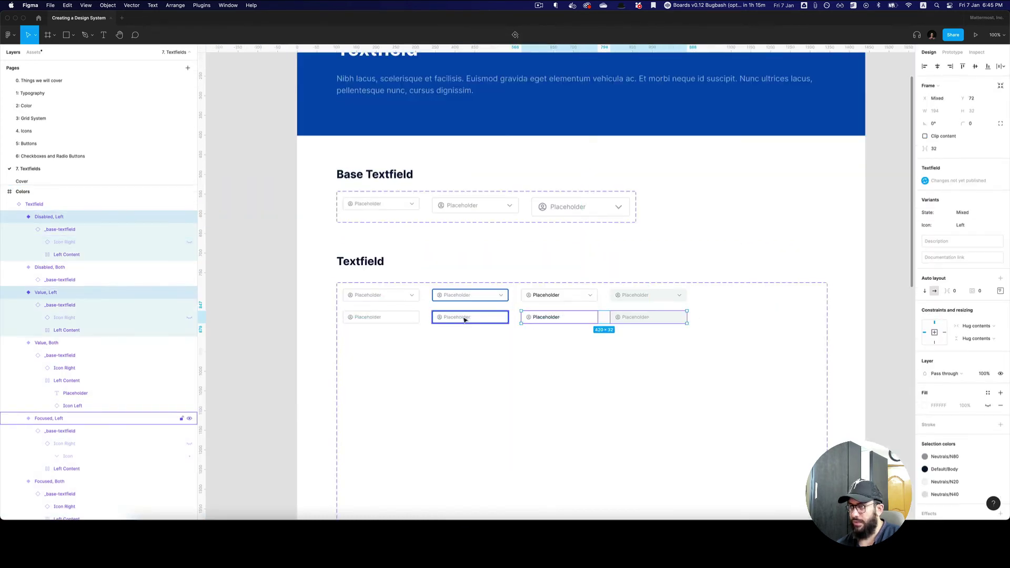
{"action": "left_click", "coordinate": [465, 317], "text": "shift"}
{"action": "left_click", "coordinate": [380, 318], "text": "shift"}
{"action": "key", "text": "super+equal"}
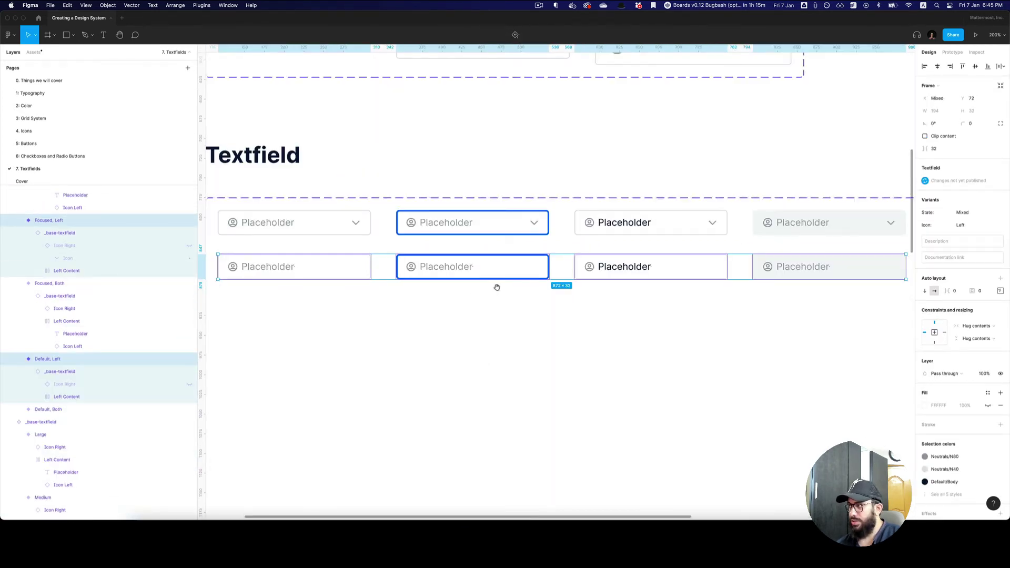
{"action": "left_click_drag", "start_coordinate": [496, 287], "coordinate": [622, 283]}
{"action": "left_click", "coordinate": [971, 228]}
{"action": "key", "text": "Right"}
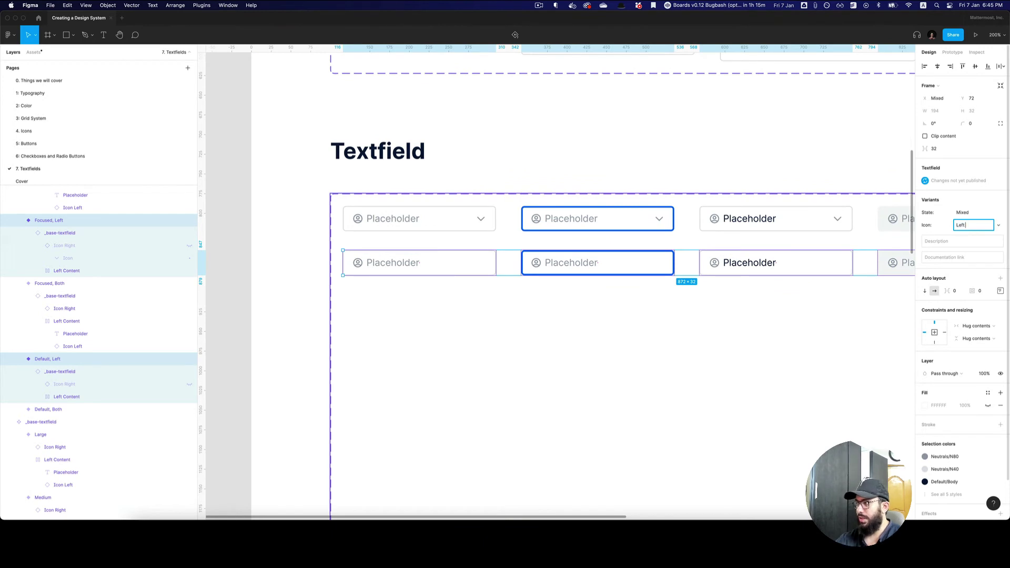
{"action": "type", "text": "Icon"}
{"action": "key", "text": "Return"}
{"action": "scroll", "coordinate": [677, 267], "scroll_direction": "right", "scroll_amount": 3}
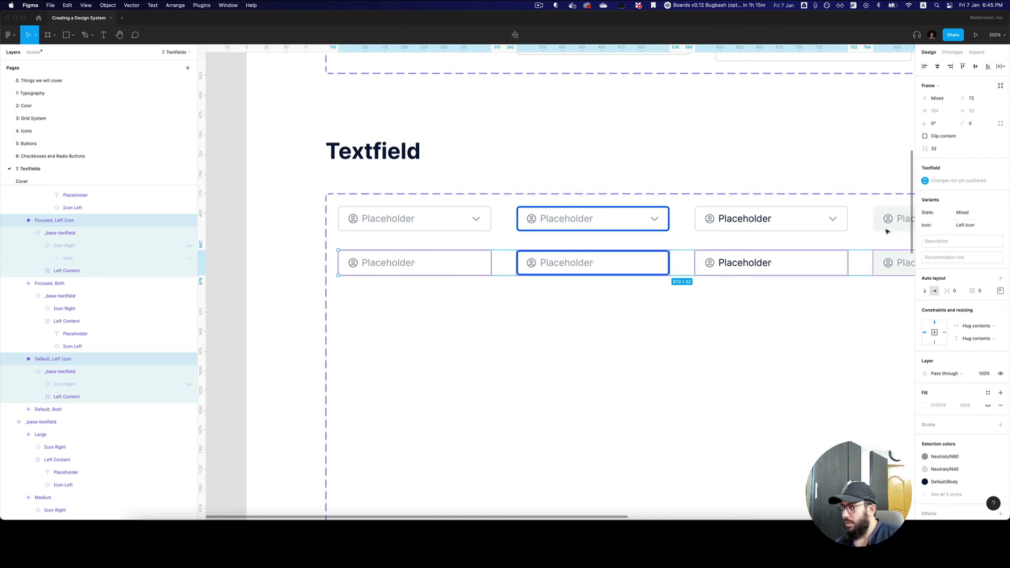
Step: Duplicate the second row of Textfield variants below it and set the copies' Icon value to Right Icon
{"action": "left_click_drag", "start_coordinate": [677, 267], "coordinate": [677, 312]}
{"action": "left_click", "coordinate": [973, 225]}
{"action": "type", "text": "Righ"}
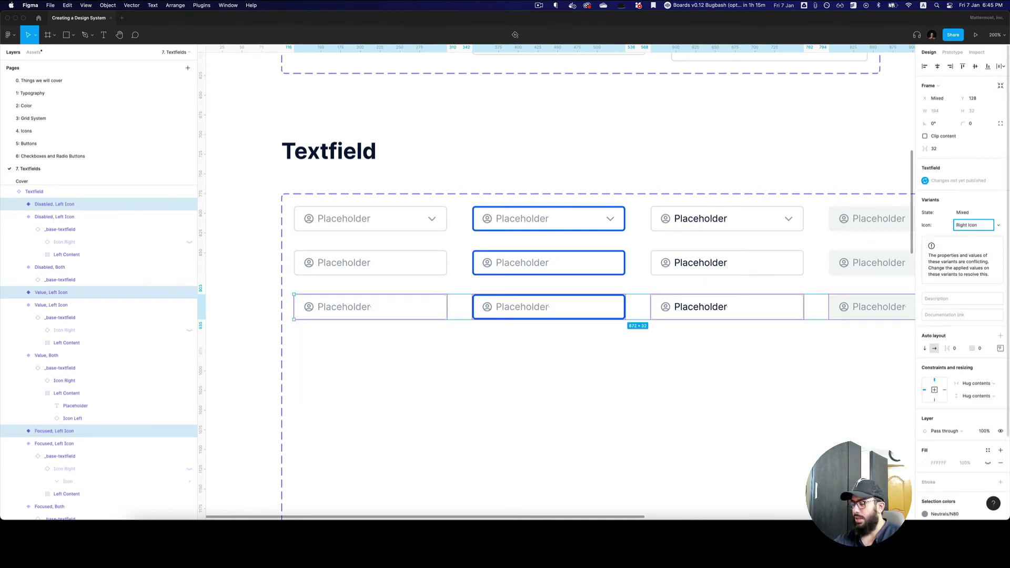
{"action": "type", "text": "t Icon"}
{"action": "key", "text": "Return"}
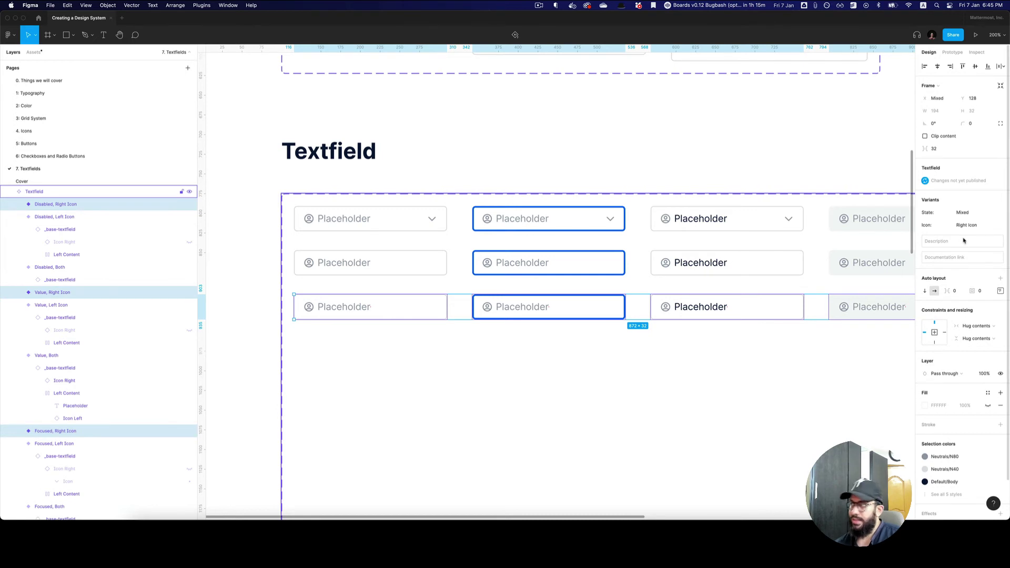
Step: Hide the left user icon and show the right chevron in the Default, Right Icon variant
{"action": "double_click", "coordinate": [436, 308]}
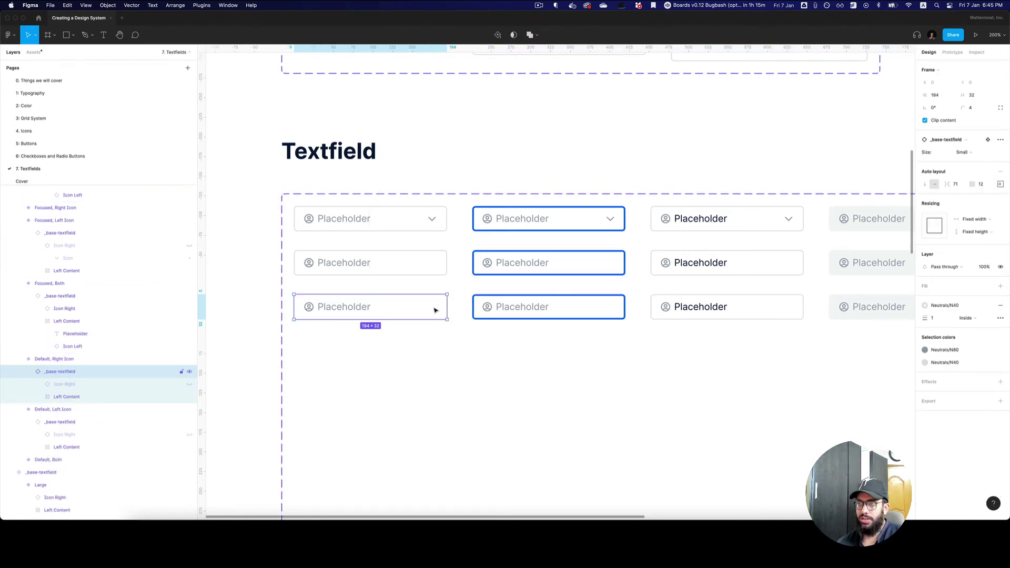
{"action": "left_click", "coordinate": [114, 386]}
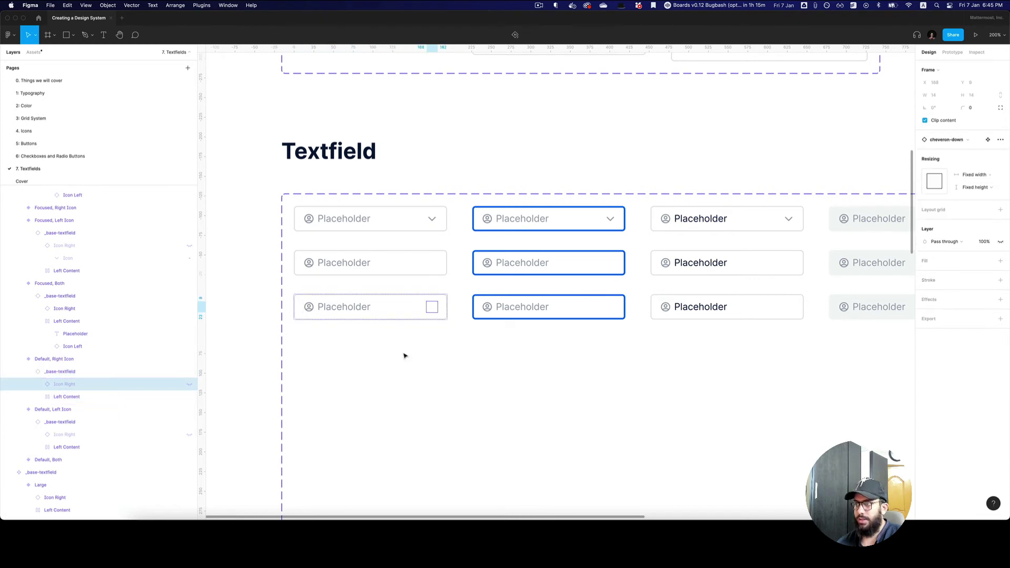
{"action": "double_click", "coordinate": [308, 307]}
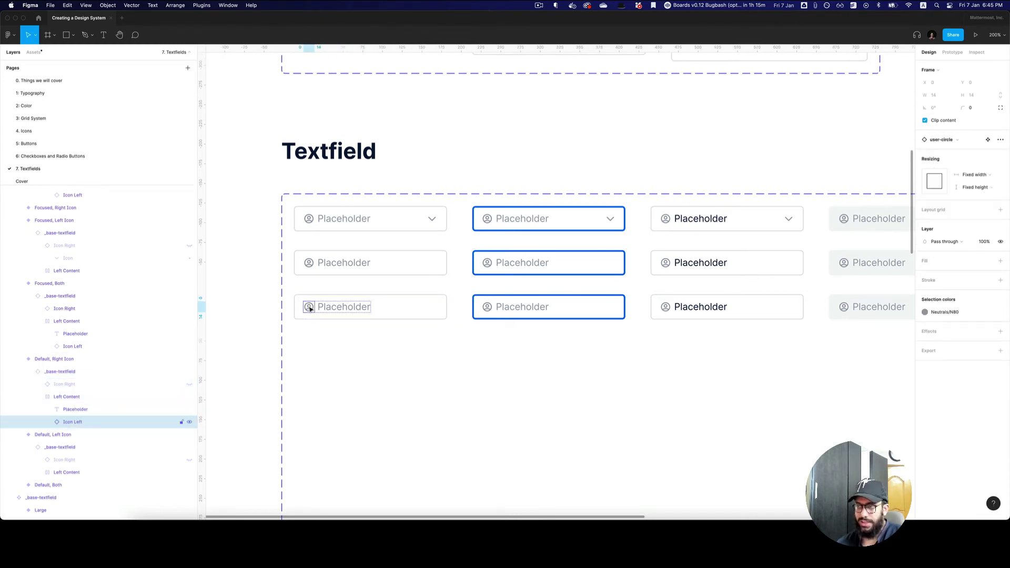
{"action": "key", "text": "super+shift+h"}
{"action": "left_click", "coordinate": [117, 385]}
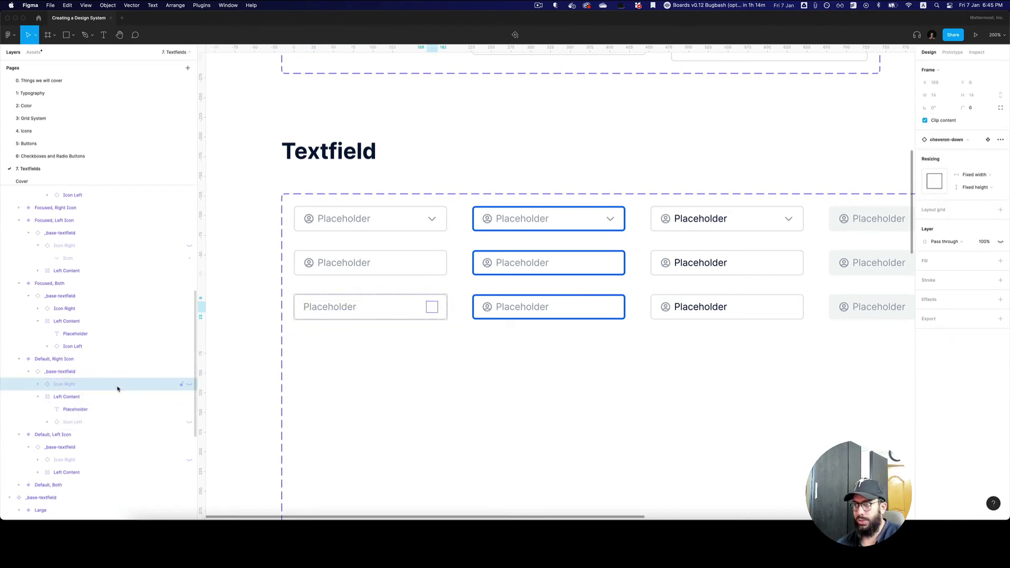
{"action": "key", "text": "super+shift+h"}
Step: In the Small base textfield, make Left Content fill the container horizontally and set the variant's item spacing to 12
{"action": "scroll", "coordinate": [481, 339], "scroll_direction": "right", "scroll_amount": 2}
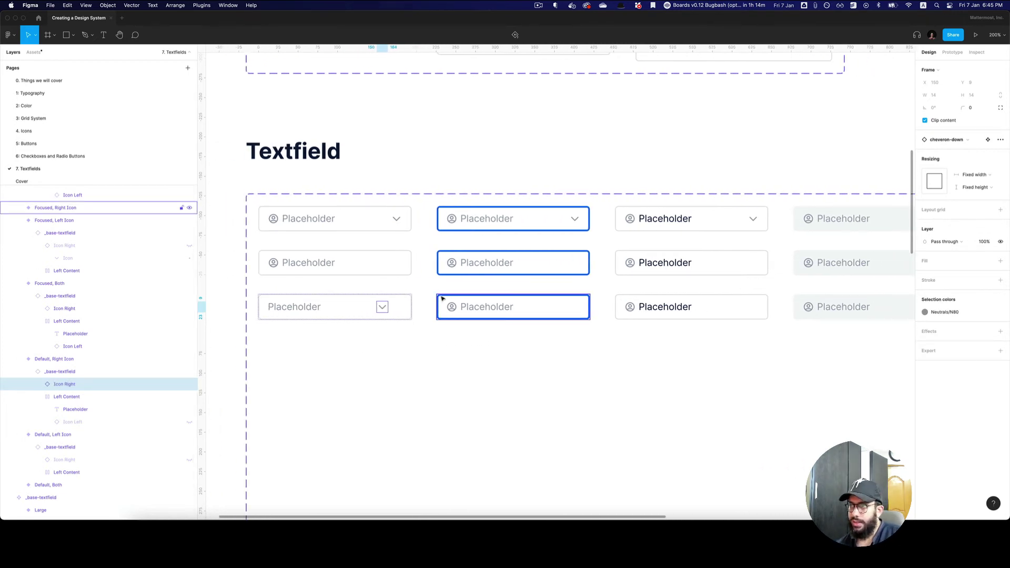
{"action": "scroll", "coordinate": [442, 295], "scroll_direction": "up", "scroll_amount": 5}
{"action": "scroll", "coordinate": [358, 210], "scroll_direction": "down", "scroll_amount": 2}
{"action": "left_click", "coordinate": [322, 156]}
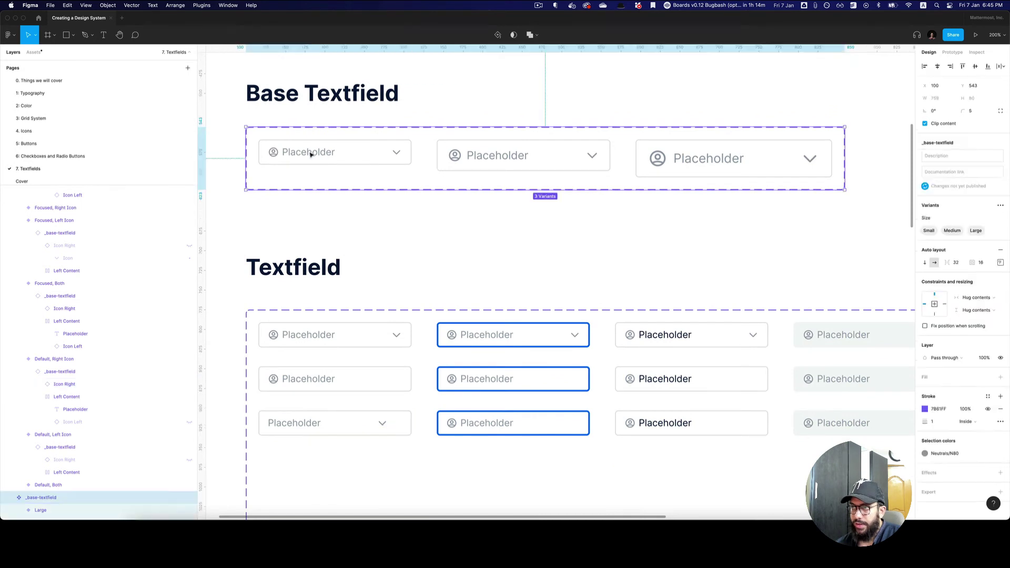
{"action": "double_click", "coordinate": [310, 153]}
{"action": "left_click", "coordinate": [944, 194]}
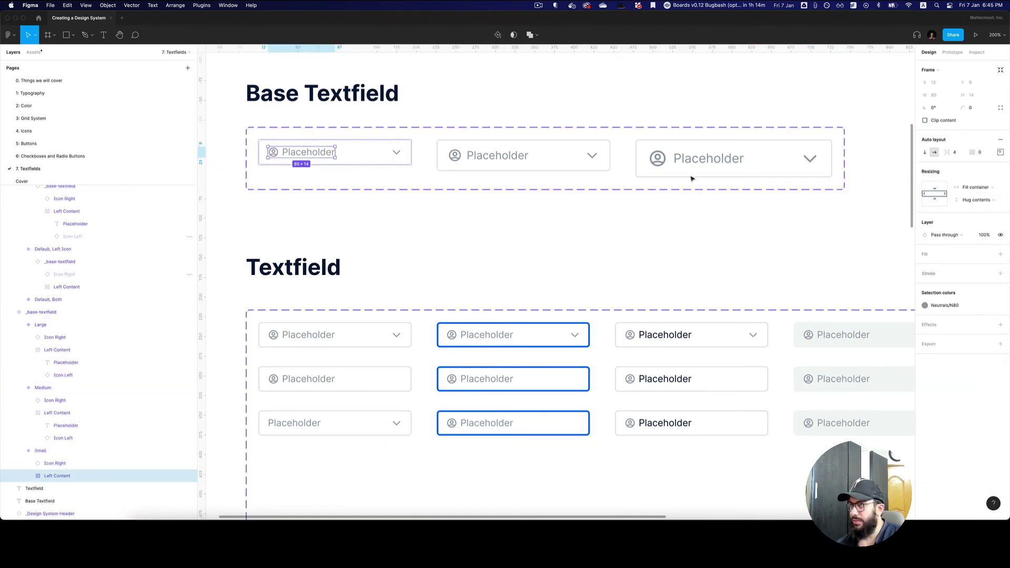
{"action": "key", "text": "Escape"}
{"action": "left_click", "coordinate": [960, 254]}
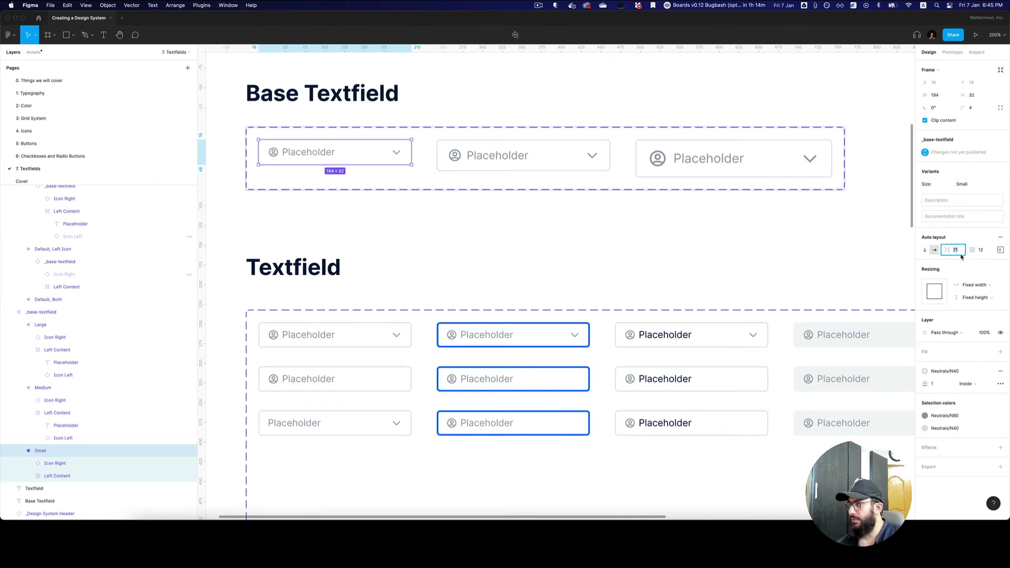
{"action": "type", "text": "0"}
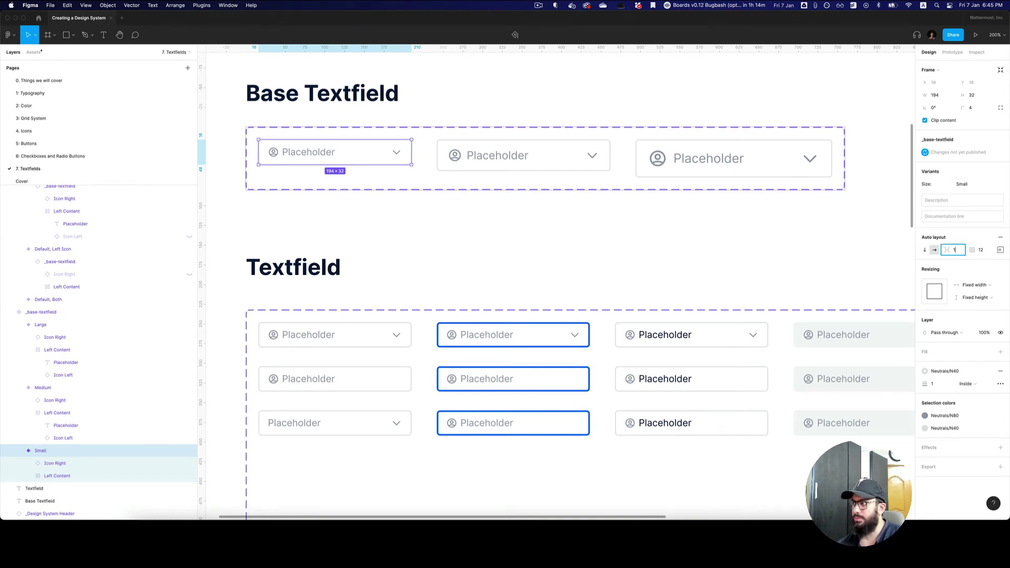
{"action": "key", "text": "Return"}
Step: Set the Medium and Large base textfields' item spacing to 12 and make their Left Content frames fill the container horizontally
{"action": "left_click", "coordinate": [557, 158]}
{"action": "left_click", "coordinate": [766, 160], "text": "shift"}
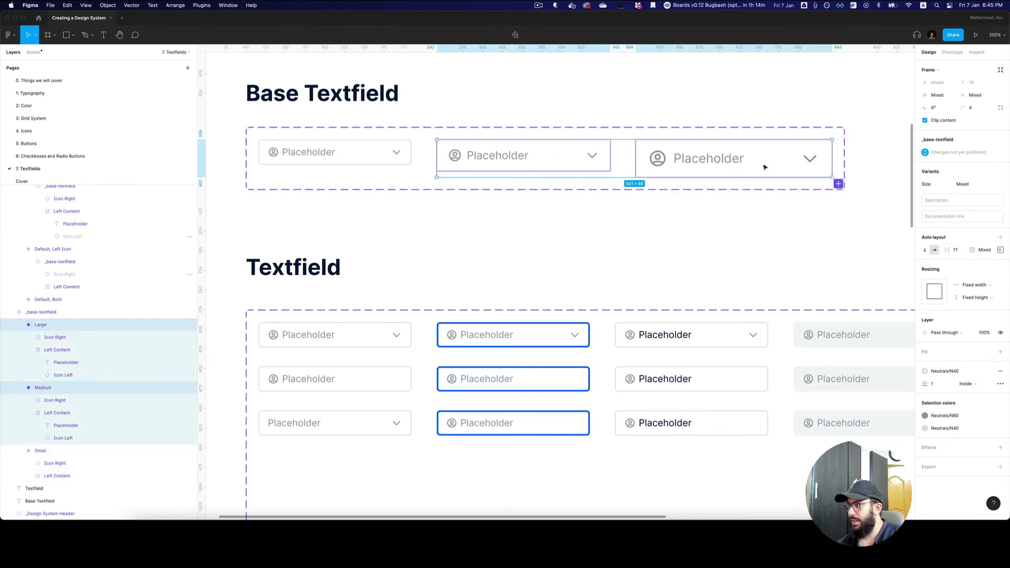
{"action": "left_click", "coordinate": [955, 250]}
{"action": "type", "text": "12"}
{"action": "key", "text": "Return"}
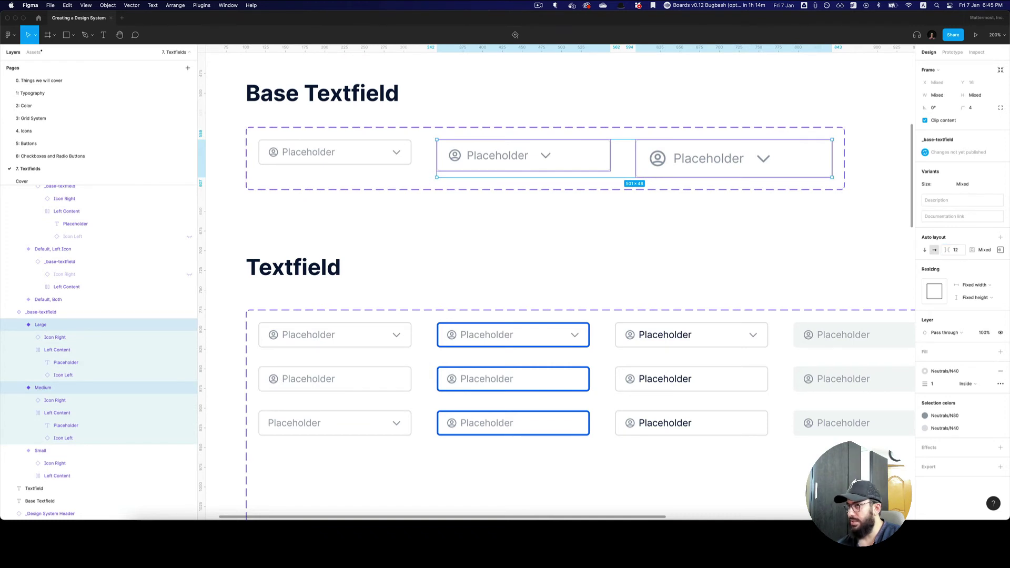
{"action": "double_click", "coordinate": [498, 162]}
{"action": "left_click", "coordinate": [692, 161], "text": "shift"}
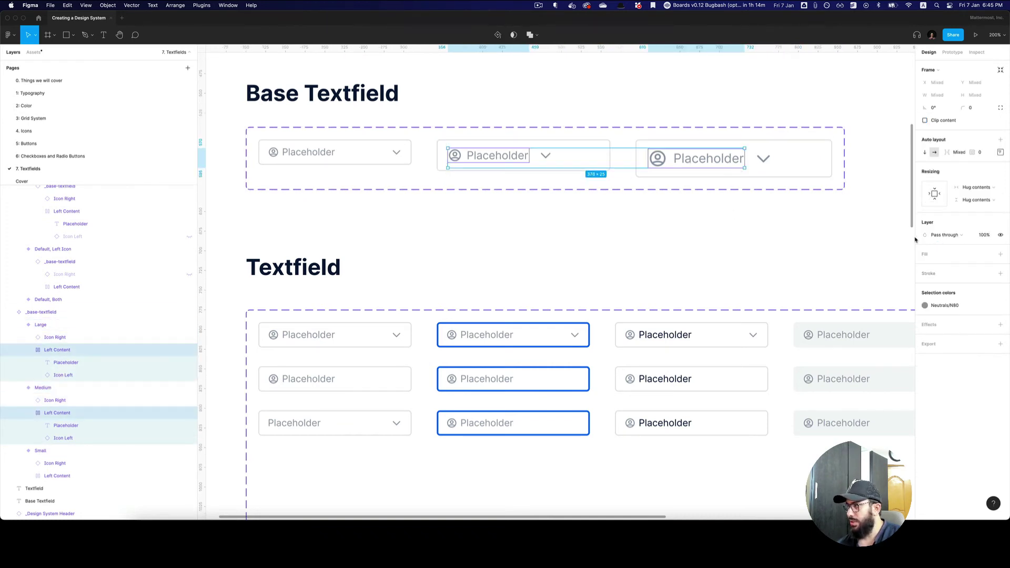
{"action": "left_click", "coordinate": [945, 193]}
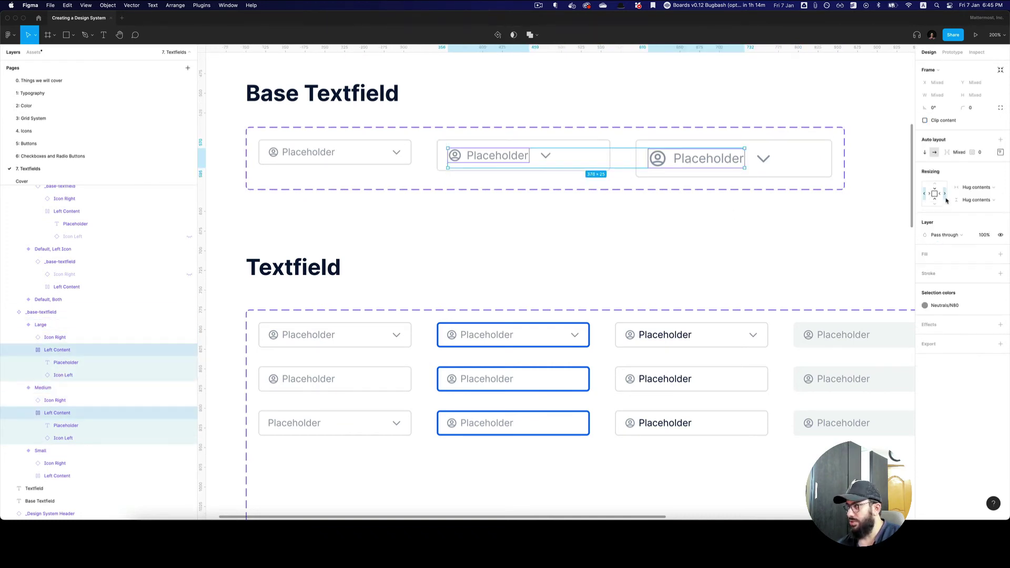
Step: Set the placeholder texts of the Small, Medium and Large base textfields to fill the container horizontally
{"action": "left_click", "coordinate": [675, 157]}
{"action": "left_click", "coordinate": [516, 156], "text": "shift"}
{"action": "left_click", "coordinate": [348, 154], "text": "shift"}
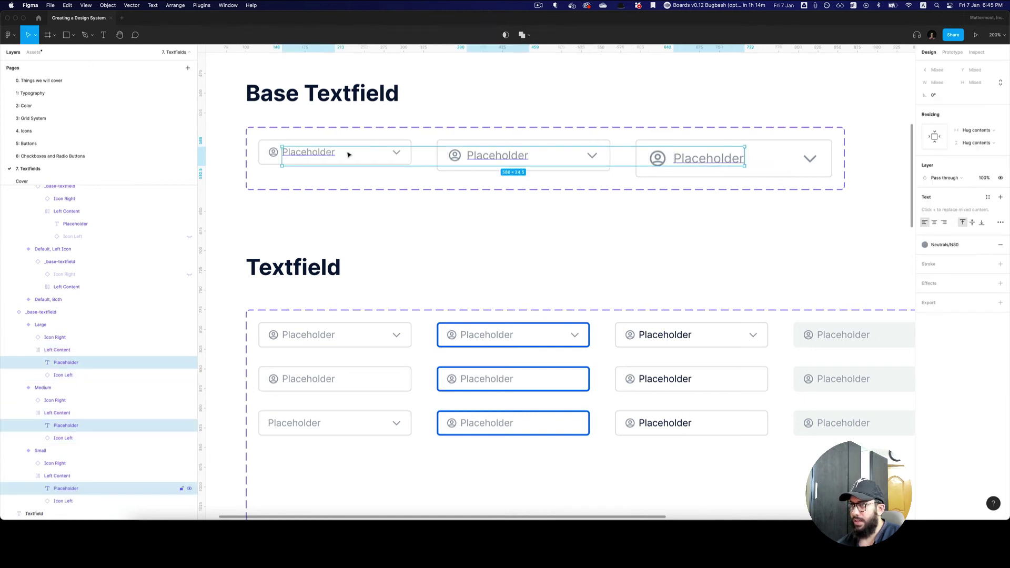
{"action": "left_click", "coordinate": [946, 135]}
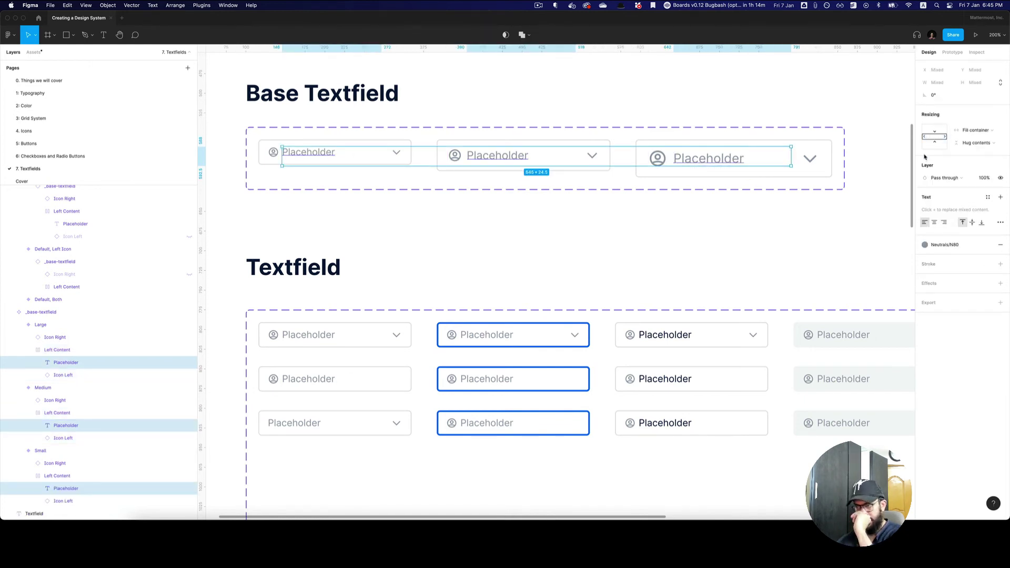
Step: Show the right chevron and hide the left user icon in the Focused, Right Icon variant
{"action": "scroll", "coordinate": [523, 456], "scroll_direction": "down", "scroll_amount": 1}
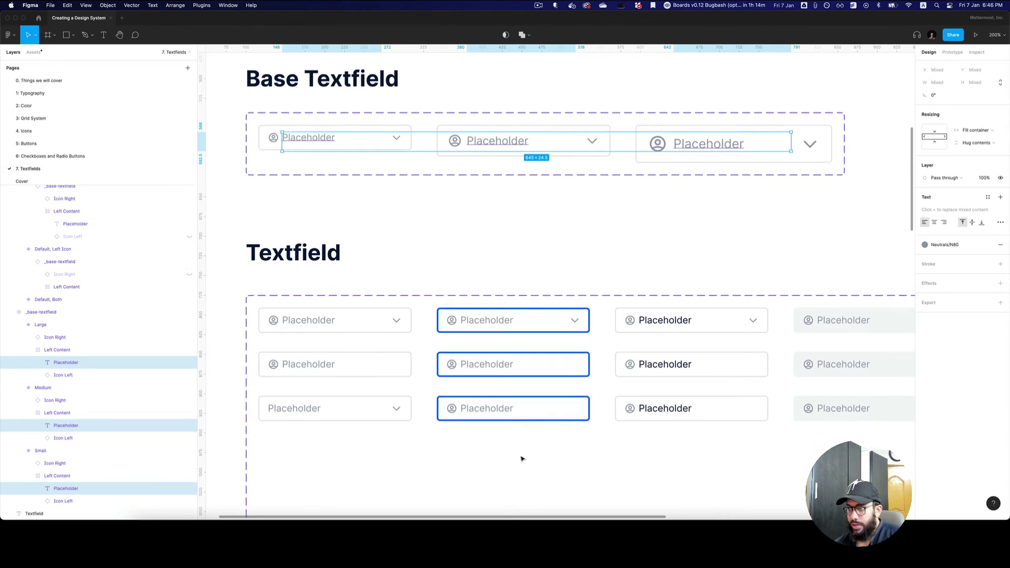
{"action": "left_click", "coordinate": [492, 443]}
{"action": "double_click", "coordinate": [581, 401]}
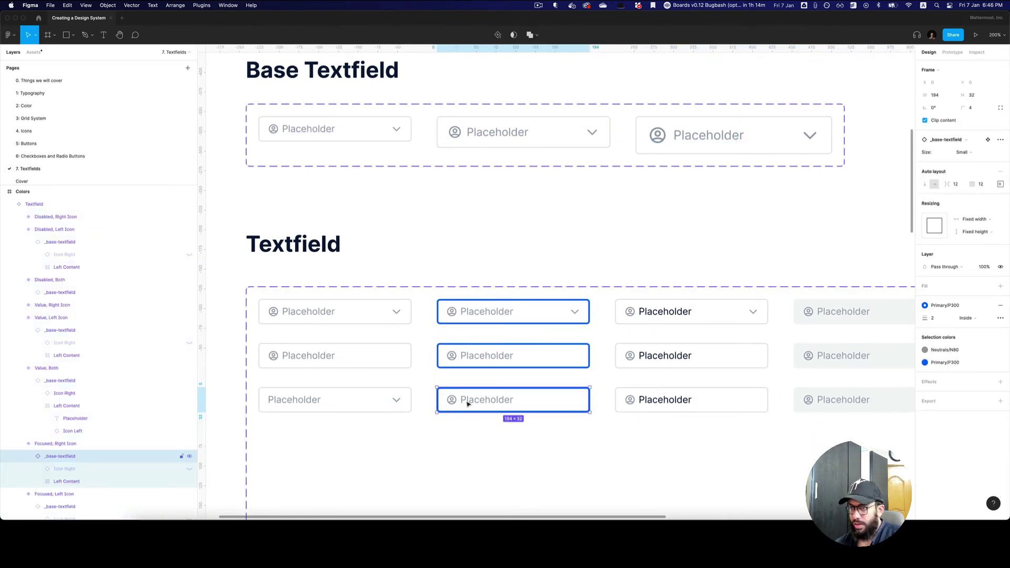
{"action": "left_click", "coordinate": [120, 472]}
{"action": "key", "text": "super+shift+h"}
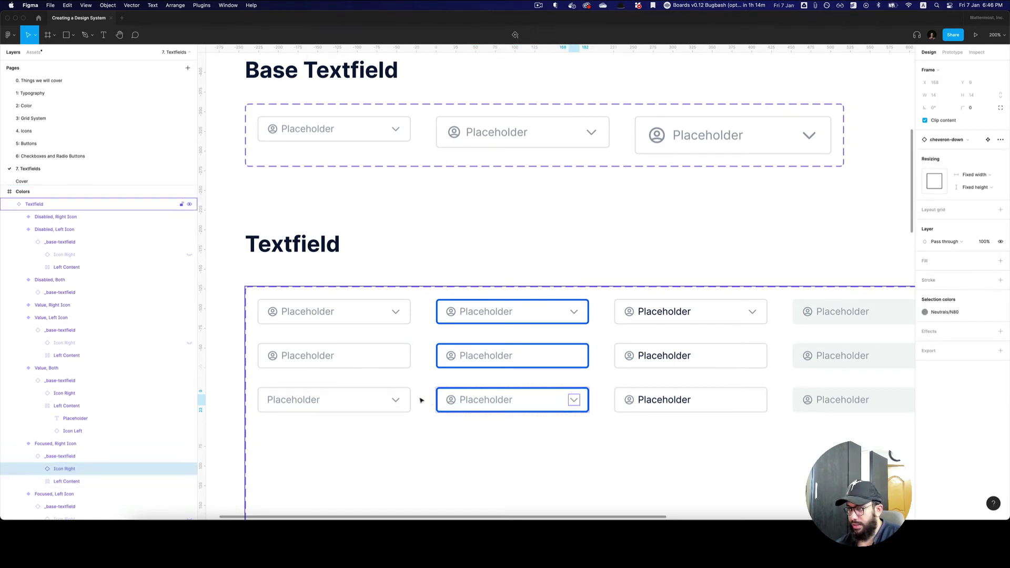
{"action": "double_click", "coordinate": [450, 400]}
{"action": "key", "text": "super+shift+h"}
Step: Show the right chevron and hide the left user icon in the Value, Right Icon variant
{"action": "left_click", "coordinate": [675, 402], "text": "super"}
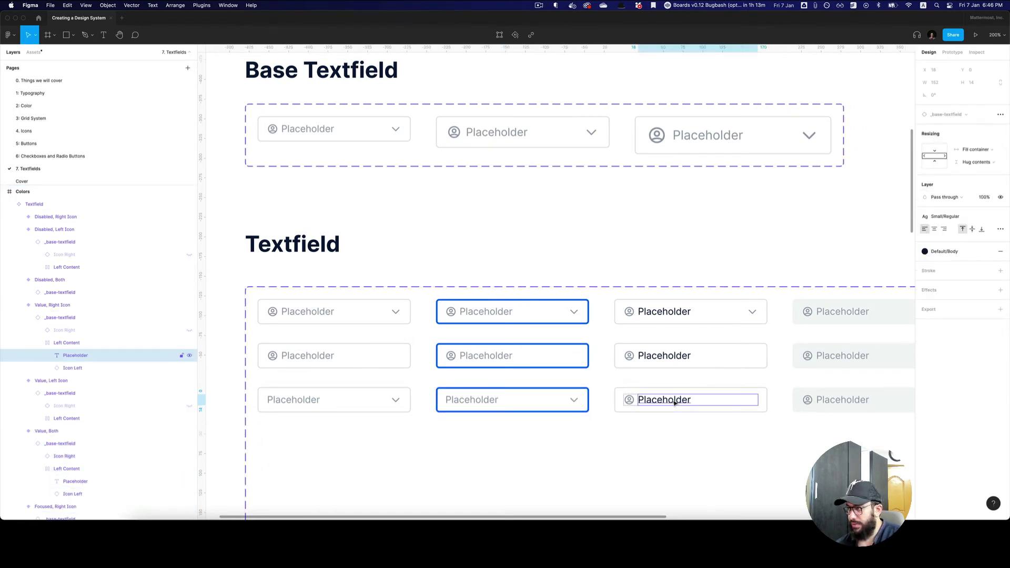
{"action": "left_click", "coordinate": [95, 332]}
{"action": "key", "text": "super+shift+h"}
{"action": "left_click", "coordinate": [85, 368]}
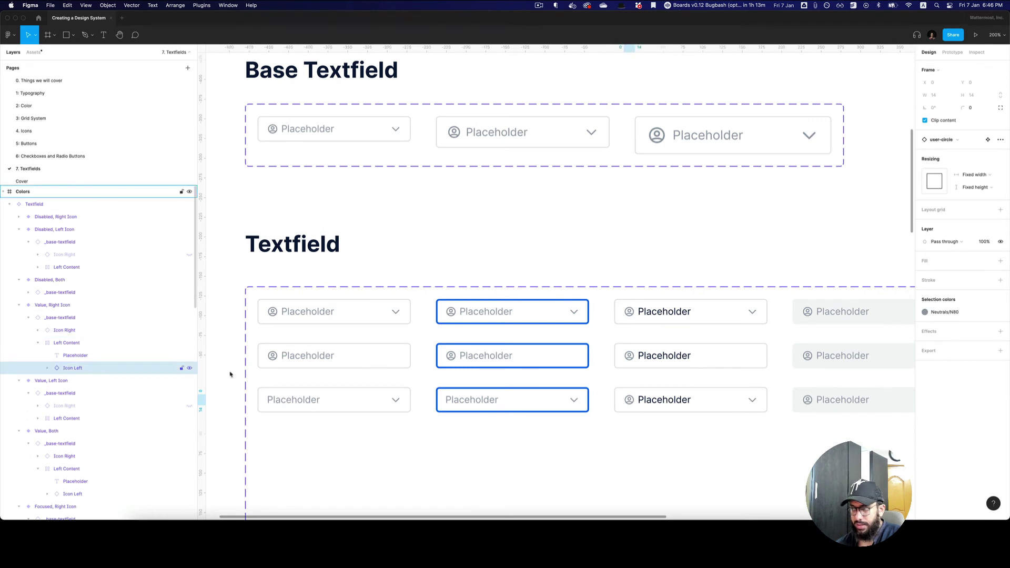
{"action": "key", "text": "super+shift+h"}
Step: Hide the left user icon and show the right chevron in the Disabled, Right Icon variant
{"action": "scroll", "coordinate": [778, 394], "scroll_direction": "right", "scroll_amount": 5}
{"action": "left_click", "coordinate": [753, 400], "text": "super"}
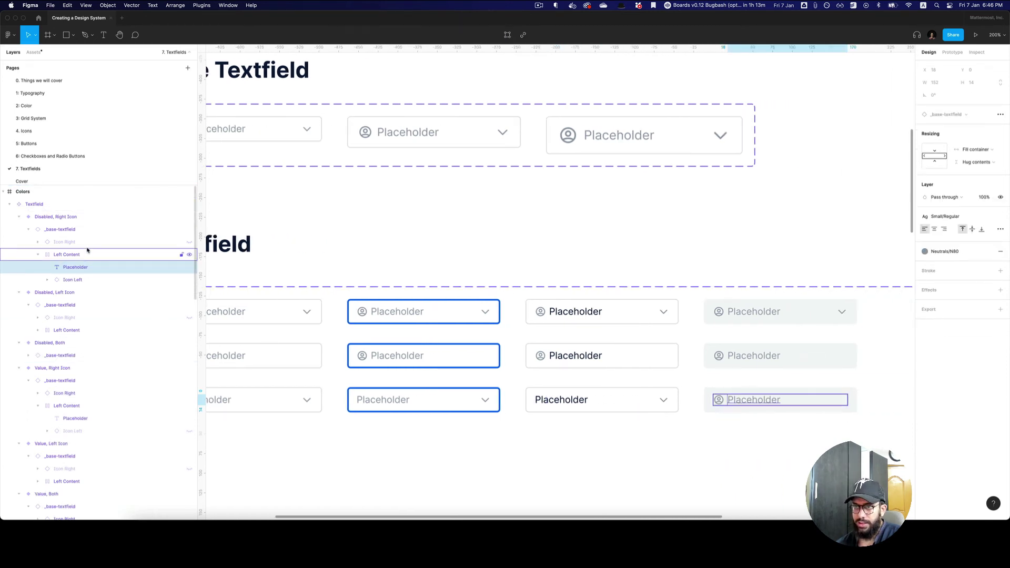
{"action": "left_click", "coordinate": [77, 279]}
{"action": "key", "text": "super+shift+h"}
{"action": "left_click", "coordinate": [36, 204]}
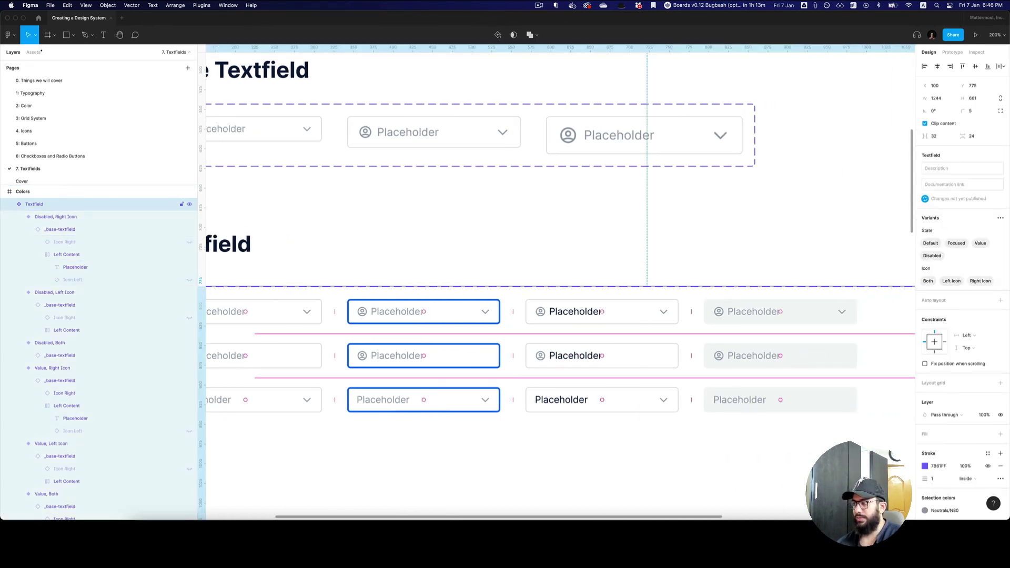
{"action": "left_click", "coordinate": [85, 240]}
{"action": "key", "text": "super+shift+h"}
Step: Duplicate the four Right Icon variants into a fourth row below and set the copies' Icon value to None
{"action": "left_click", "coordinate": [784, 445]}
{"action": "left_click_drag", "start_coordinate": [784, 435], "coordinate": [806, 404]}
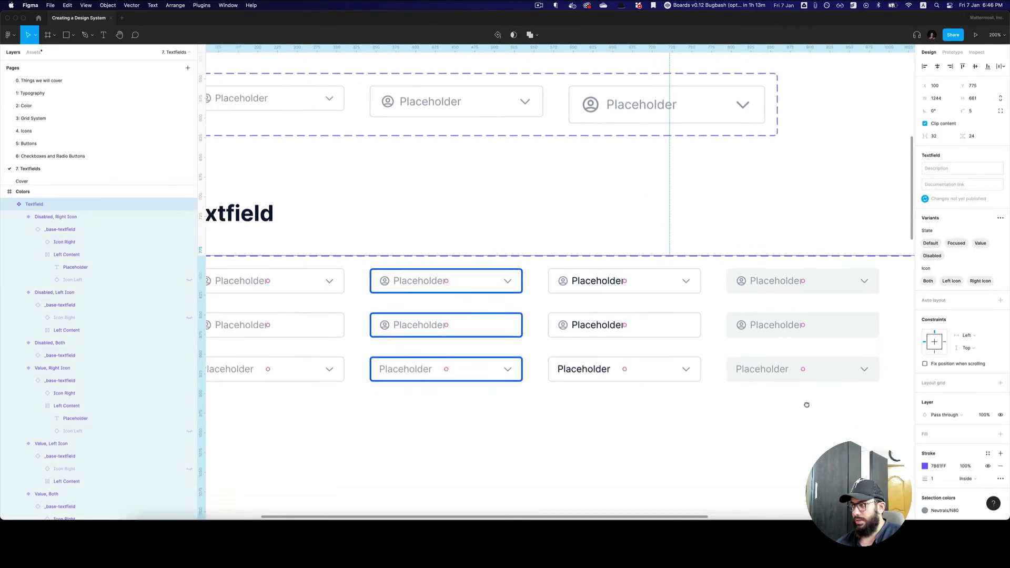
{"action": "scroll", "coordinate": [806, 405], "scroll_direction": "down", "scroll_amount": 5}
{"action": "left_click", "coordinate": [726, 247]}
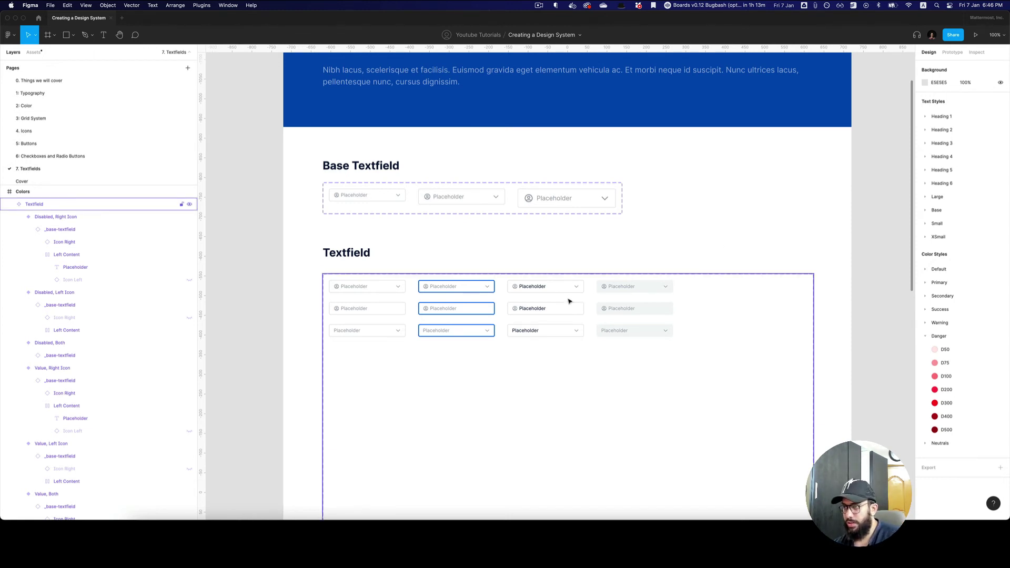
{"action": "left_click", "coordinate": [377, 334]}
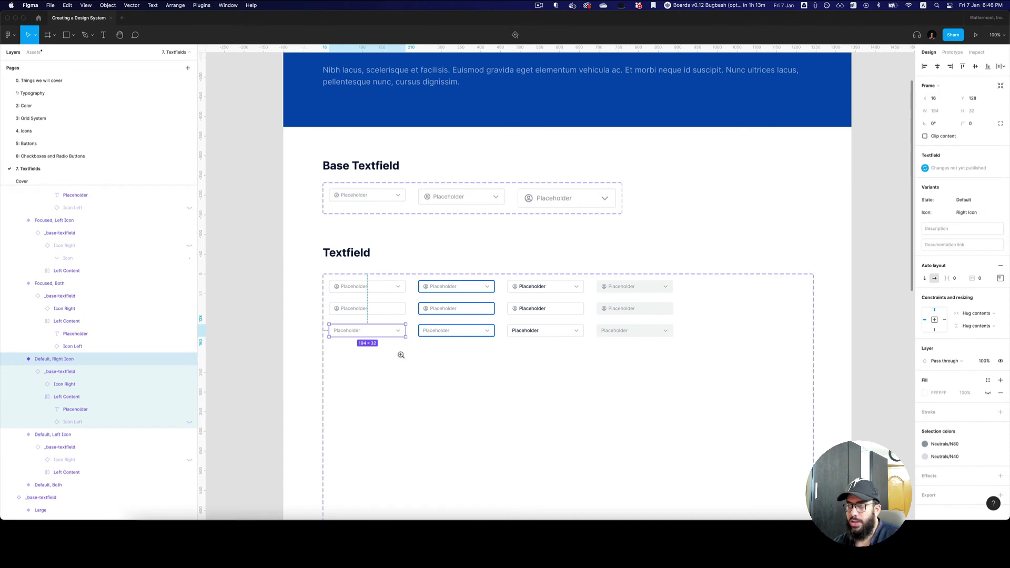
{"action": "left_click", "coordinate": [451, 331], "text": "shift"}
{"action": "left_click", "coordinate": [539, 331], "text": "shift"}
{"action": "left_click", "coordinate": [634, 333], "text": "shift"}
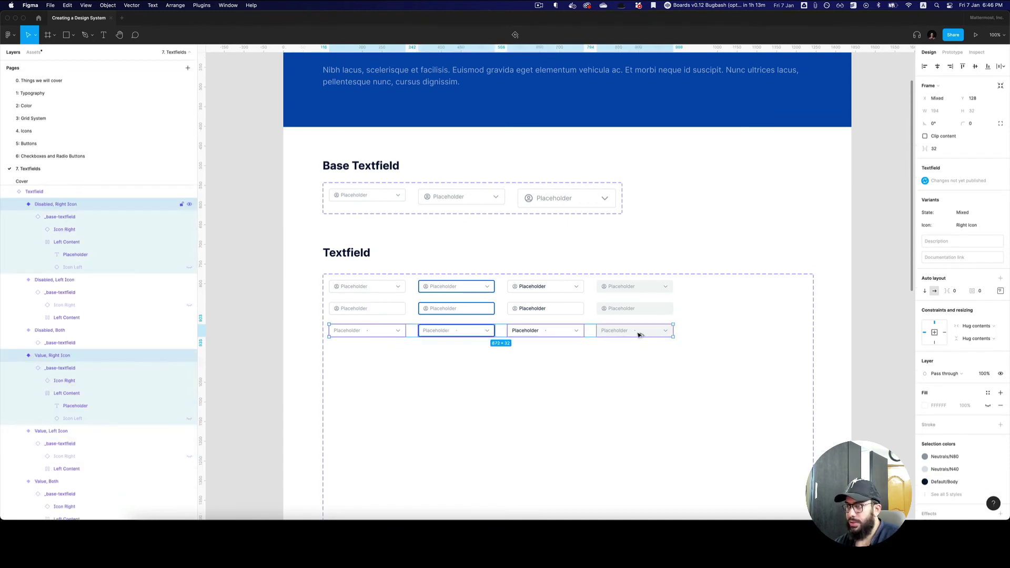
{"action": "left_click_drag", "start_coordinate": [638, 335], "coordinate": [638, 357]}
{"action": "type", "text": "None"}
{"action": "key", "text": "Return"}
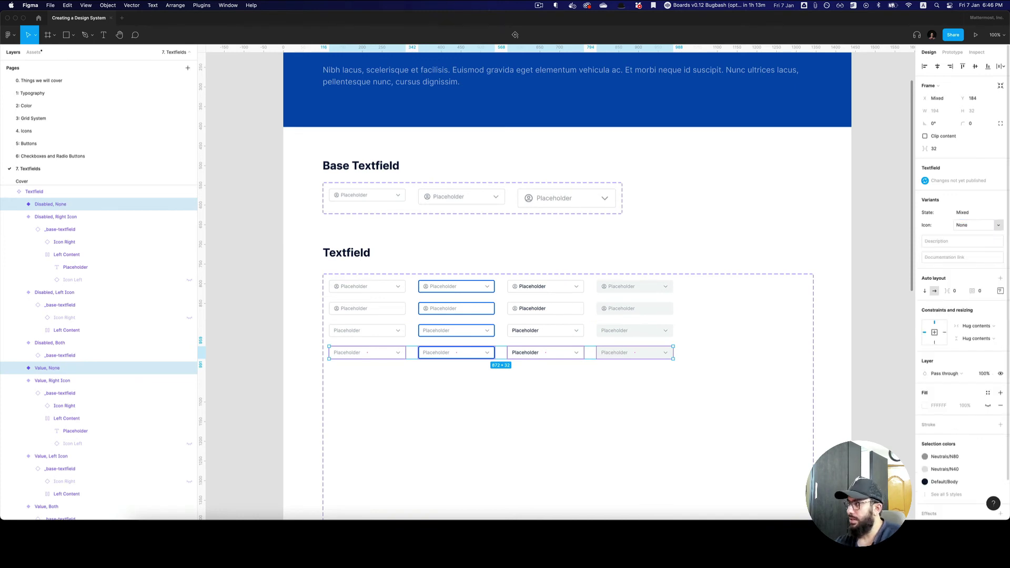
Step: Hide the right chevron icons in all four None variants of the Textfield set's fourth row
{"action": "double_click", "coordinate": [397, 354]}
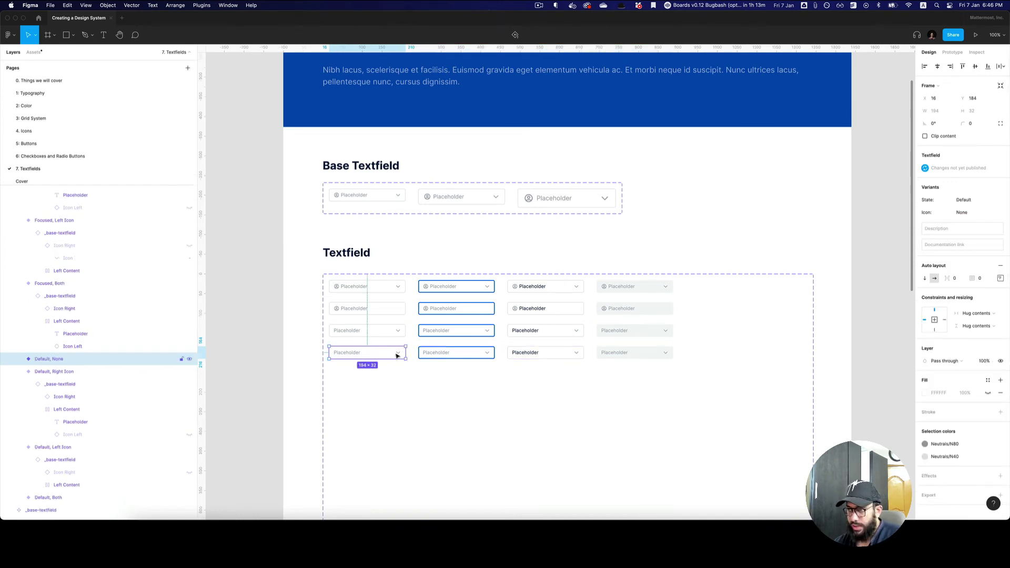
{"action": "left_click", "coordinate": [488, 353], "text": "shift"}
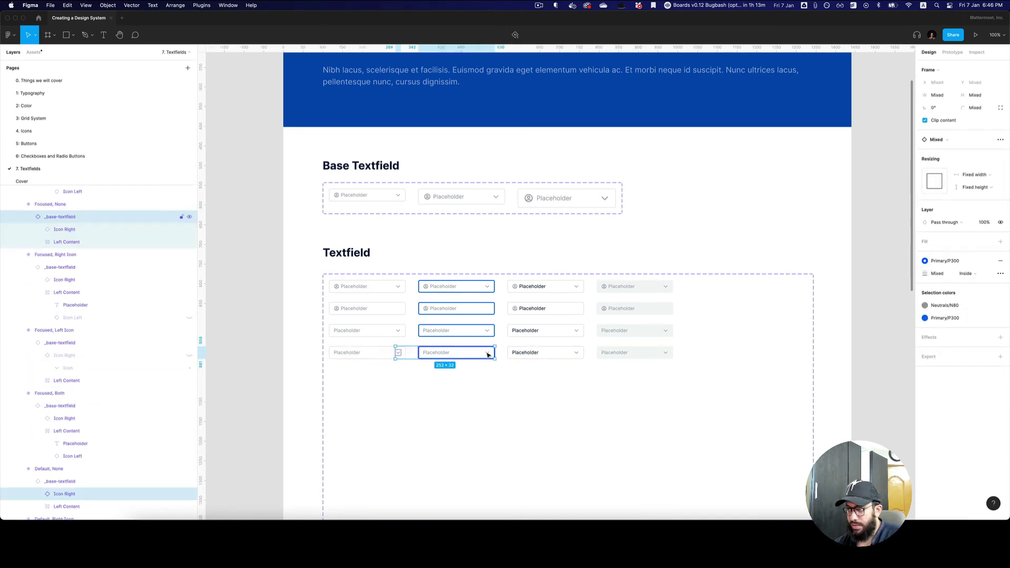
{"action": "left_click", "coordinate": [577, 354], "text": "shift"}
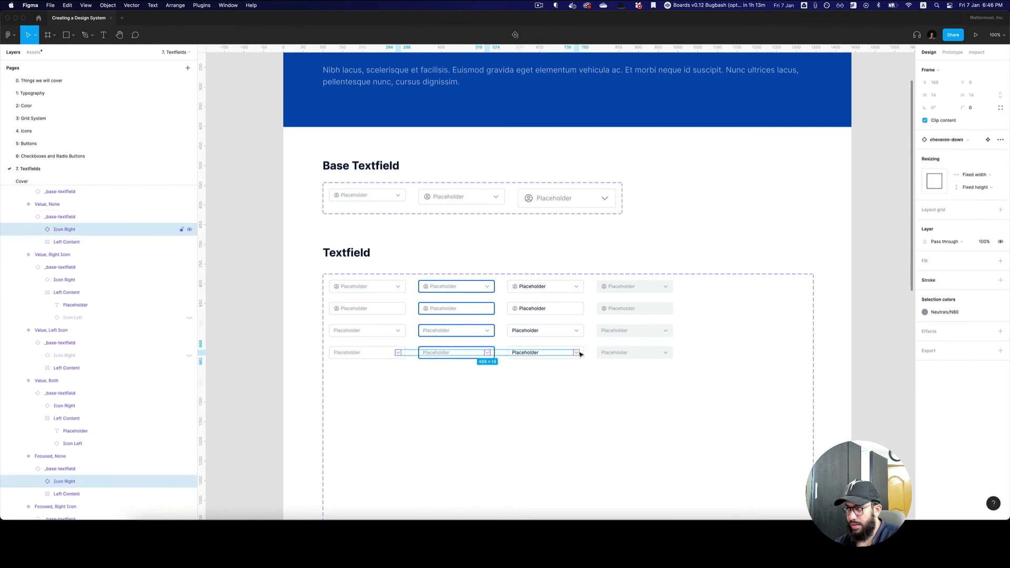
{"action": "left_click", "coordinate": [665, 354], "text": "shift"}
{"action": "key", "text": "super+shift+h"}
Step: Select the whole Textfield component set and review its State and Icon variant properties
{"action": "left_click", "coordinate": [746, 357]}
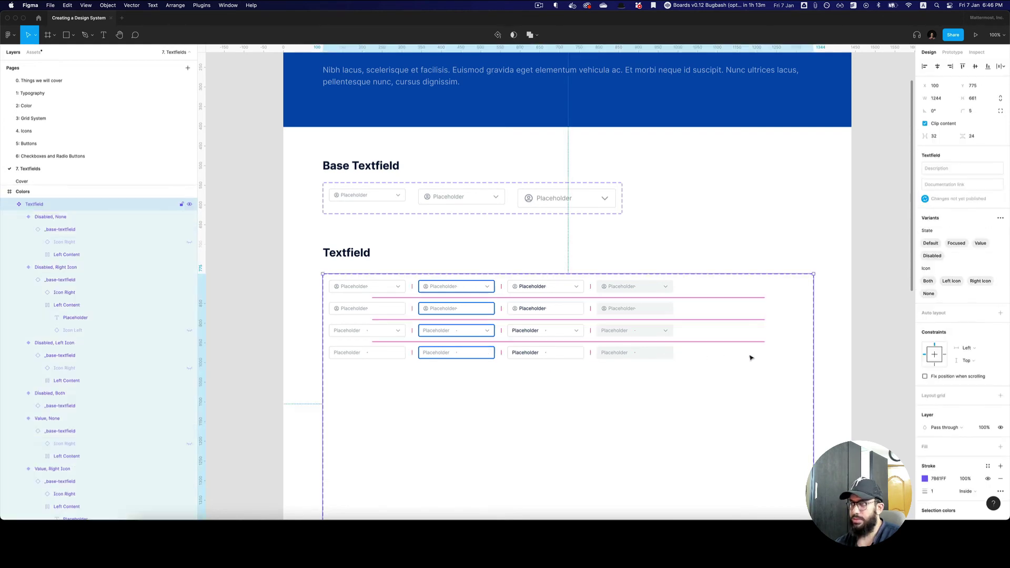
{"action": "left_click", "coordinate": [633, 257]}
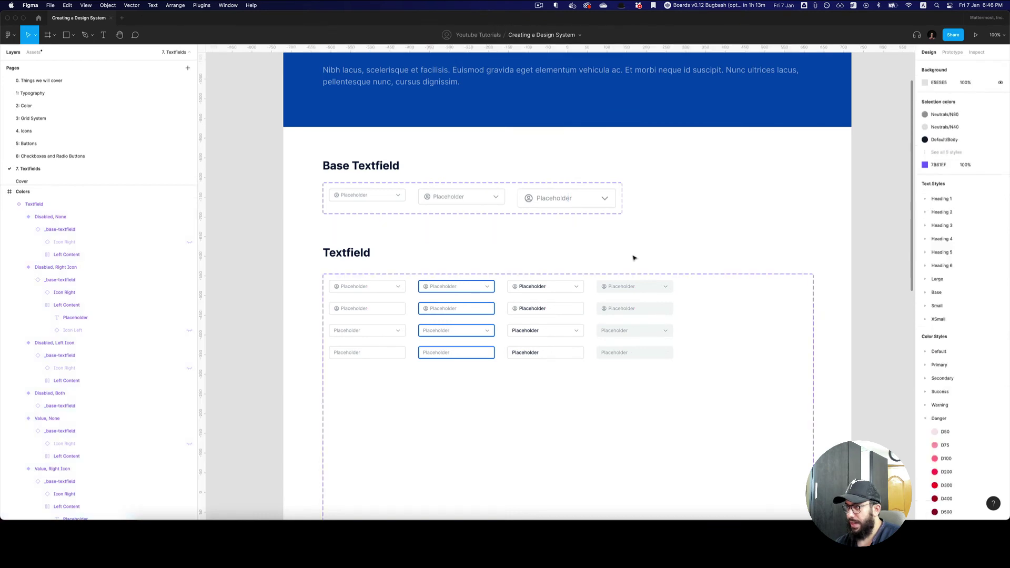
{"action": "left_click", "coordinate": [674, 310]}
{"action": "scroll", "coordinate": [674, 310], "scroll_direction": "down", "scroll_amount": 2}
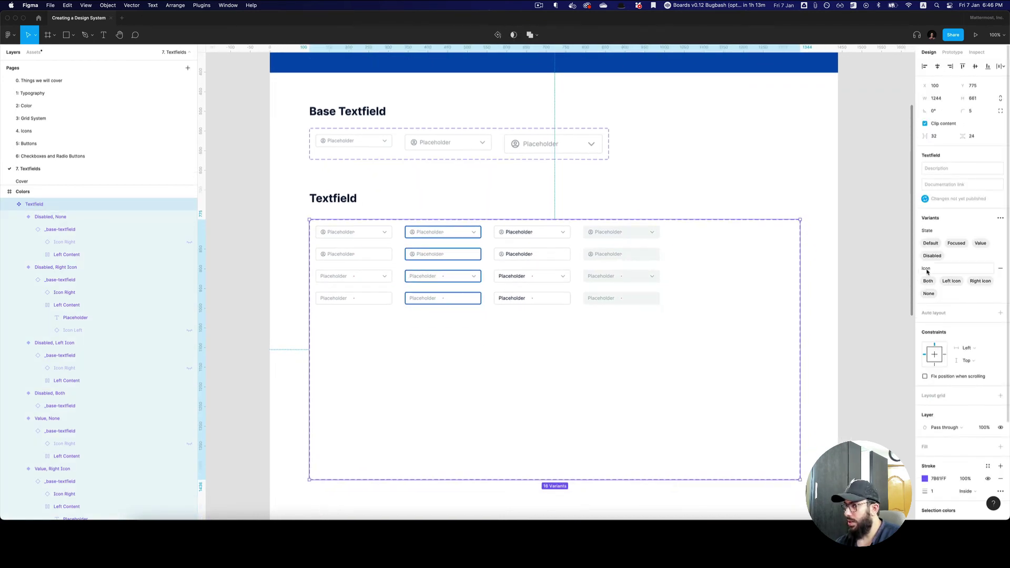
Step: Reorder the Textfield set's variant properties so Icon comes before State, and extend the set's frame downward to a height of 871
{"action": "left_click_drag", "start_coordinate": [920, 270], "coordinate": [920, 227]}
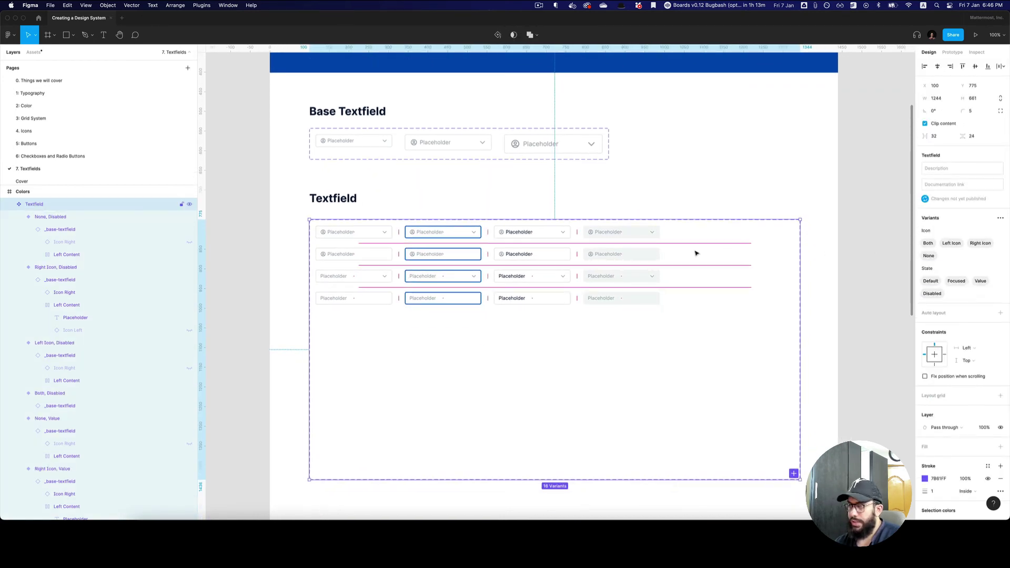
{"action": "scroll", "coordinate": [757, 442], "scroll_direction": "down", "scroll_amount": 2}
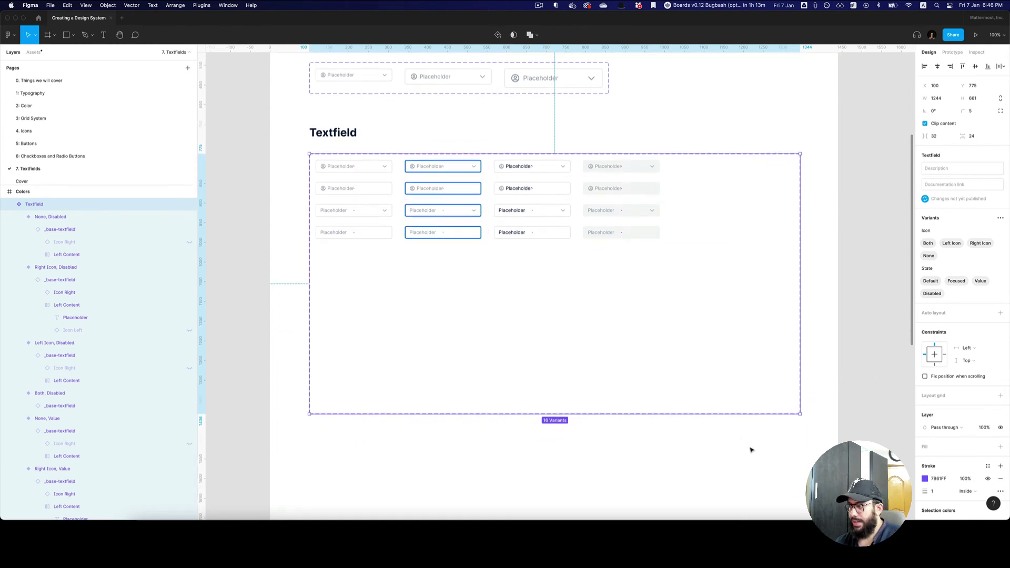
{"action": "left_click_drag", "start_coordinate": [737, 414], "coordinate": [733, 486]}
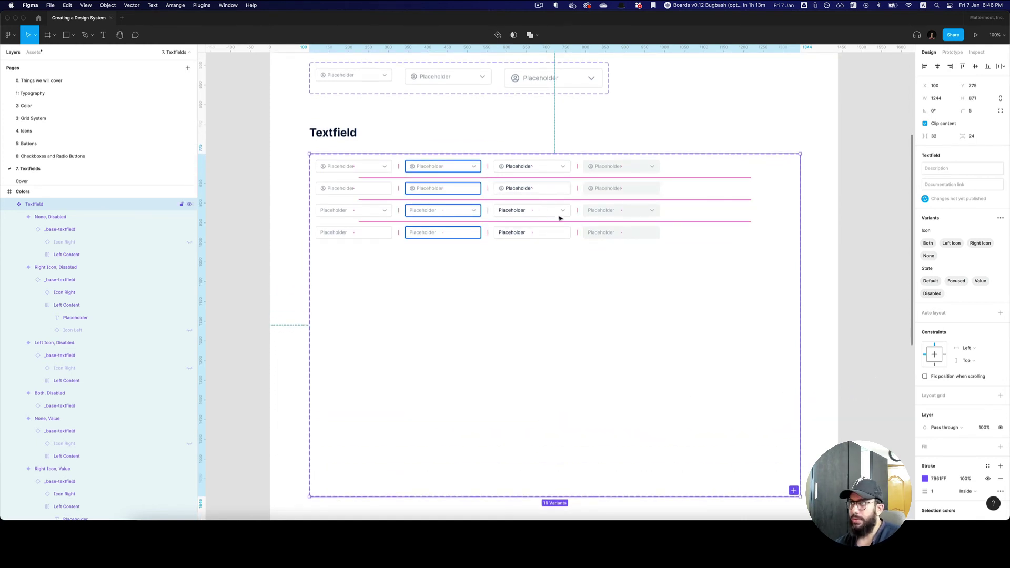
{"action": "key", "text": "Return"}
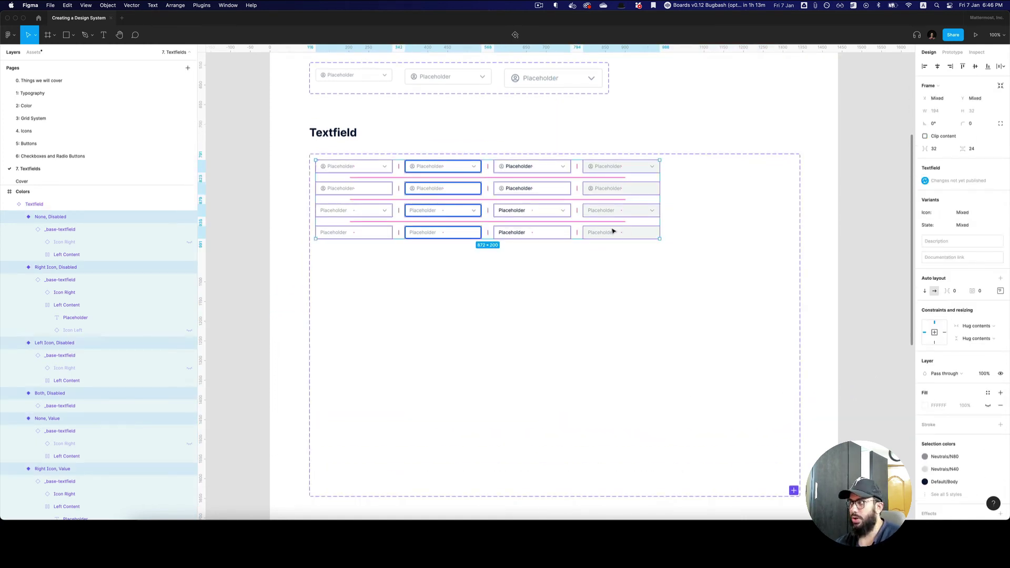
Step: Add a variant property named Size to the Textfield component set and place it above the Icon property
{"action": "left_click", "coordinate": [747, 174]}
{"action": "left_click", "coordinate": [999, 218]}
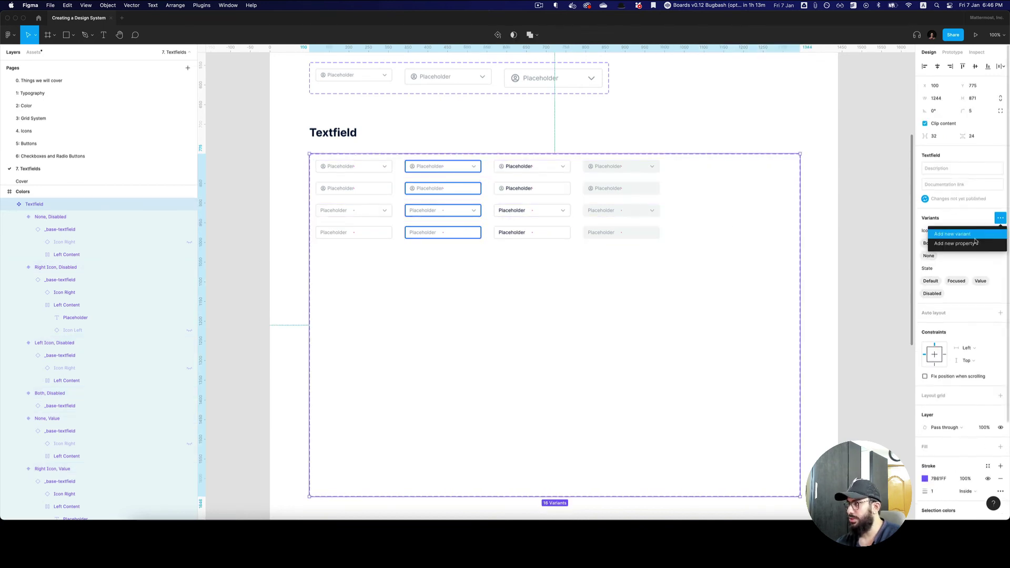
{"action": "left_click", "coordinate": [972, 243]}
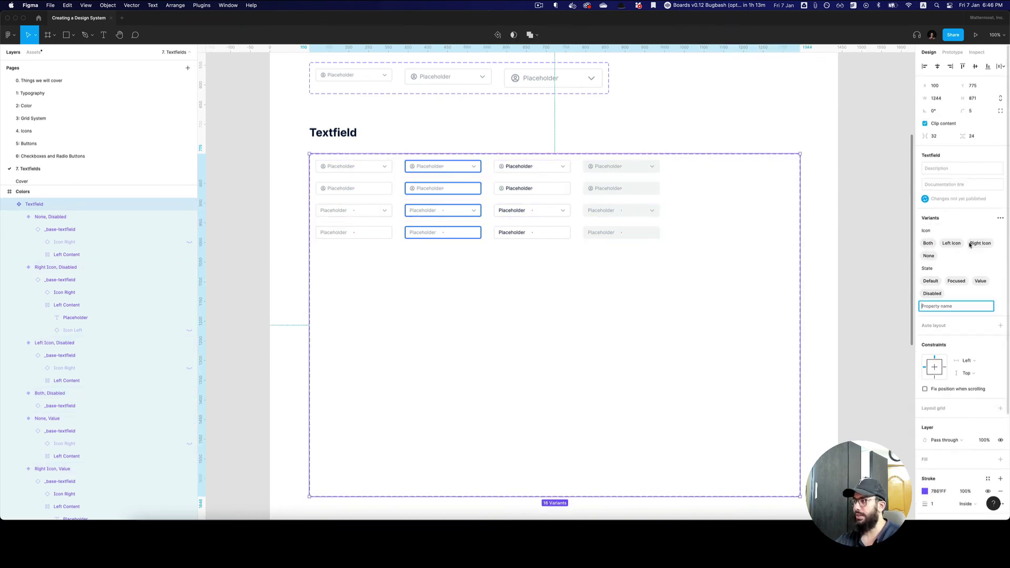
{"action": "type", "text": "Size"}
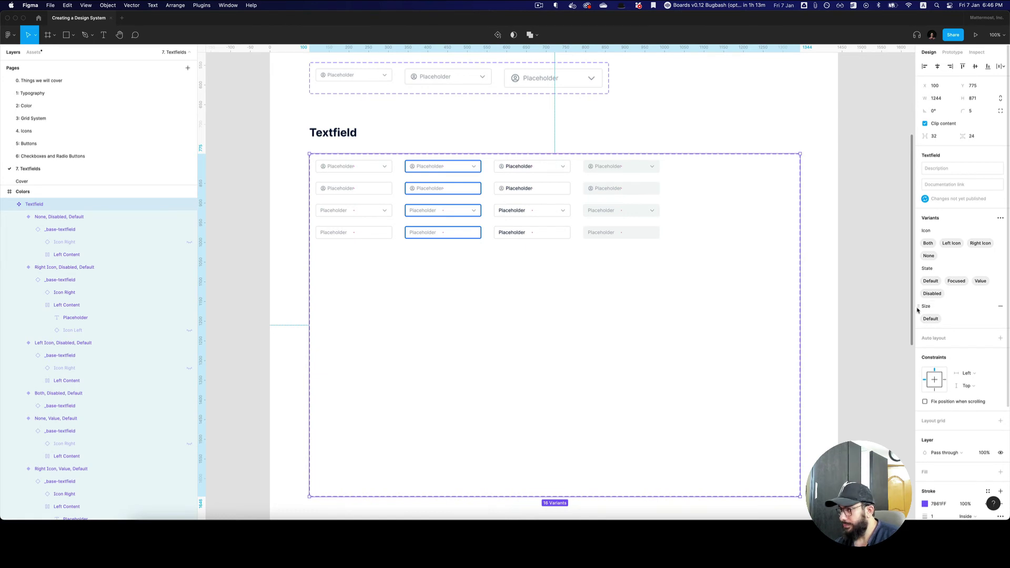
{"action": "key", "text": "Return"}
{"action": "left_click_drag", "start_coordinate": [917, 250], "coordinate": [921, 231]}
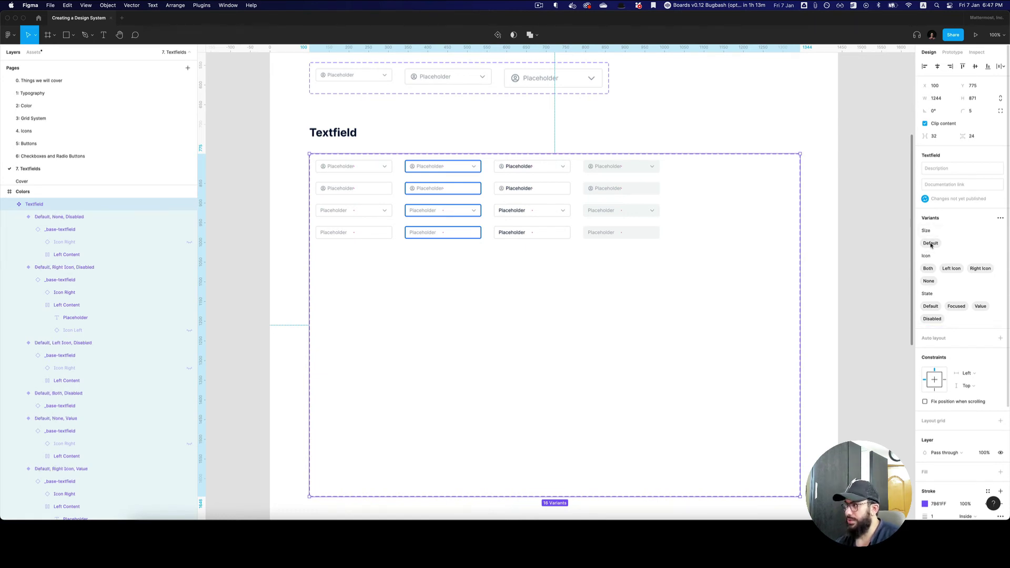
Step: Rename the Size property's only value as Small
{"action": "double_click", "coordinate": [930, 243]}
{"action": "type", "text": "Small"}
{"action": "key", "text": "Return"}
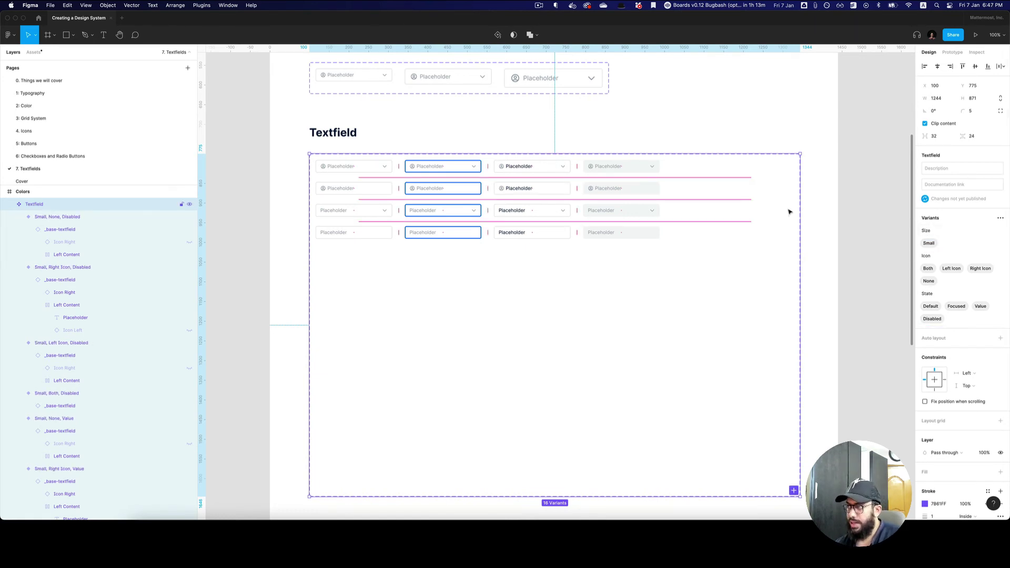
Step: Duplicate all Small variants into a block below them within the set and set the copies' Size to Medium
{"action": "key", "text": "Return"}
{"action": "left_click_drag", "start_coordinate": [640, 216], "coordinate": [634, 312]}
{"action": "left_click", "coordinate": [965, 212]}
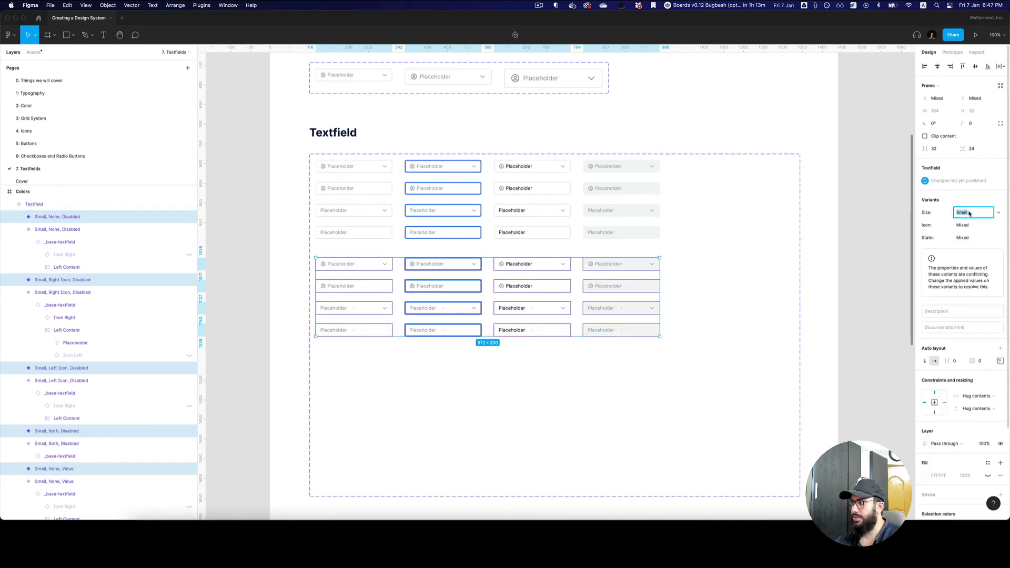
{"action": "type", "text": "Medium"}
{"action": "key", "text": "Return"}
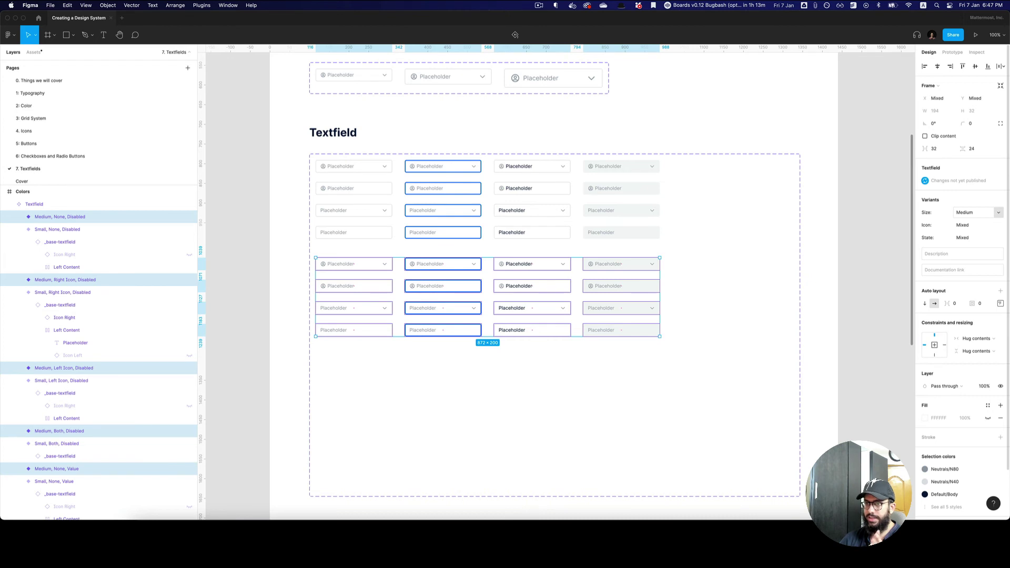
Step: Send the Medium variants to the back of the layer order and switch their nested _base-textfield instances to size Medium
{"action": "key", "text": "alt+super+bracketleft"}
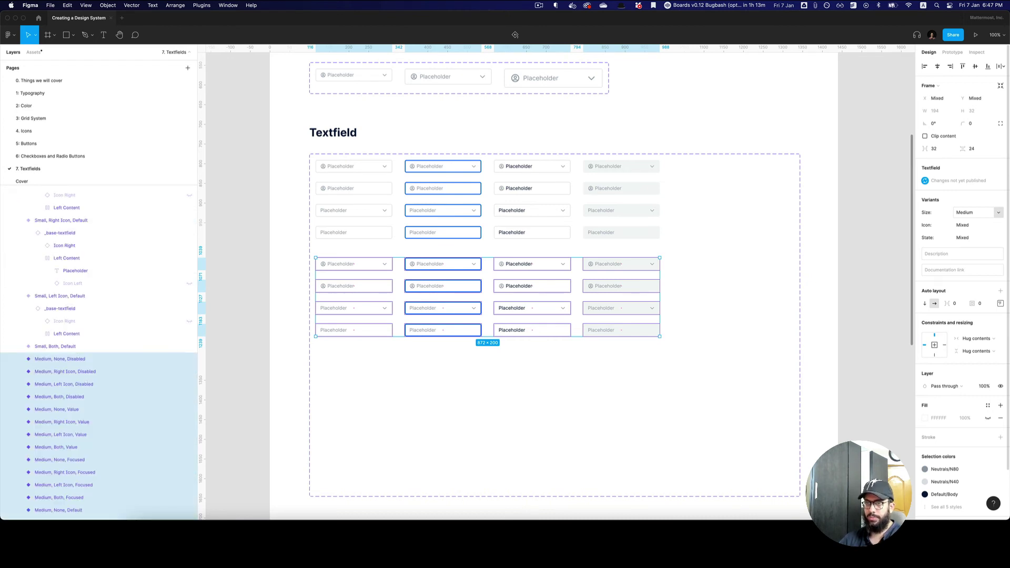
{"action": "key", "text": "Return"}
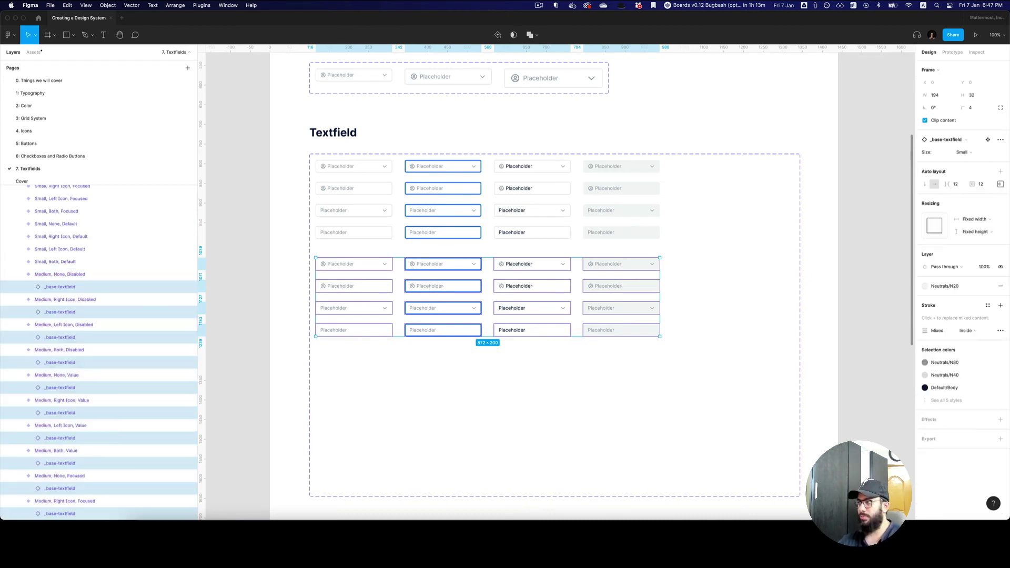
{"action": "left_click", "coordinate": [968, 152]}
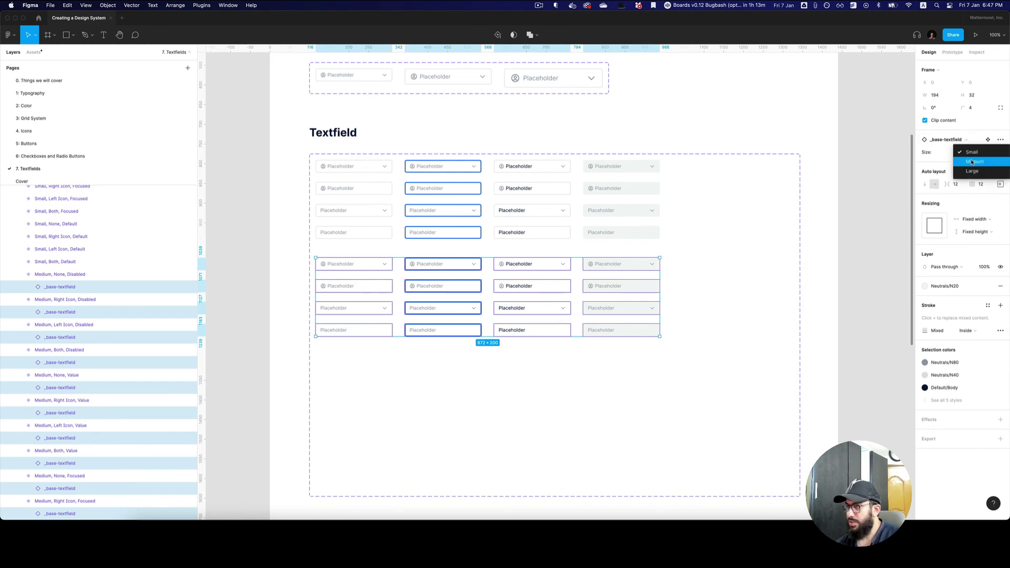
{"action": "left_click", "coordinate": [972, 162]}
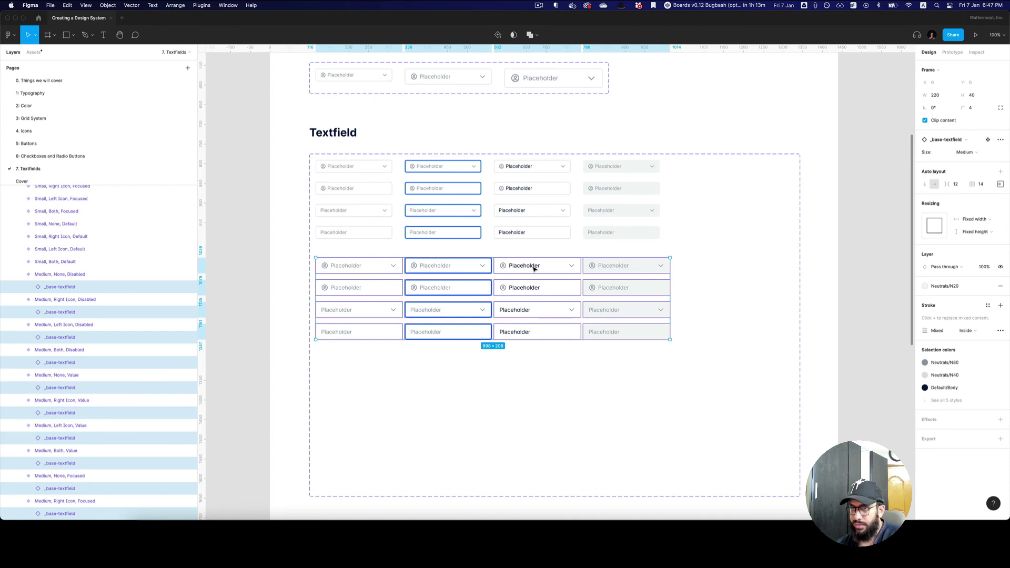
Step: Set the horizontal and vertical spacing between the Medium variants to 24
{"action": "key", "text": "shift+Return"}
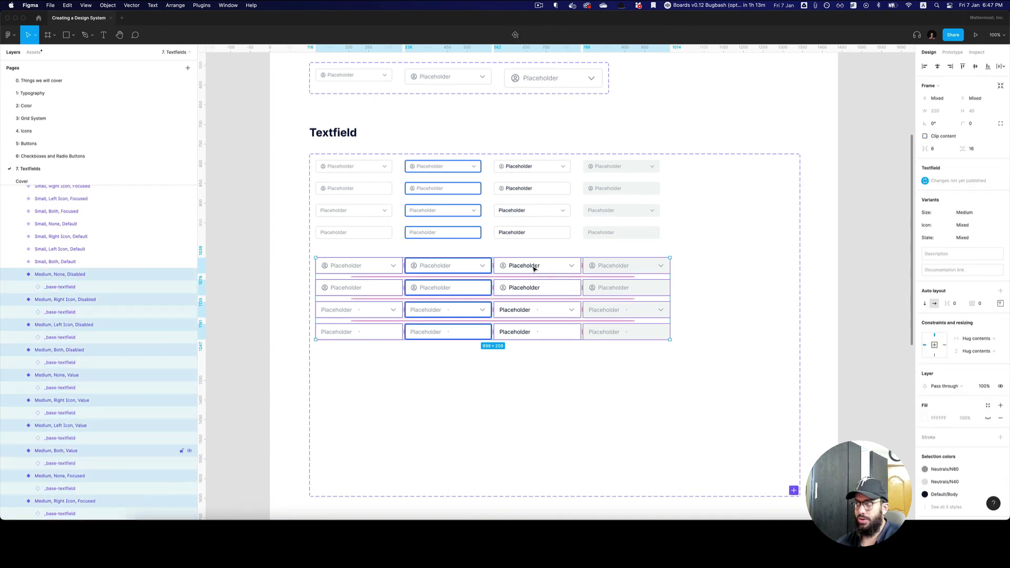
{"action": "left_click", "coordinate": [944, 151]}
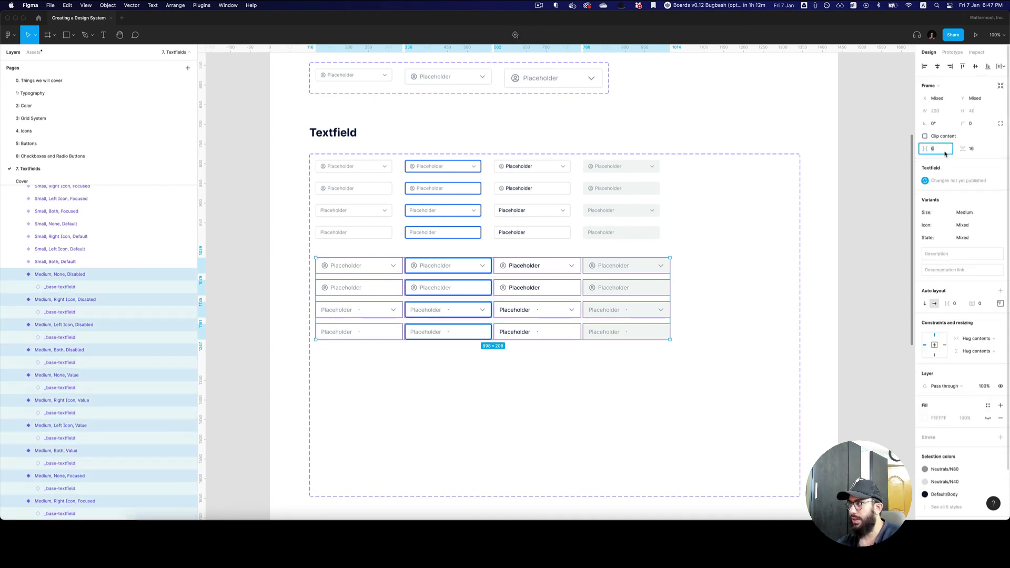
{"action": "type", "text": "24"}
{"action": "key", "text": "Tab"}
{"action": "key", "text": "Tab"}
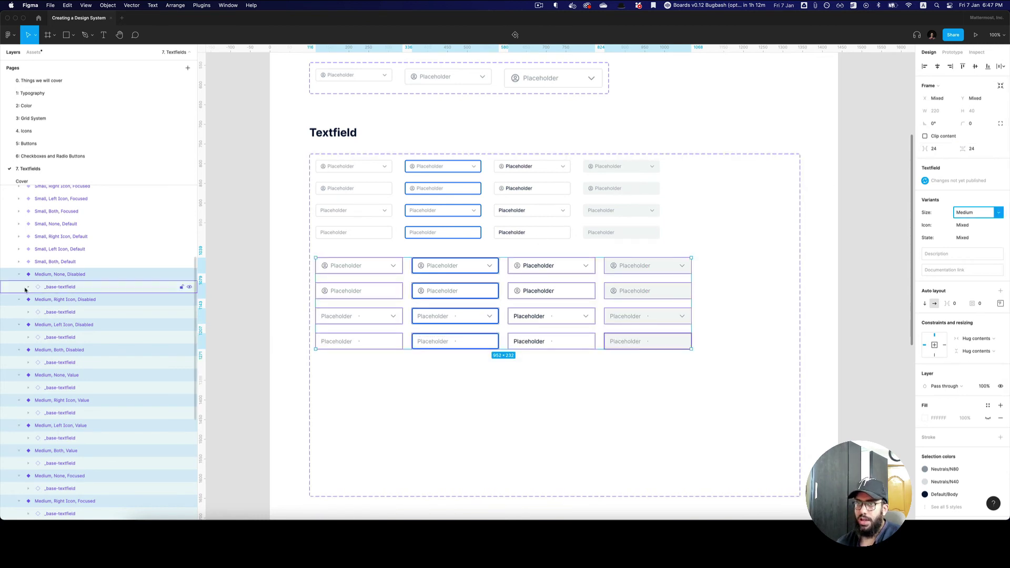
Step: Select all Small variants and set the horizontal spacing between them to 24
{"action": "left_click", "coordinate": [67, 261]}
{"action": "scroll", "coordinate": [68, 266], "scroll_direction": "up", "scroll_amount": 5}
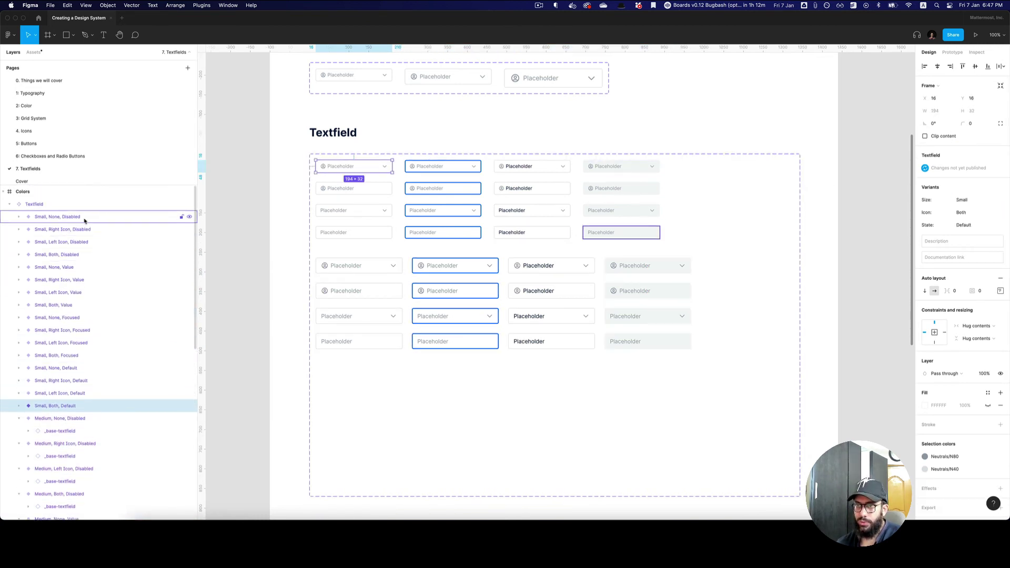
{"action": "left_click", "coordinate": [58, 216], "text": "shift"}
{"action": "left_click", "coordinate": [935, 148]}
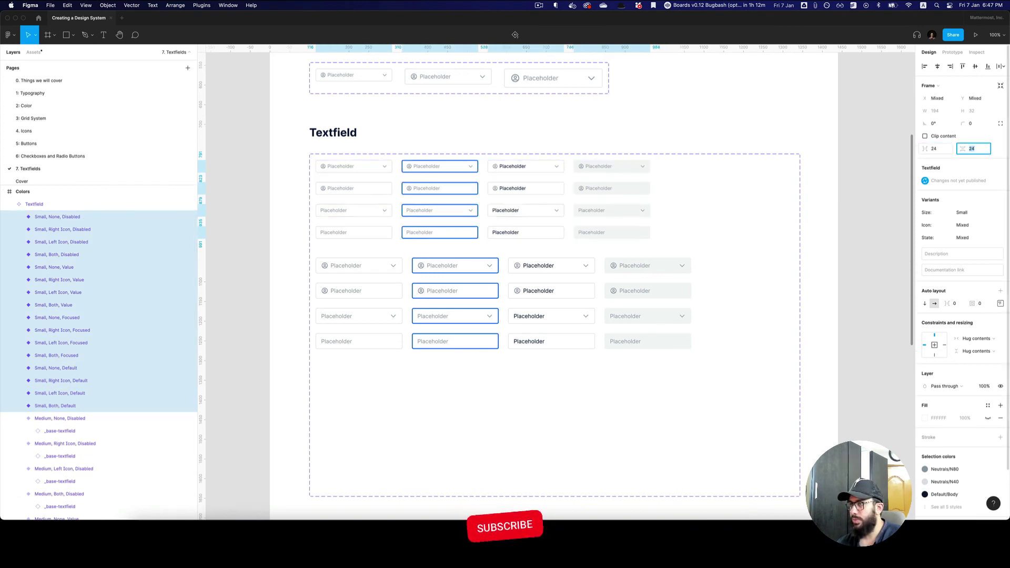
{"action": "key", "text": "Tab"}
Step: Collapse the expanded Medium variants in the layer list
{"action": "left_click", "coordinate": [726, 291]}
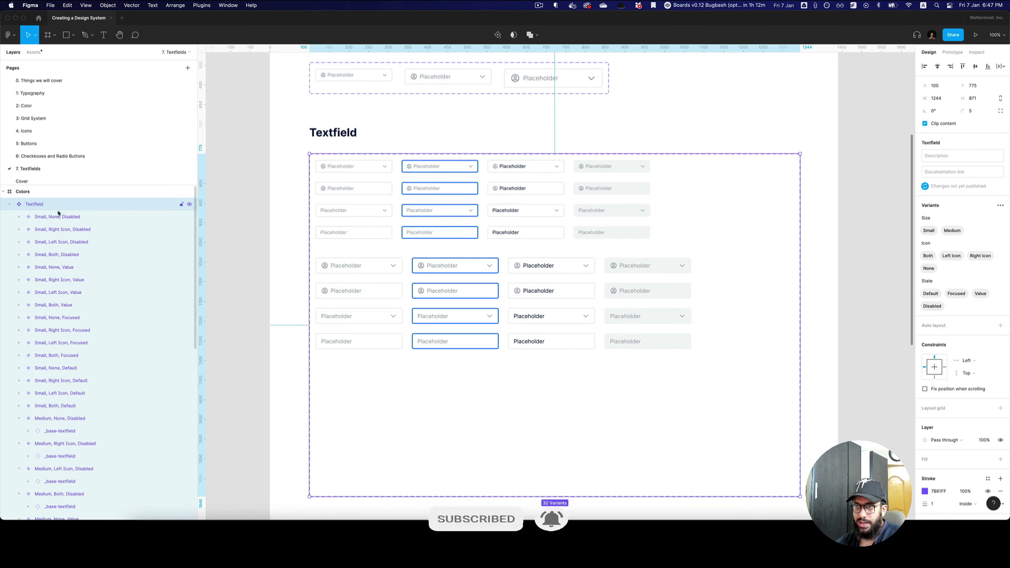
{"action": "left_click", "coordinate": [20, 418]}
{"action": "left_click", "coordinate": [44, 394]}
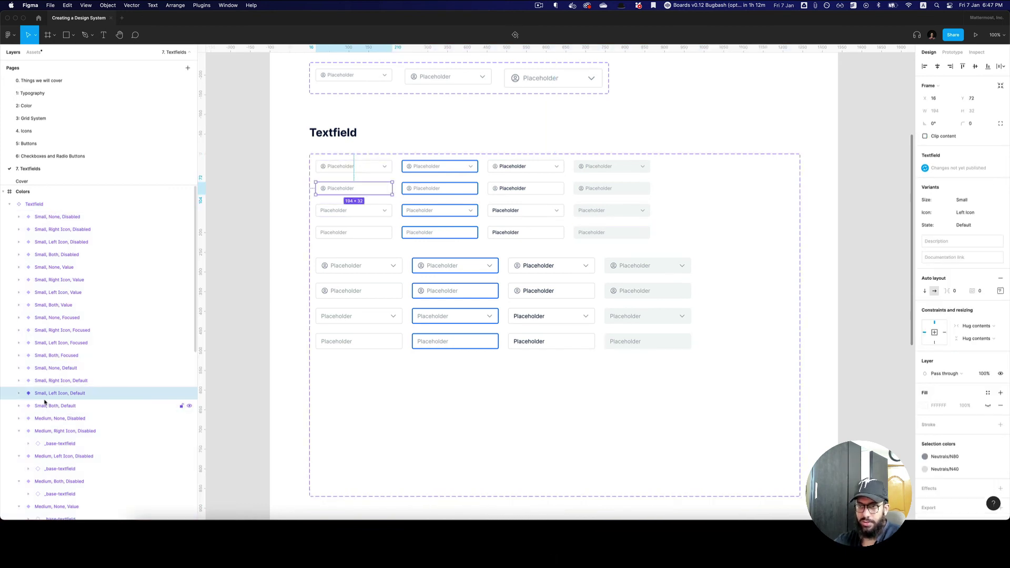
Step: Duplicate all Medium variants into a block below them within the set and set the copies' Size to Large
{"action": "left_click", "coordinate": [126, 408]}
{"action": "scroll", "coordinate": [131, 408], "scroll_direction": "down", "scroll_amount": 5}
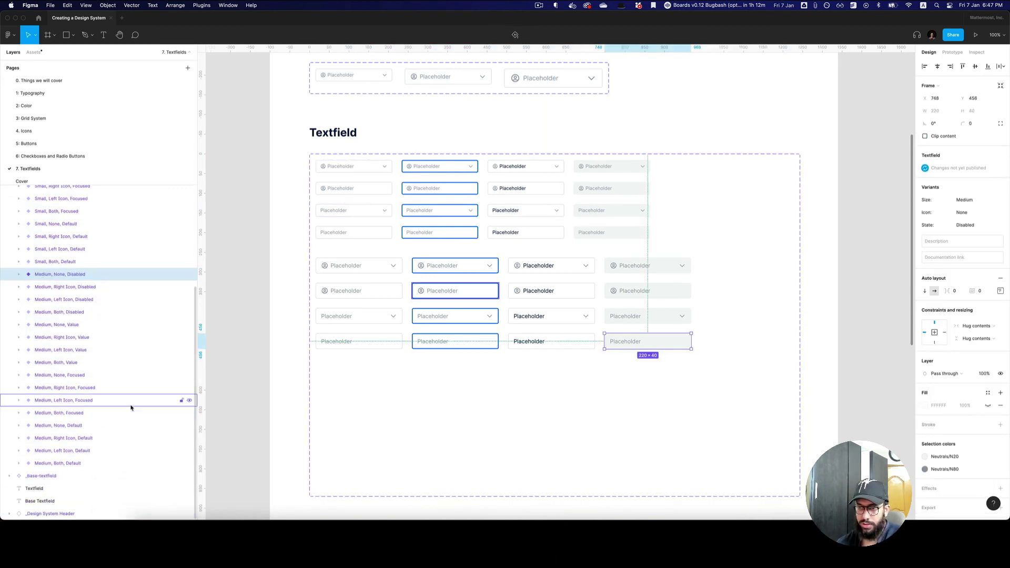
{"action": "left_click", "coordinate": [153, 464], "text": "shift"}
{"action": "scroll", "coordinate": [611, 361], "scroll_direction": "down", "scroll_amount": 5}
{"action": "scroll", "coordinate": [611, 361], "scroll_direction": "right", "scroll_amount": 1}
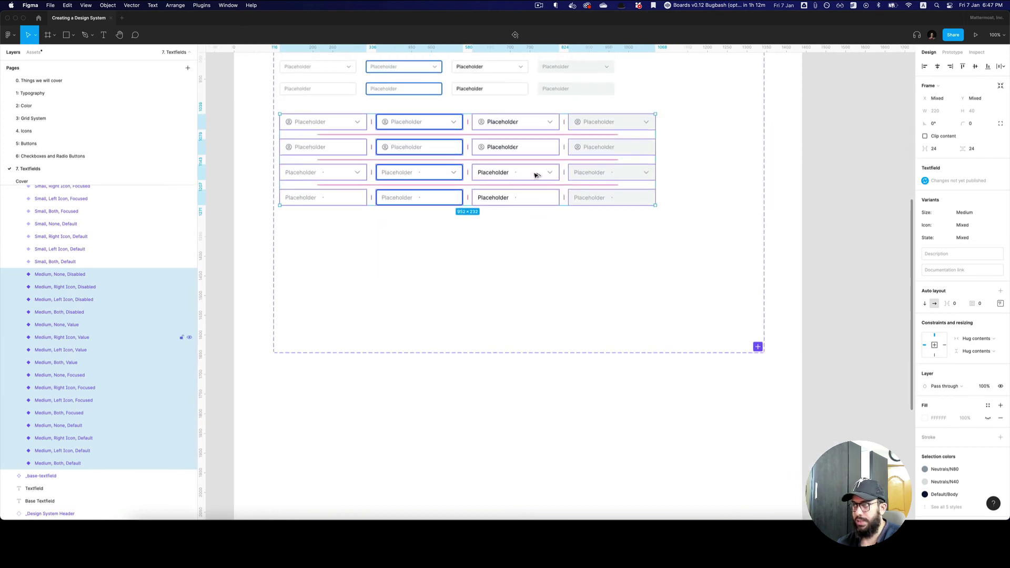
{"action": "left_click_drag", "start_coordinate": [537, 172], "coordinate": [528, 289]}
{"action": "left_click", "coordinate": [971, 213]}
{"action": "type", "text": "Lar"}
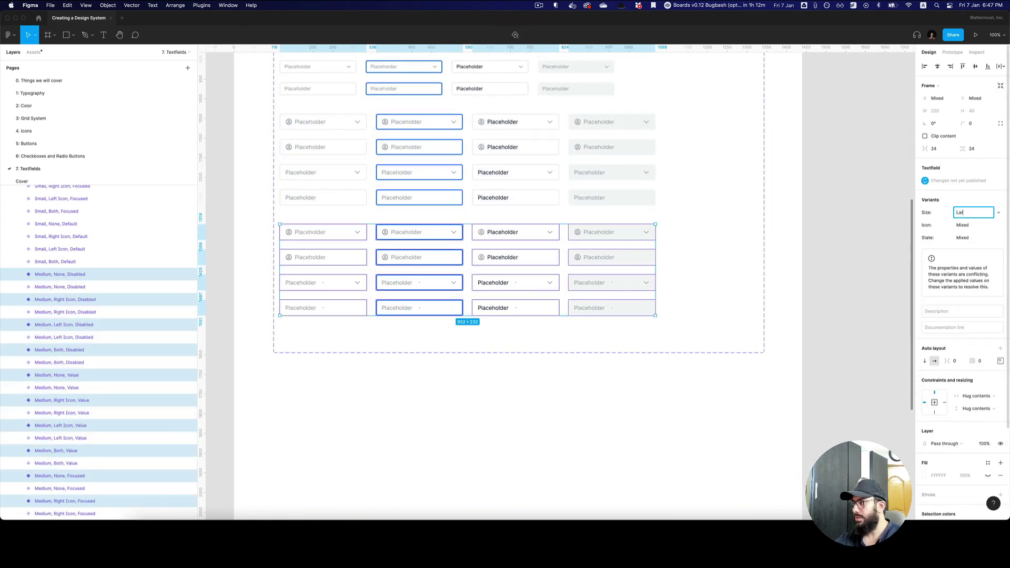
{"action": "type", "text": "ge"}
{"action": "key", "text": "Return"}
{"action": "key", "text": "Return"}
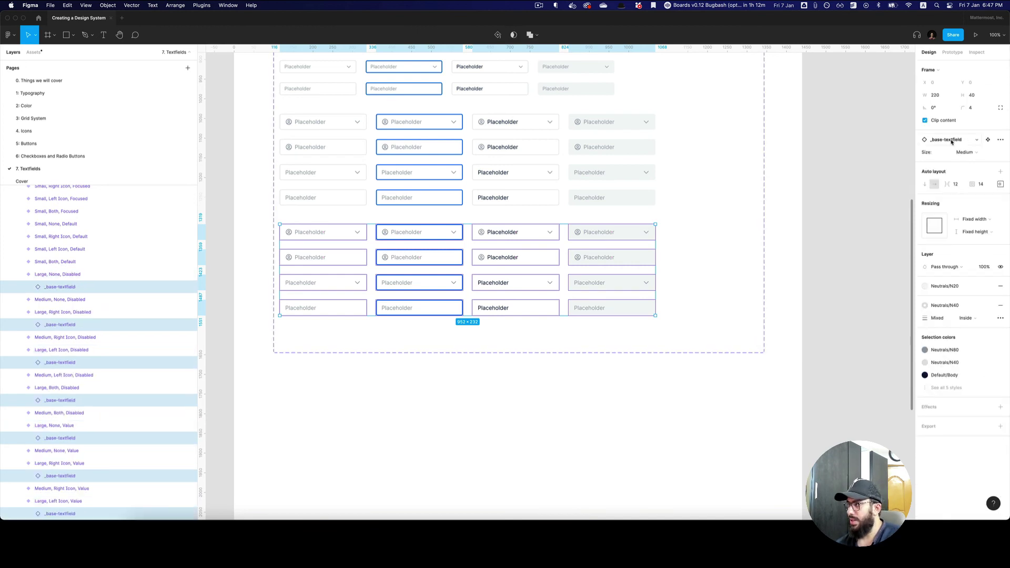
Step: Switch the nested _base-textfield instances inside the Large variants to size Large
{"action": "left_click", "coordinate": [972, 156]}
{"action": "left_click", "coordinate": [969, 165]}
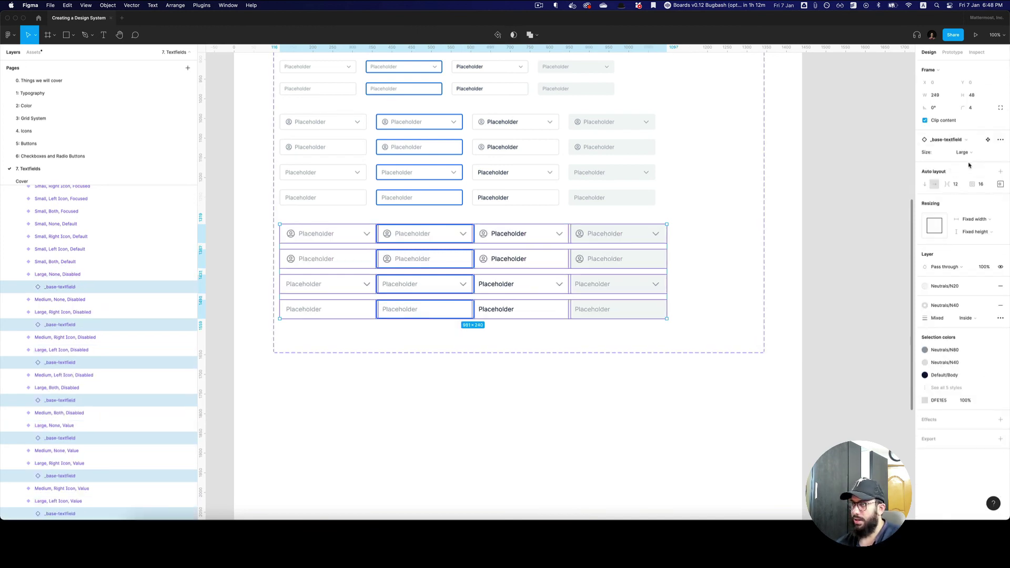
Step: Send the Large variants to the back of the layer order and set their horizontal and vertical spacing to 24
{"action": "key", "text": "shift+Return"}
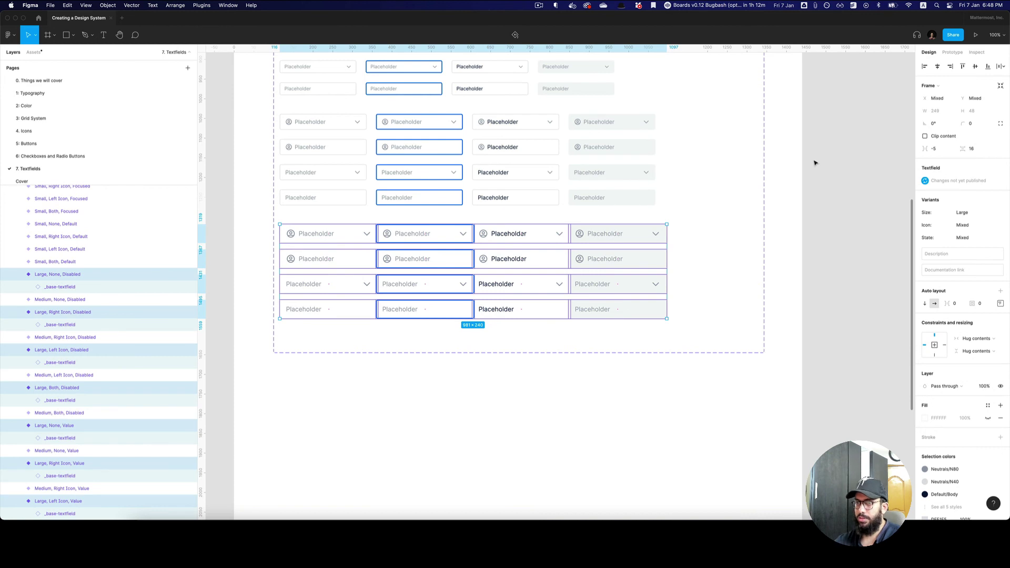
{"action": "key", "text": "alt+l"}
{"action": "key", "text": "bracketleft"}
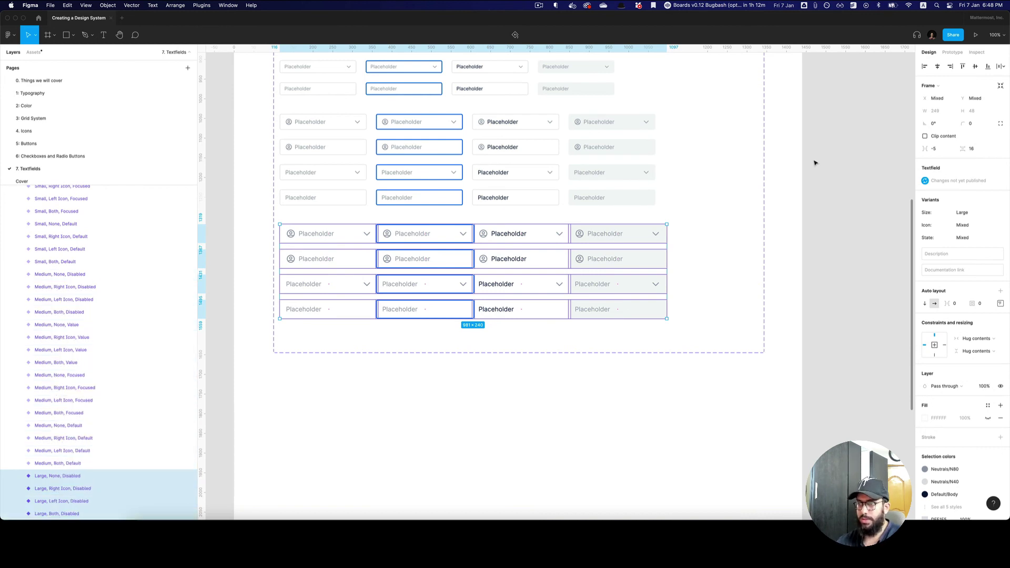
{"action": "left_click", "coordinate": [935, 147]}
{"action": "type", "text": "24"}
{"action": "key", "text": "Return"}
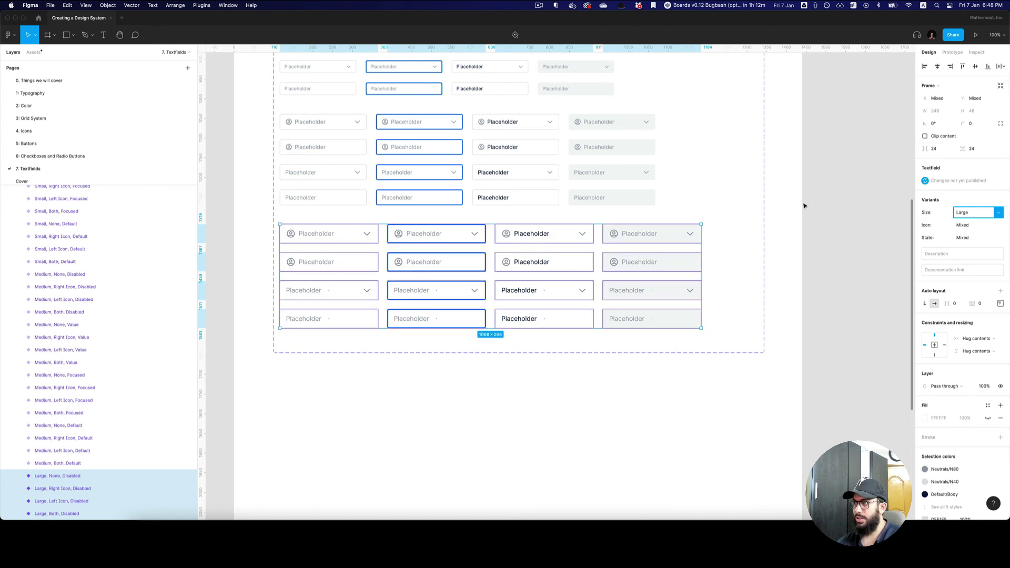
Step: Review the whole Textfield component set with its Small, Medium and Large blocks and its Size, Icon and State properties
{"action": "left_click", "coordinate": [788, 188]}
{"action": "scroll", "coordinate": [787, 188], "scroll_direction": "up", "scroll_amount": 3}
{"action": "left_click", "coordinate": [731, 223]}
{"action": "key", "text": "minus"}
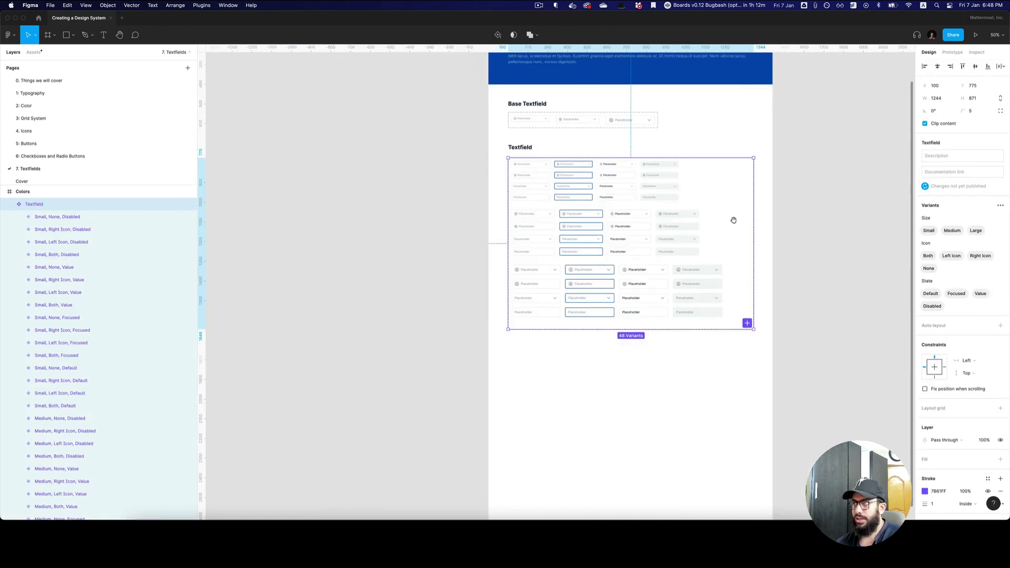
{"action": "scroll", "coordinate": [733, 220], "scroll_direction": "up", "scroll_amount": 3}
{"action": "left_click", "coordinate": [447, 205]}
{"action": "scroll", "coordinate": [524, 200], "scroll_direction": "right", "scroll_amount": 2}
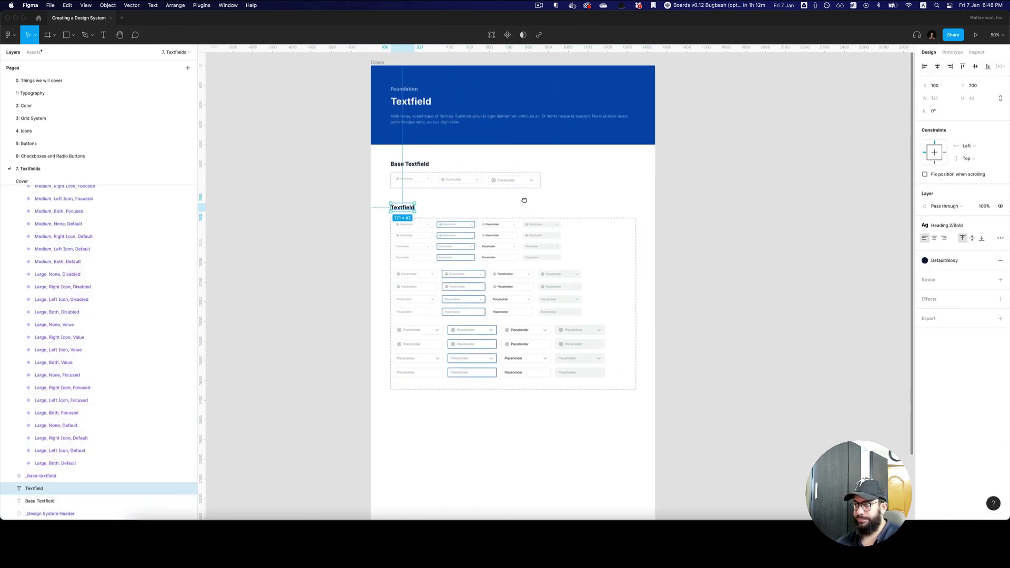
{"action": "scroll", "coordinate": [453, 200], "scroll_direction": "up", "scroll_amount": 5}
{"action": "left_click", "coordinate": [413, 183]}
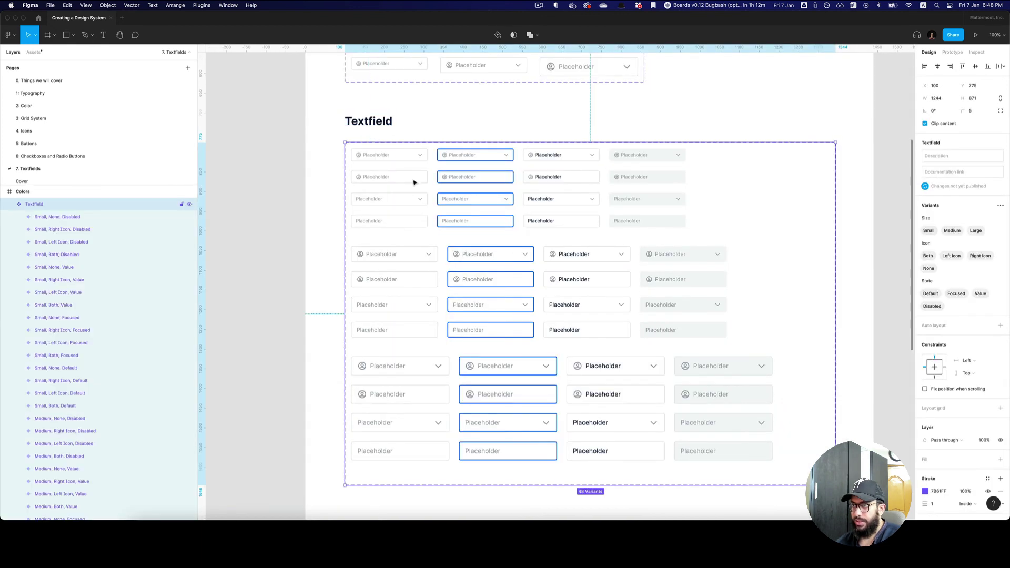
{"action": "double_click", "coordinate": [402, 158]}
{"action": "left_click_drag", "start_coordinate": [403, 158], "coordinate": [433, 90]}
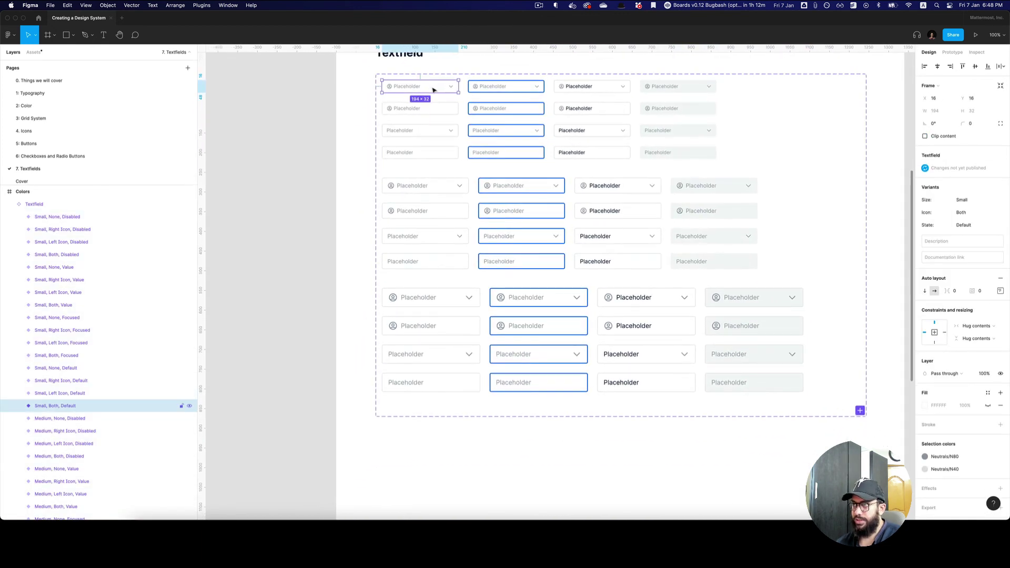
{"action": "left_click", "coordinate": [435, 77]}
{"action": "scroll", "coordinate": [514, 81], "scroll_direction": "up", "scroll_amount": 2}
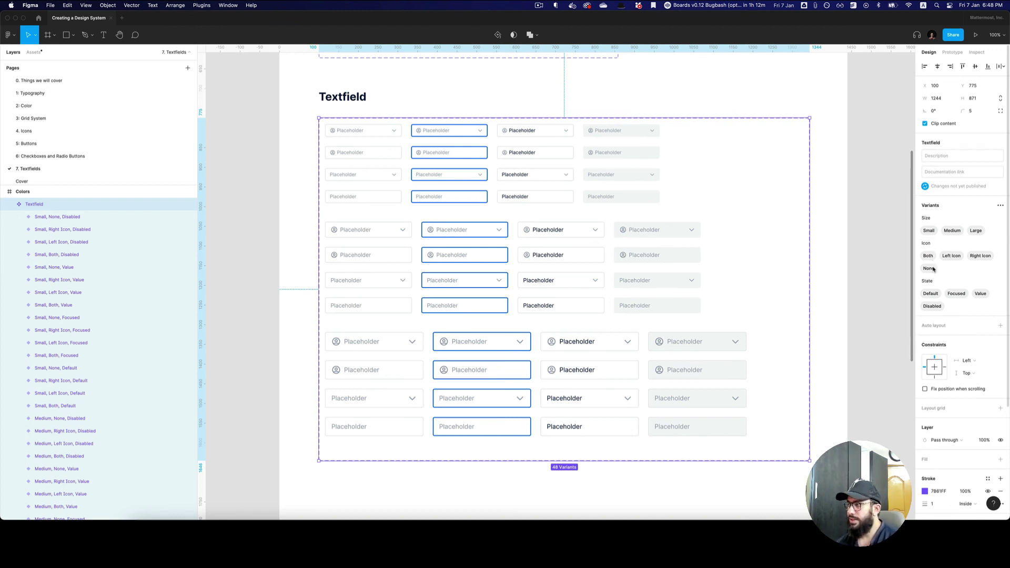
Step: Move None to the front of the component set's Icon values and return it to the end of the list
{"action": "mouse_move", "coordinate": [930, 270]}
{"action": "left_mouse_down"}
{"action": "mouse_move", "coordinate": [927, 257]}
{"action": "mouse_move", "coordinate": [932, 263]}
{"action": "left_mouse_up"}
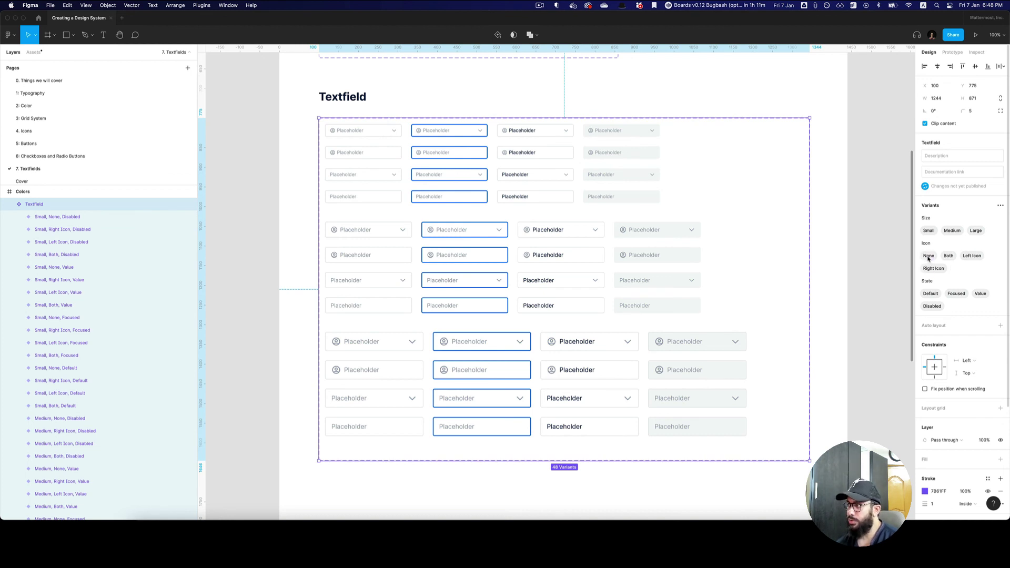
{"action": "left_click_drag", "start_coordinate": [928, 258], "coordinate": [942, 274]}
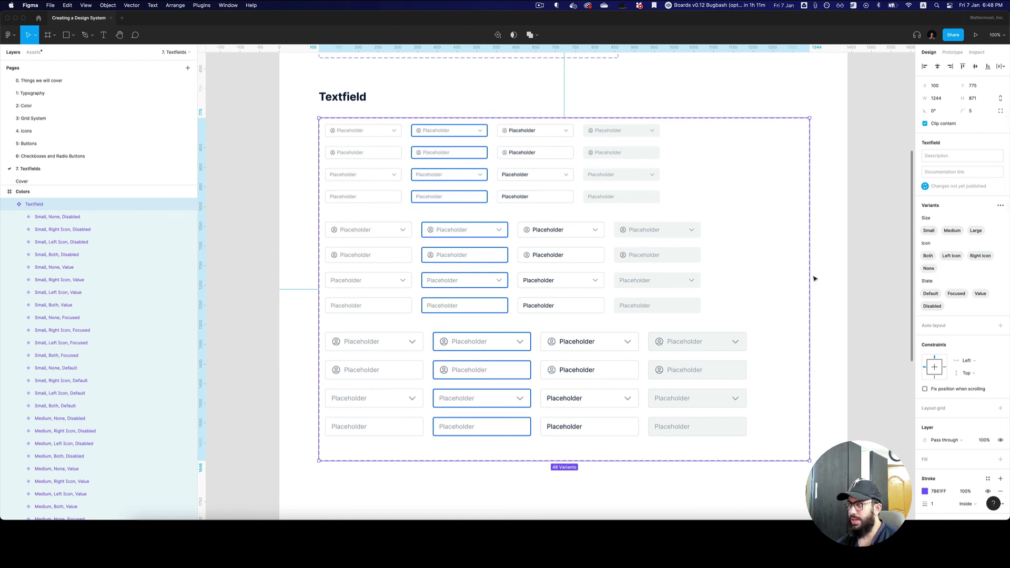
Step: Place a test instance of the Large textfield with both icons in Default state below the component set
{"action": "scroll", "coordinate": [579, 368], "scroll_direction": "down", "scroll_amount": 4}
{"action": "left_click_drag", "start_coordinate": [370, 257], "coordinate": [369, 414]}
{"action": "left_click", "coordinate": [466, 428]}
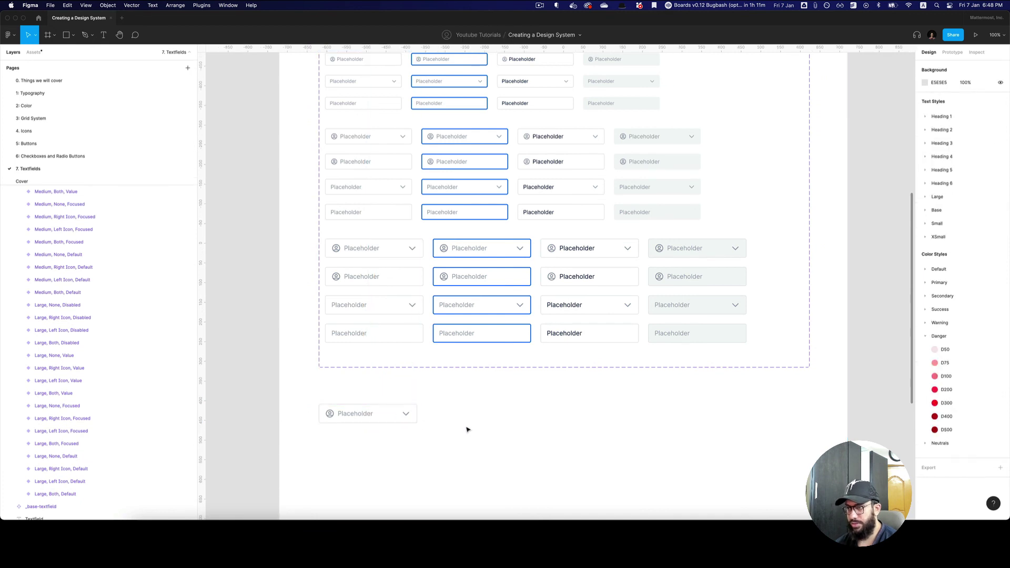
{"action": "scroll", "coordinate": [453, 413], "scroll_direction": "down", "scroll_amount": 2}
{"action": "scroll", "coordinate": [452, 413], "scroll_direction": "left", "scroll_amount": 2}
{"action": "left_click", "coordinate": [448, 376]}
Step: Replace the test instance's placeholder with "THis is going to be a really long text" and widen the instance to about 749
{"action": "double_click", "coordinate": [395, 369]}
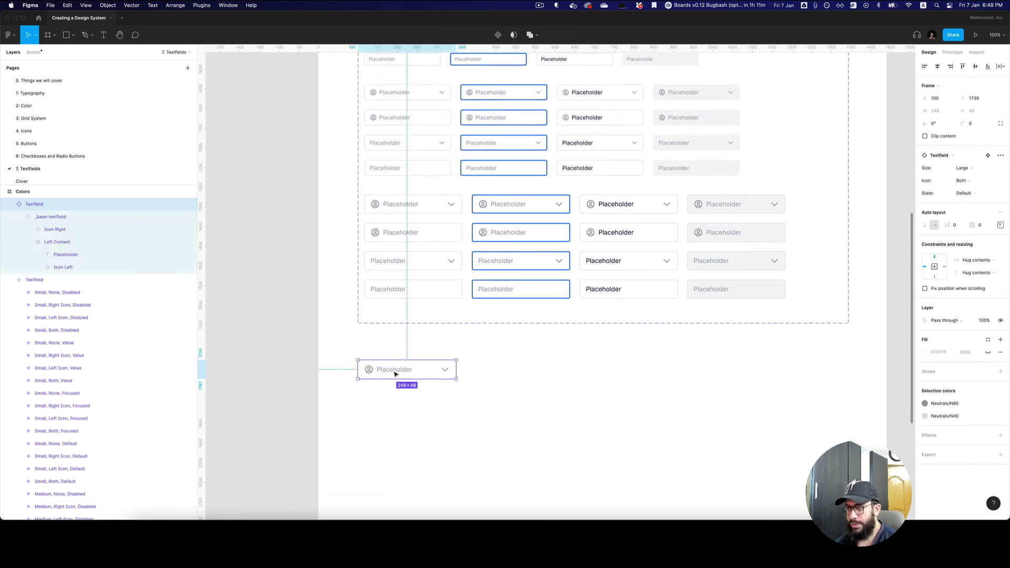
{"action": "double_click", "coordinate": [394, 369]}
{"action": "type", "text": "Type"}
{"action": "key", "text": "super+a"}
{"action": "type", "text": "TH"}
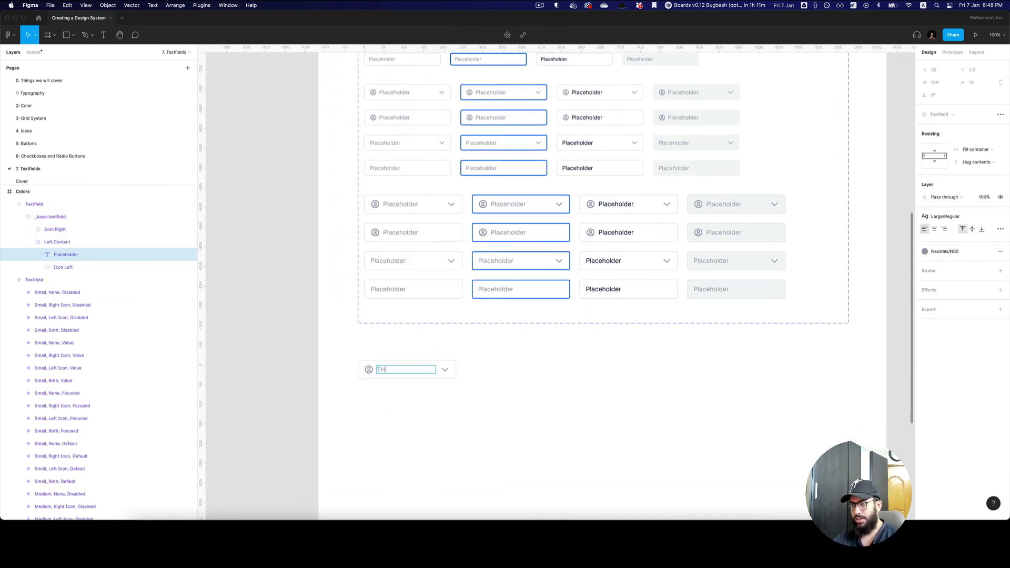
{"action": "type", "text": "is is going to be a r"}
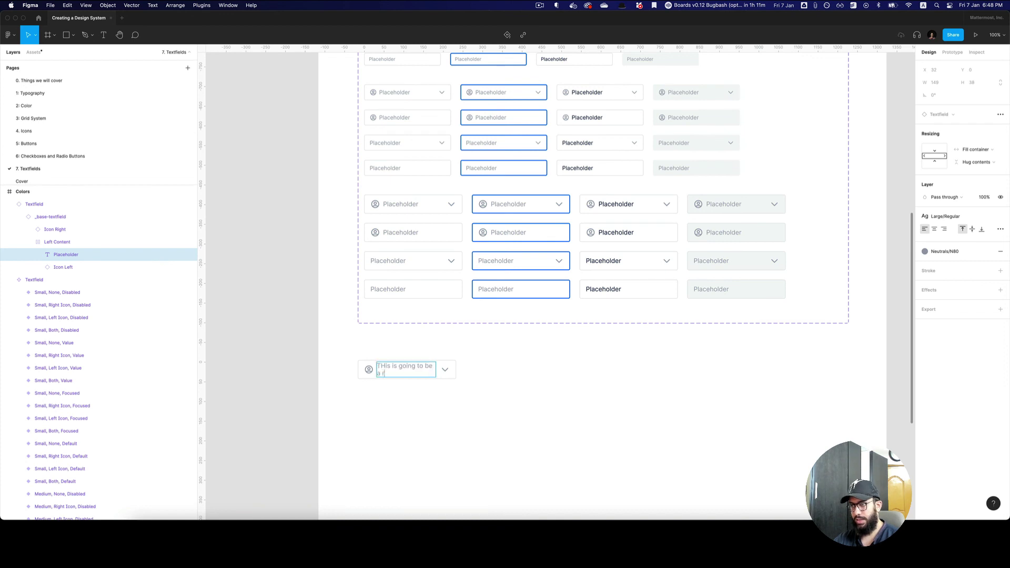
{"action": "type", "text": "eally long text"}
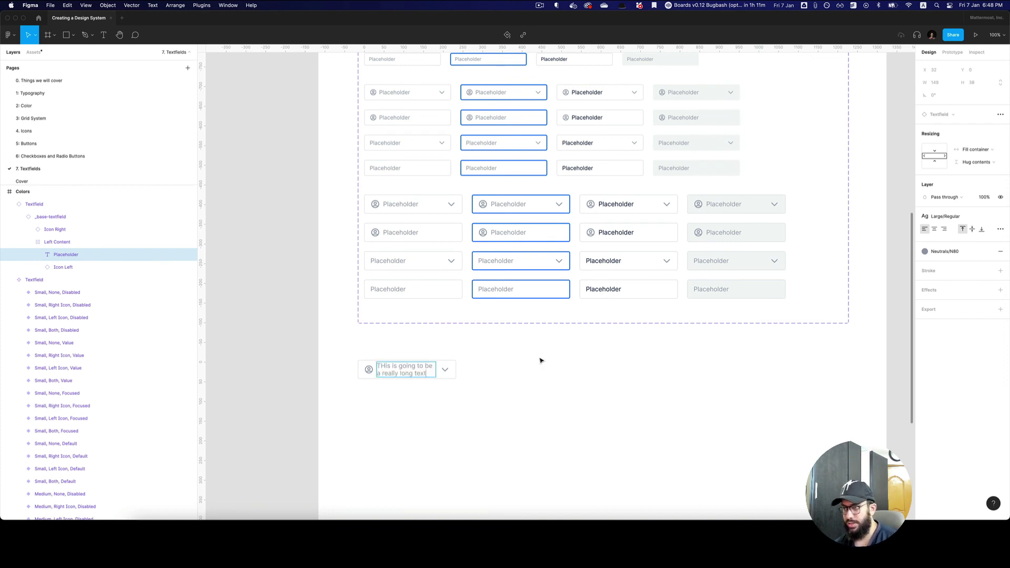
{"action": "left_click", "coordinate": [449, 364]}
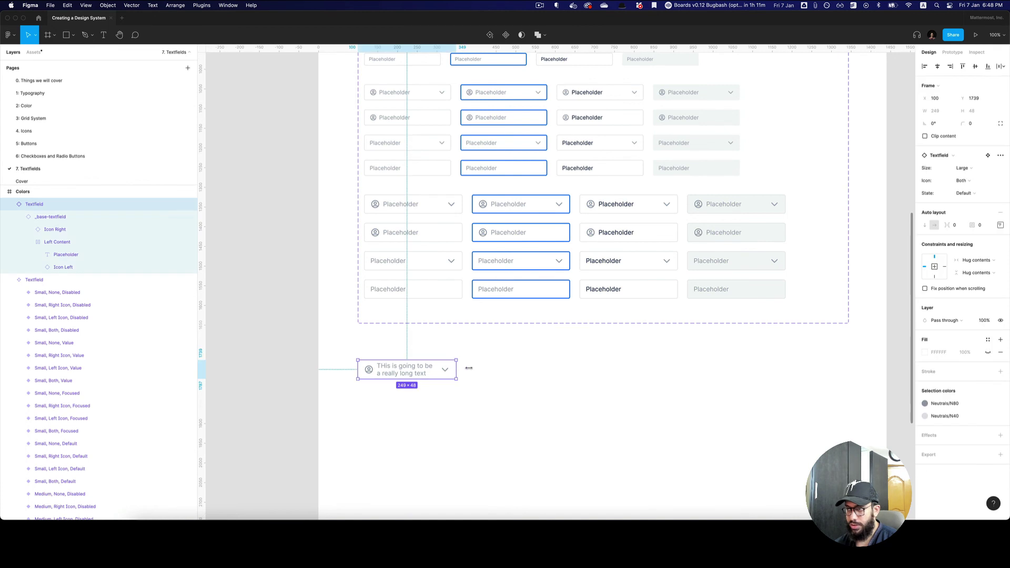
{"action": "left_click_drag", "start_coordinate": [468, 369], "coordinate": [654, 370]}
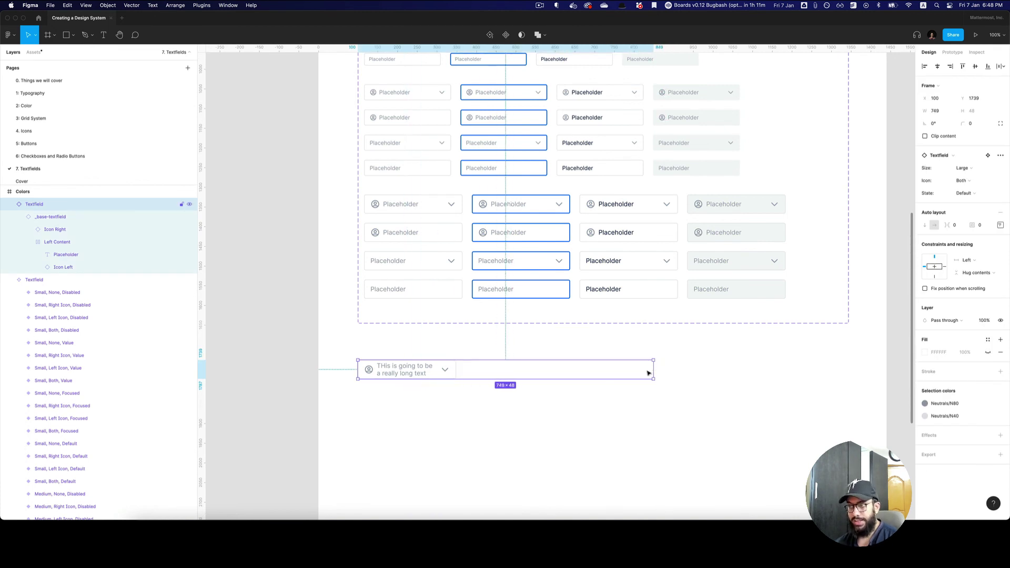
Step: Set the horizontal resizing of the nested _base-textfield in every Textfield variant to Fill container
{"action": "scroll", "coordinate": [648, 373], "scroll_direction": "up", "scroll_amount": 5}
{"action": "left_click", "coordinate": [542, 272]}
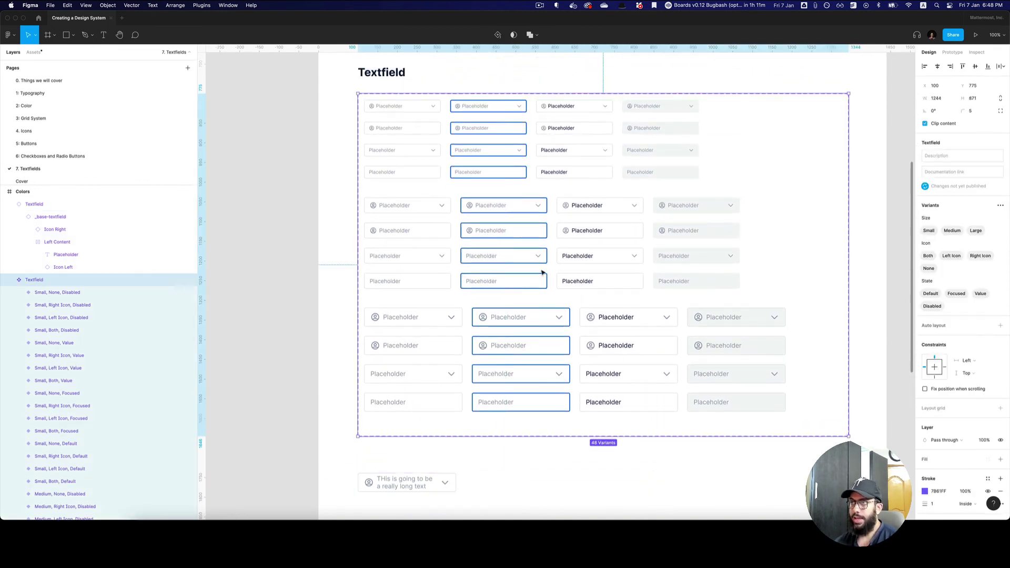
{"action": "key", "text": "Return"}
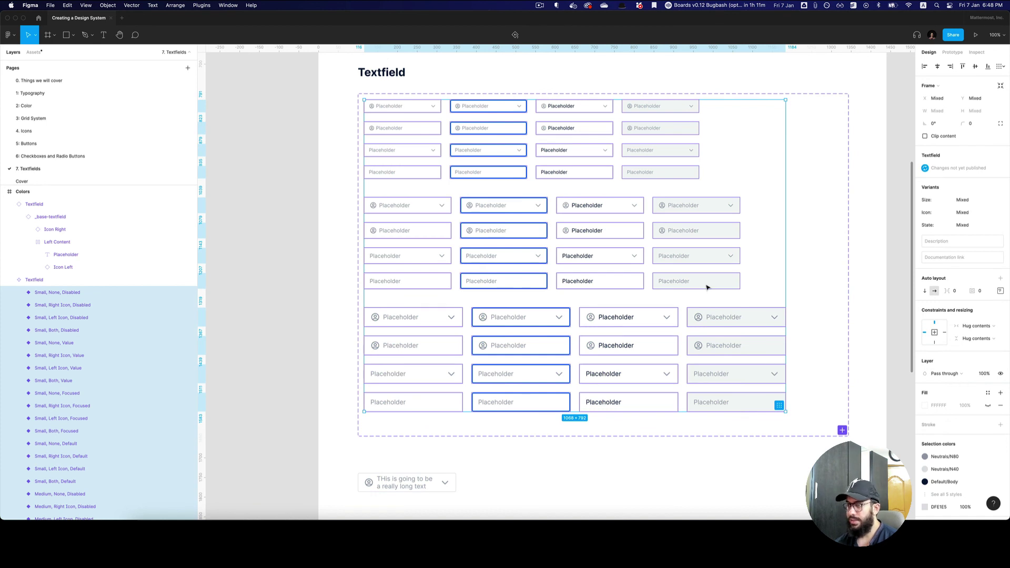
{"action": "key", "text": "Return"}
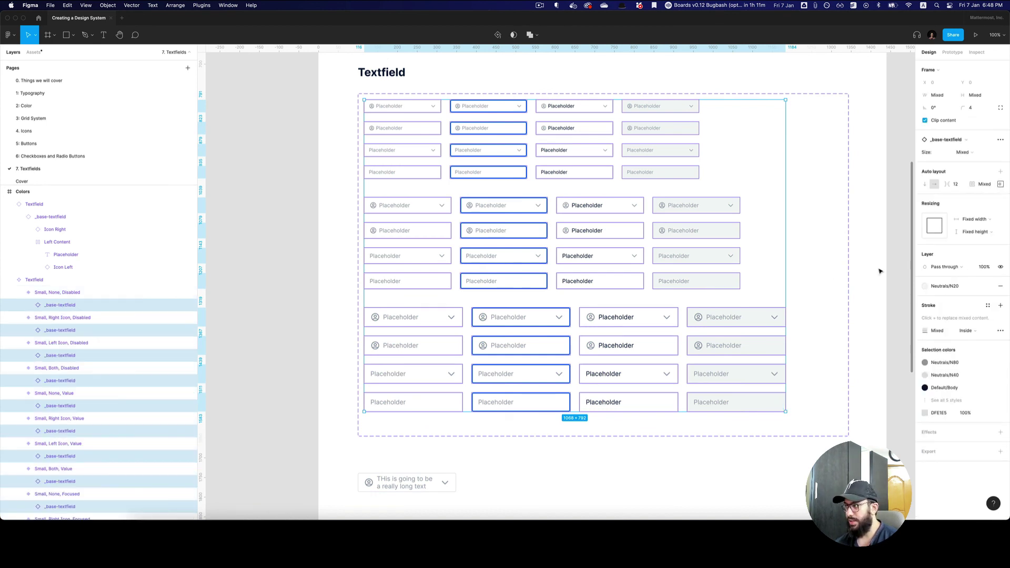
{"action": "left_click", "coordinate": [945, 227]}
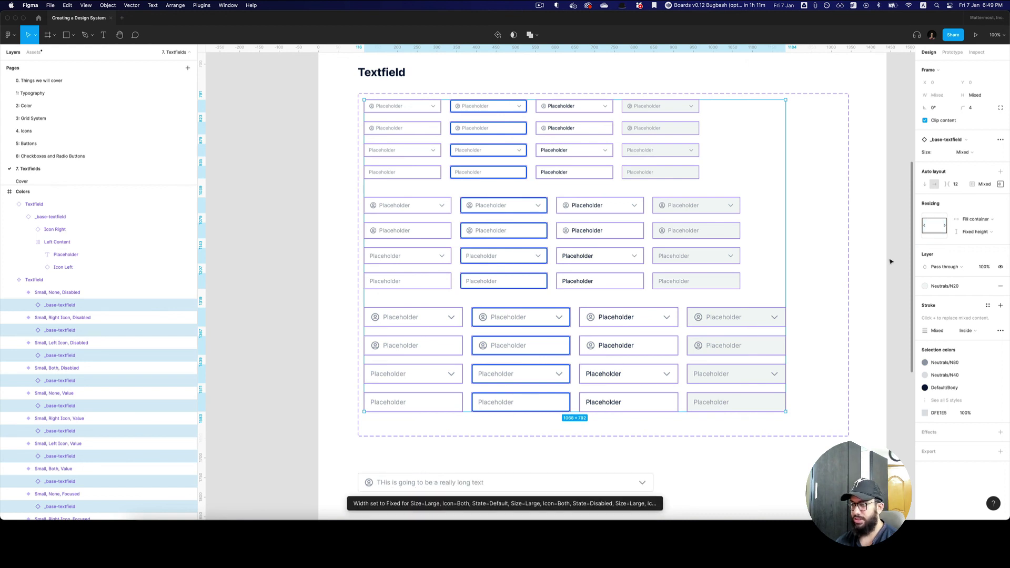
Step: Test the resizing by narrowing the long-text instance below the set to a width of about 610
{"action": "scroll", "coordinate": [652, 346], "scroll_direction": "down", "scroll_amount": 3}
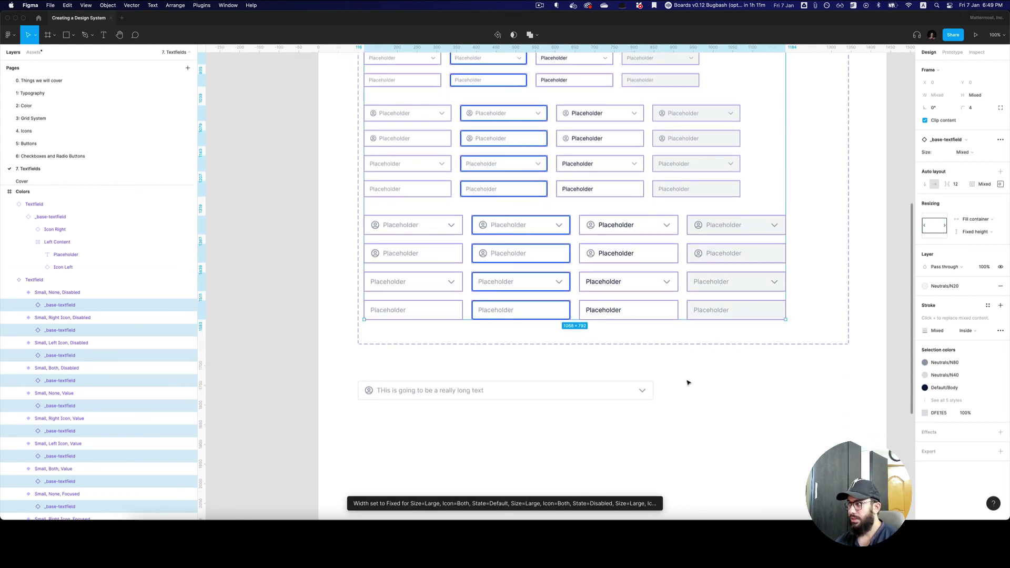
{"action": "left_click", "coordinate": [688, 382]}
{"action": "left_click", "coordinate": [647, 389]}
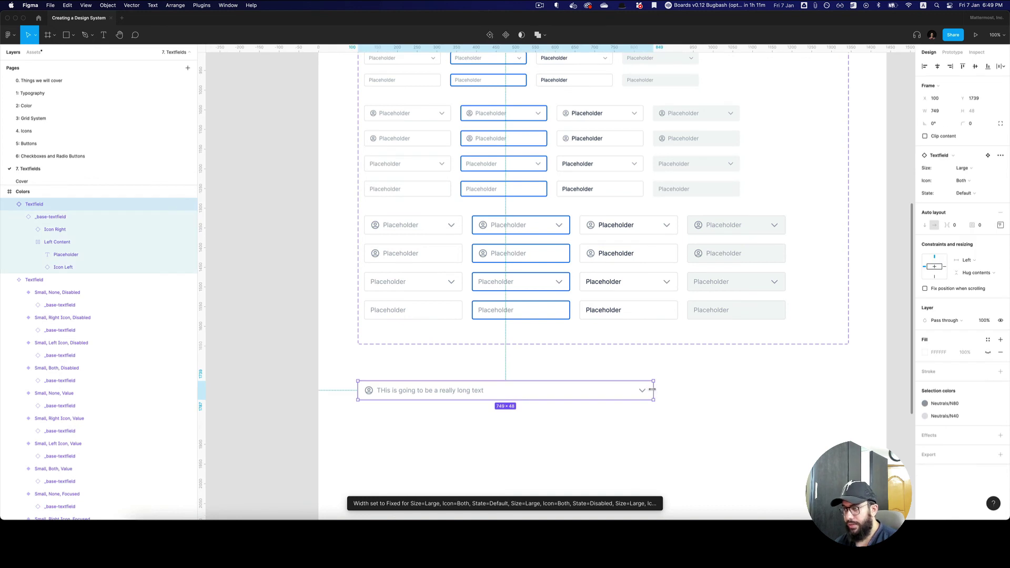
{"action": "left_click_drag", "start_coordinate": [653, 391], "coordinate": [599, 390]}
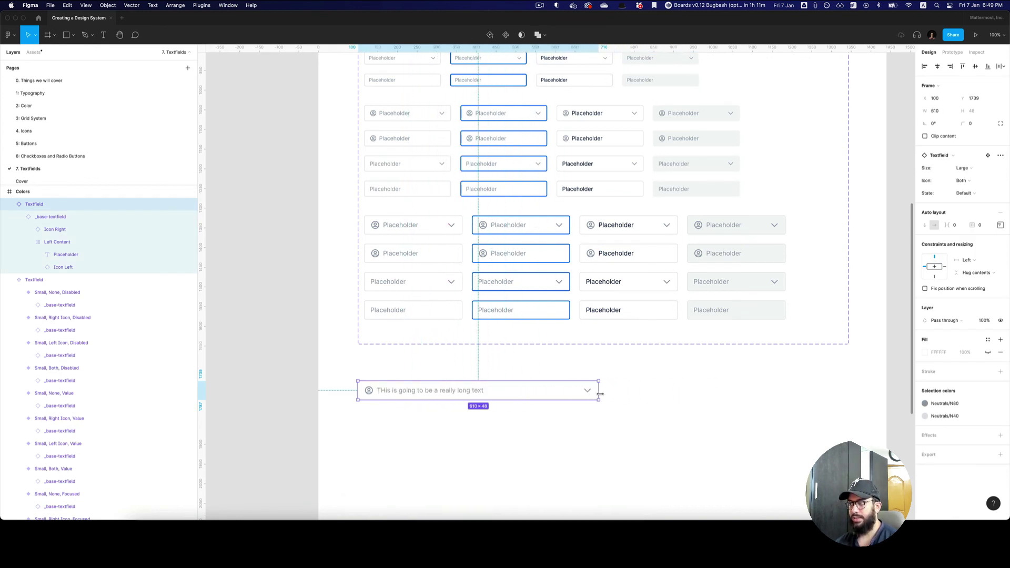
Step: Switch the test instance's Size to Medium and widen it to about 542
{"action": "left_click", "coordinate": [980, 167]}
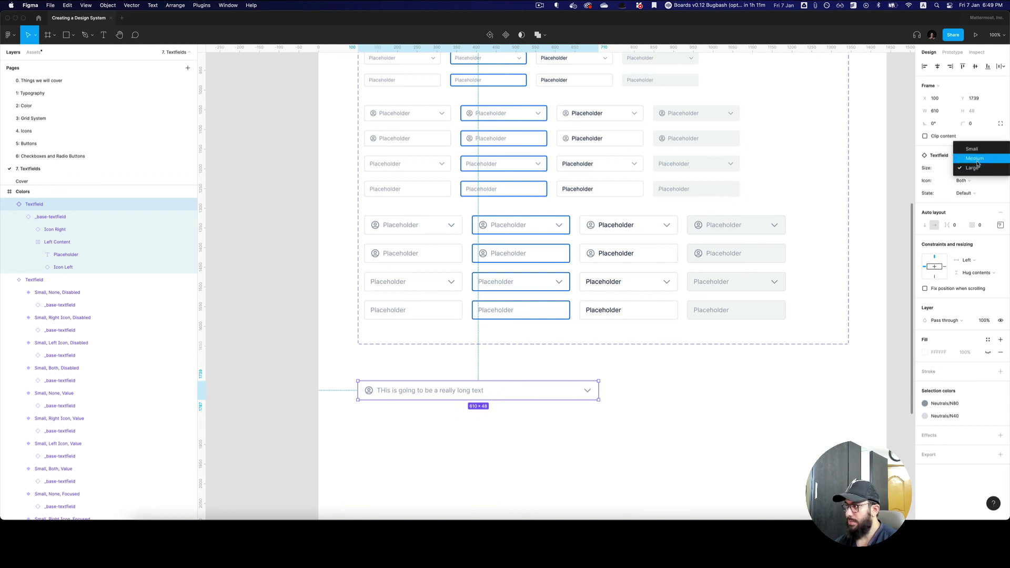
{"action": "left_click", "coordinate": [977, 161]}
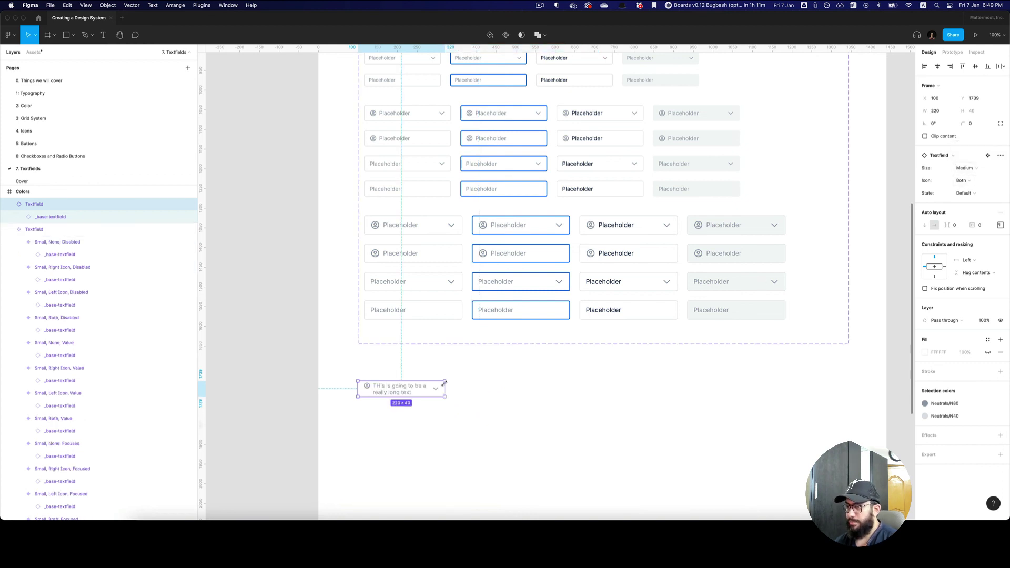
{"action": "left_click_drag", "start_coordinate": [444, 387], "coordinate": [572, 387]}
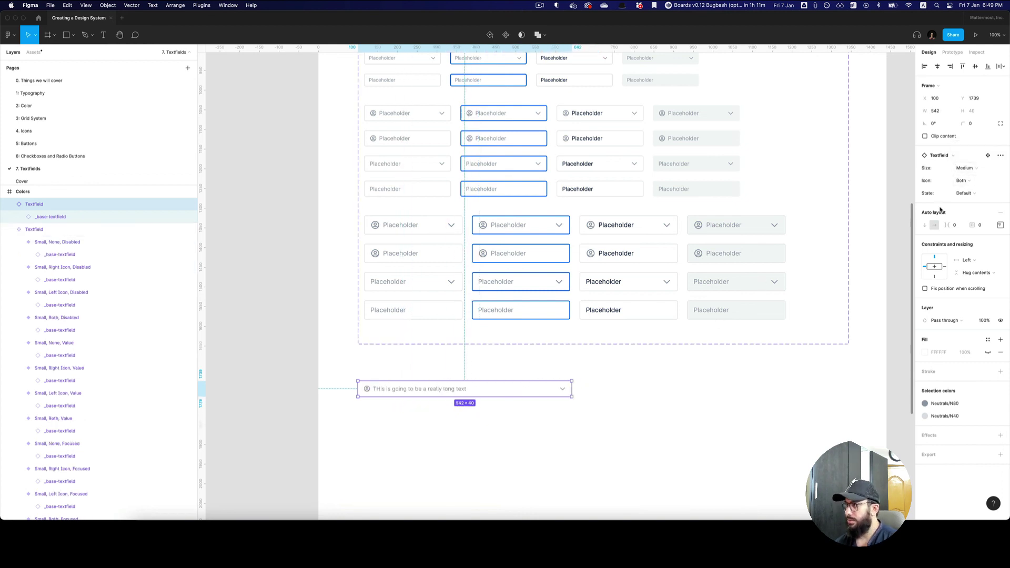
Step: Try the Focused and Value states on the test instance and set its Icon to Right Icon
{"action": "left_click", "coordinate": [966, 194]}
{"action": "left_click", "coordinate": [965, 209]}
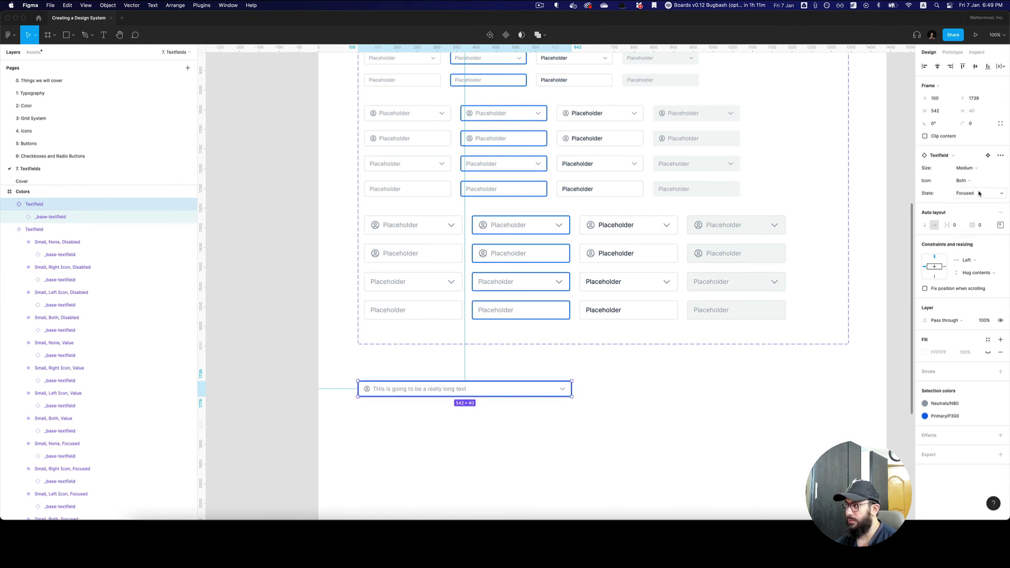
{"action": "left_click", "coordinate": [967, 193]}
{"action": "left_click", "coordinate": [970, 182]}
{"action": "left_click", "coordinate": [968, 181]}
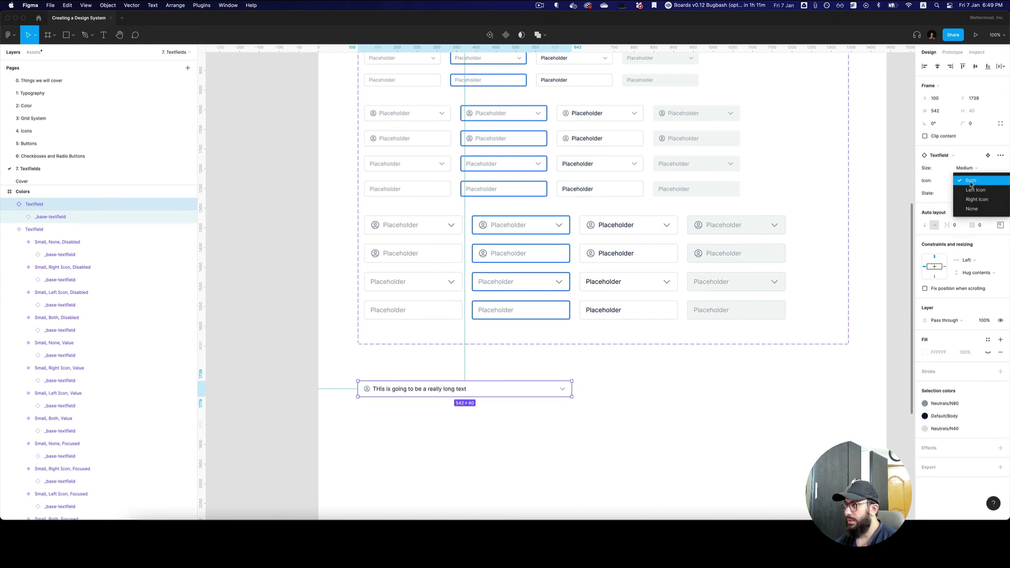
{"action": "left_click", "coordinate": [967, 196]}
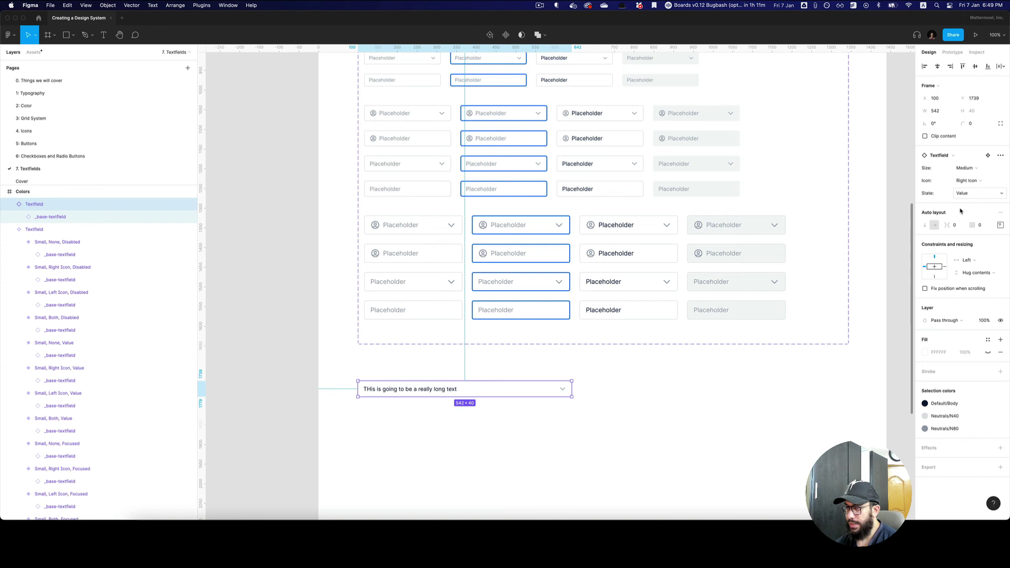
Step: Delete the long-text test instance below the component set
{"action": "left_click", "coordinate": [686, 381]}
{"action": "left_click", "coordinate": [559, 394]}
{"action": "scroll", "coordinate": [557, 445], "scroll_direction": "up", "scroll_amount": 5}
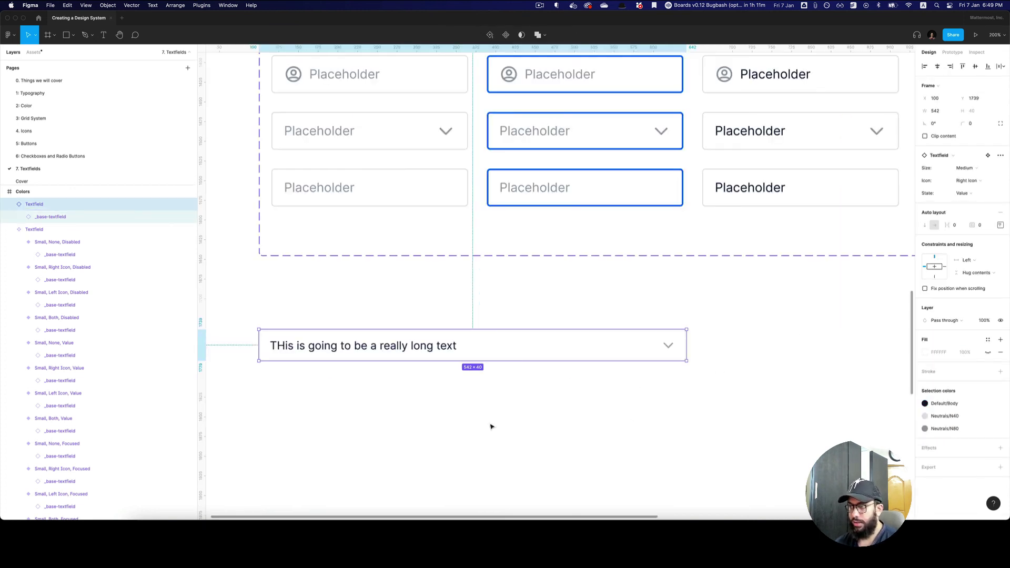
{"action": "left_click", "coordinate": [638, 392]}
{"action": "scroll", "coordinate": [638, 392], "scroll_direction": "down", "scroll_amount": 5}
{"action": "left_click", "coordinate": [599, 370]}
{"action": "key", "text": "Delete"}
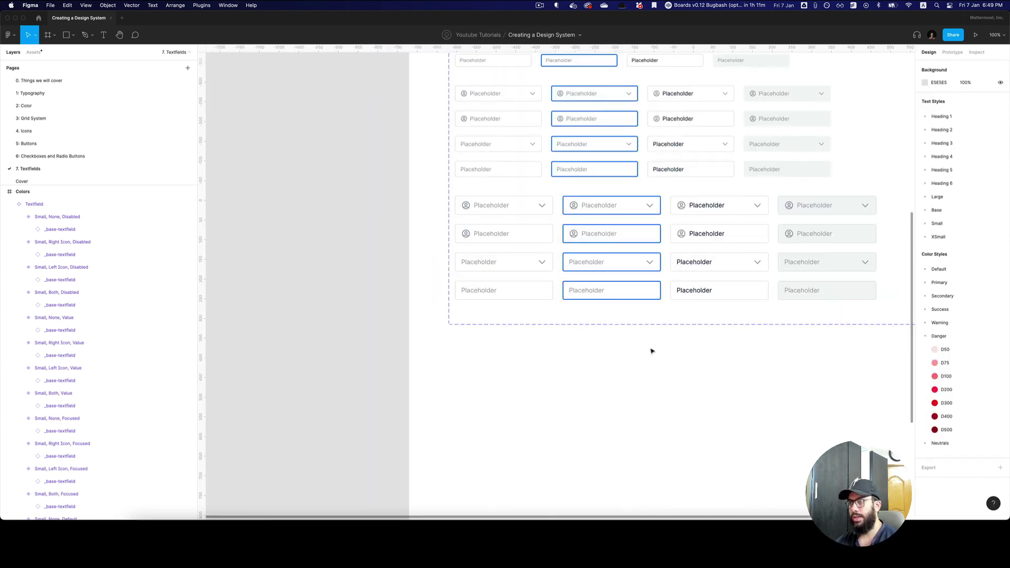
Step: Shorten the Colors frame to a height of about 1726 so it ends just below the Textfield component set
{"action": "scroll", "coordinate": [651, 352], "scroll_direction": "down", "scroll_amount": 5}
{"action": "left_click_drag", "start_coordinate": [582, 332], "coordinate": [560, 331]}
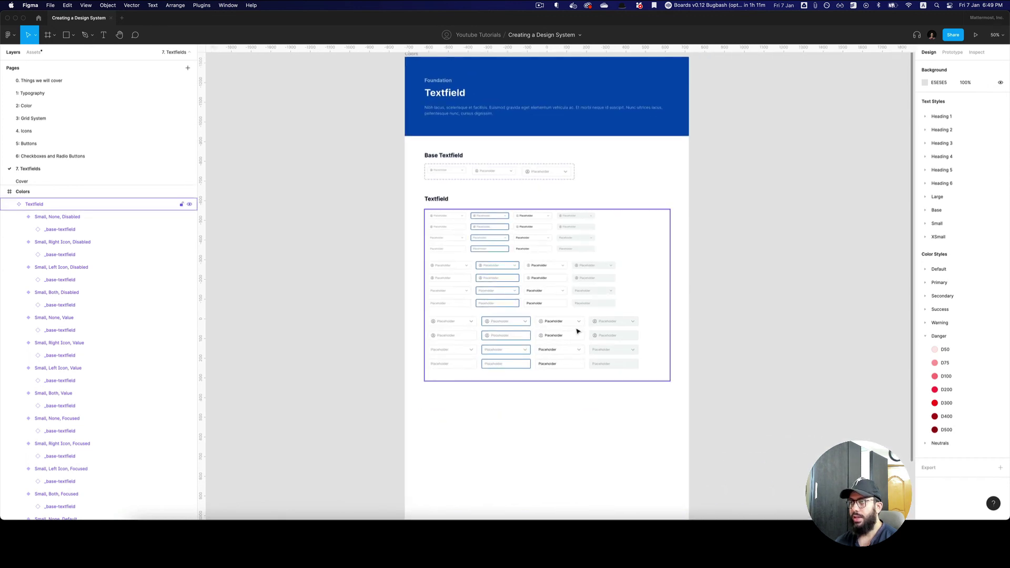
{"action": "left_click", "coordinate": [577, 332]}
{"action": "scroll", "coordinate": [577, 332], "scroll_direction": "up", "scroll_amount": 1}
{"action": "left_click", "coordinate": [414, 89]}
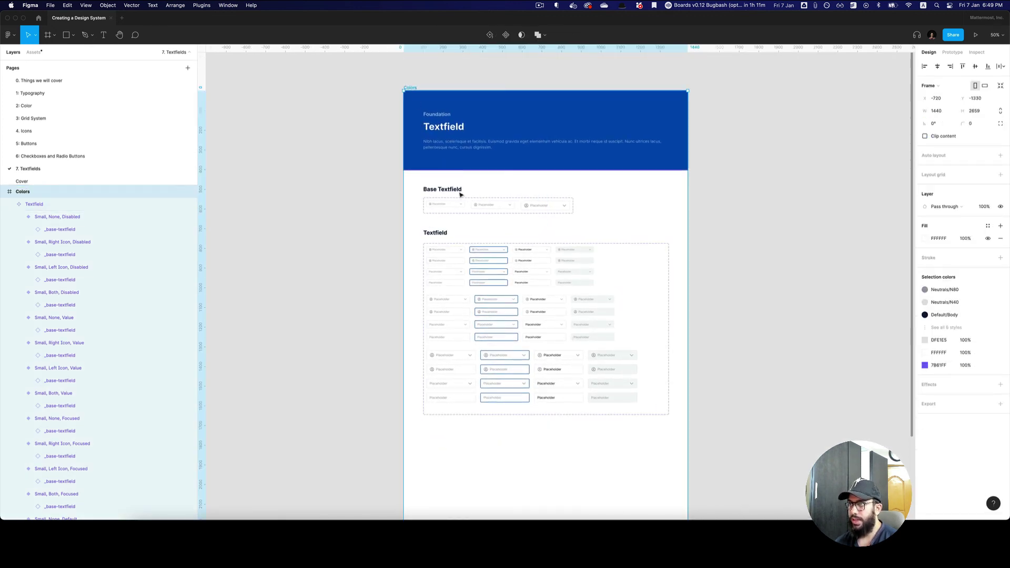
{"action": "scroll", "coordinate": [480, 225], "scroll_direction": "down", "scroll_amount": 5}
{"action": "left_click_drag", "start_coordinate": [527, 367], "coordinate": [546, 182]}
{"action": "scroll", "coordinate": [530, 299], "scroll_direction": "up", "scroll_amount": 5}
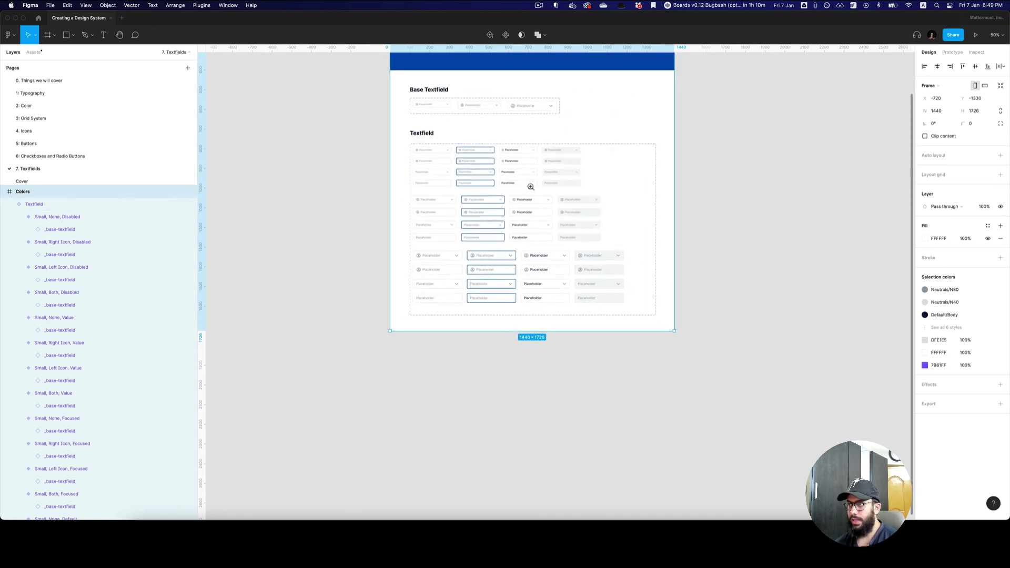
{"action": "scroll", "coordinate": [531, 189], "scroll_direction": "up", "scroll_amount": 5}
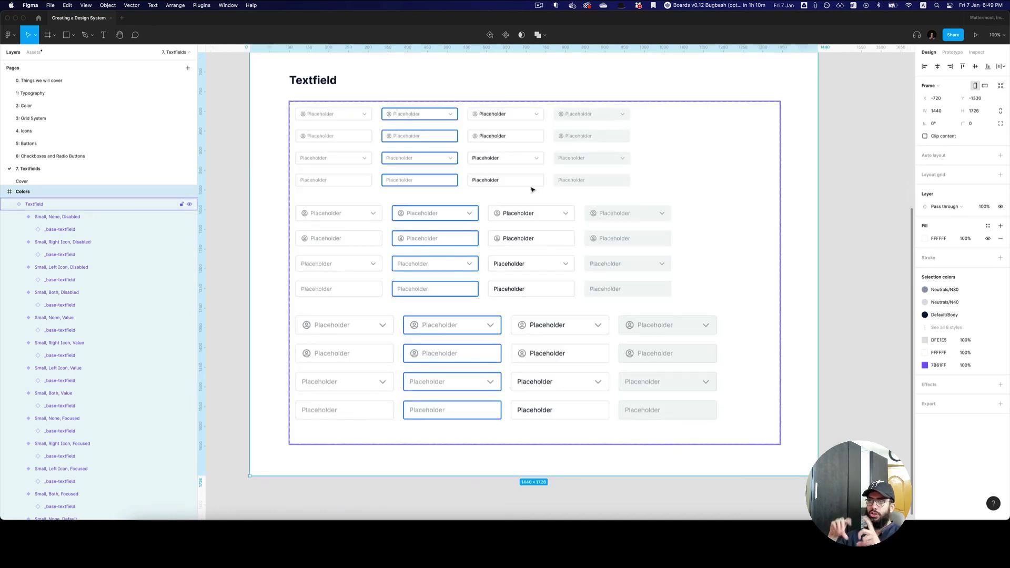